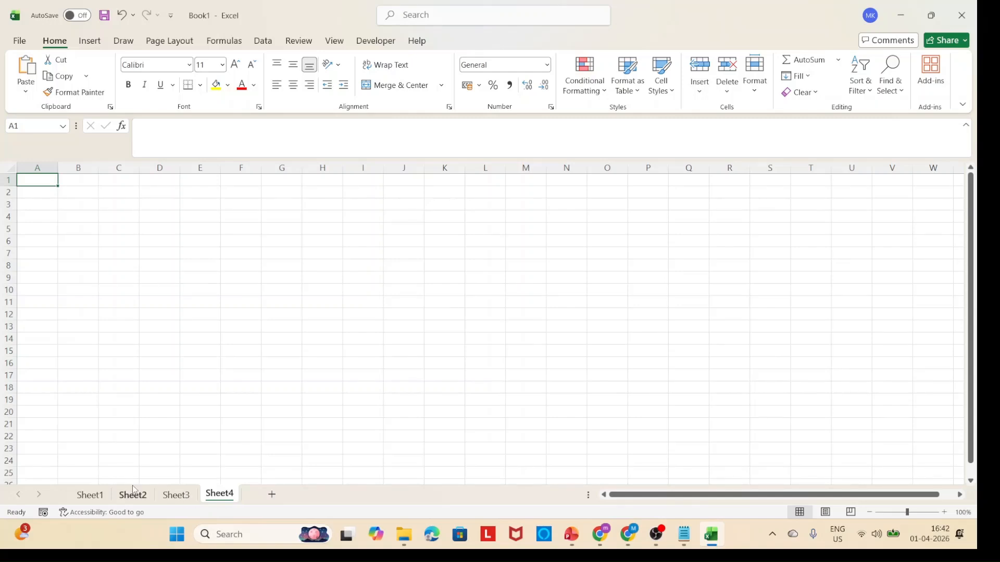
Step: Browse through the Sheet1 to Sheet4 worksheet tabs
click(108, 323)
click(91, 494)
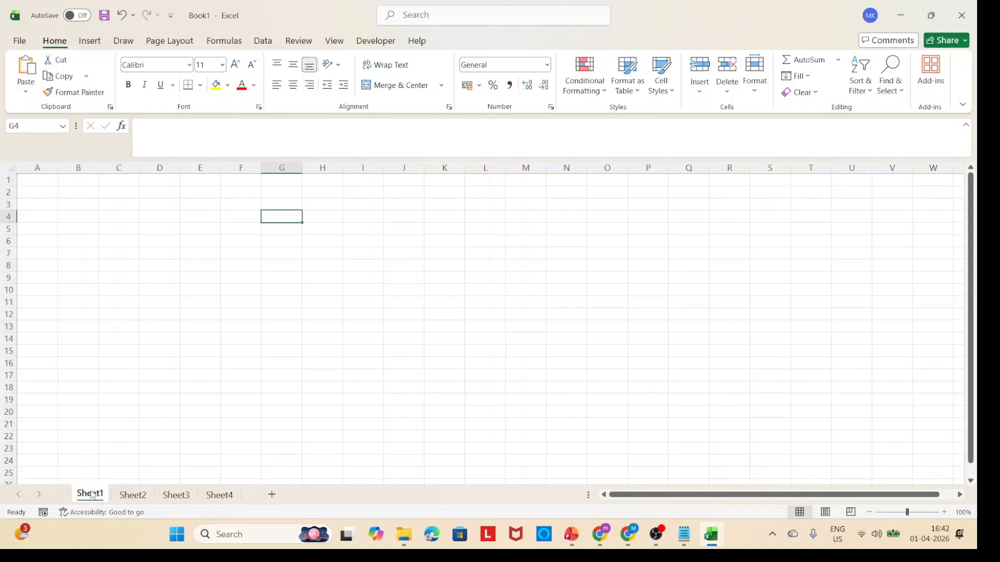
click(133, 494)
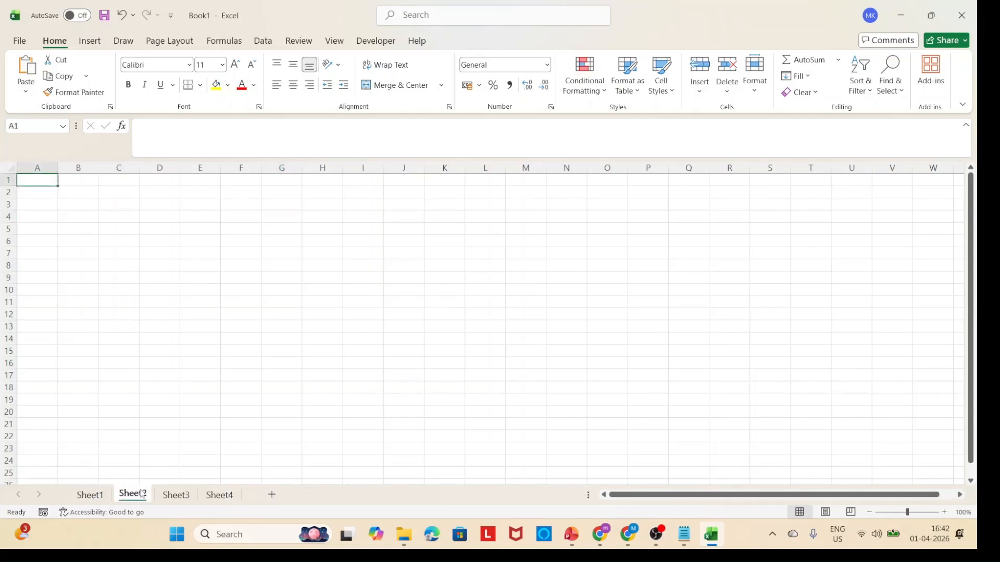
click(177, 494)
click(218, 497)
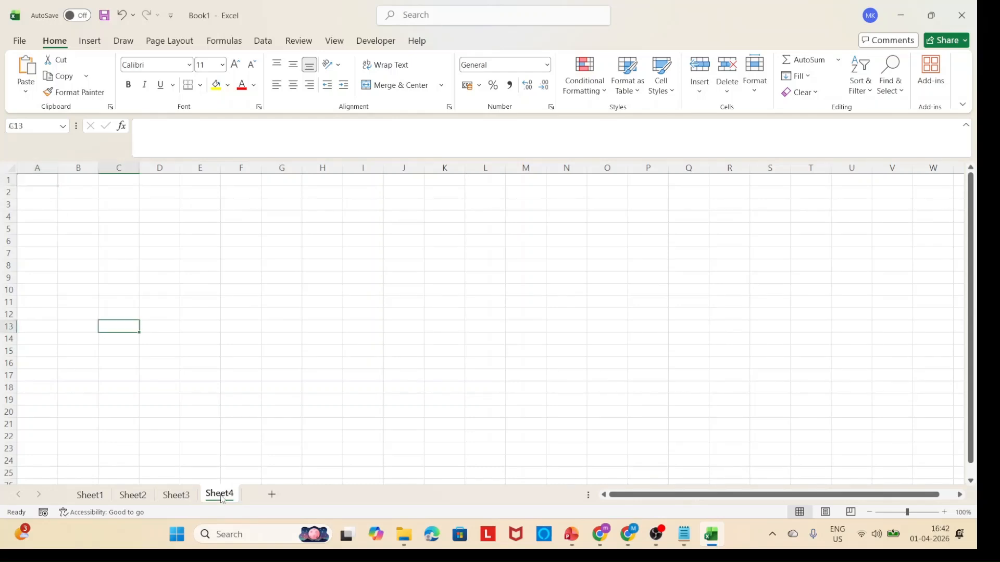
Step: Try renaming Sheet1 to 'hfy', then to a blank name, which Excel rejects
right_click(92, 494)
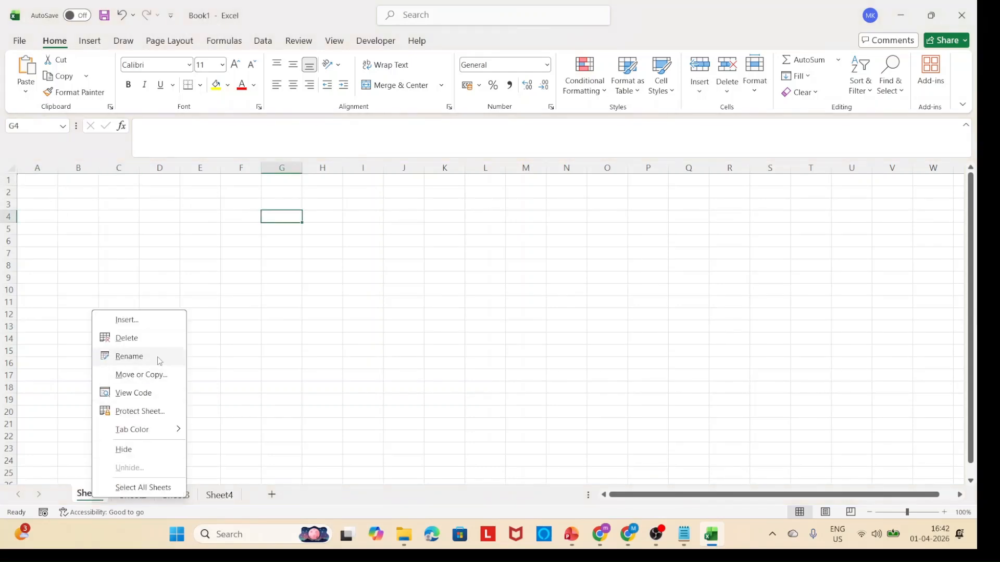
click(129, 357)
text(hfyuk)
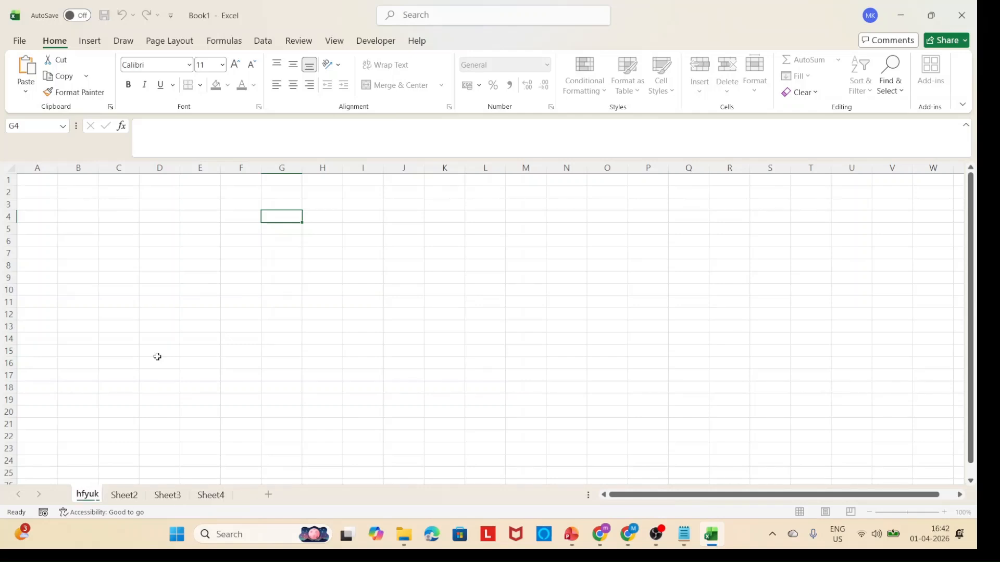
key(Return)
key(BackSpace)
key(BackSpace)
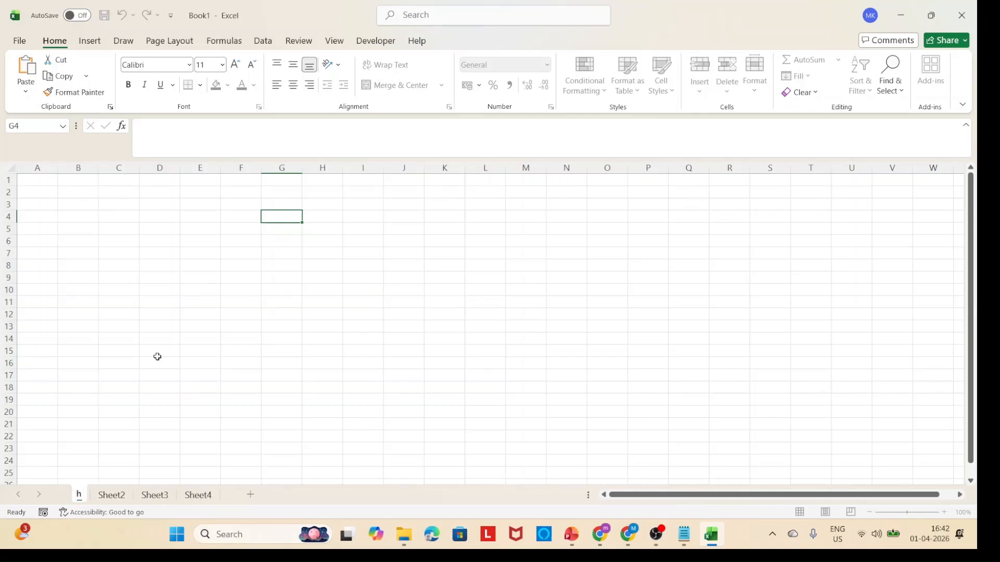
key(BackSpace)
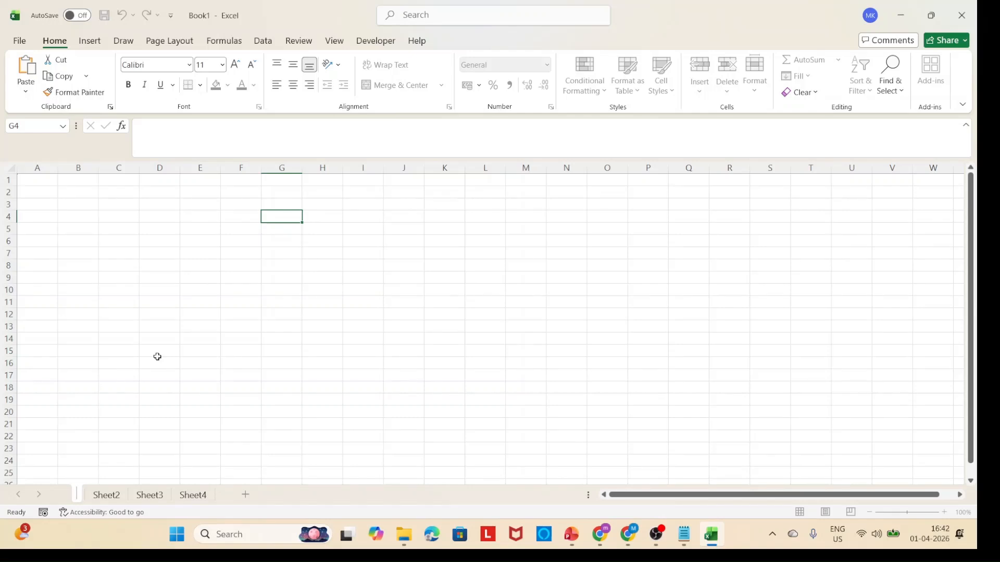
key(Return)
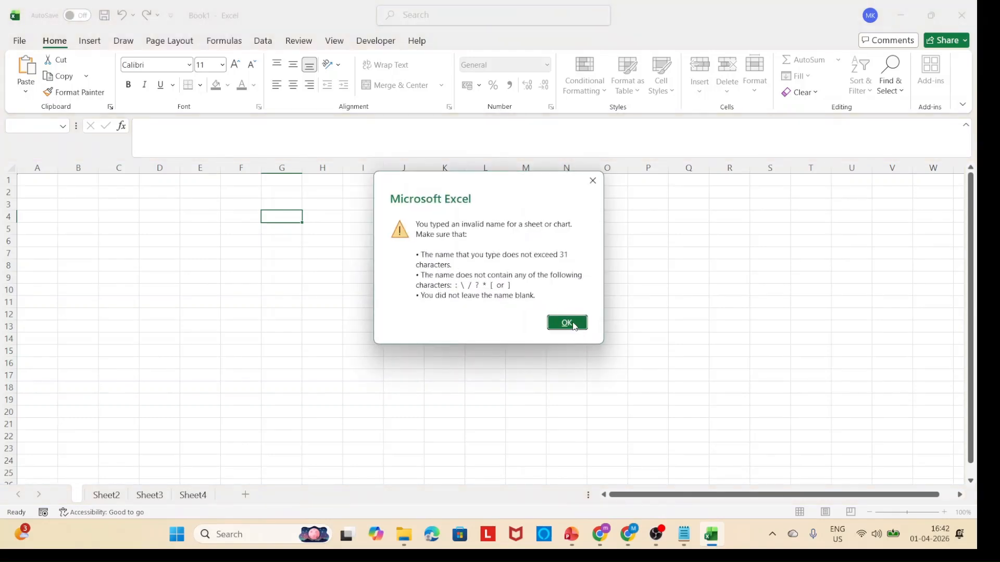
click(574, 326)
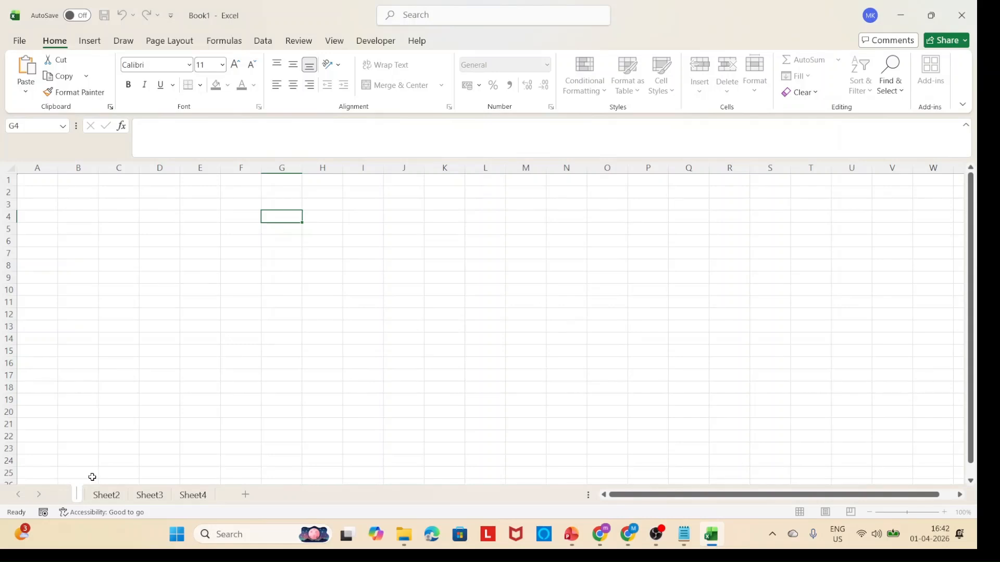
Step: Restore the first tab's name to Sheet1 and return to cell A1
text(Sheet)
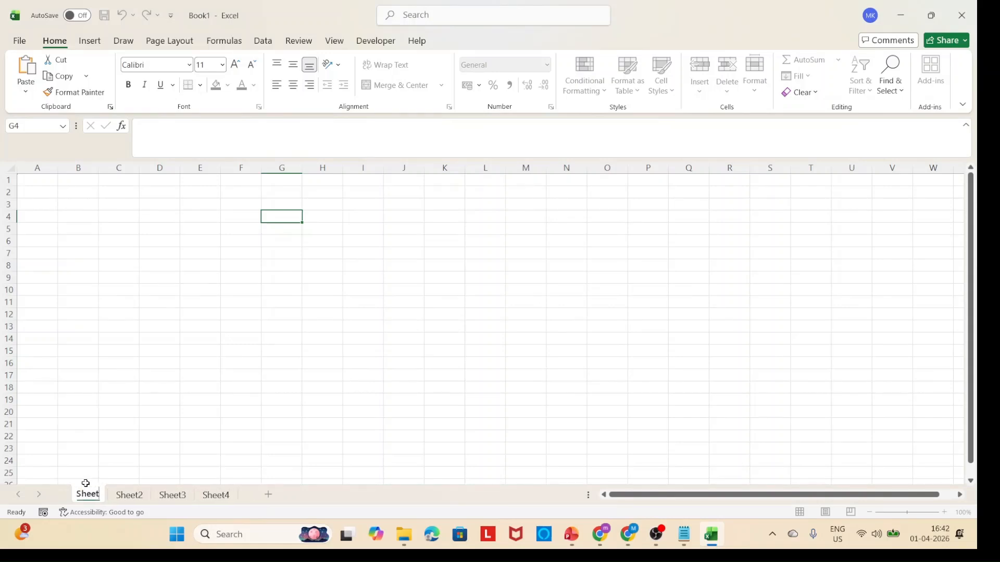
text(1)
click(191, 424)
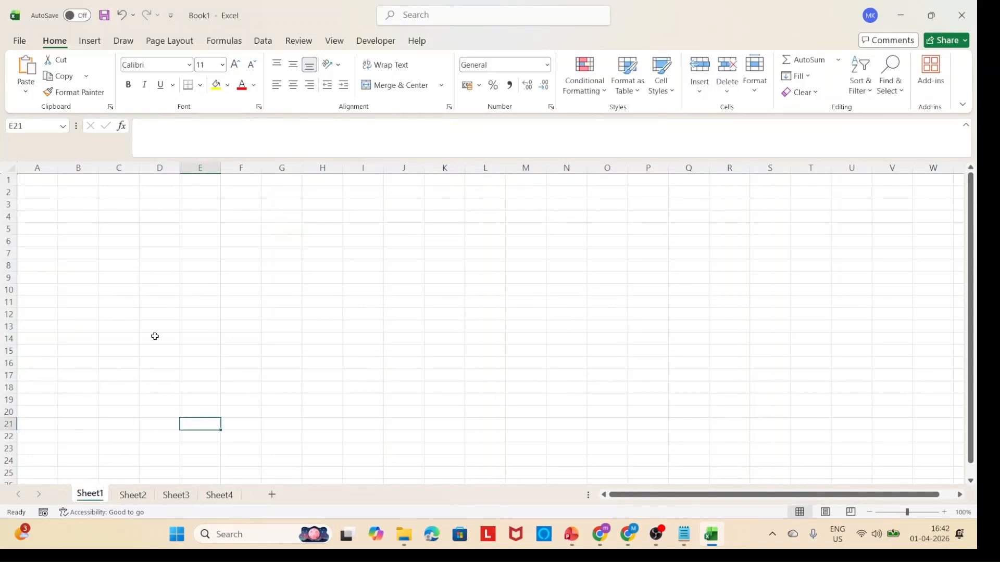
click(39, 178)
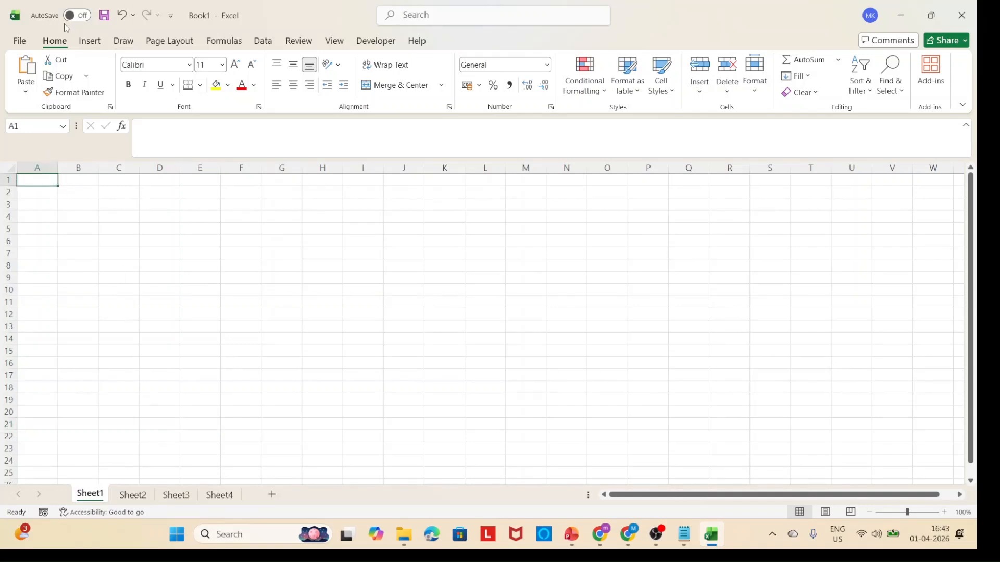
Step: Visit the File backstage view twice, then return to Sheet1 and show the Insert commands
click(22, 44)
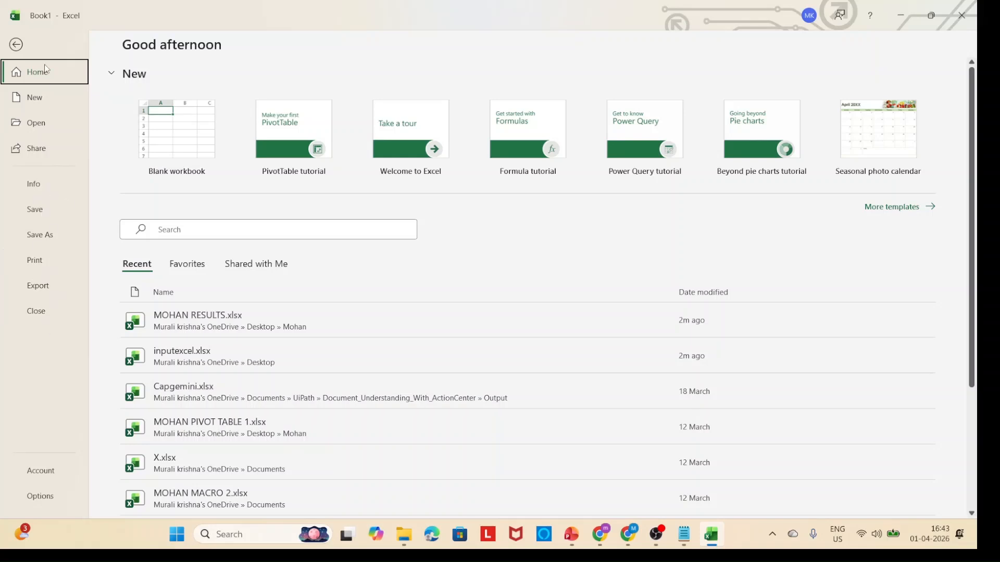
click(17, 44)
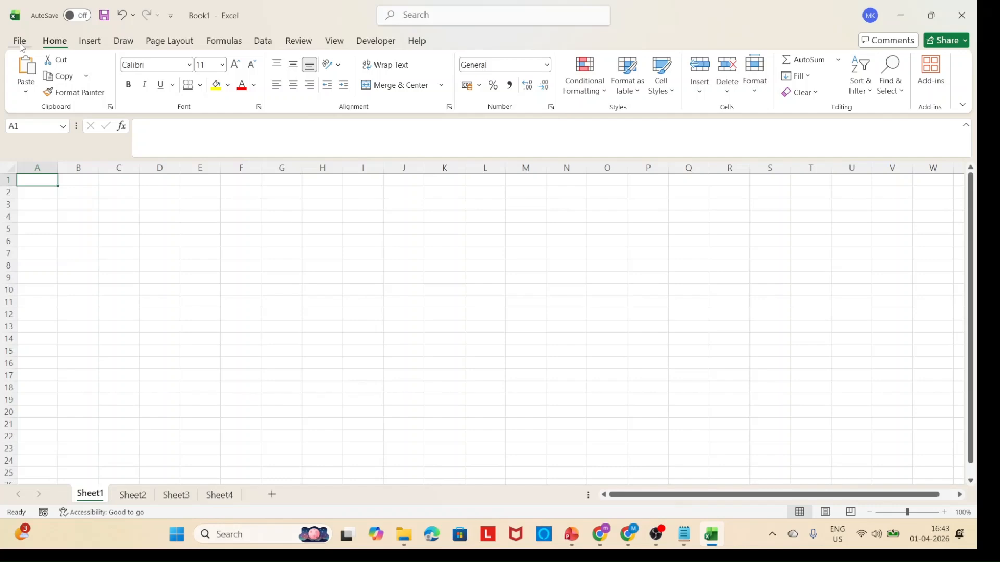
click(22, 46)
click(19, 46)
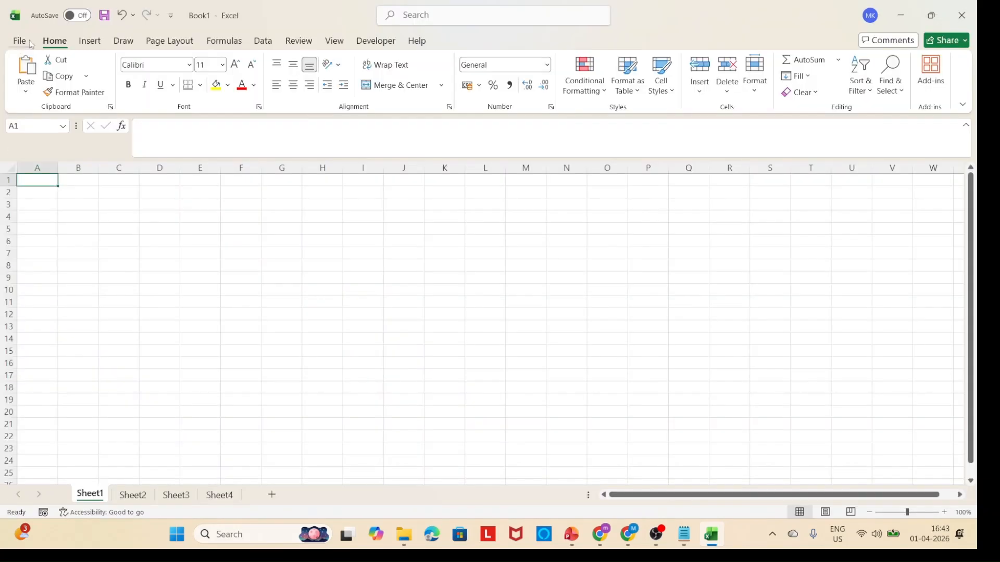
click(87, 42)
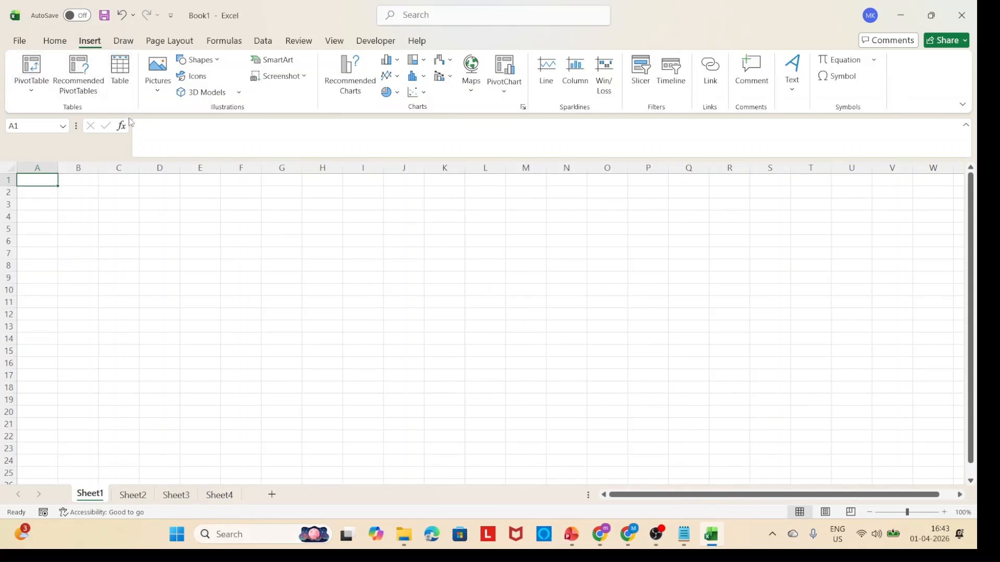
click(158, 94)
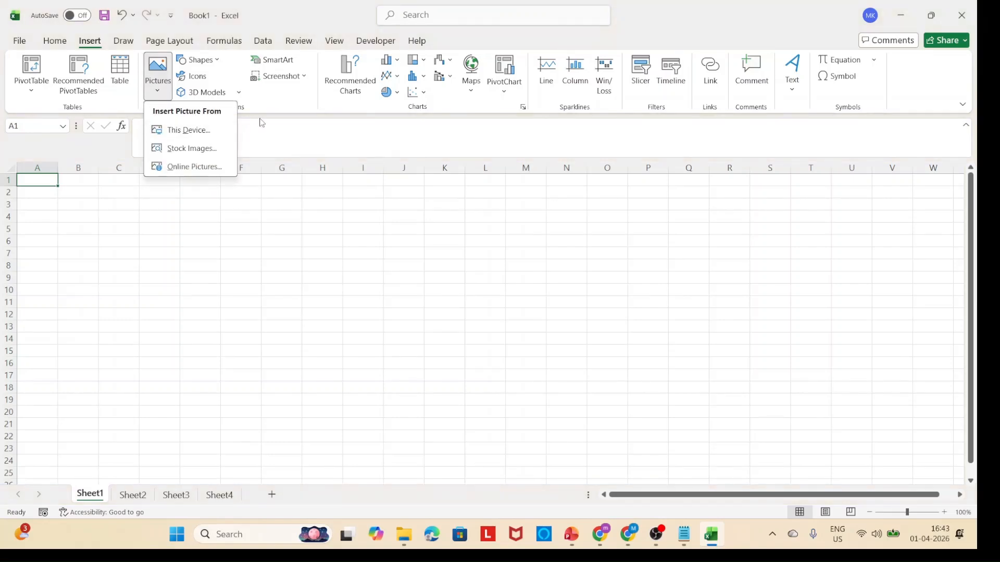
click(269, 114)
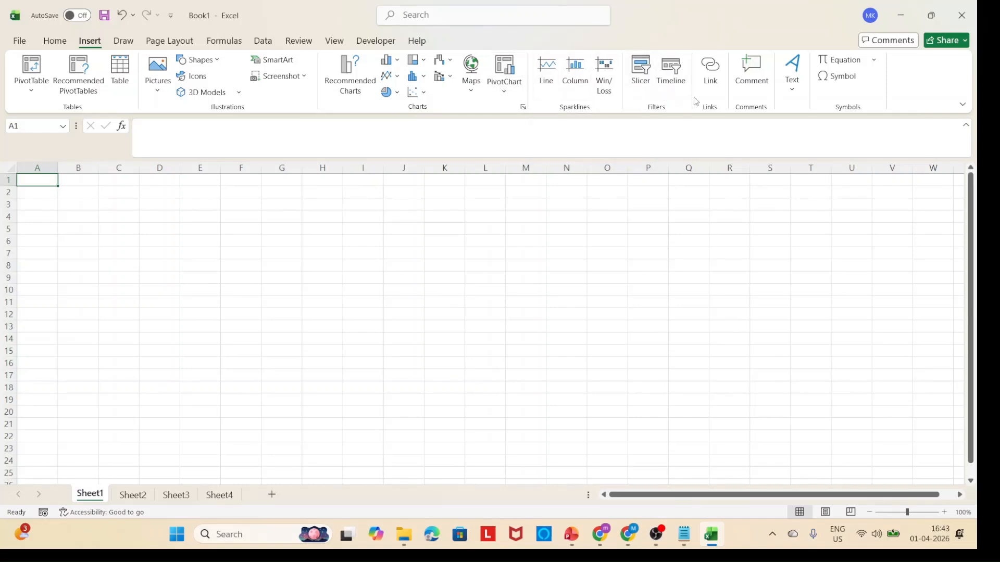
click(791, 91)
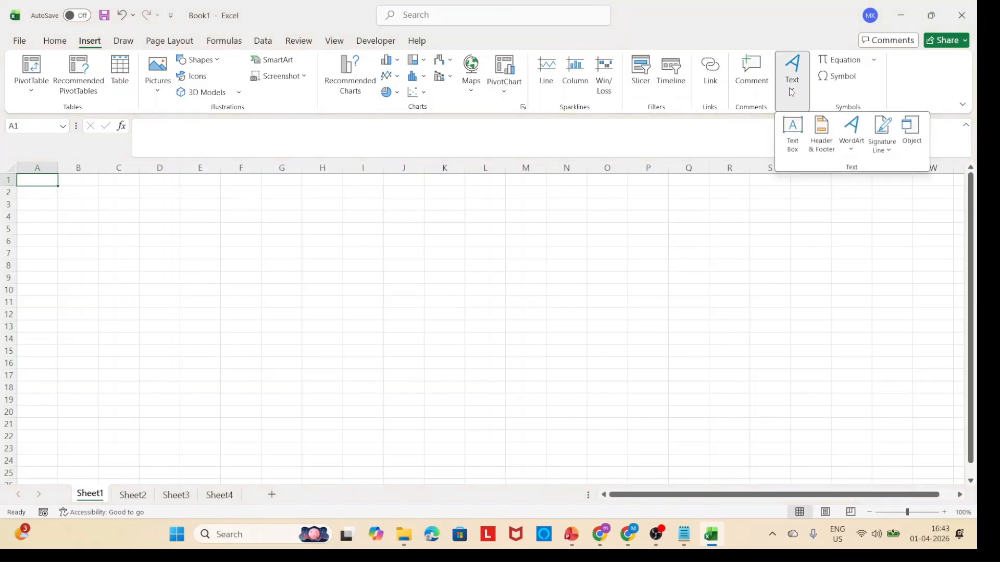
click(878, 62)
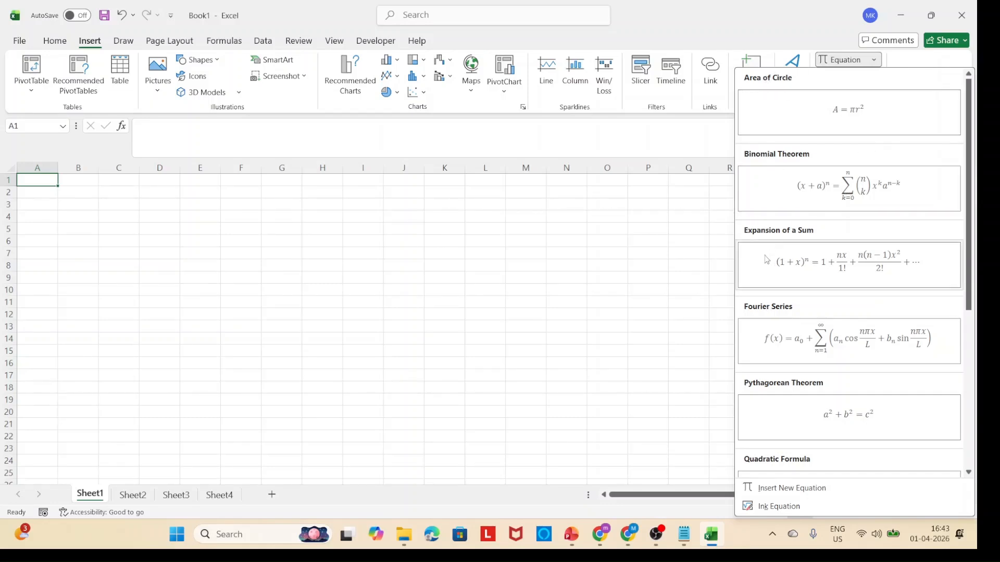
scroll(855, 385, down, 5)
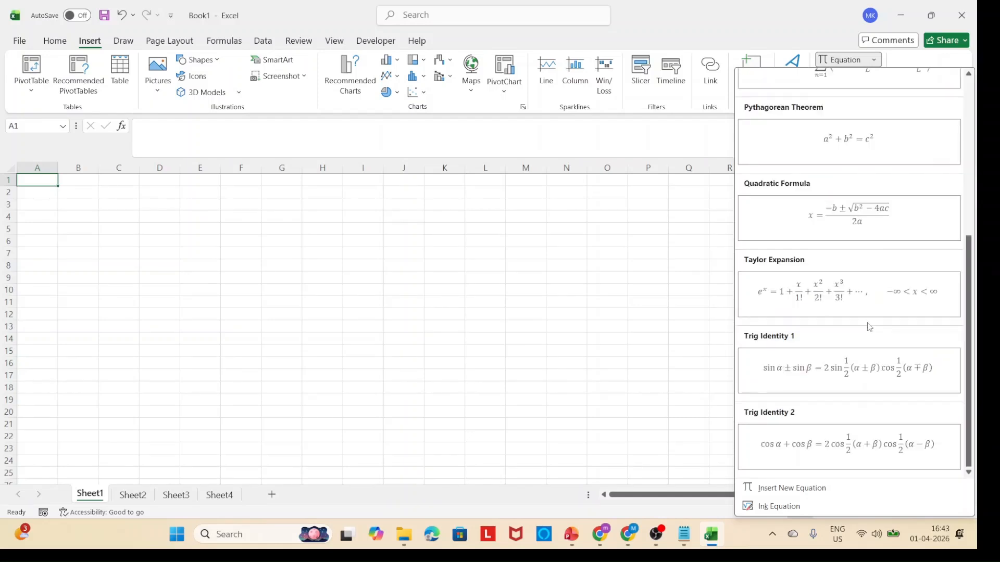
scroll(868, 326, up, 5)
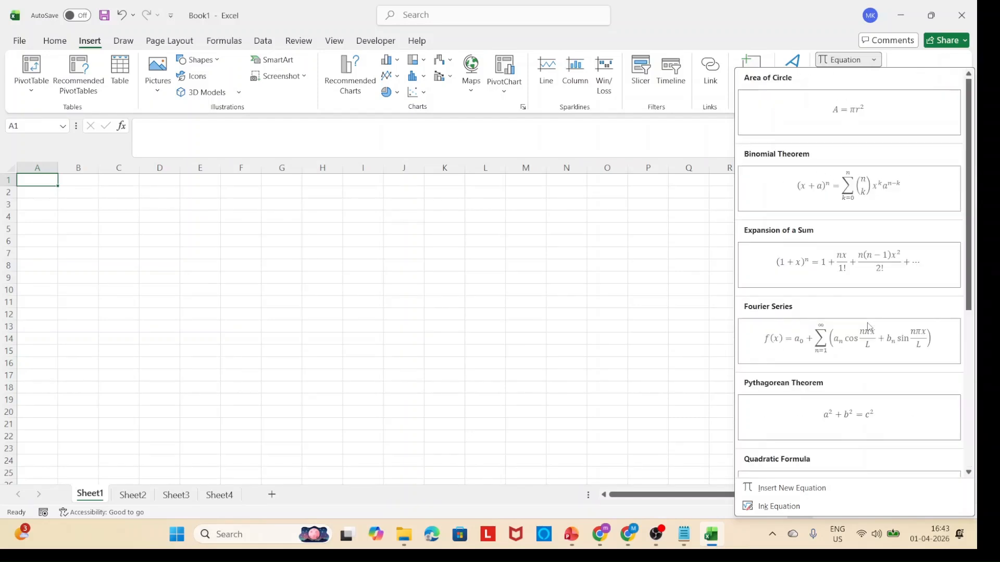
click(796, 39)
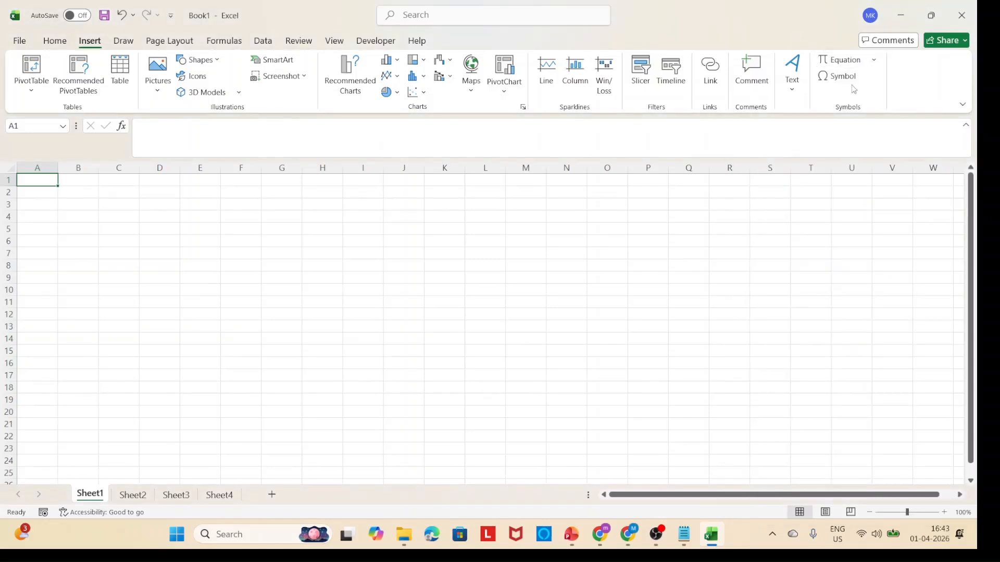
Step: Glance at the Draw tools, then switch to the Page Layout ribbon
click(125, 46)
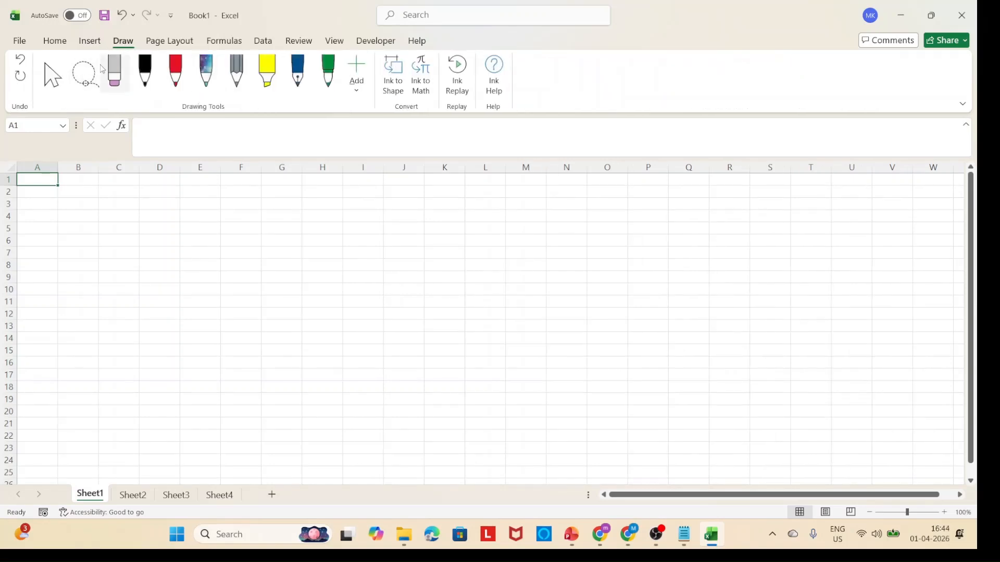
click(167, 42)
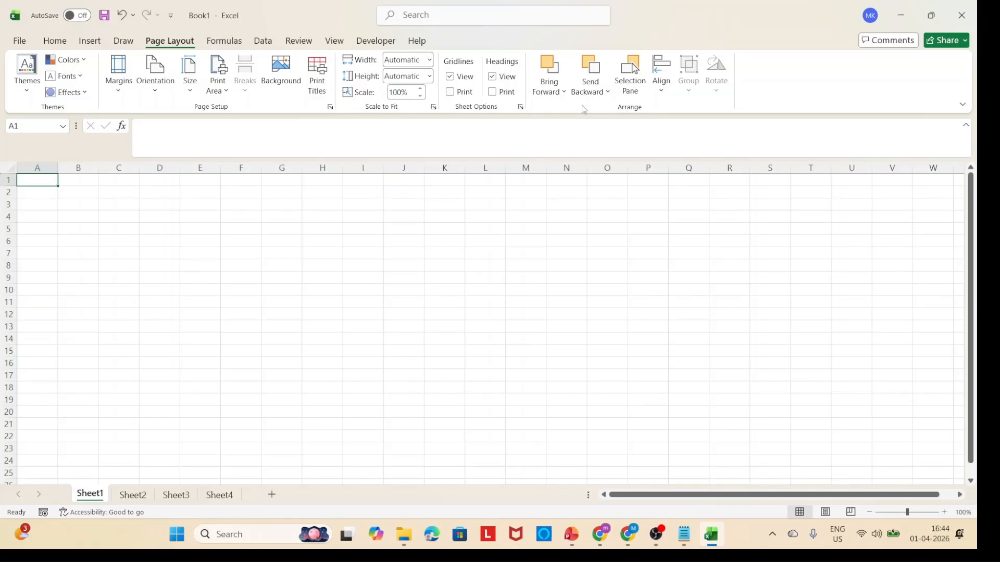
Step: Check the AutoSum list on Formulas without inserting anything, then show the Data commands
click(222, 42)
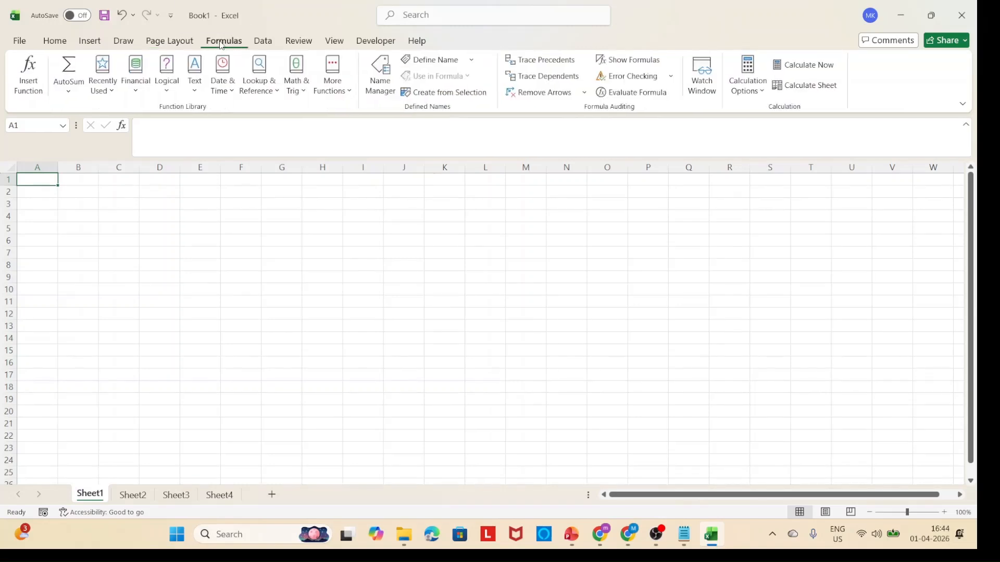
click(67, 93)
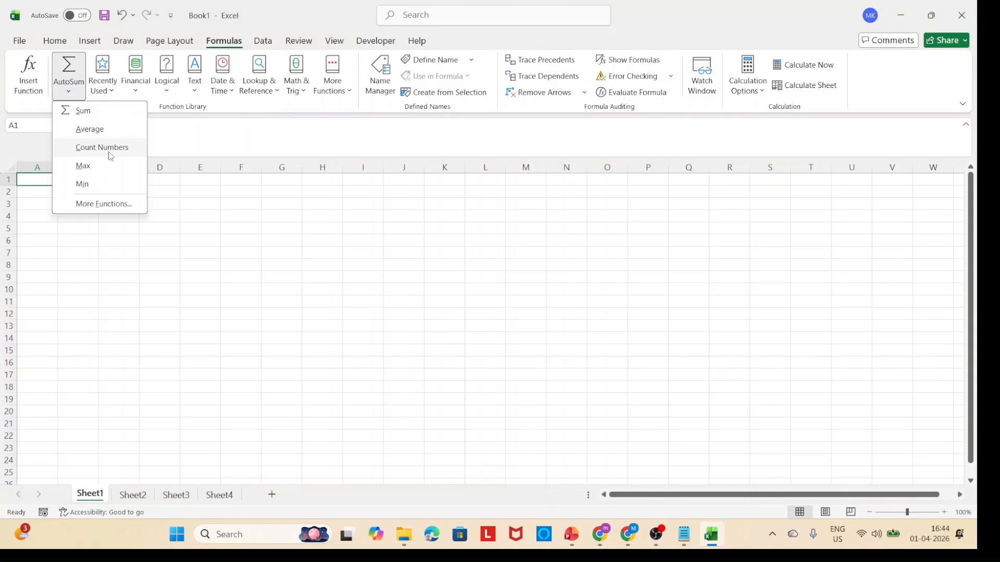
click(224, 124)
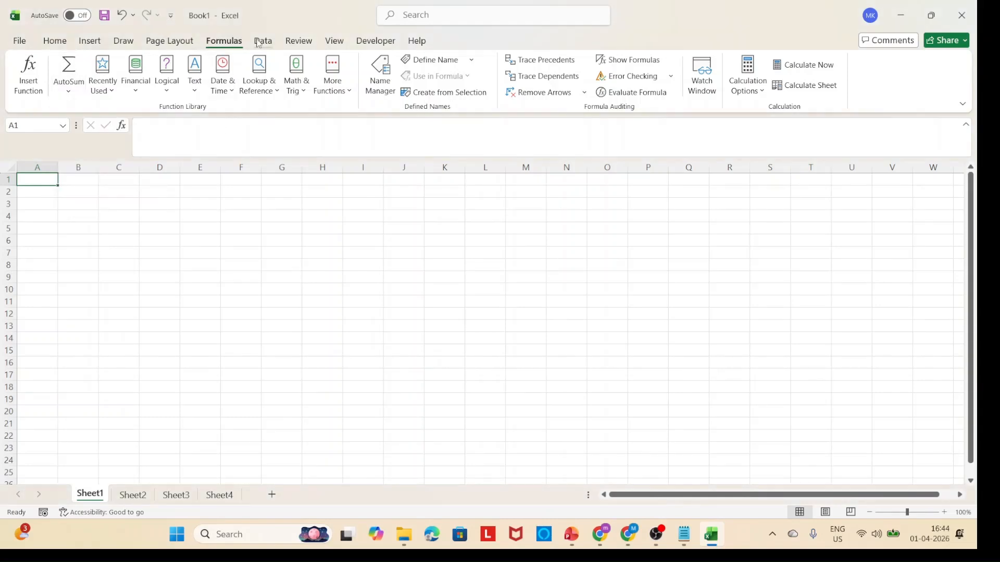
click(261, 42)
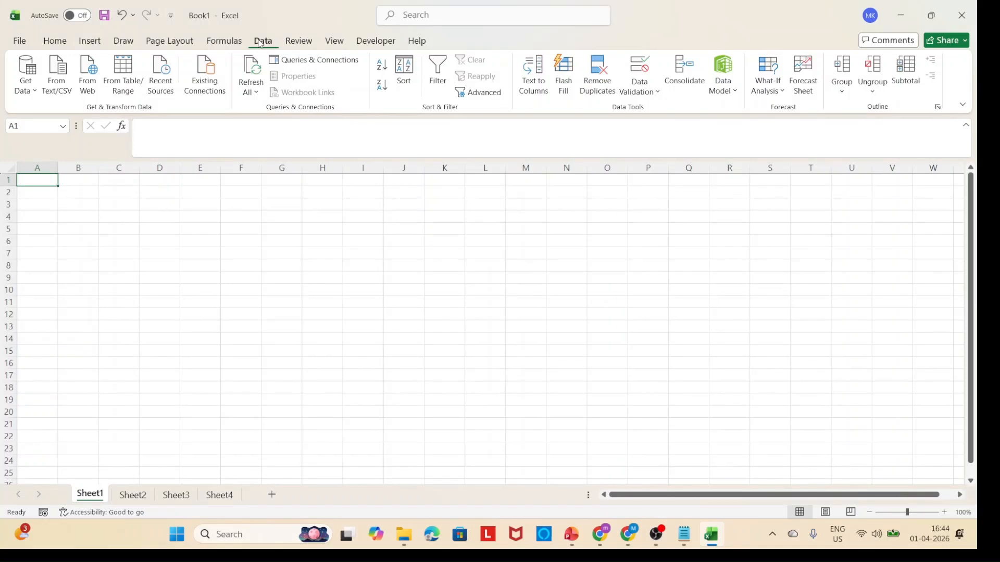
Step: Browse the Get Data import sources without choosing one, then show the Review commands
click(30, 88)
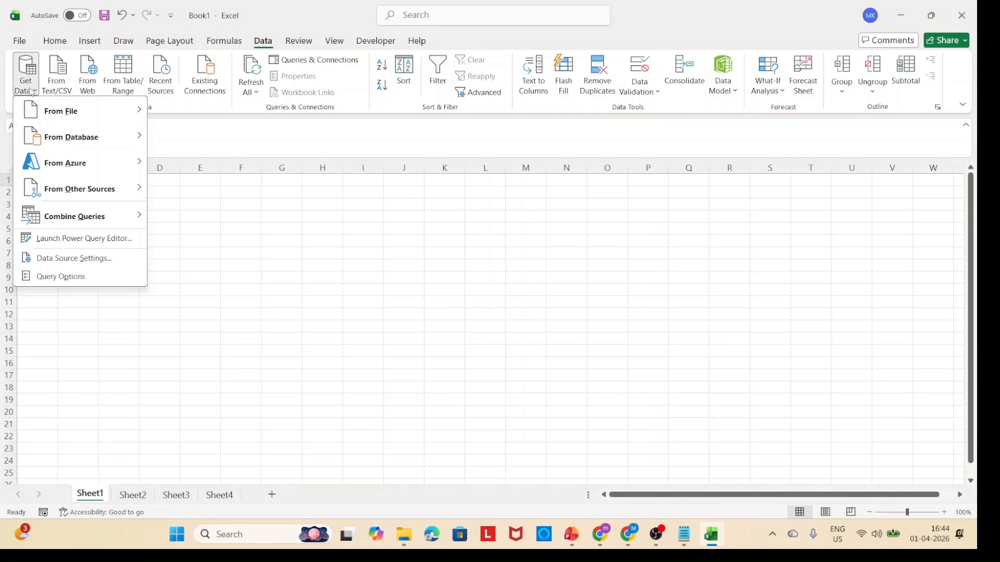
mouse_move(91, 116)
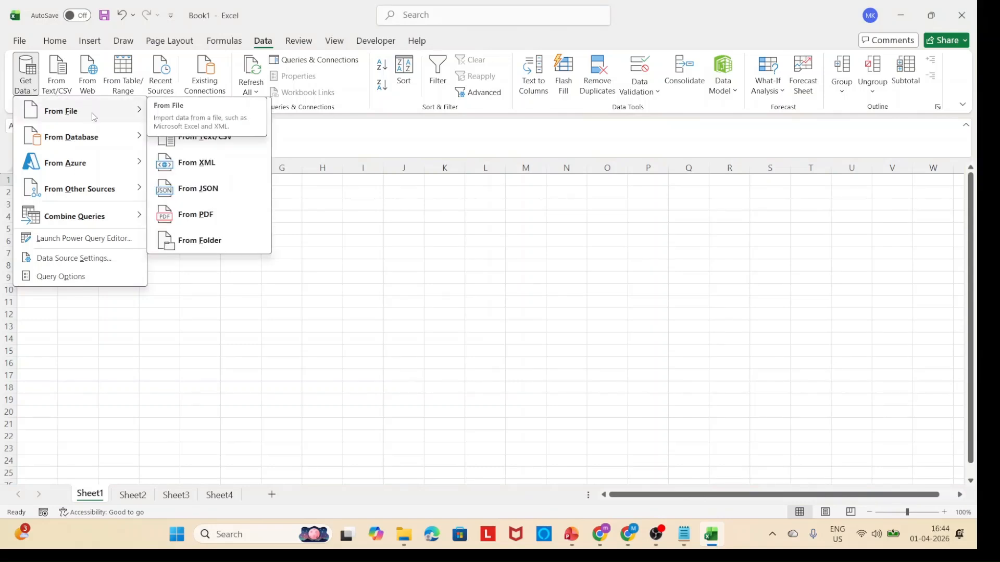
mouse_move(99, 186)
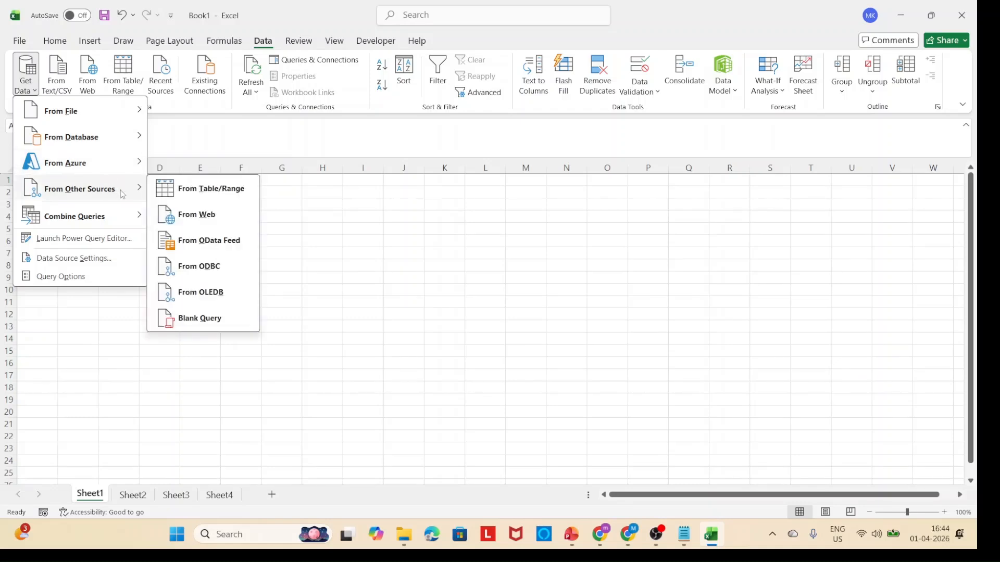
click(208, 131)
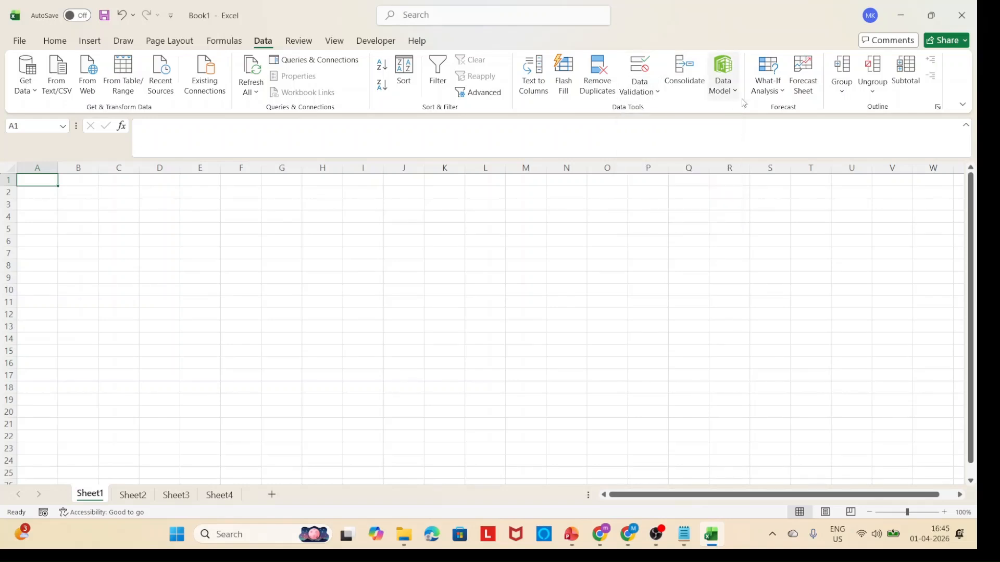
click(301, 46)
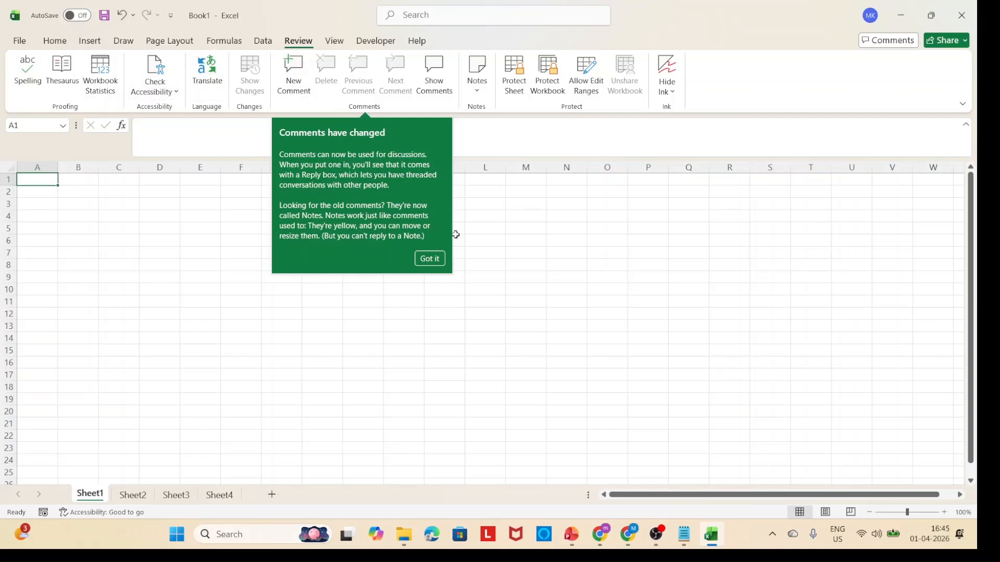
Step: Dismiss the comments notice and preview Sheet1 in Page Break Preview and Page Layout views
click(434, 259)
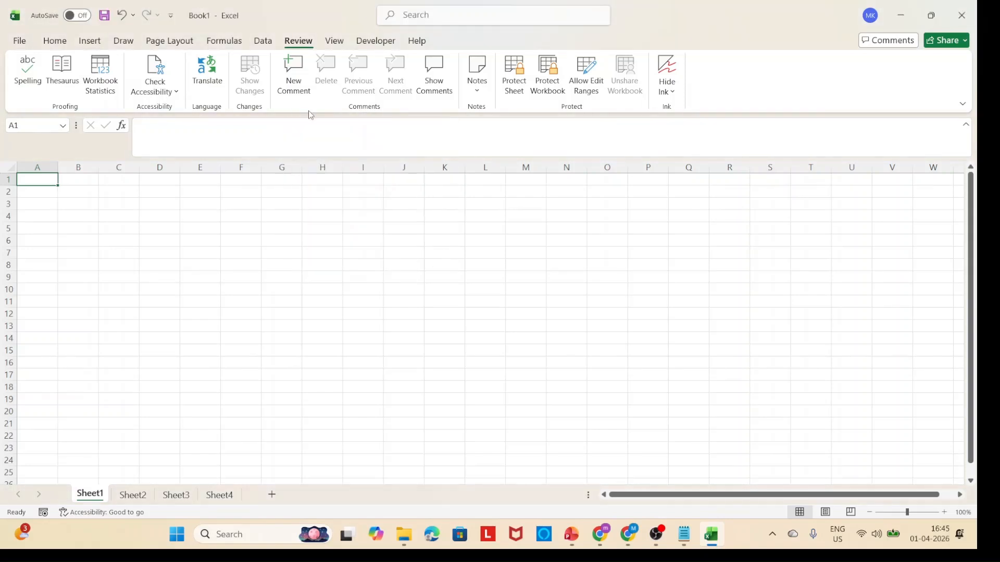
click(335, 41)
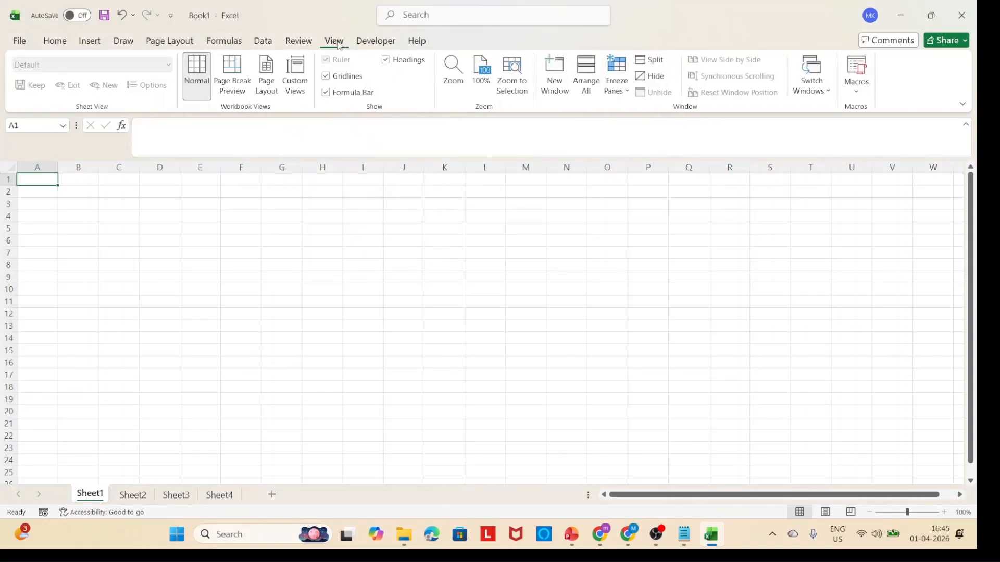
click(241, 93)
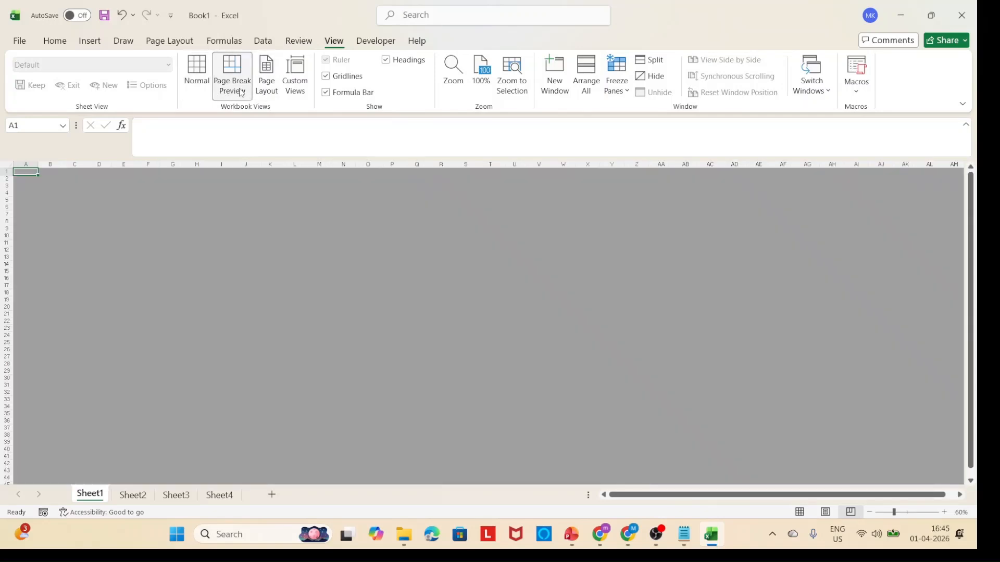
click(267, 89)
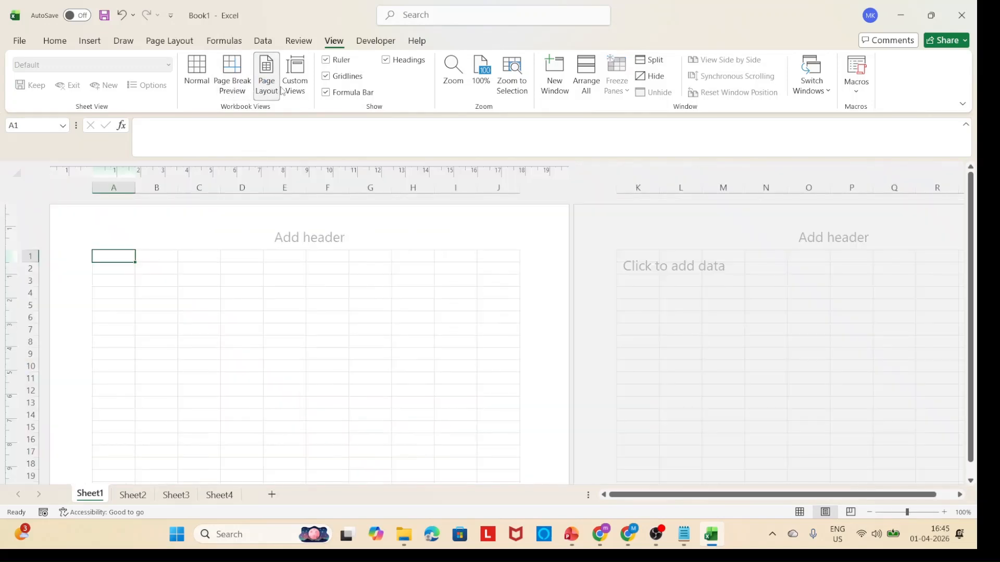
Step: Check Custom Views, switch back to Normal view, and list the macro options
click(296, 78)
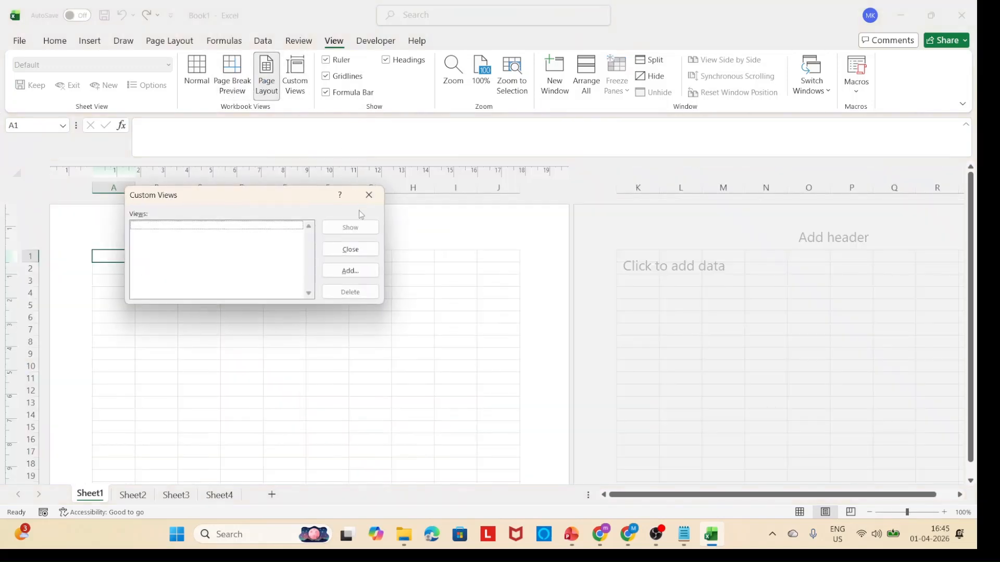
click(369, 195)
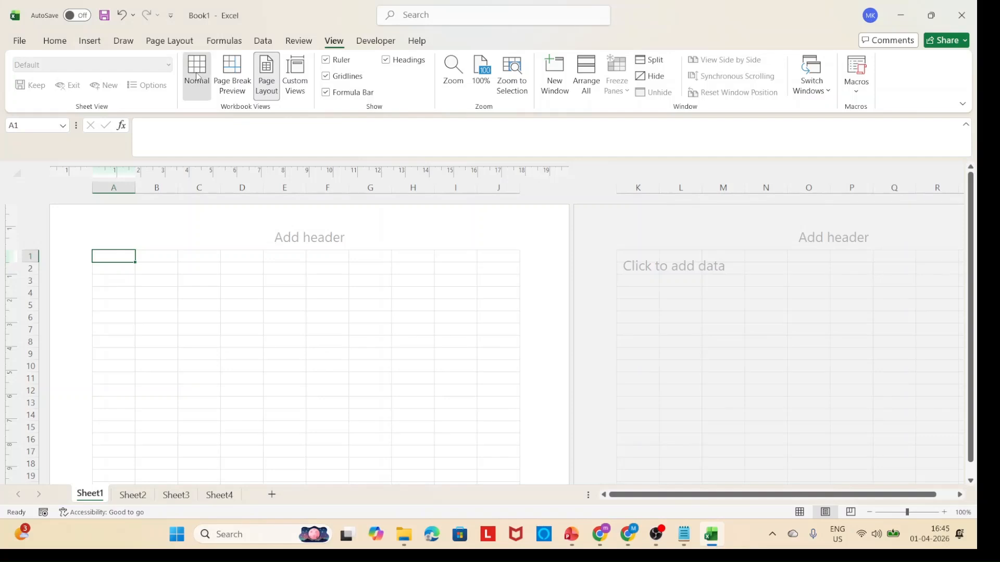
click(197, 77)
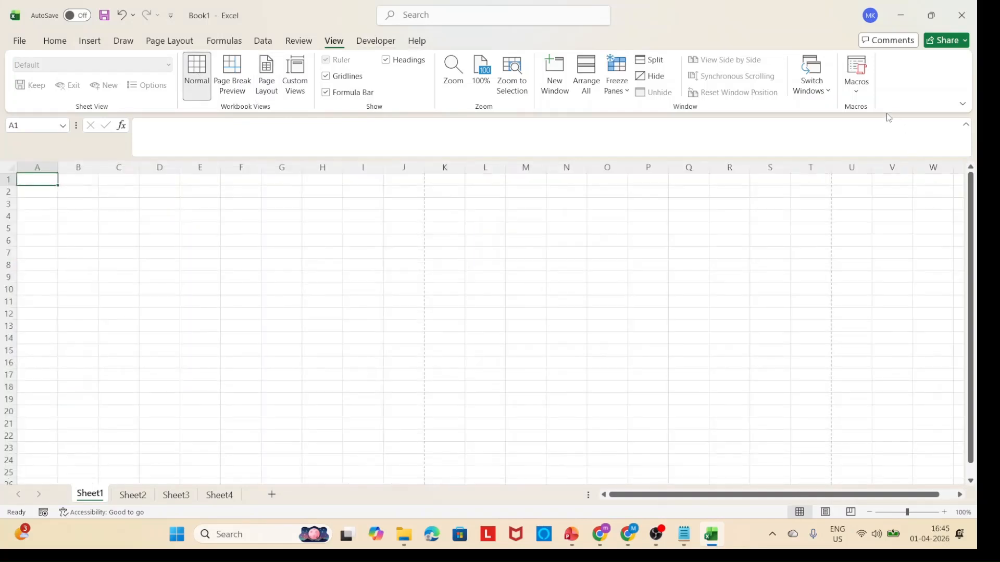
click(859, 97)
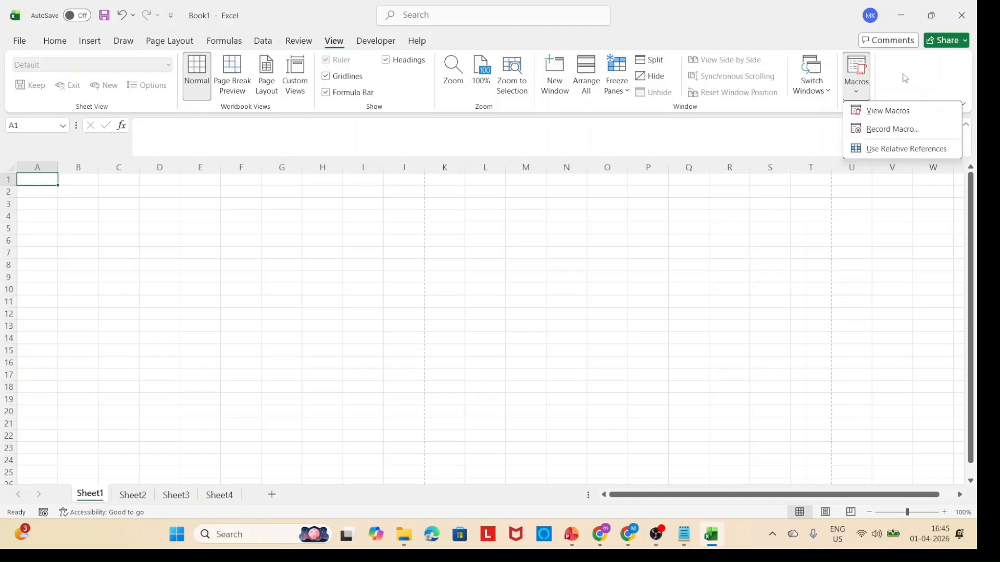
Step: Open the Record Macro dialog from the Developer tab and cancel it, recording nothing
click(904, 76)
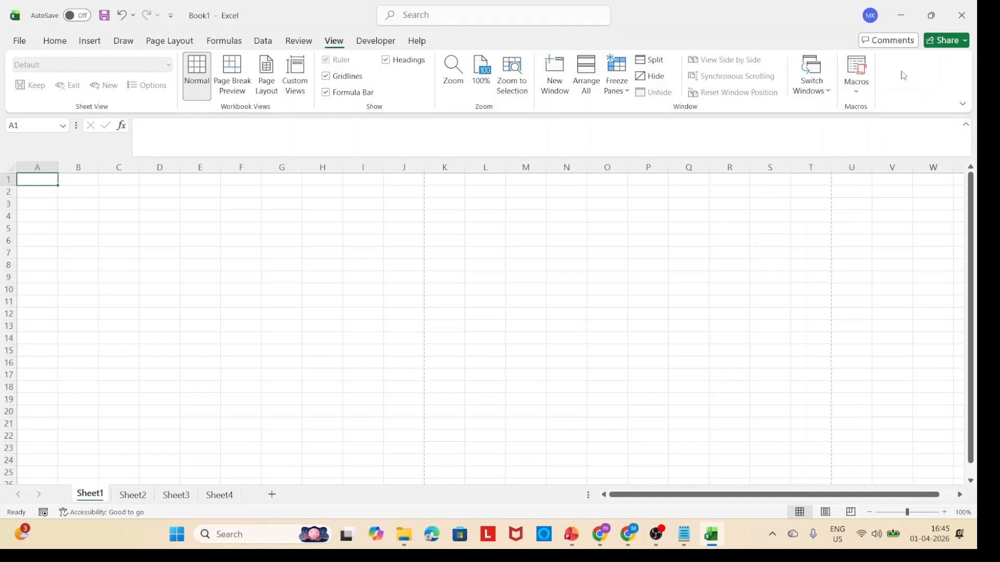
click(375, 42)
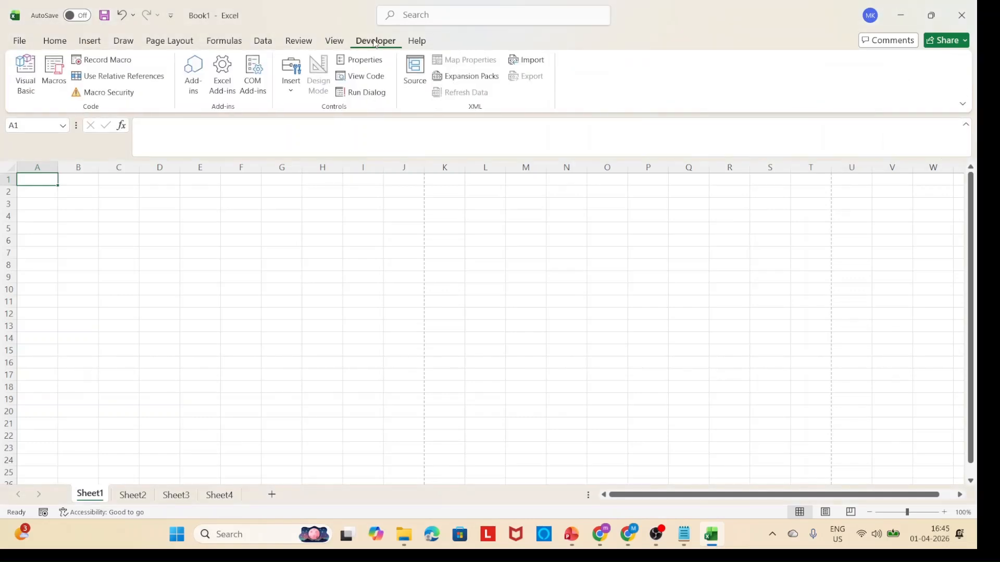
click(334, 41)
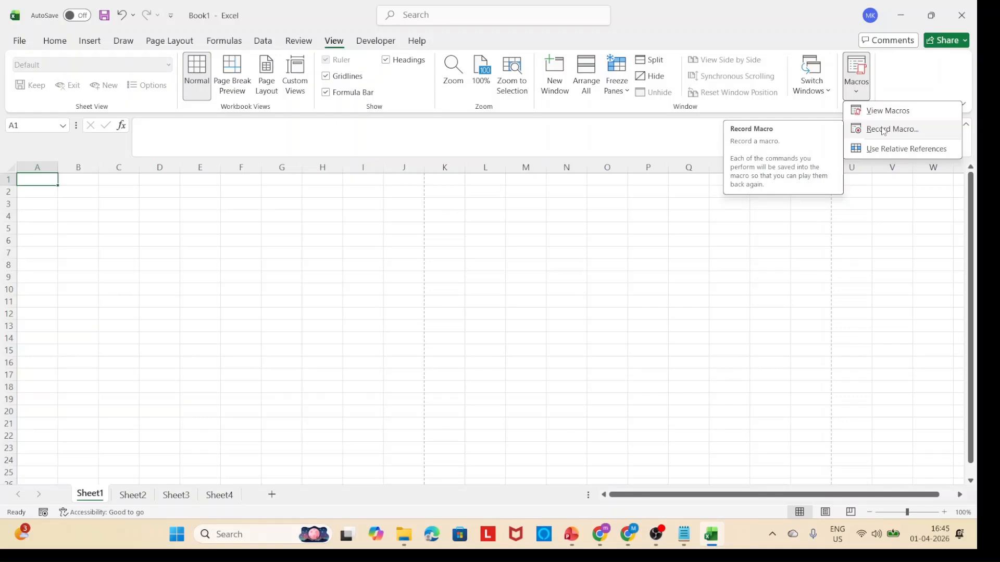
click(368, 47)
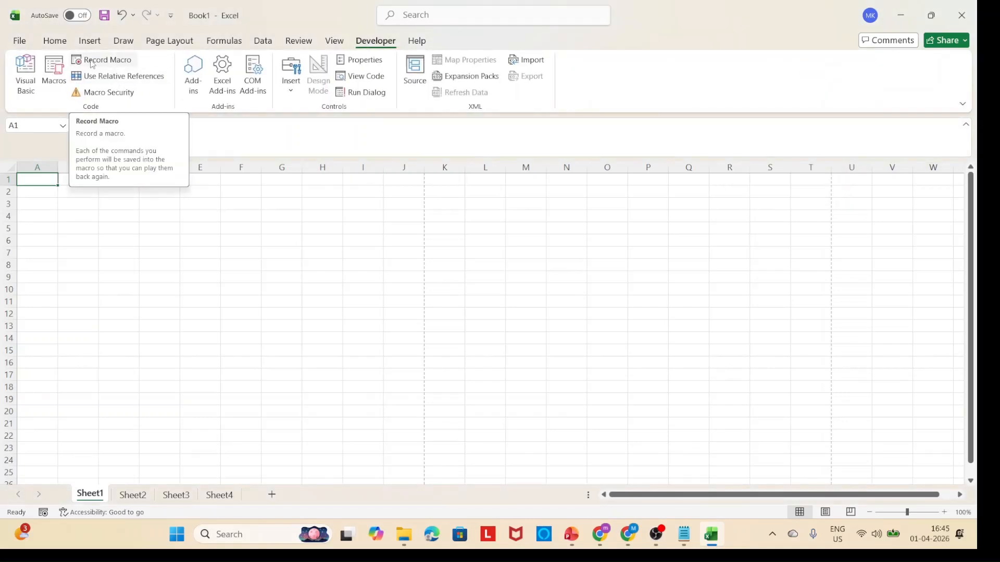
click(111, 61)
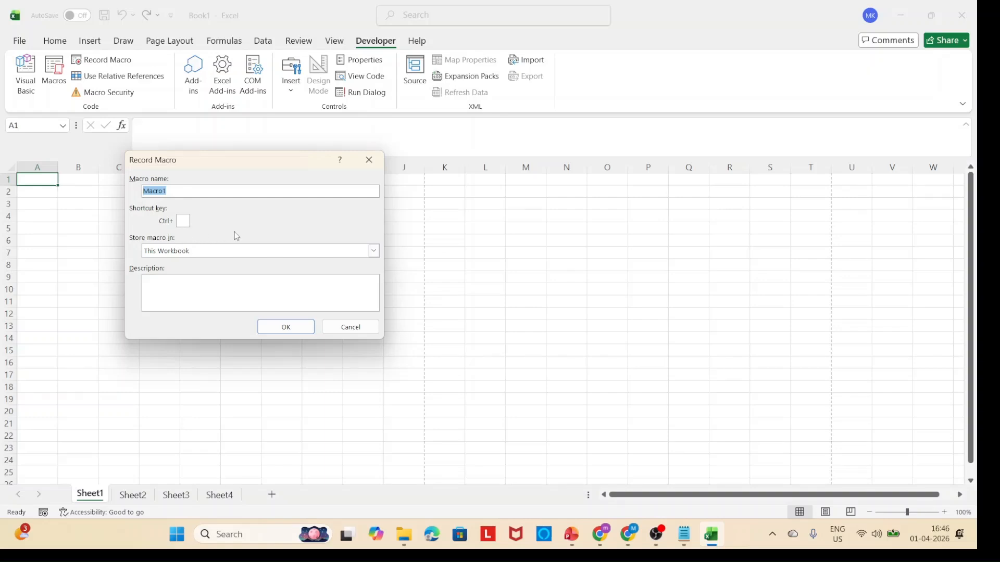
click(360, 331)
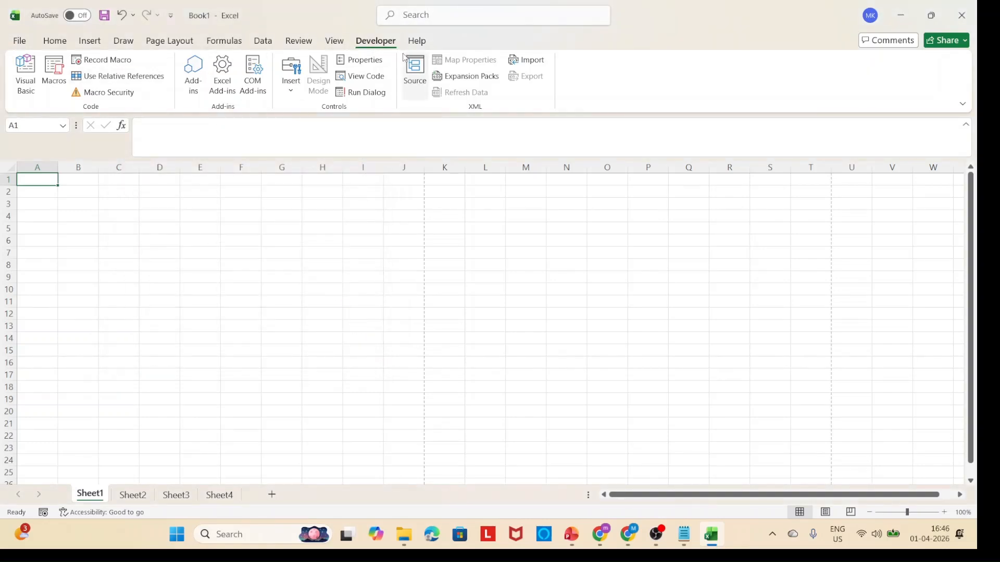
click(417, 41)
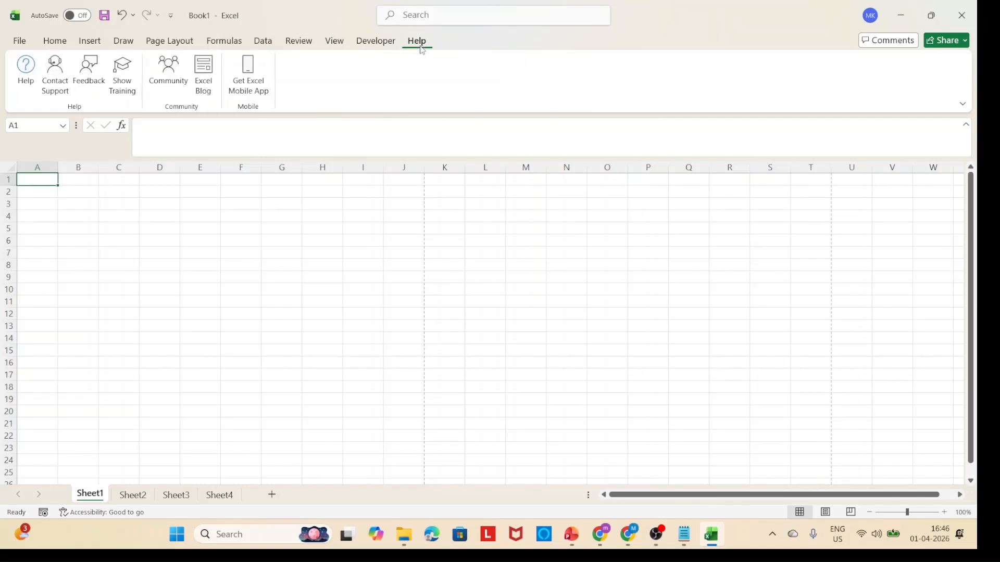
Step: On Home, check the Paste, Font and Font Size lists unchanged, then list the border styles
click(54, 42)
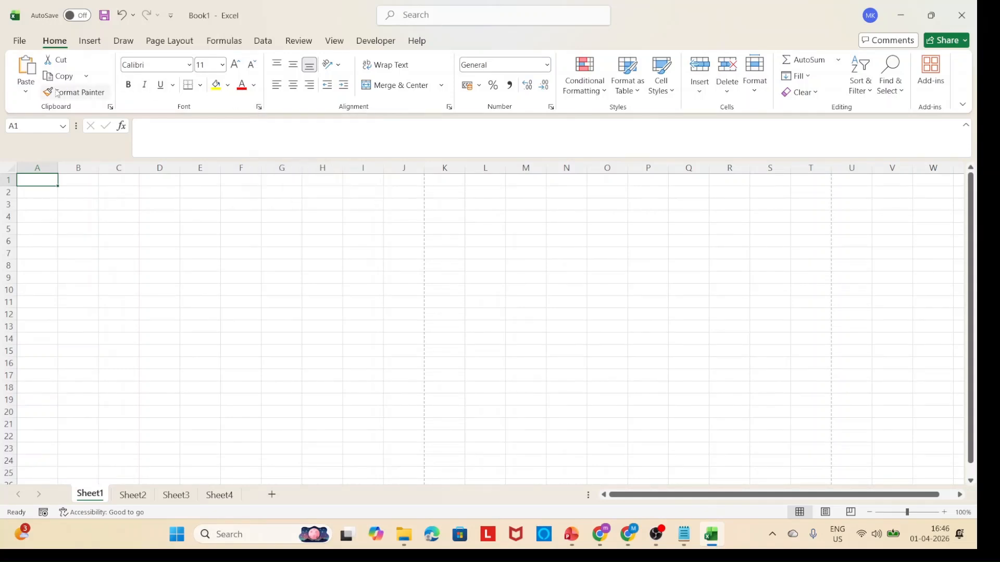
click(26, 92)
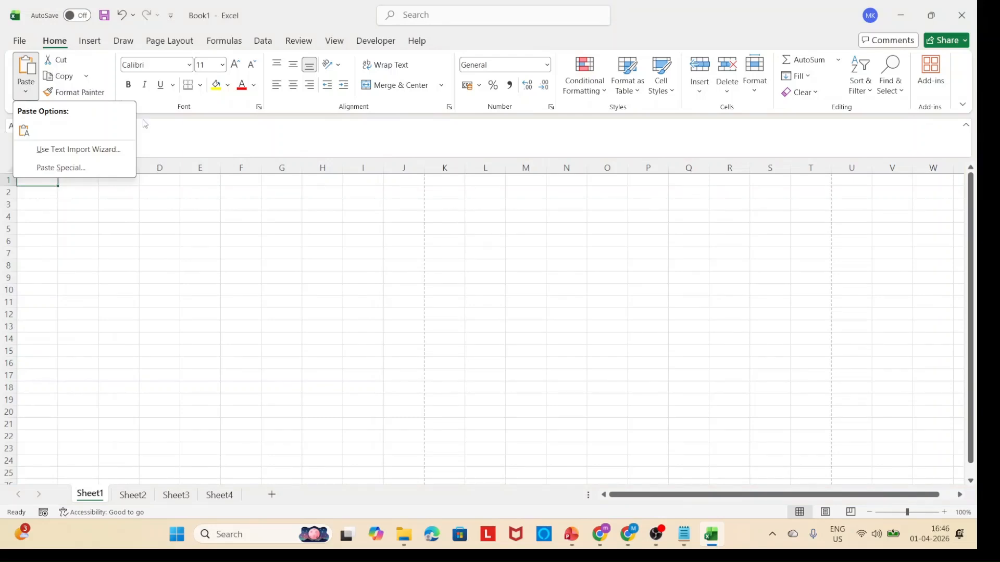
click(175, 134)
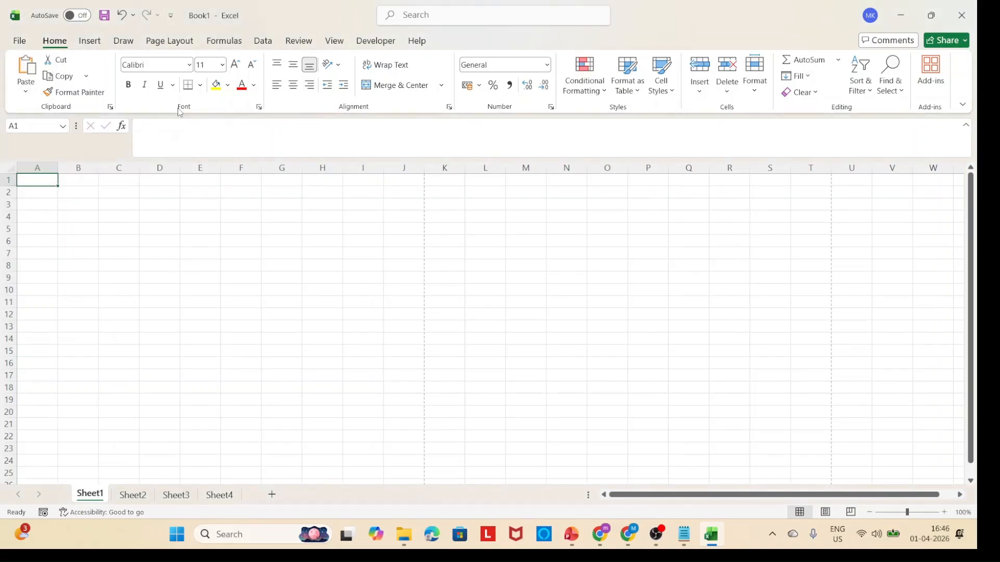
click(189, 65)
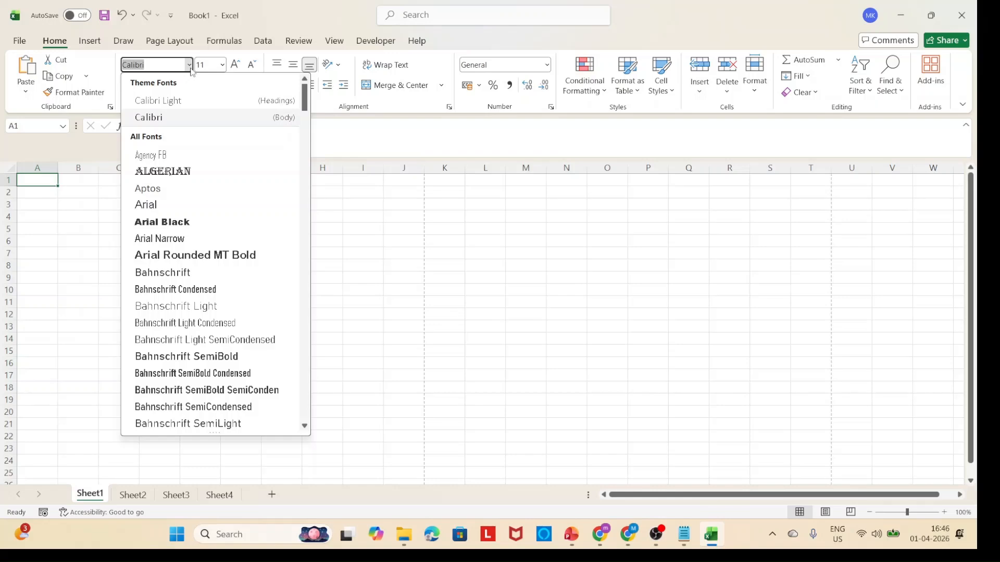
click(224, 67)
click(274, 135)
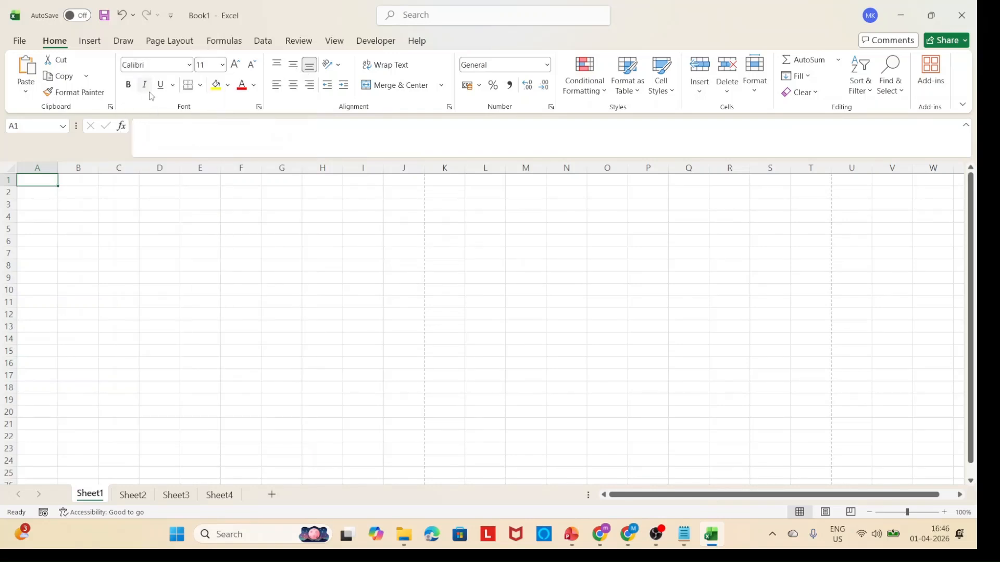
click(200, 88)
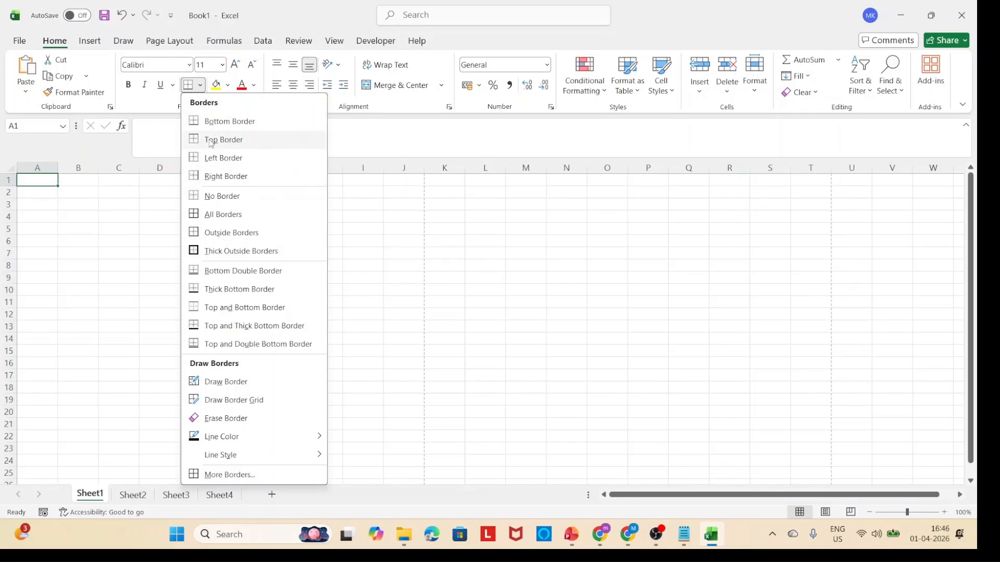
Step: Close Borders and Number Format unchanged, keeping General, then list the Conditional Formatting rules
click(367, 135)
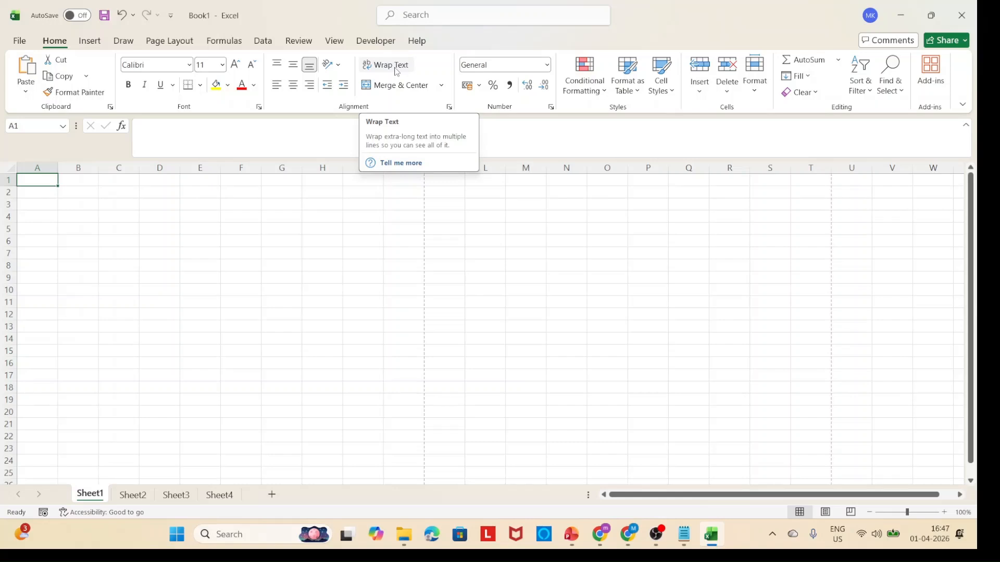
click(547, 66)
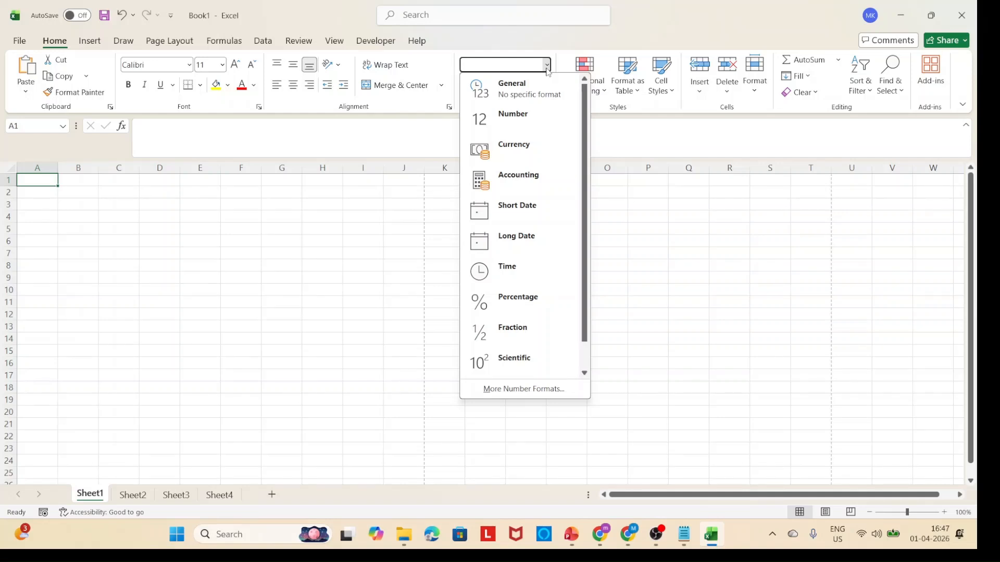
click(548, 71)
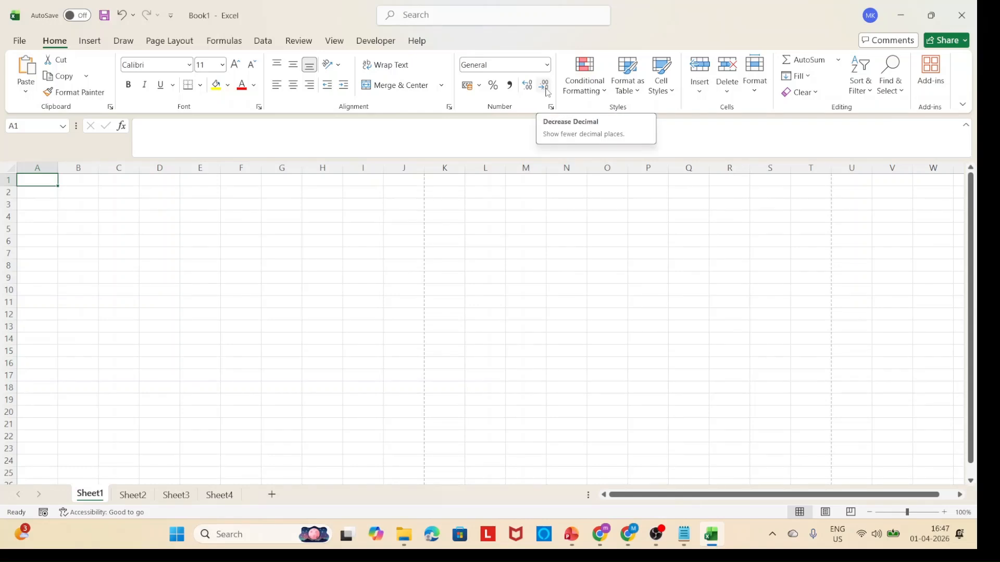
click(598, 95)
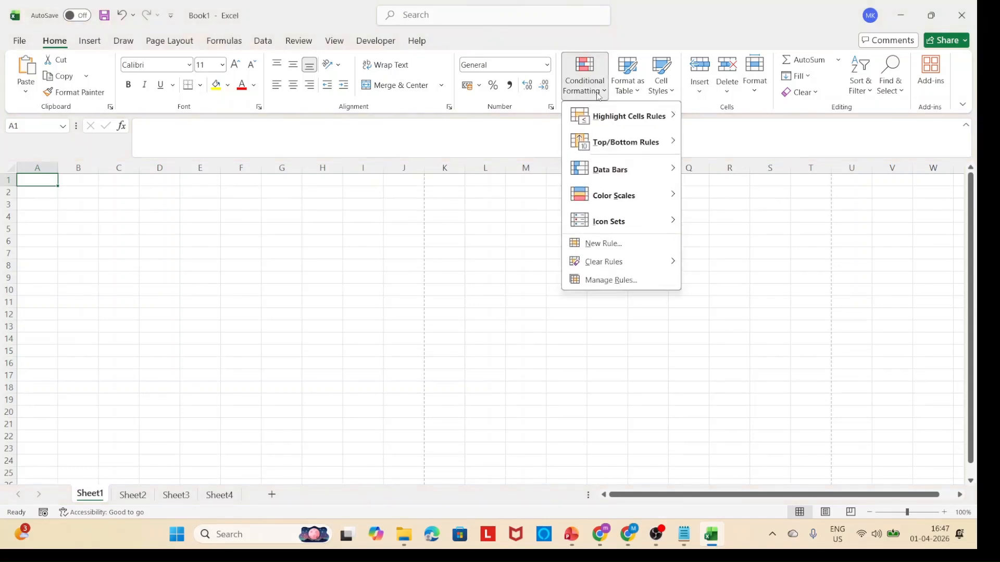
Step: Preview the Format as Table styles and the Insert options without applying any
click(631, 98)
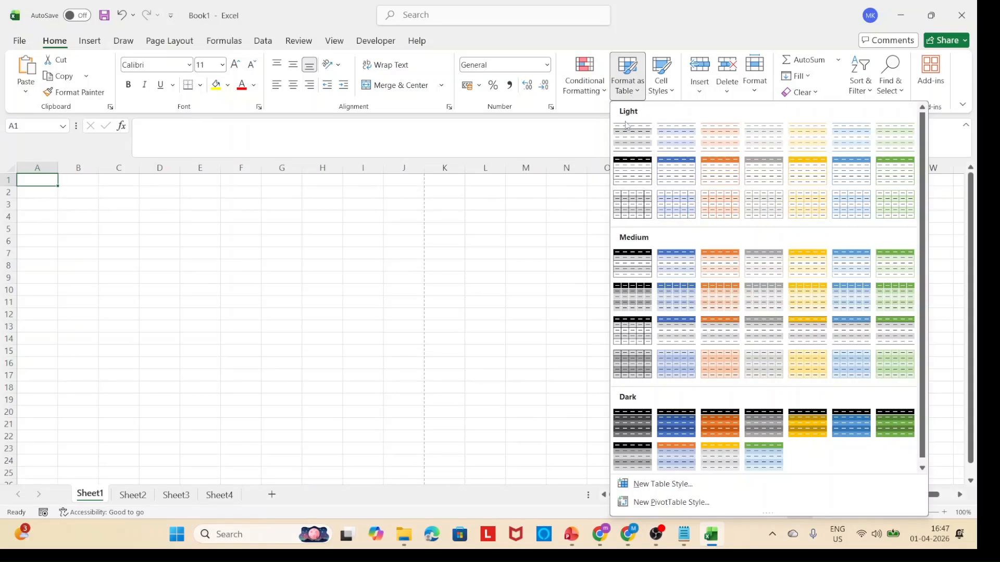
click(596, 134)
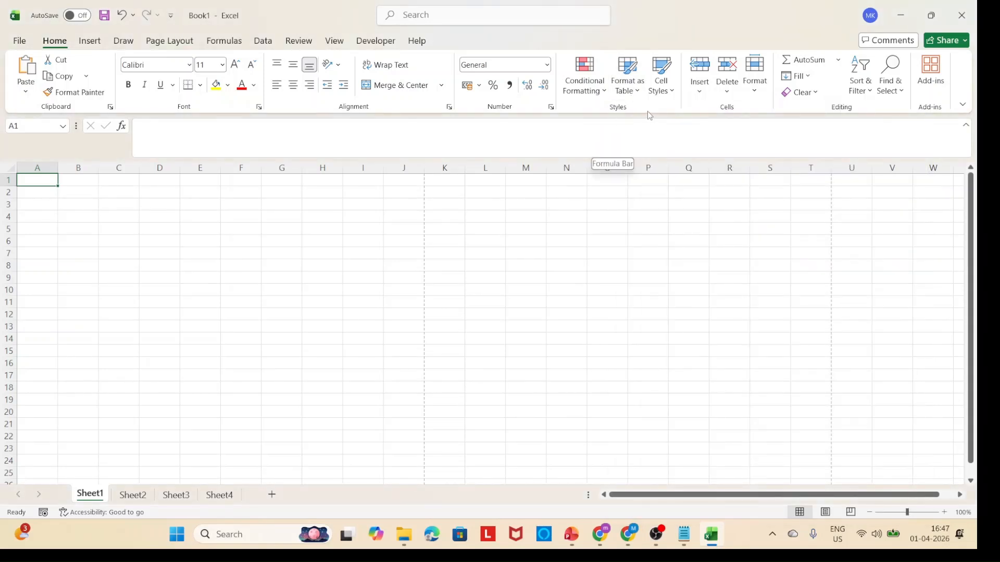
click(699, 97)
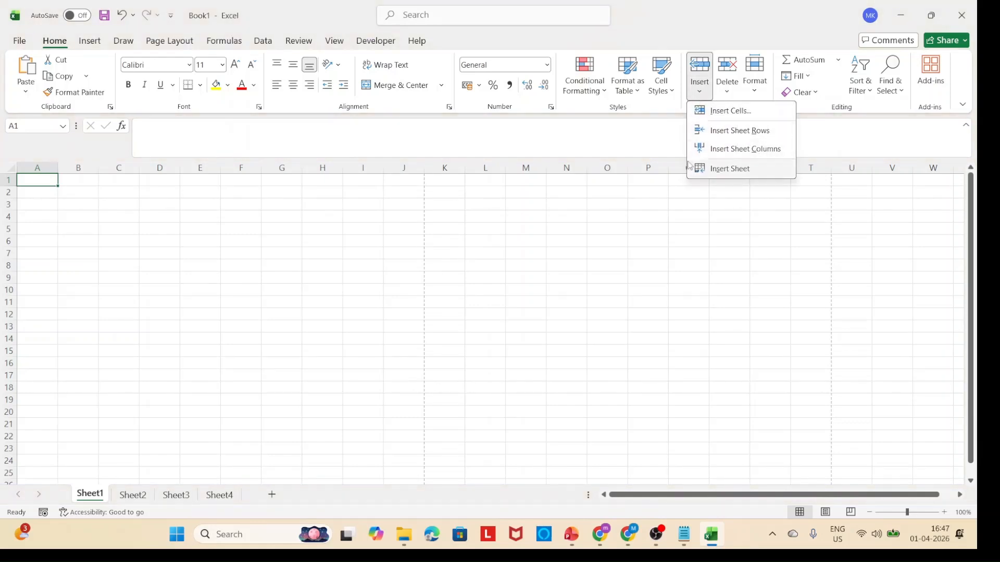
click(637, 134)
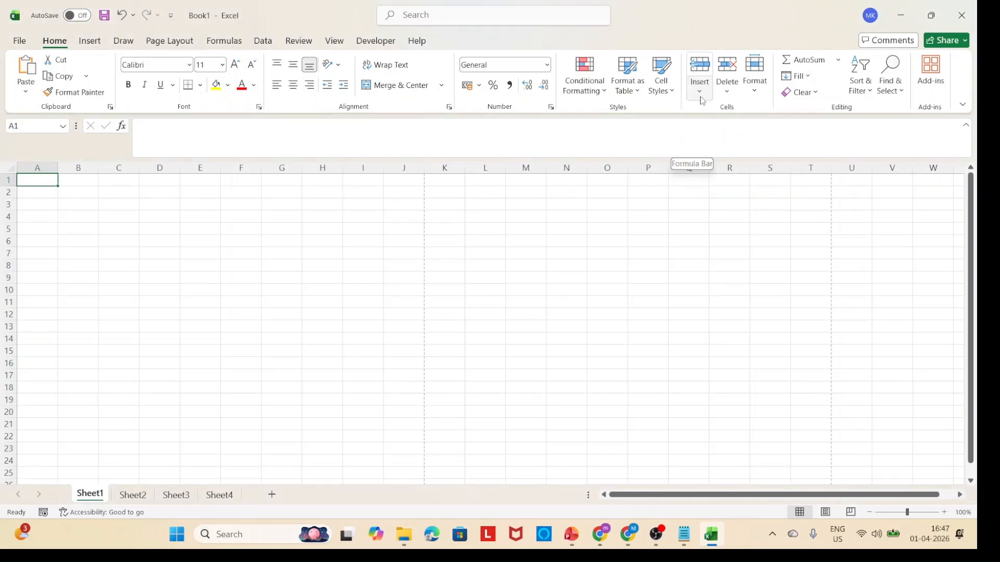
click(700, 97)
click(658, 132)
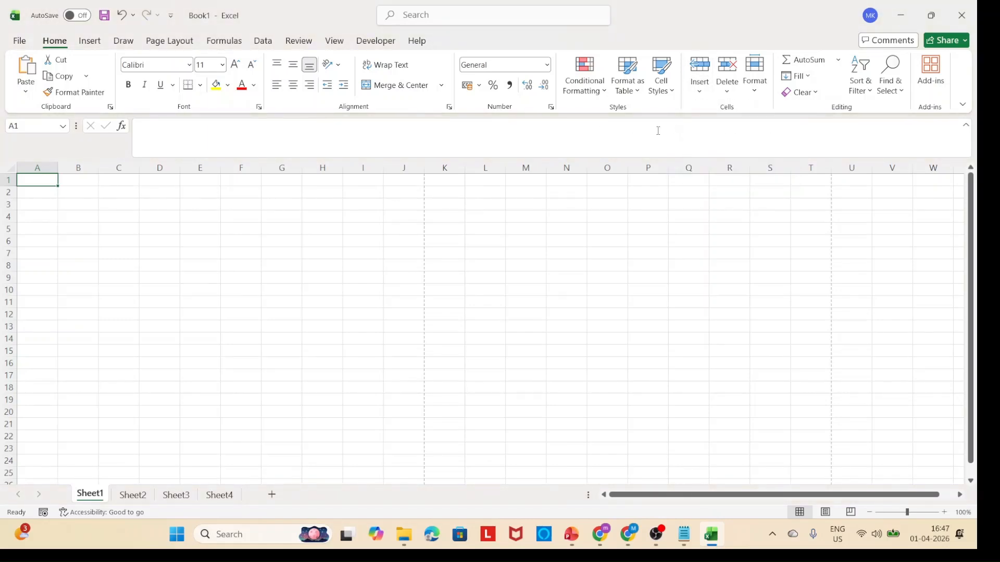
Step: Review the Delete options, then list the Format options for cell size and sheets
click(731, 97)
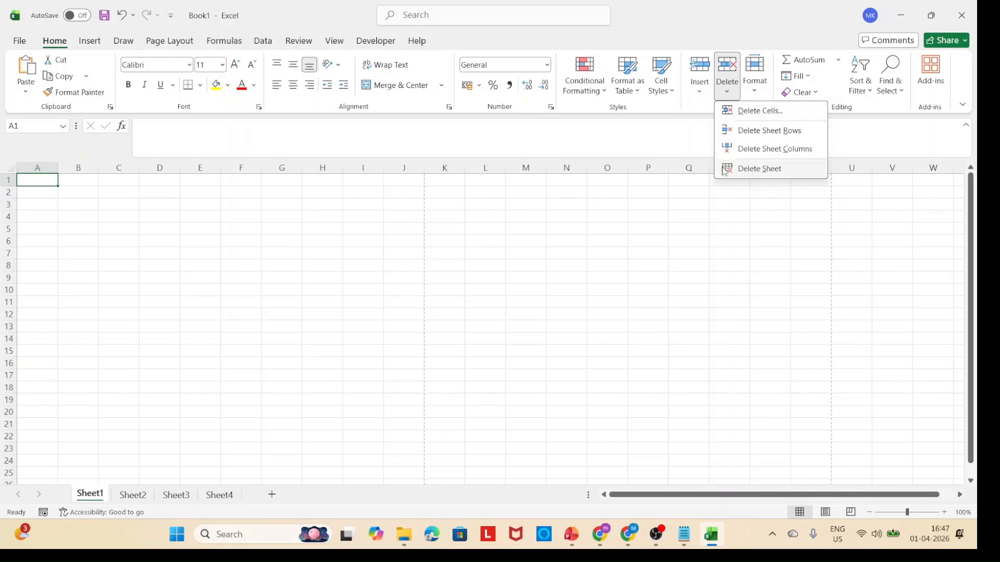
click(673, 148)
click(756, 92)
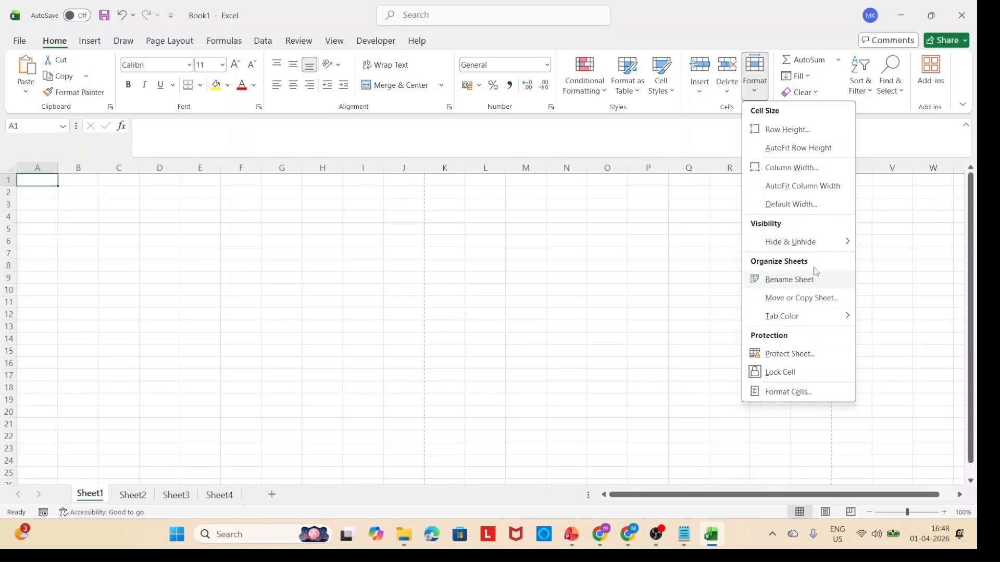
click(698, 150)
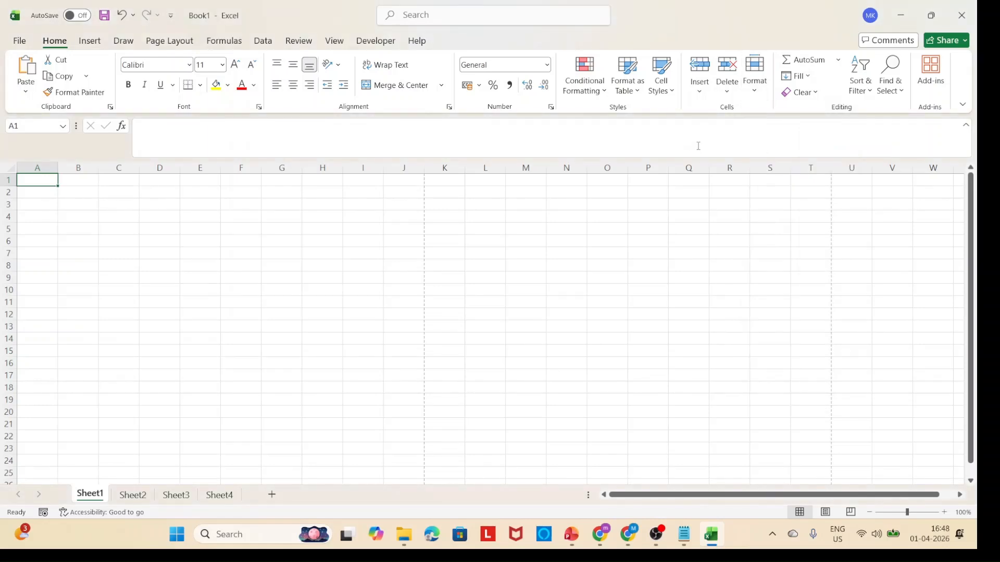
click(838, 62)
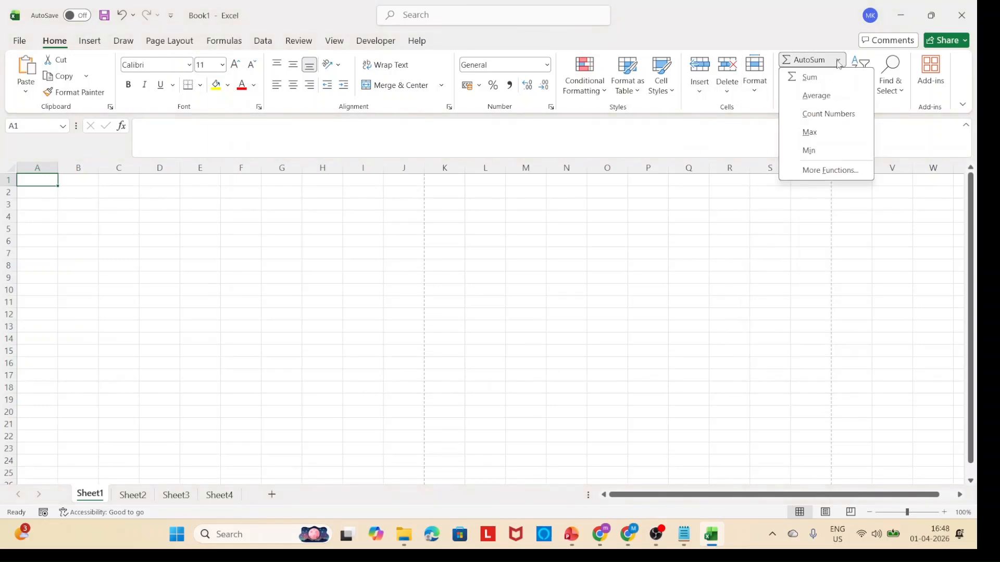
click(748, 126)
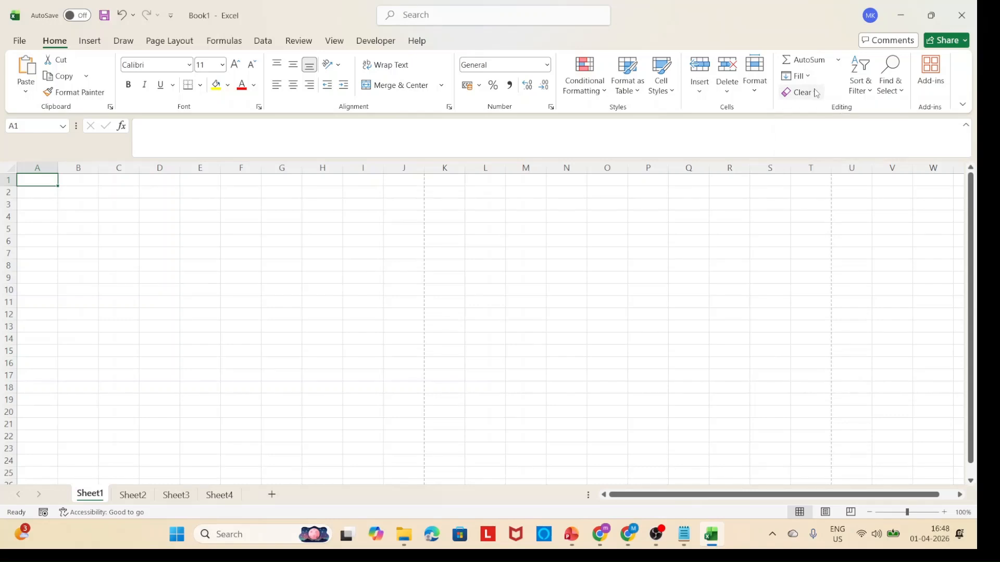
click(800, 92)
click(740, 138)
click(810, 77)
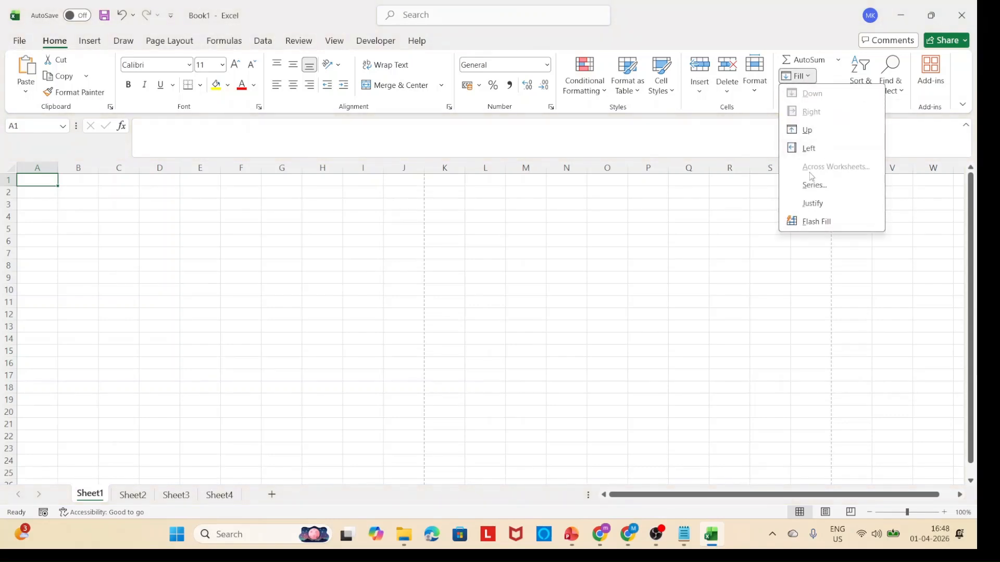
click(744, 138)
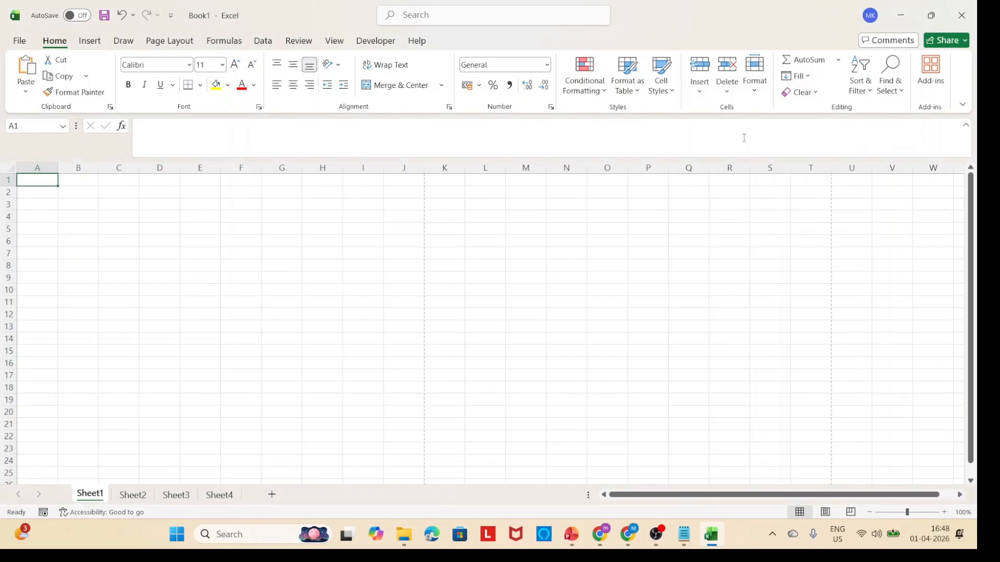
click(865, 92)
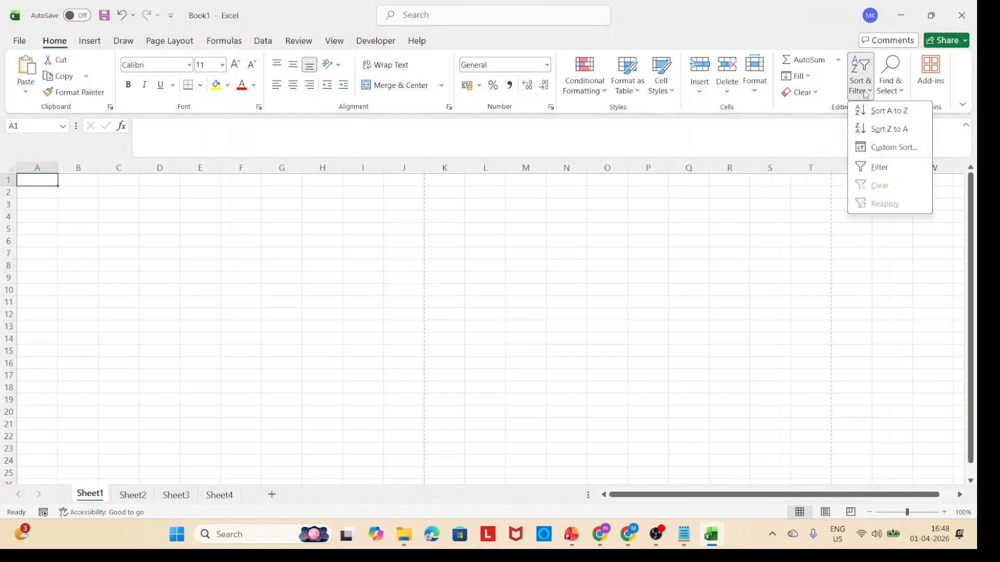
click(892, 172)
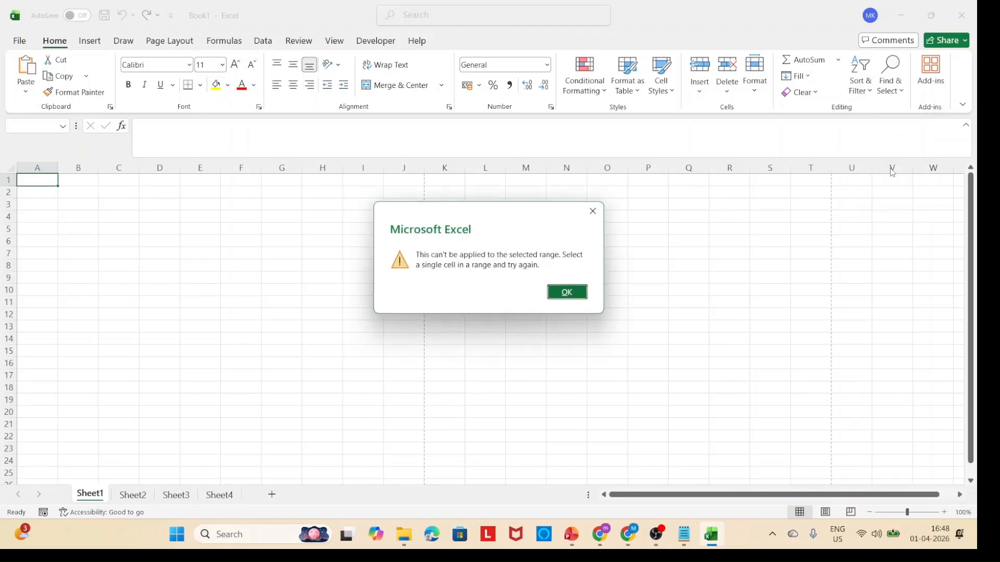
click(592, 212)
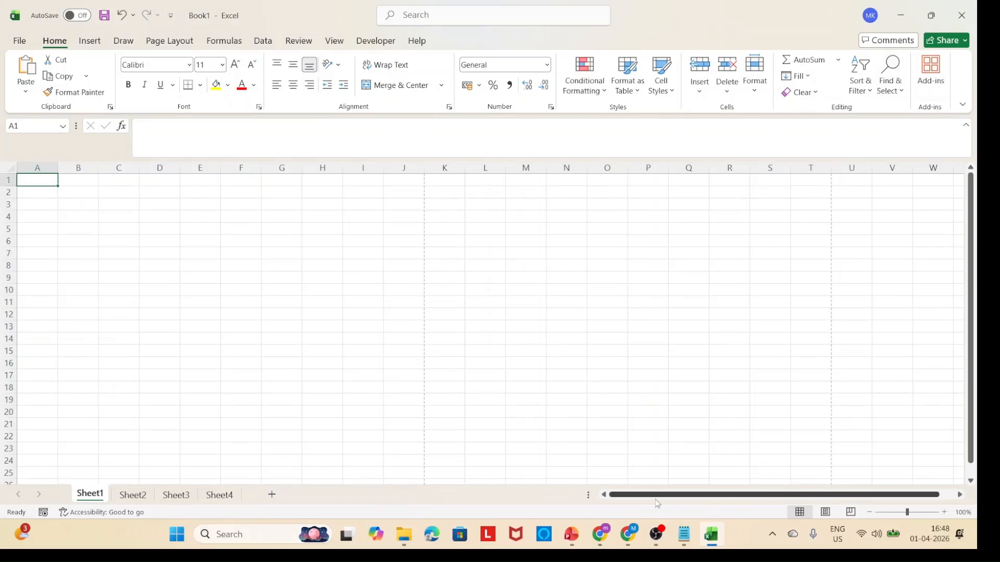
Step: Minimize OBS Studio so the Excel student score table is back in view
click(663, 551)
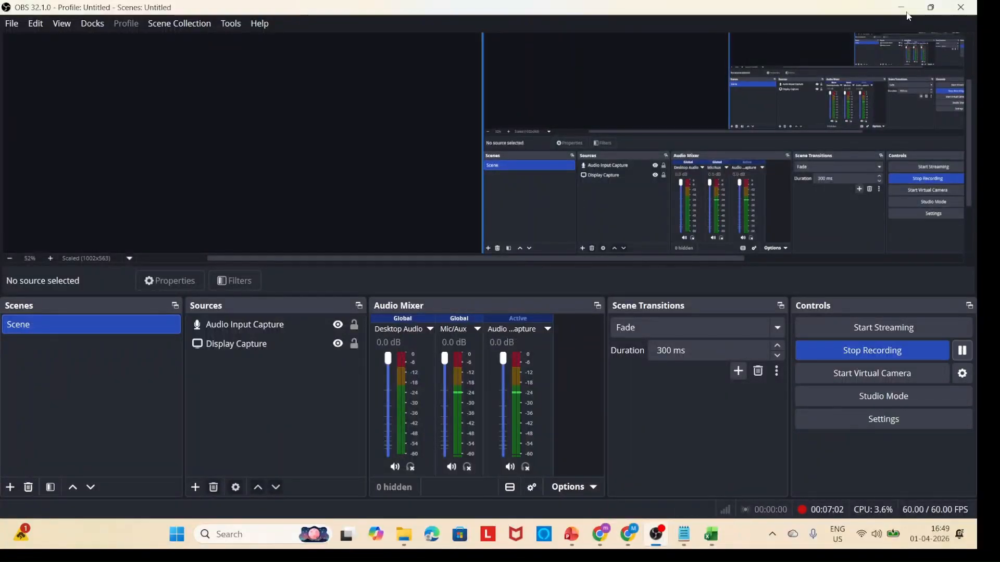
click(900, 5)
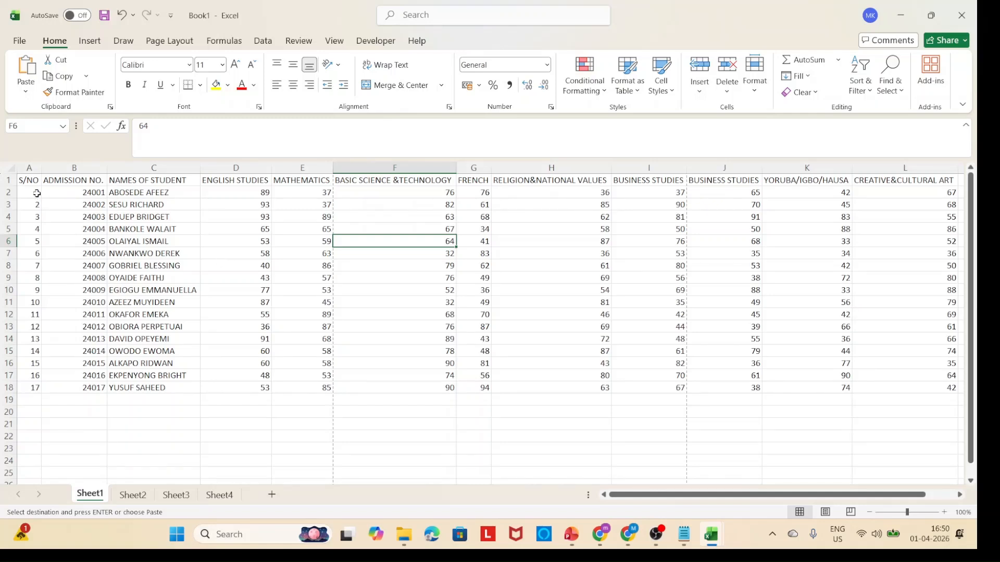
Step: Select the table range A1:L19, from S/NO through CREATIVE&CULTURAL ART
click(254, 267)
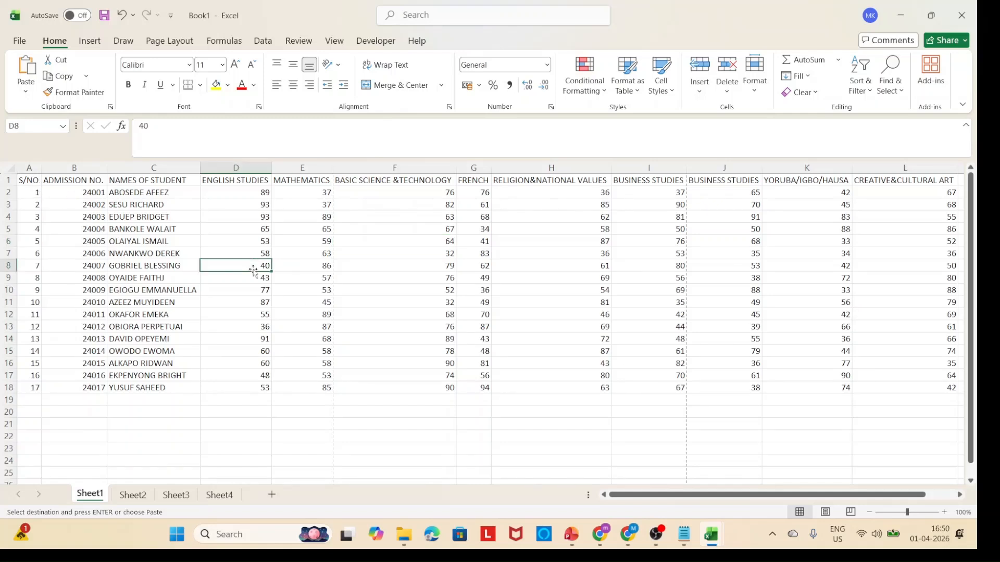
scroll(401, 289, right, 3)
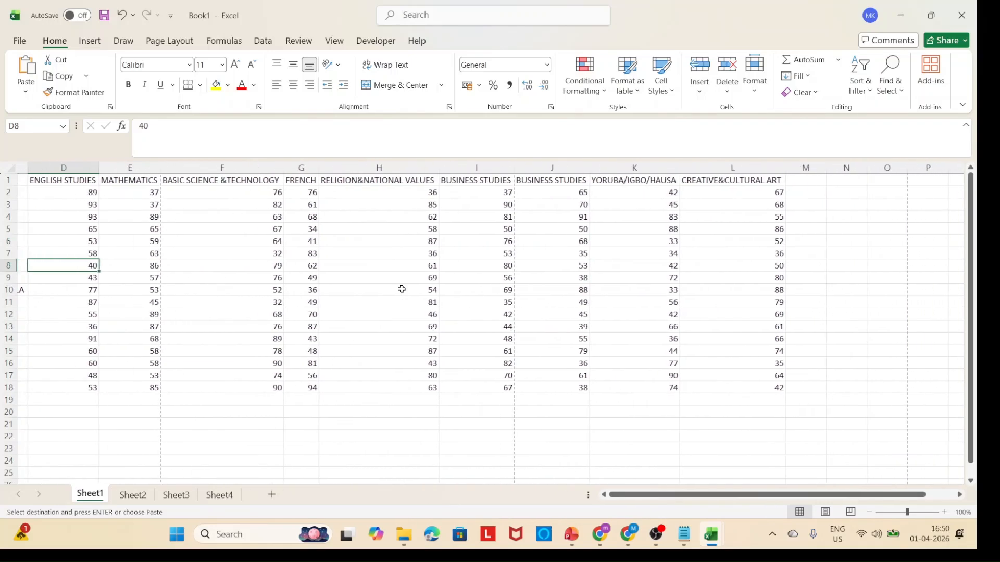
scroll(401, 289, left, 3)
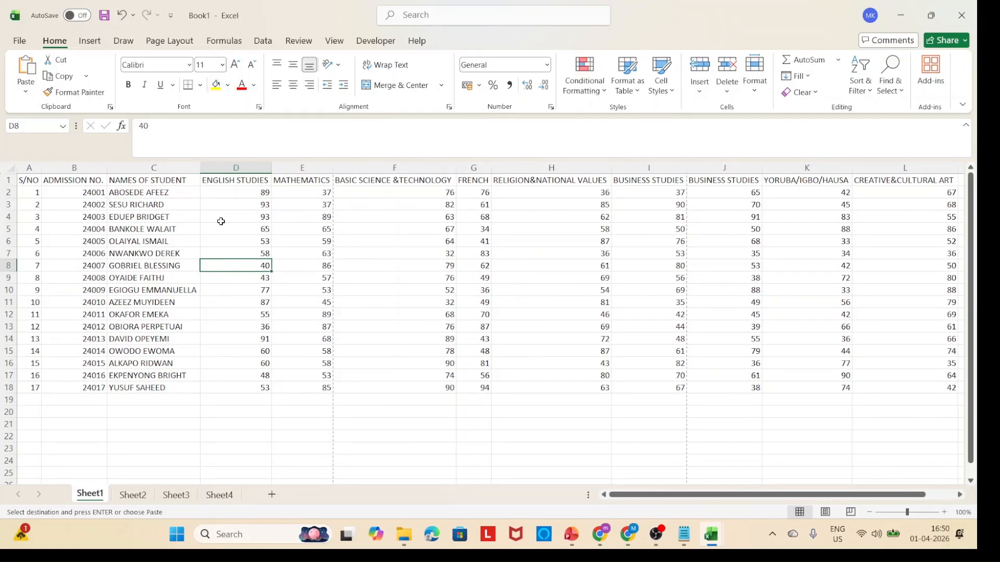
click(32, 179)
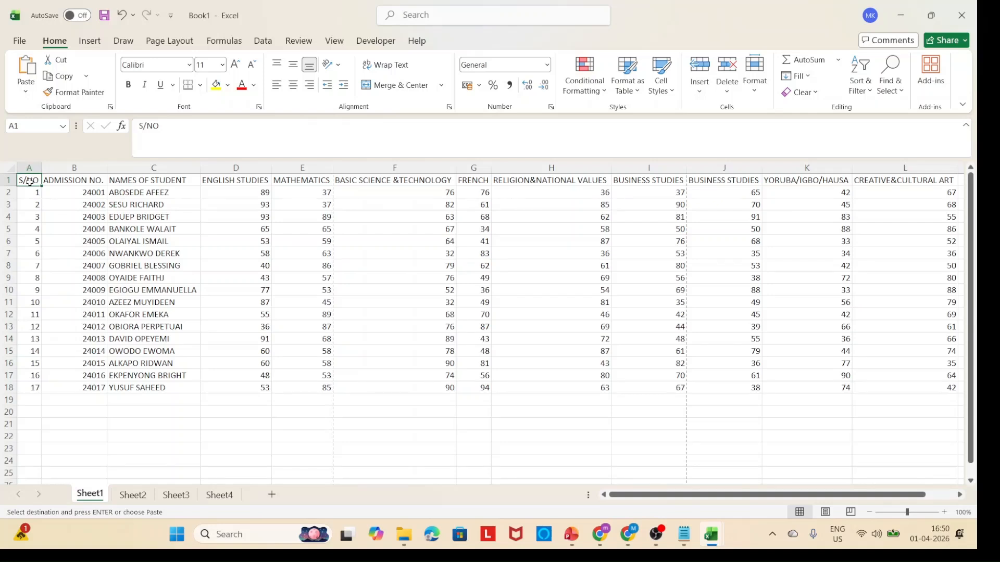
drag(29, 182, 878, 386)
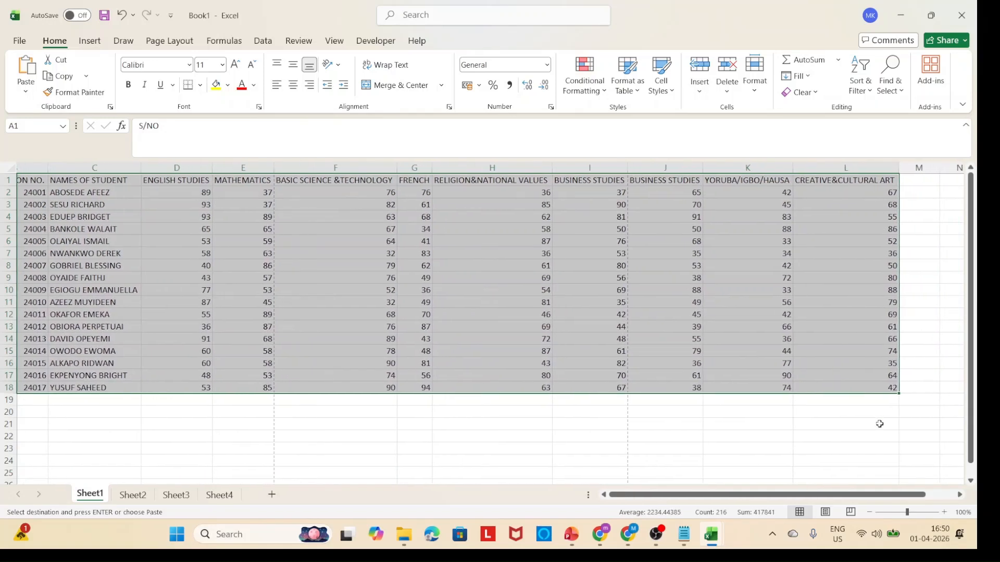
Step: Apply All Borders to every cell of the A1:L19 score table
click(201, 86)
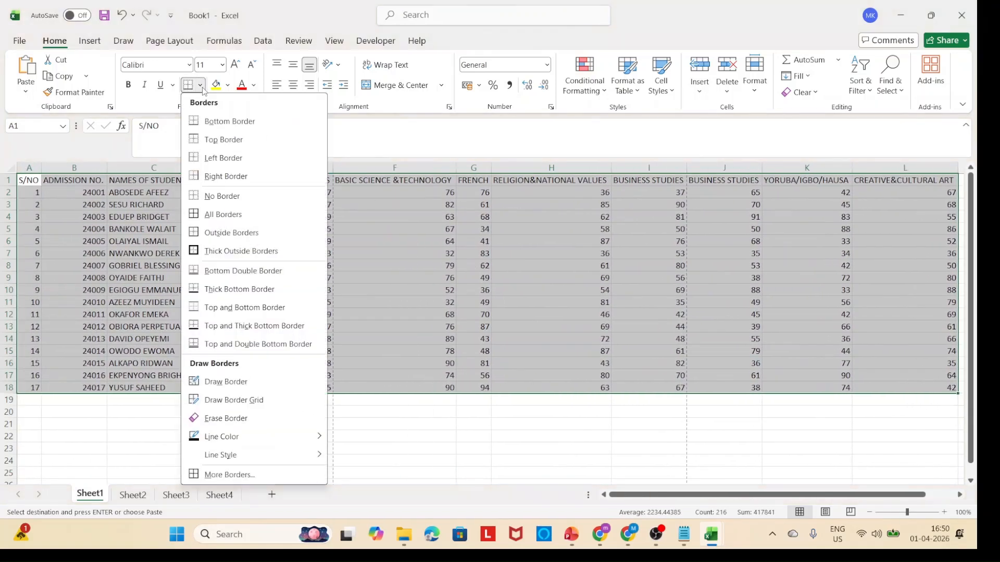
click(271, 216)
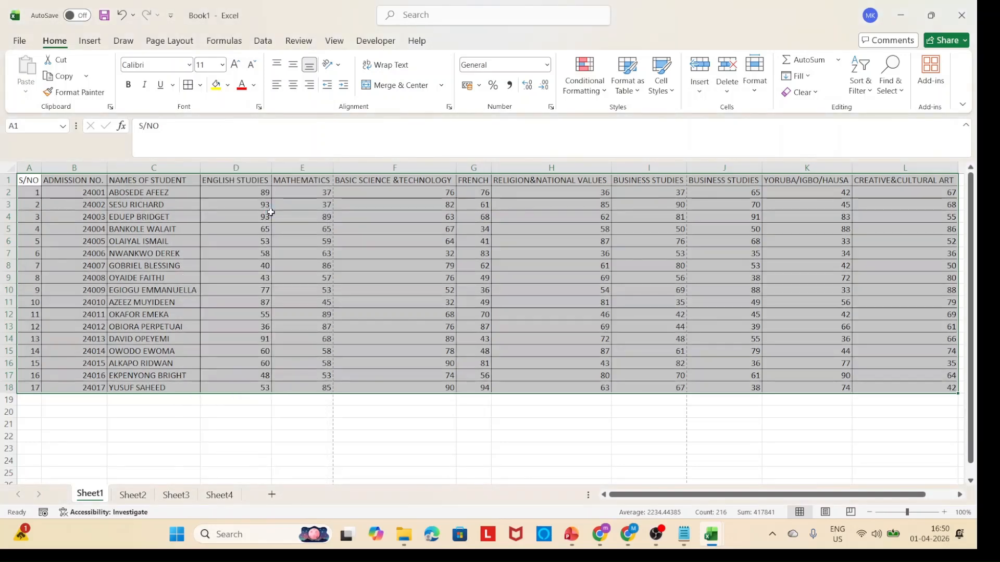
click(328, 339)
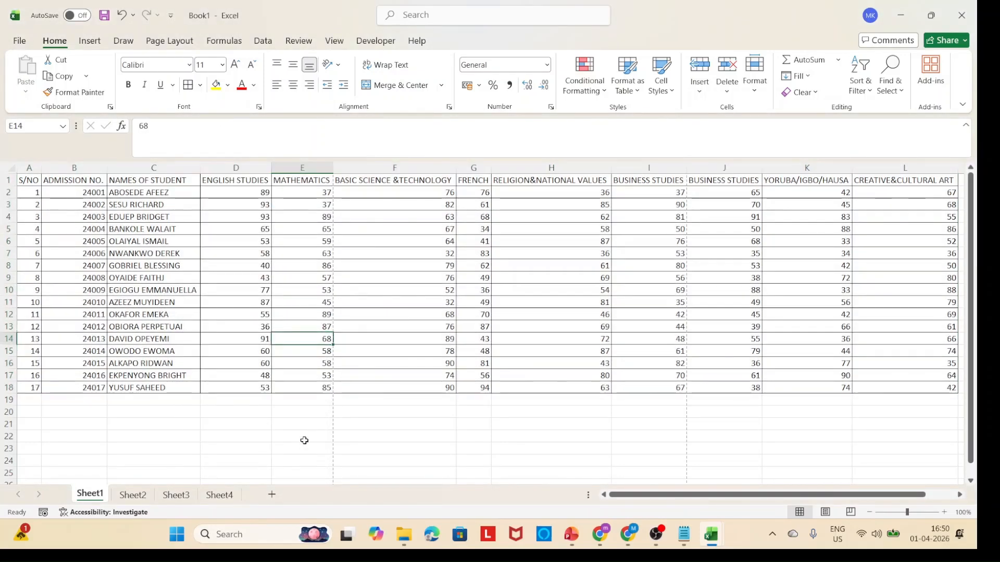
scroll(304, 441, left, 1)
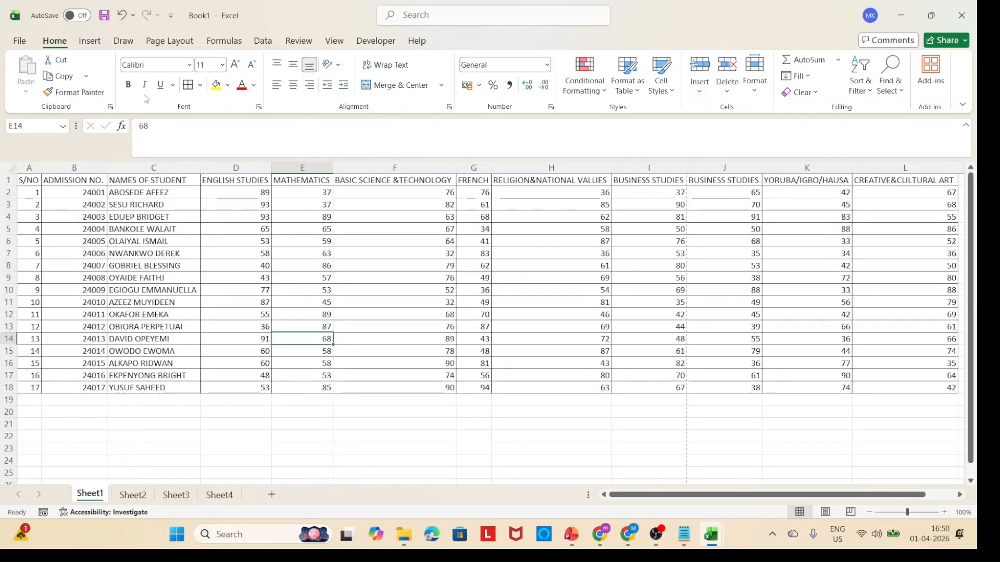
click(5, 181)
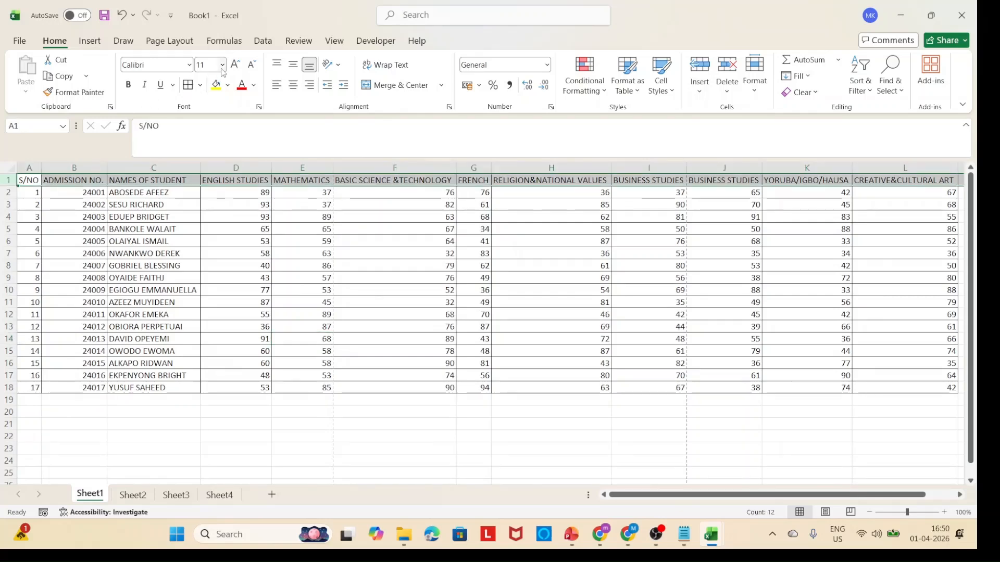
Step: Fill the header row light blue
click(230, 85)
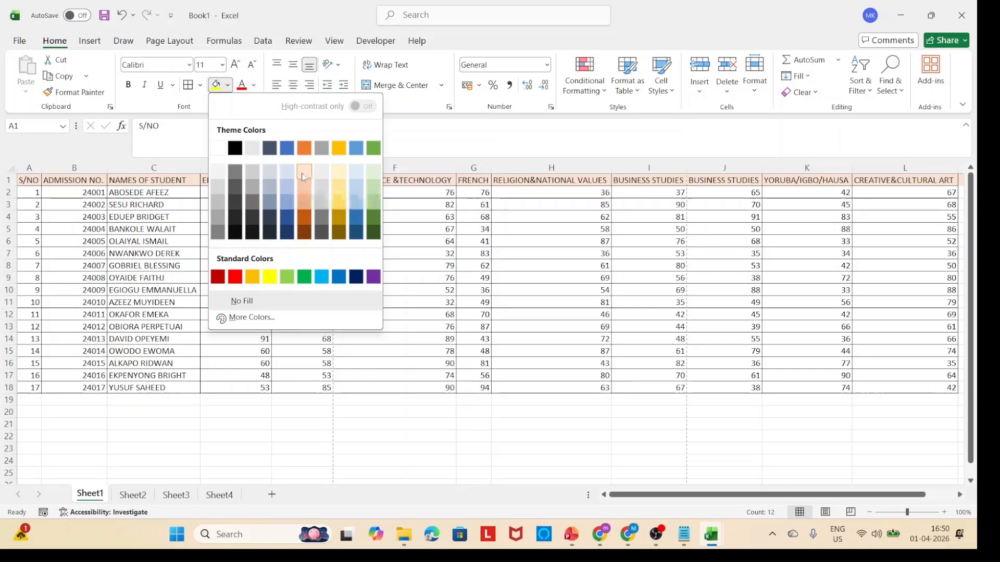
click(290, 189)
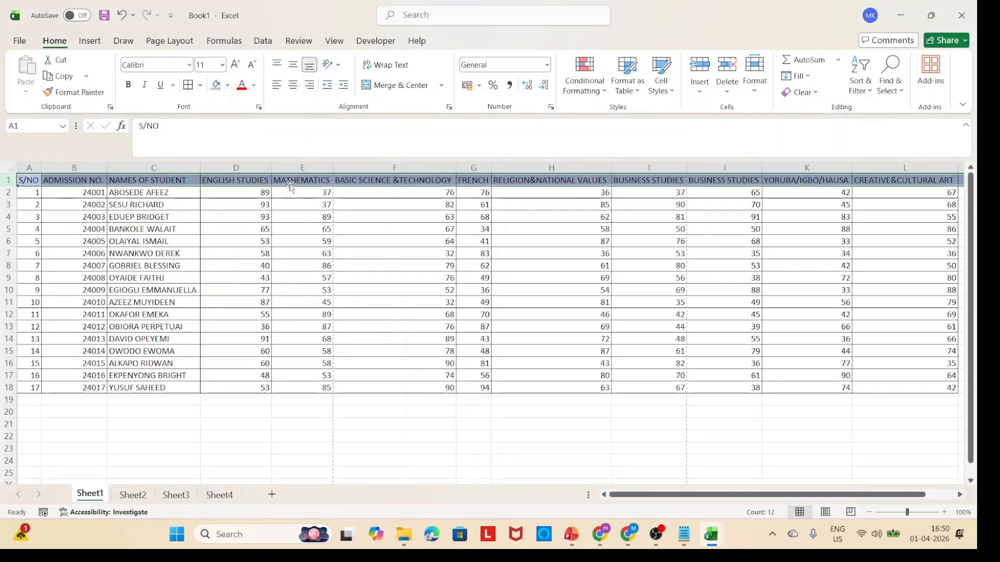
click(35, 194)
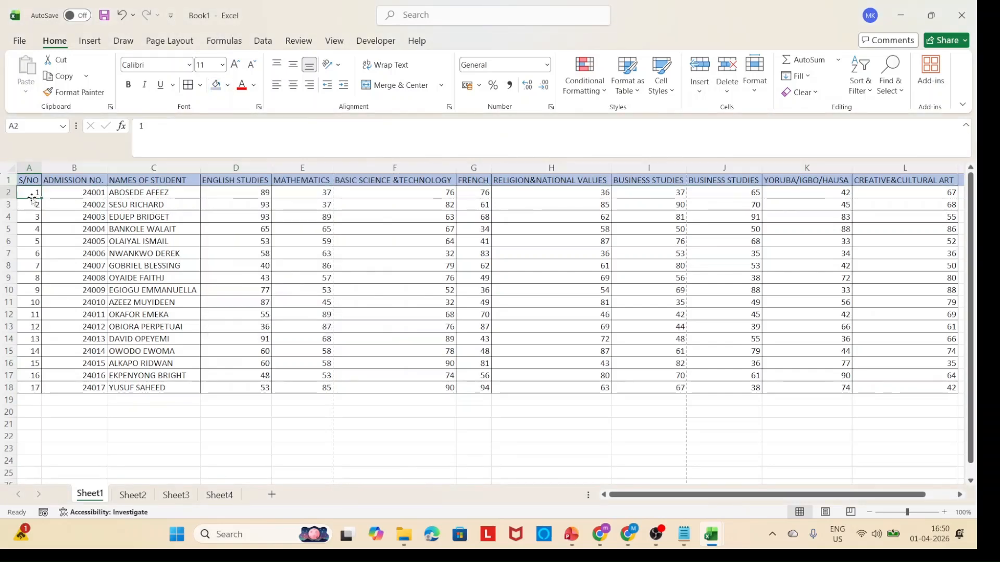
click(33, 182)
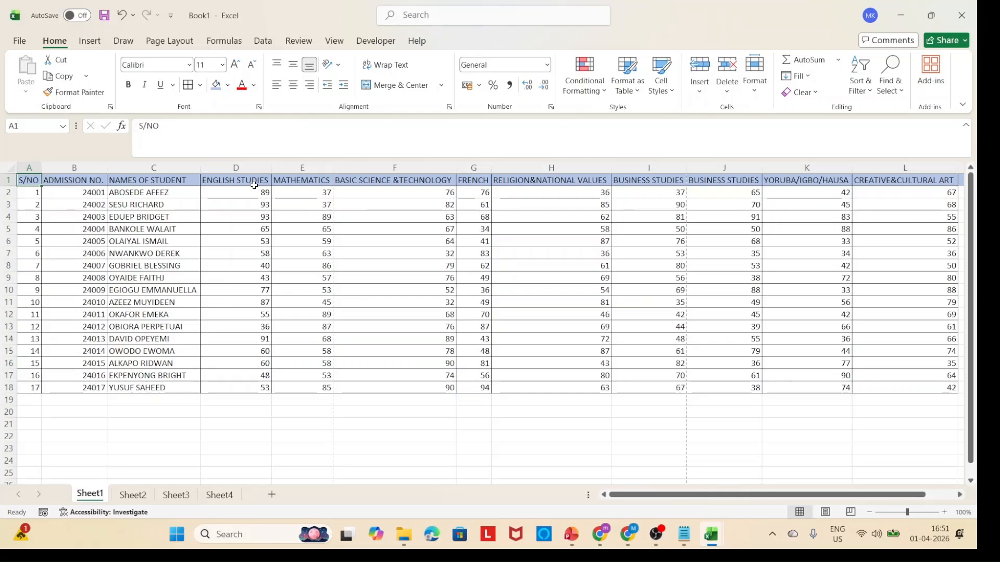
Step: Shade only the English Studies scores in column D gold, not the whole column
click(262, 164)
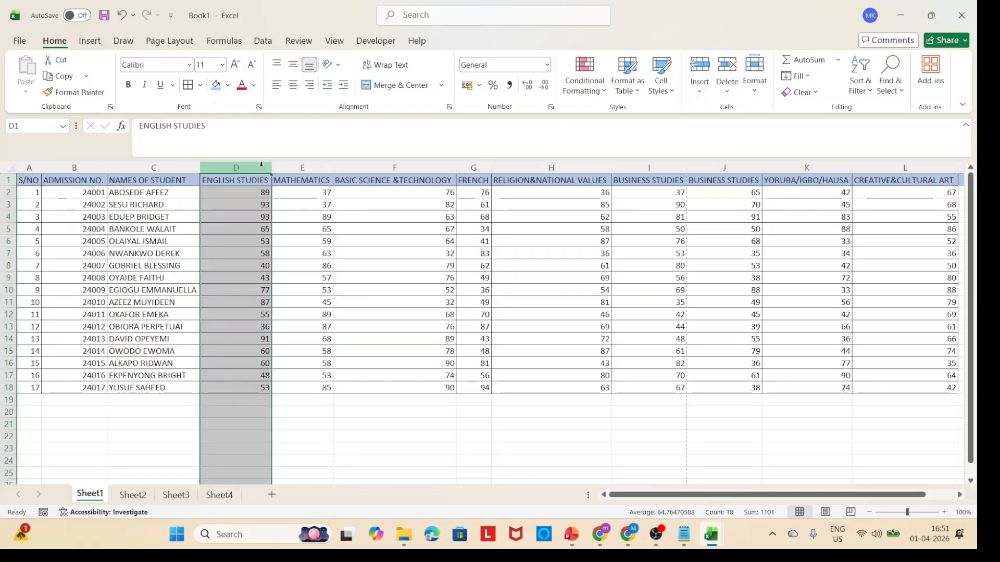
click(228, 85)
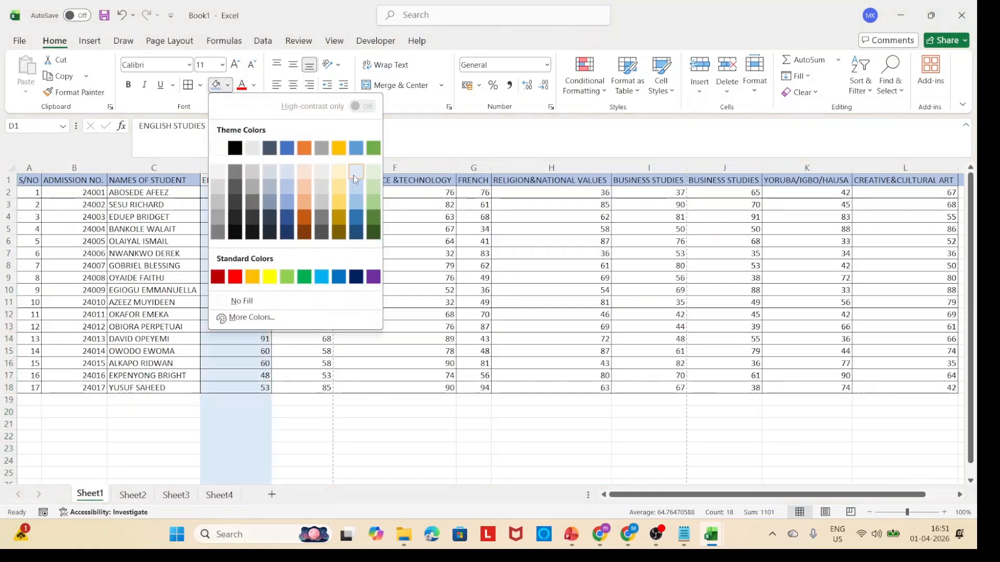
click(339, 217)
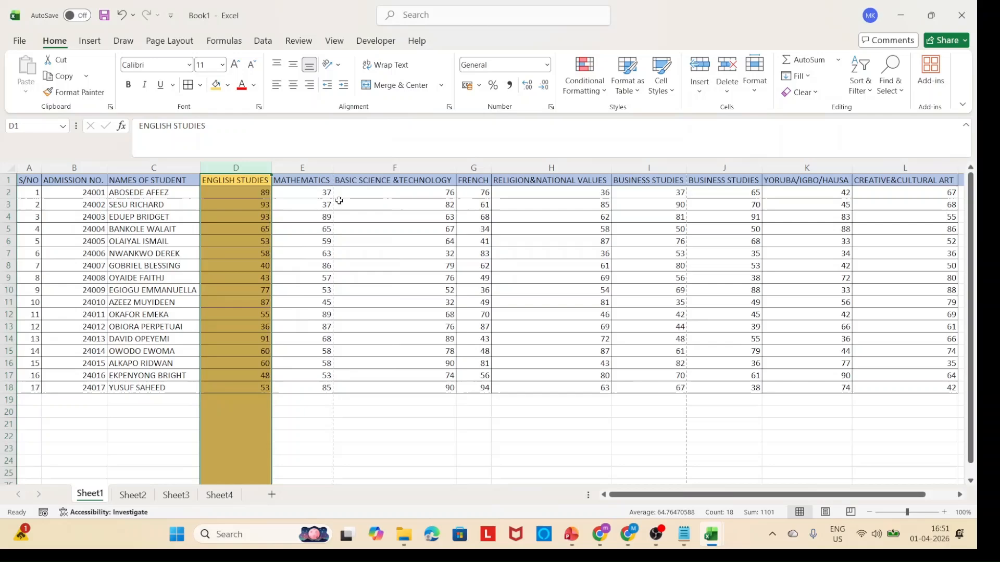
click(253, 239)
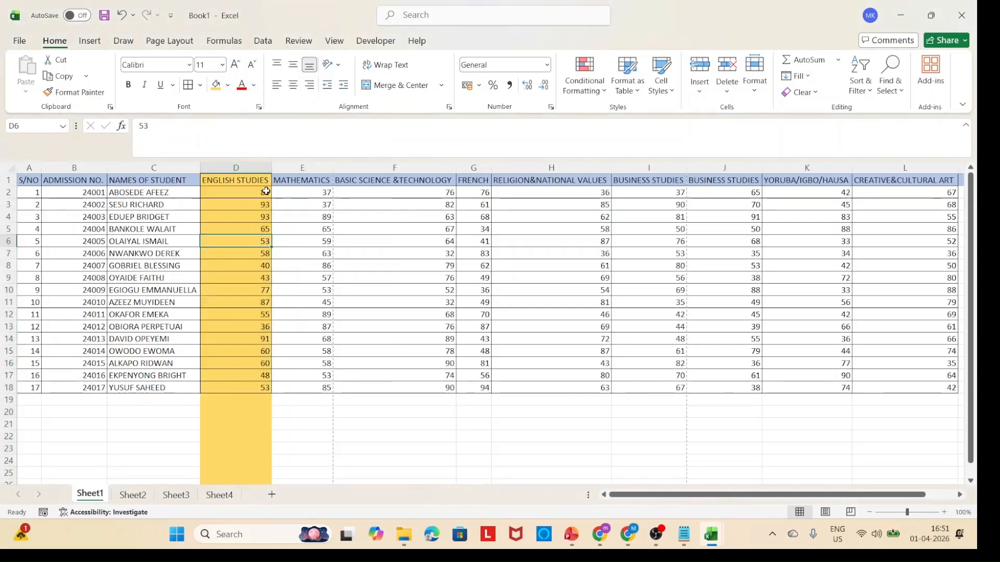
key(ctrl+z)
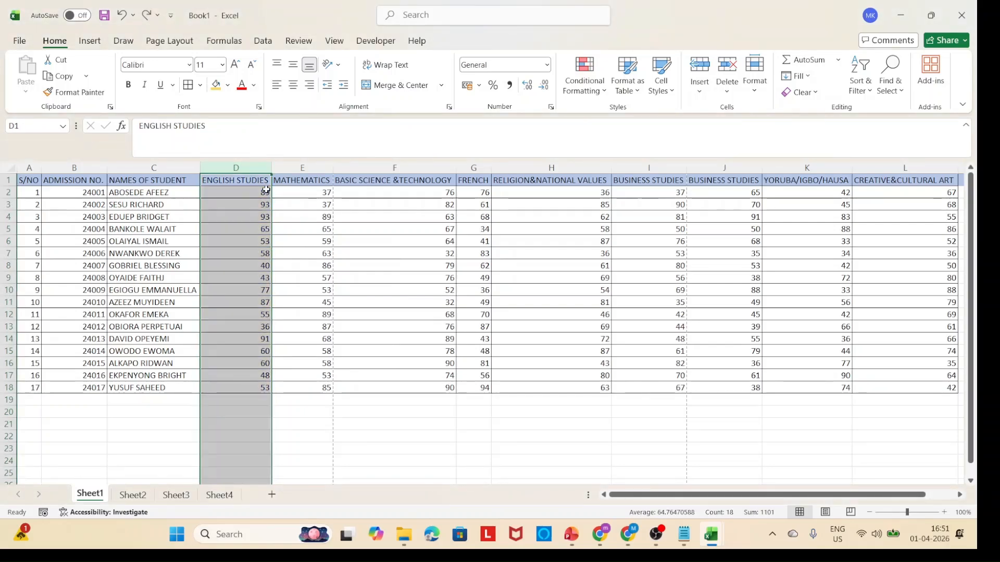
click(263, 192)
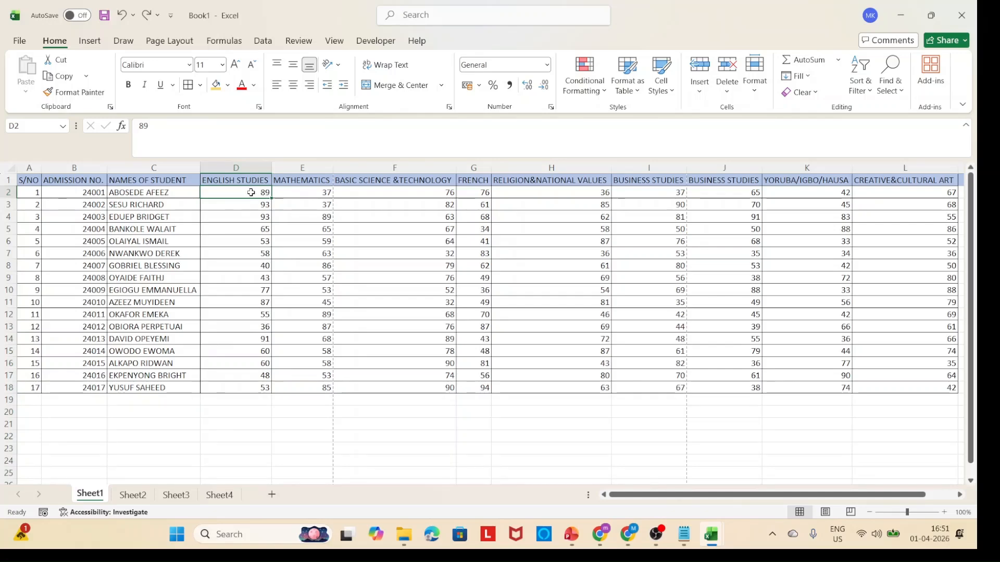
drag(251, 192, 265, 388)
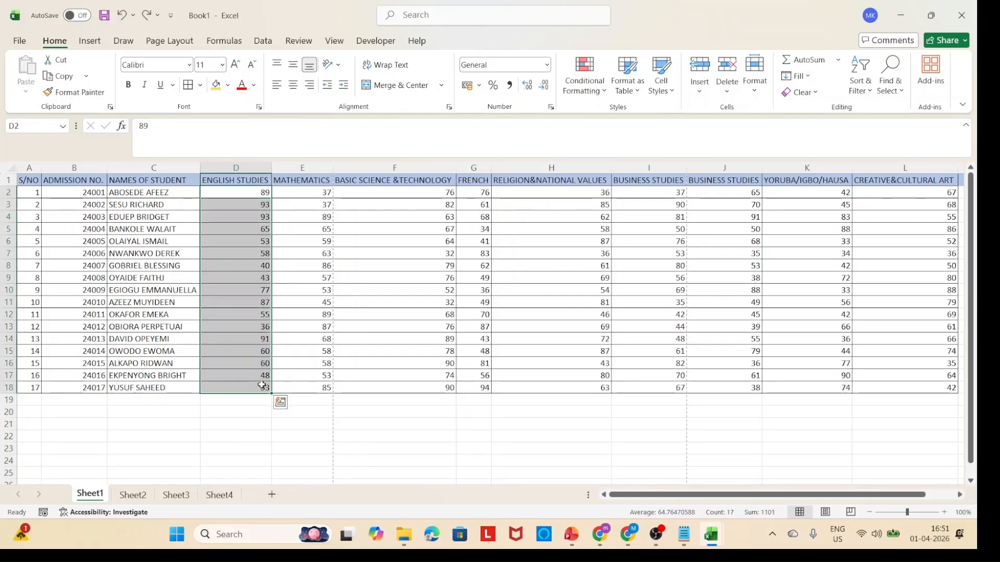
click(215, 87)
click(398, 207)
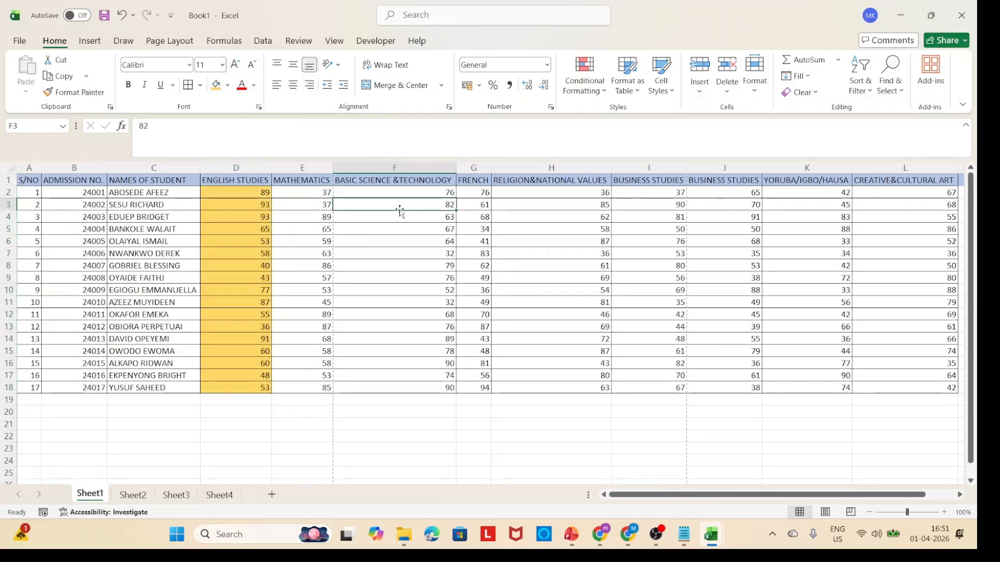
Step: Shade the Basic Science & Technology scores in column F dark blue
drag(419, 195, 432, 391)
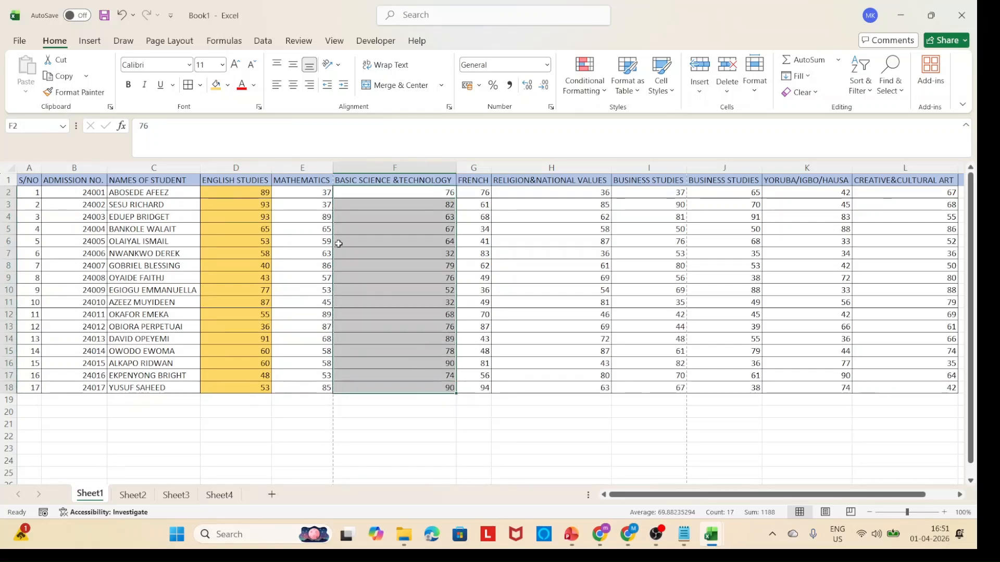
click(228, 85)
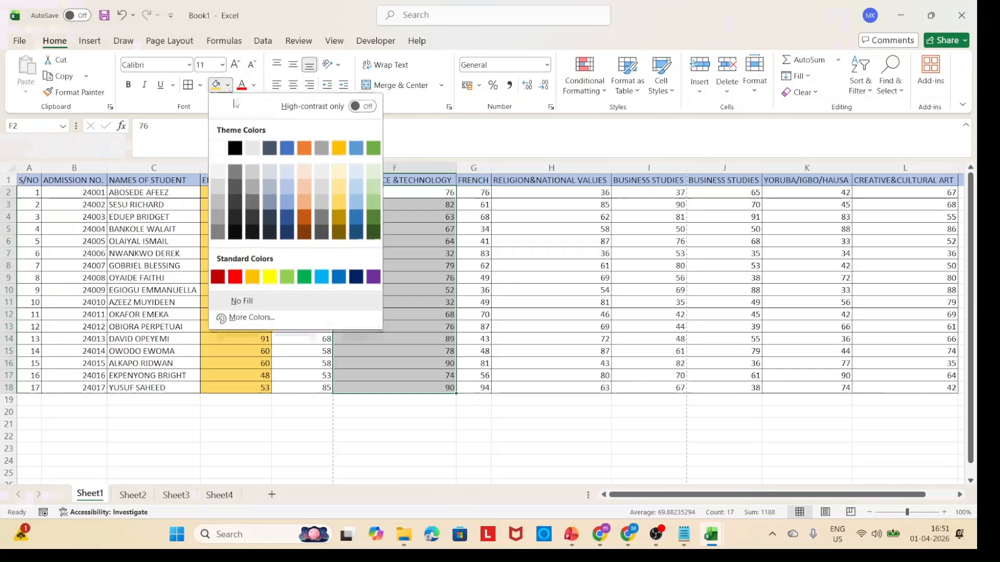
click(350, 212)
click(402, 223)
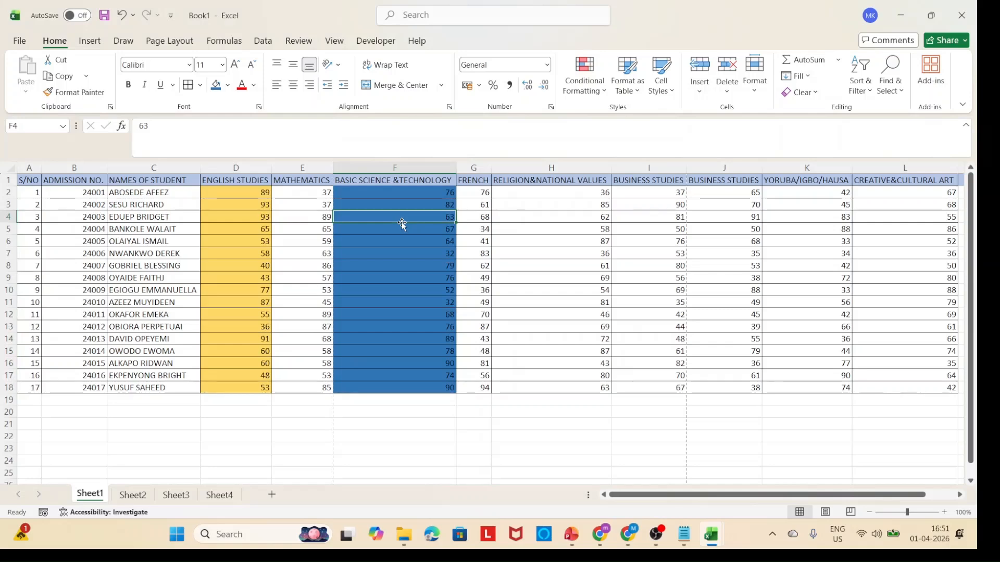
Step: Make the first student's name in C2 red
click(508, 226)
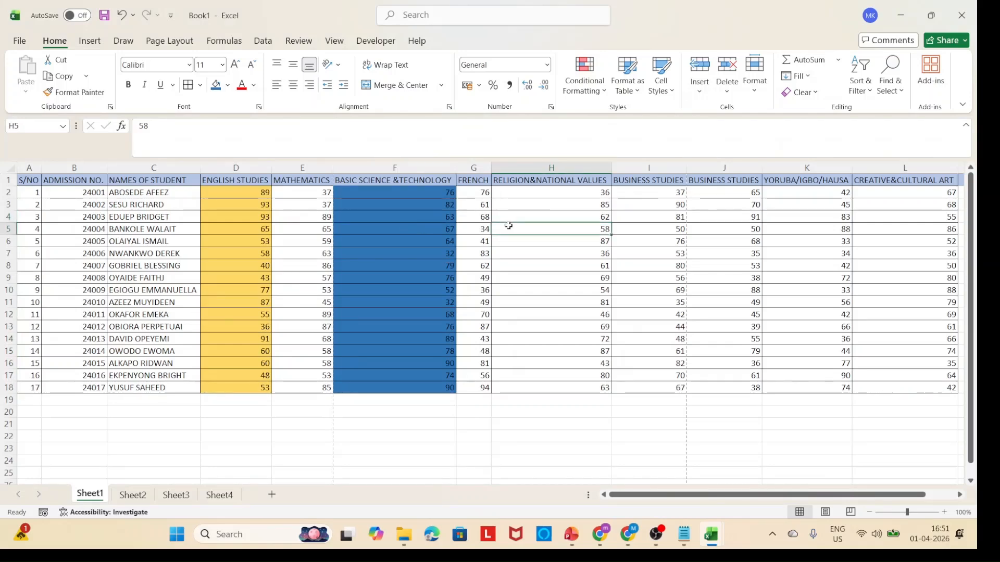
click(145, 226)
click(172, 196)
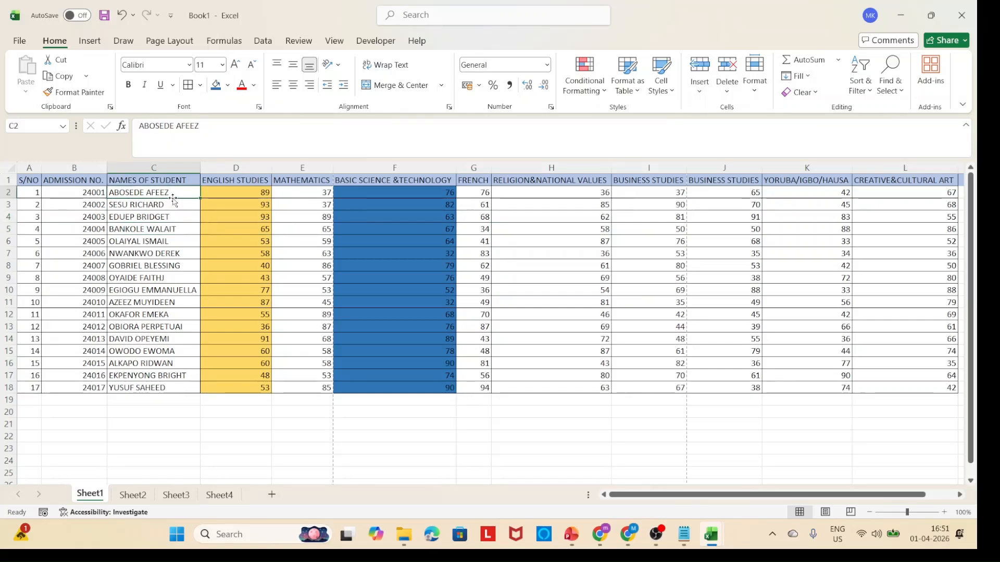
click(242, 86)
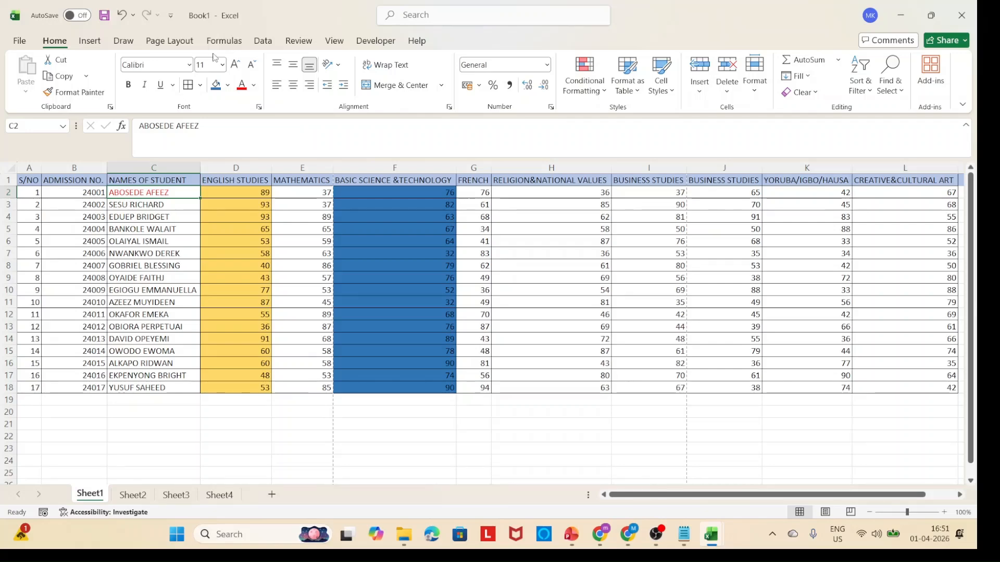
Step: Bold the name in C6, italicise C5, and pick up C2's formatting with Format Painter
click(146, 236)
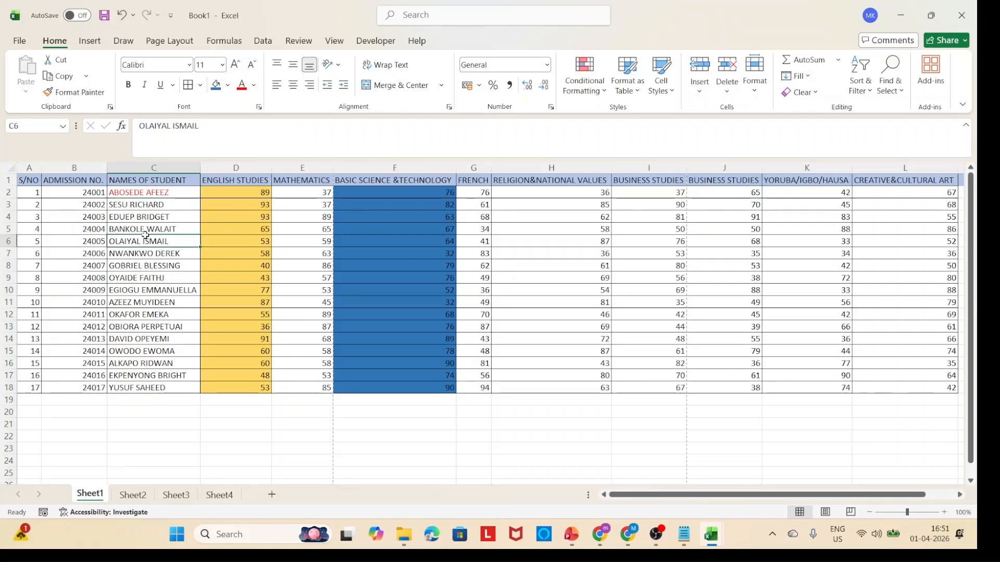
click(128, 86)
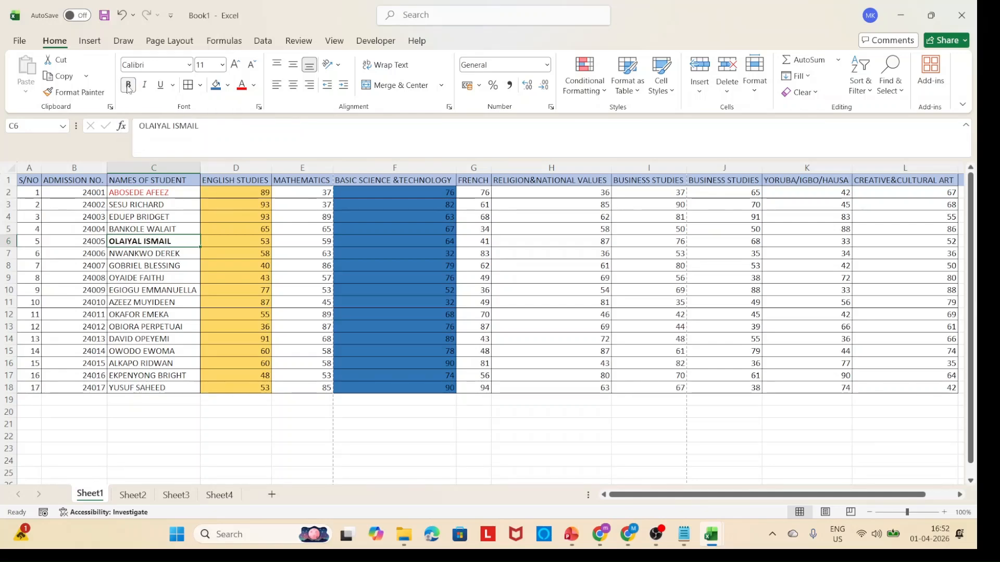
click(178, 230)
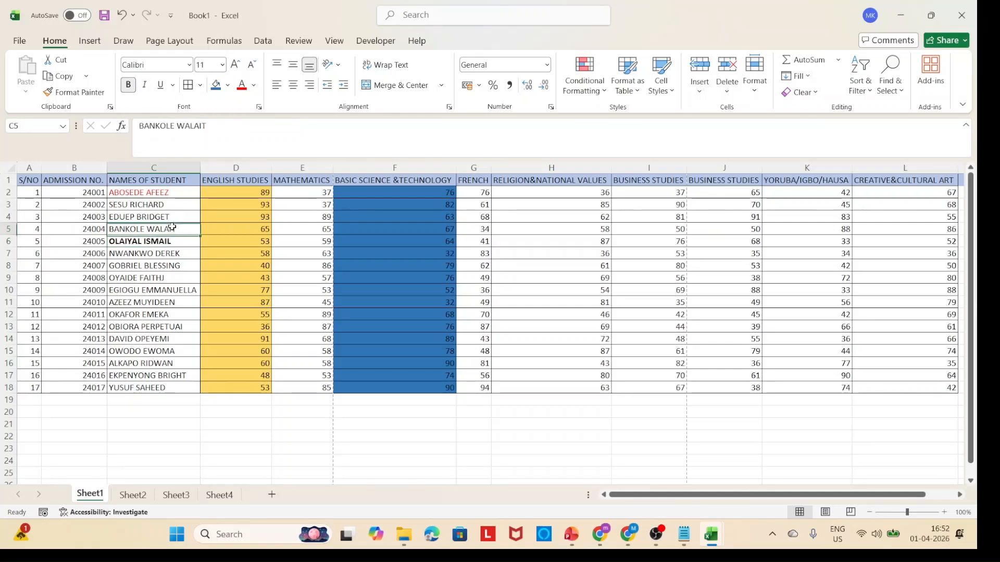
click(146, 85)
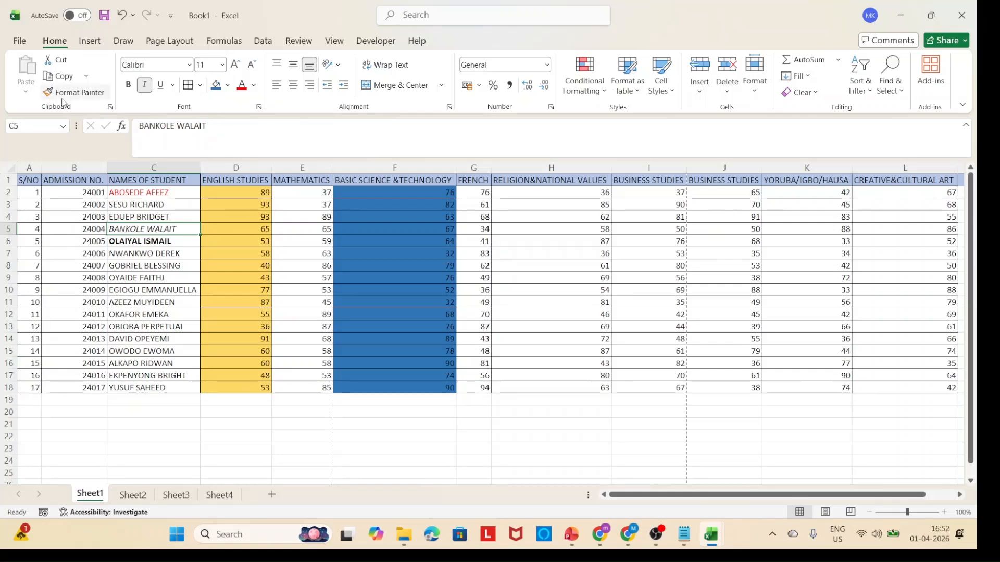
click(189, 194)
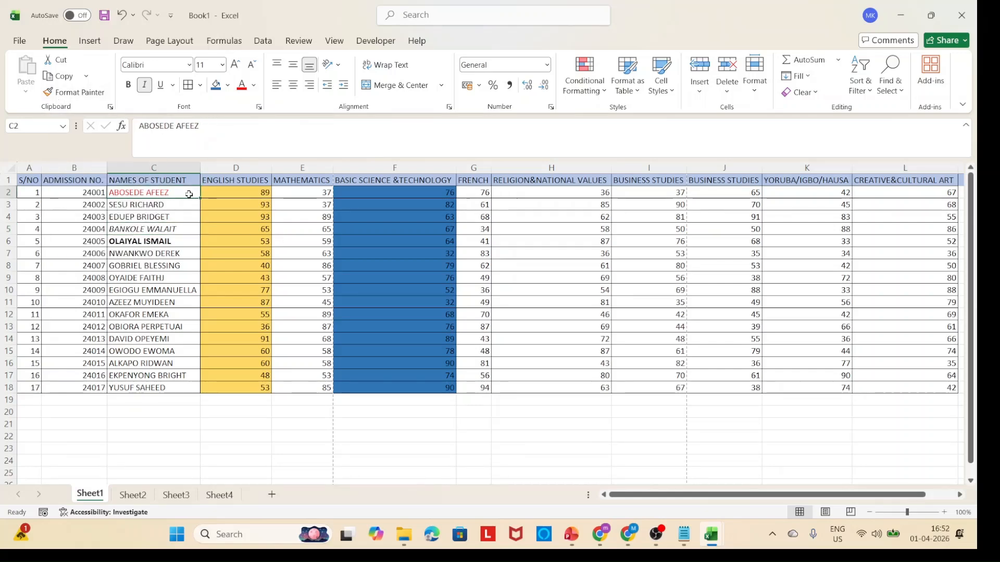
click(80, 94)
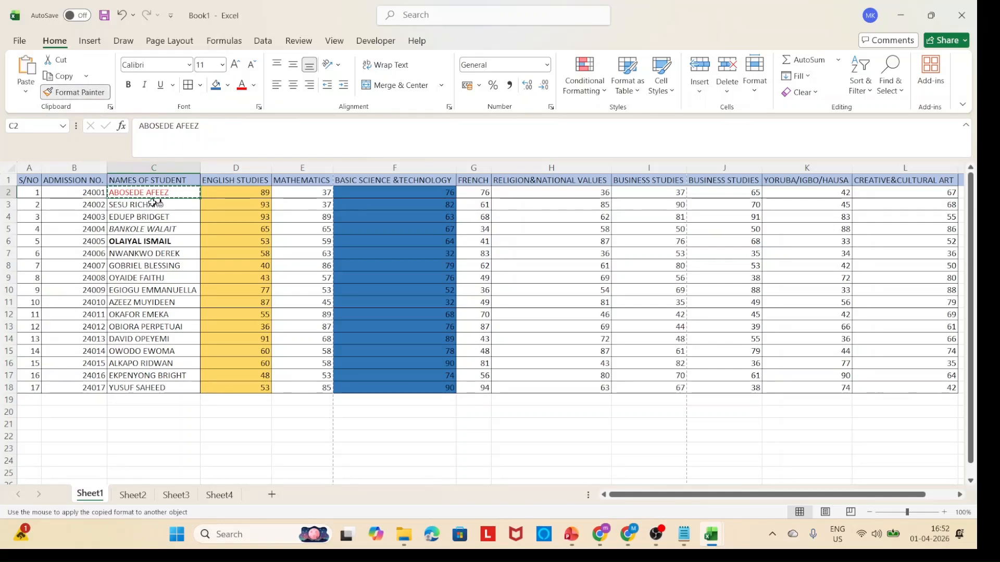
Step: Paint C2's red name formatting onto the names in C3 and C4
drag(161, 205, 167, 223)
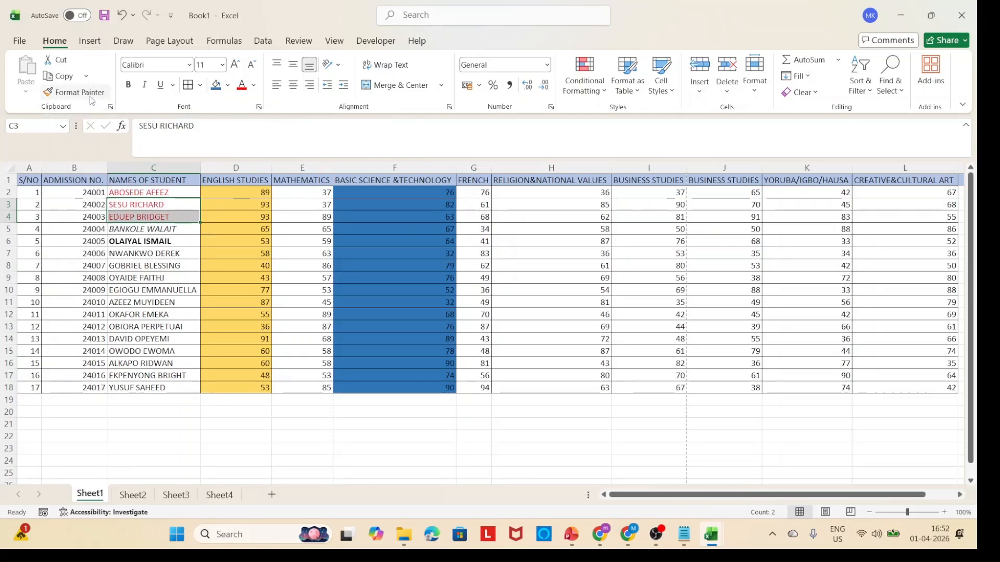
click(185, 237)
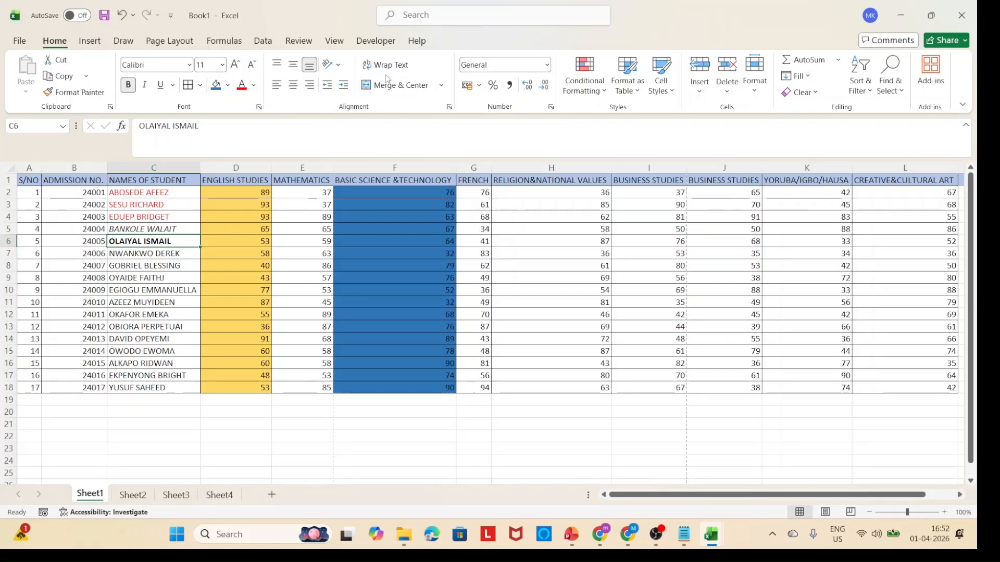
Step: Try merging G1:H1, then unmerge and restore the RELIGION&NATIONAL VALUES header
click(481, 190)
click(480, 183)
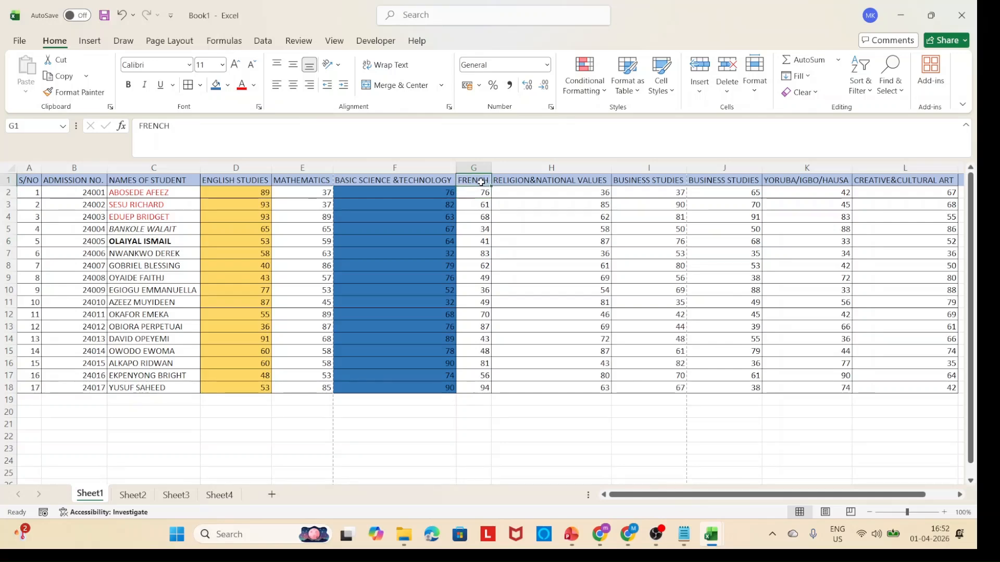
drag(481, 182, 516, 183)
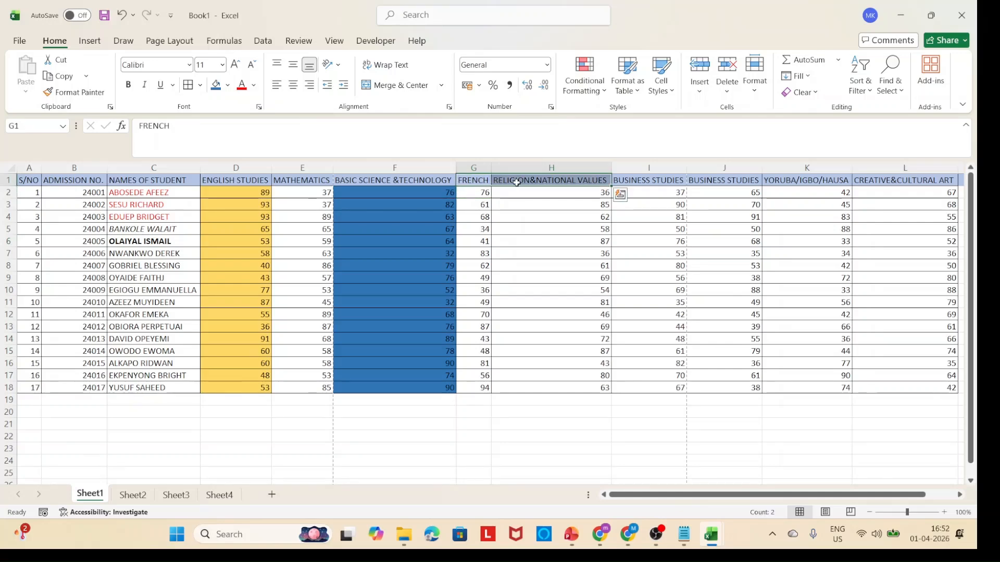
click(395, 85)
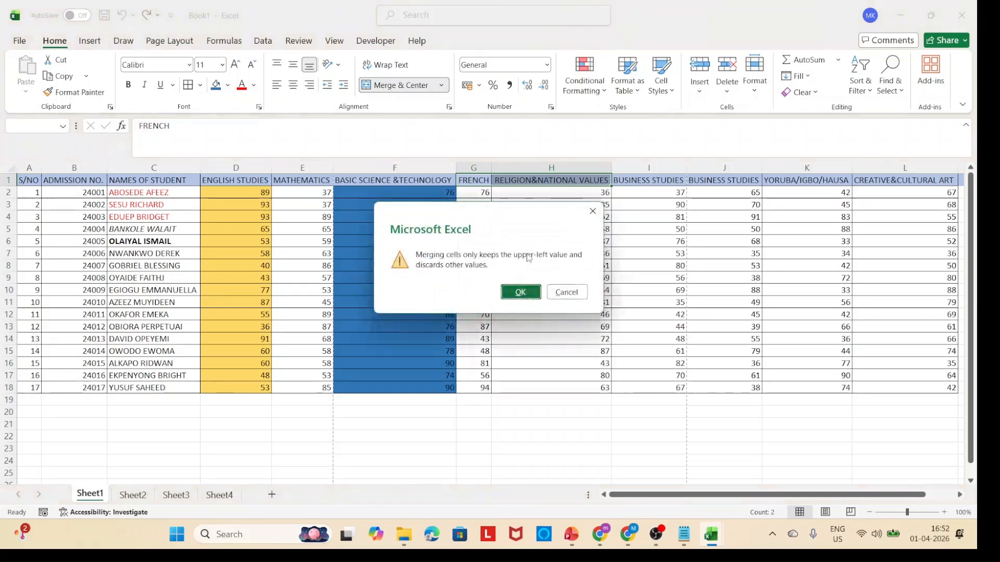
click(521, 293)
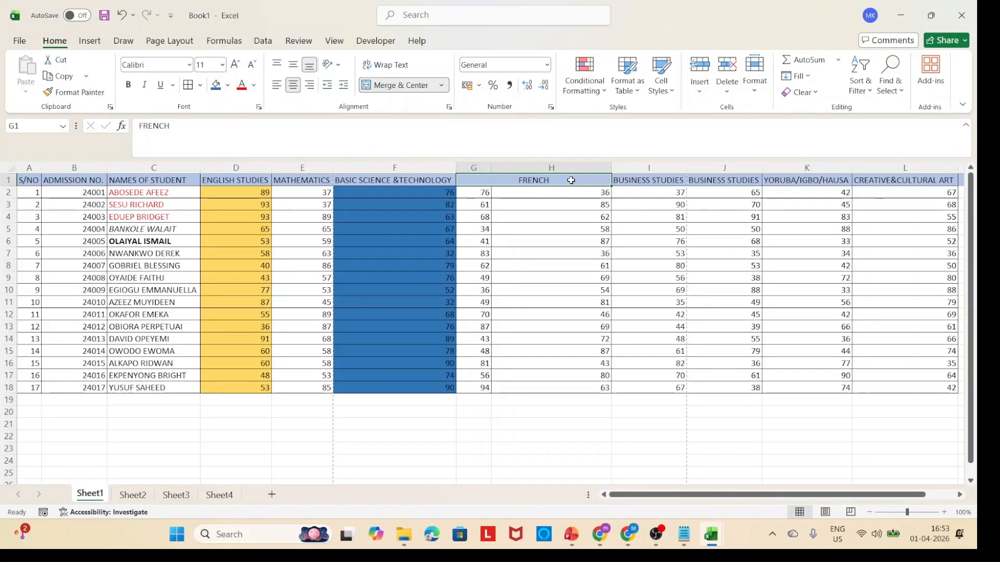
click(565, 216)
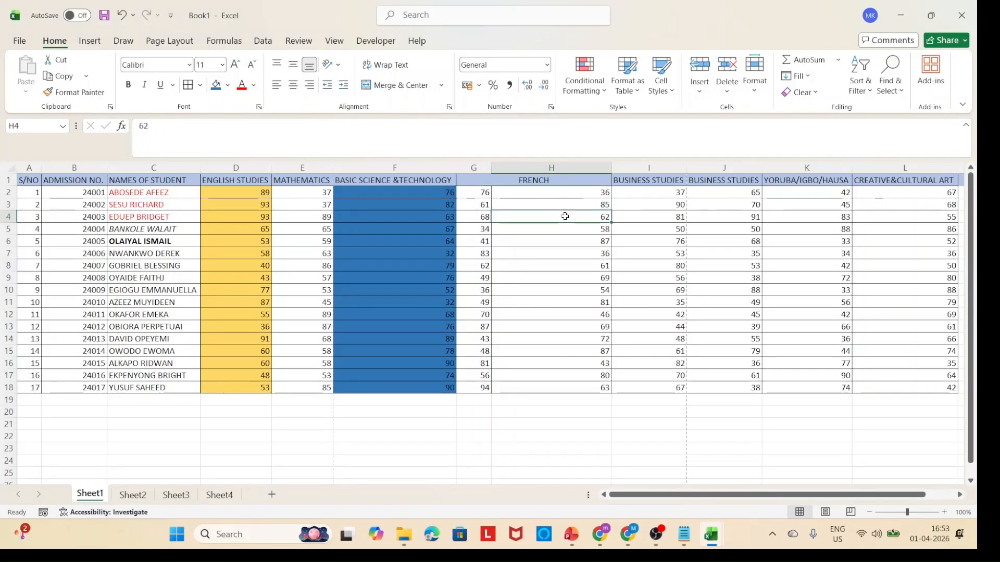
click(505, 181)
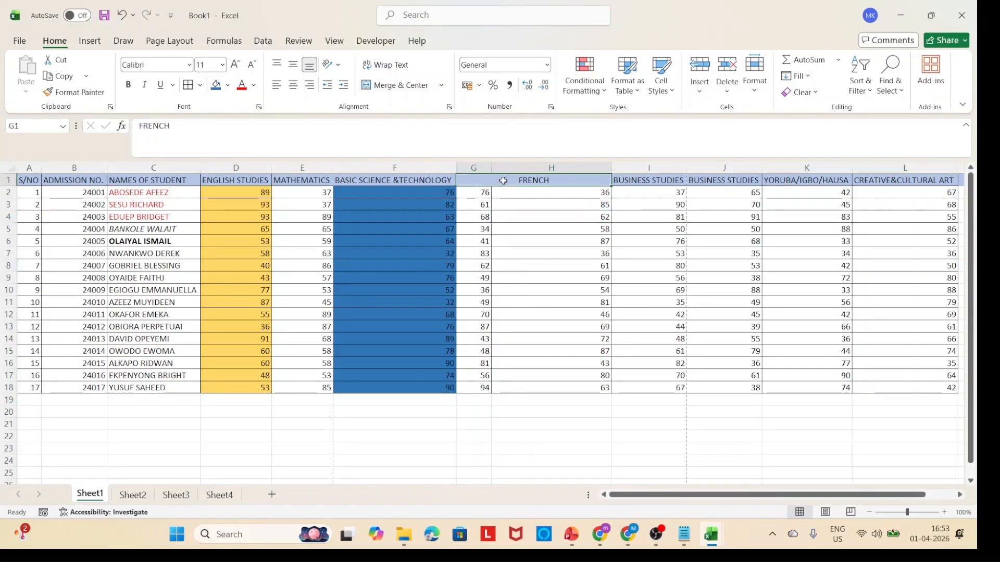
click(392, 85)
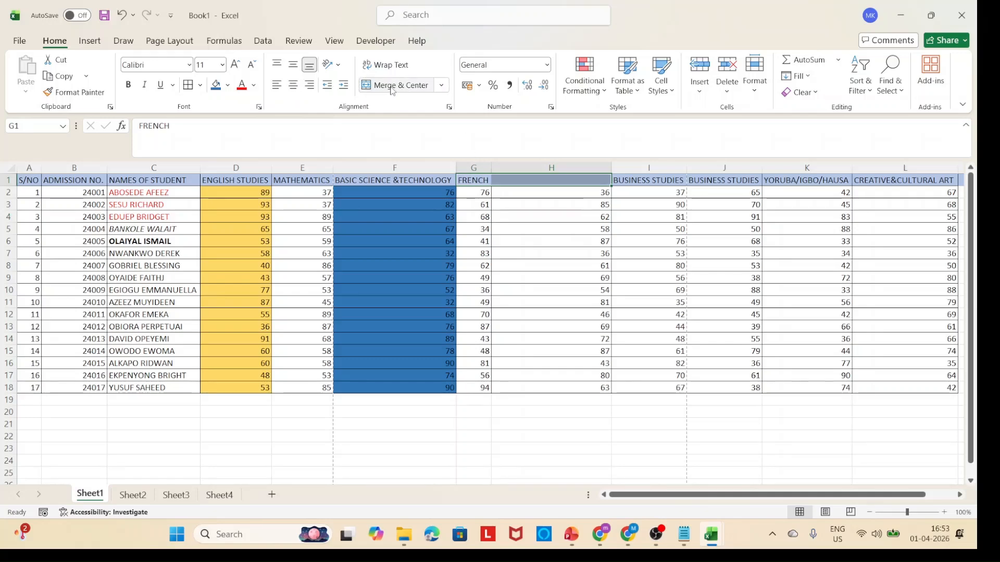
click(549, 182)
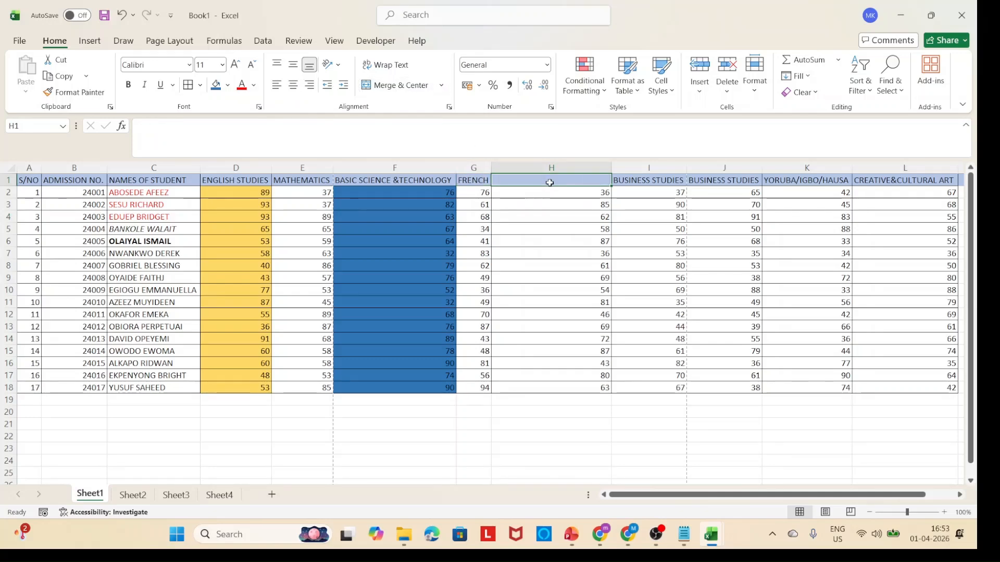
key(ctrl+z)
key(ctrl+z)
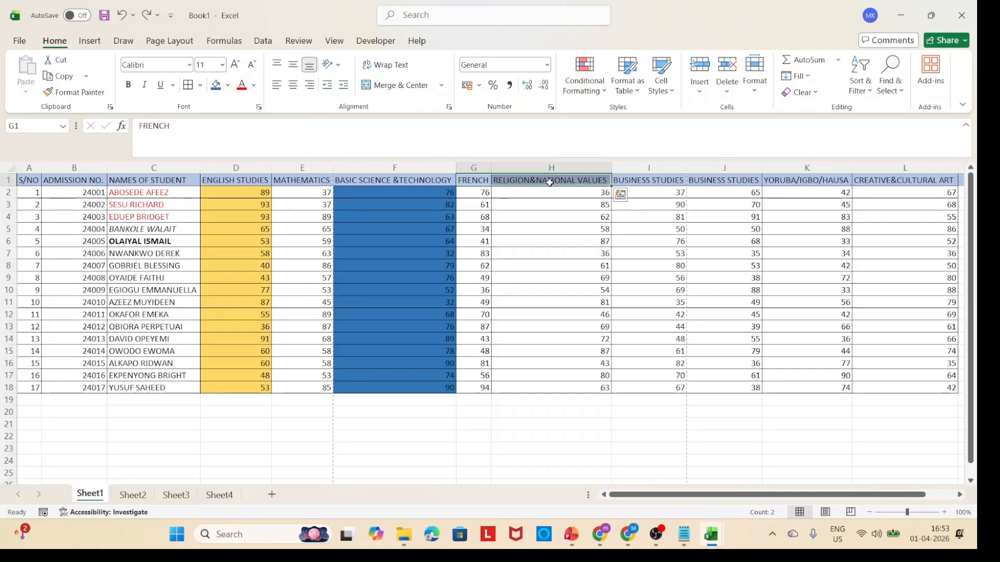
click(506, 225)
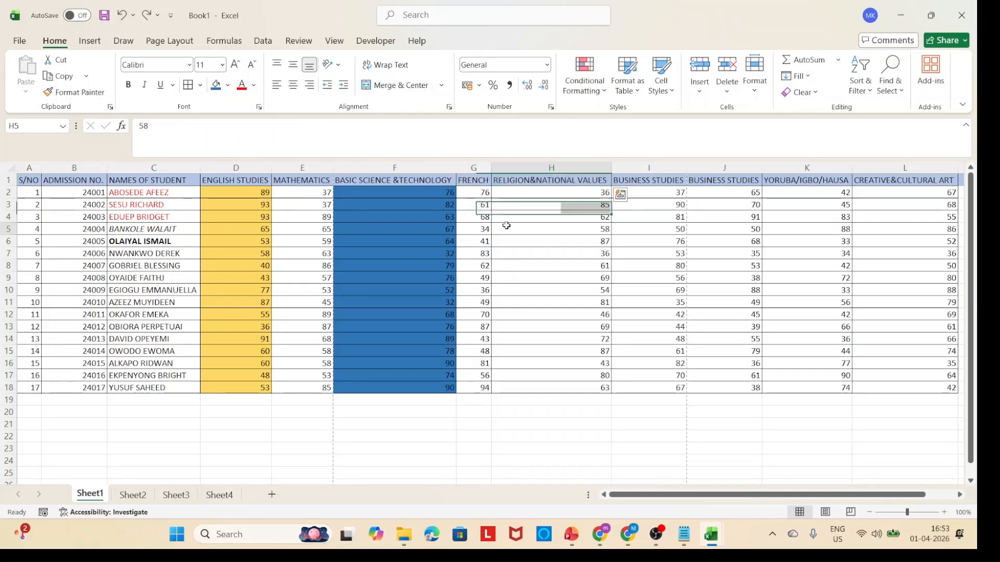
Step: Merge G1:H1 into a single centred FRENCH header
click(473, 181)
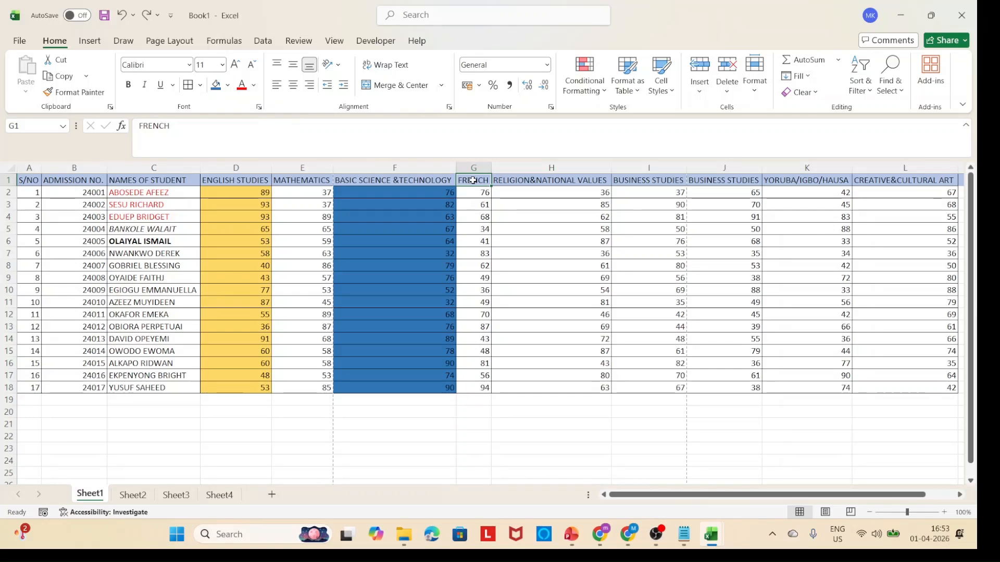
drag(472, 180, 510, 182)
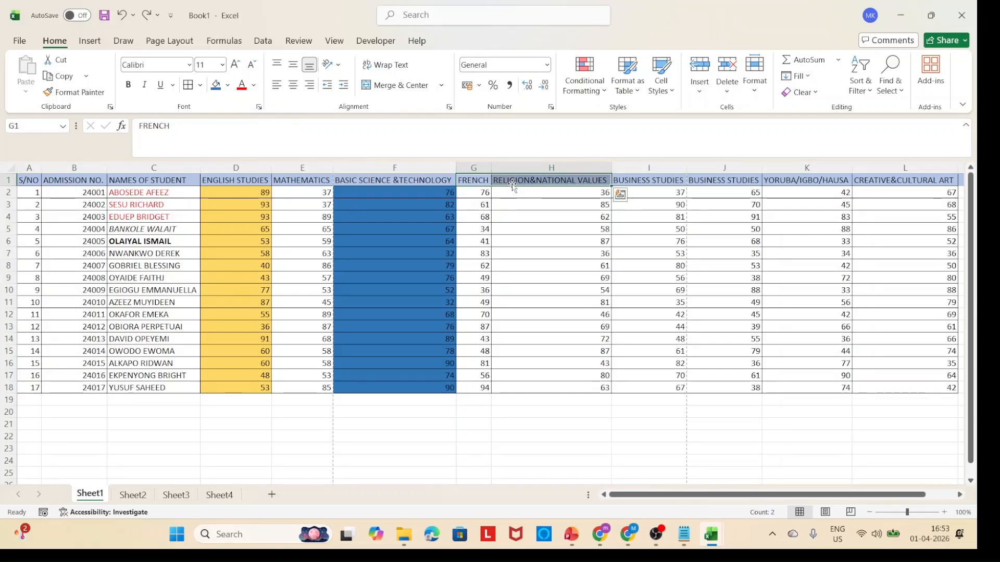
click(392, 87)
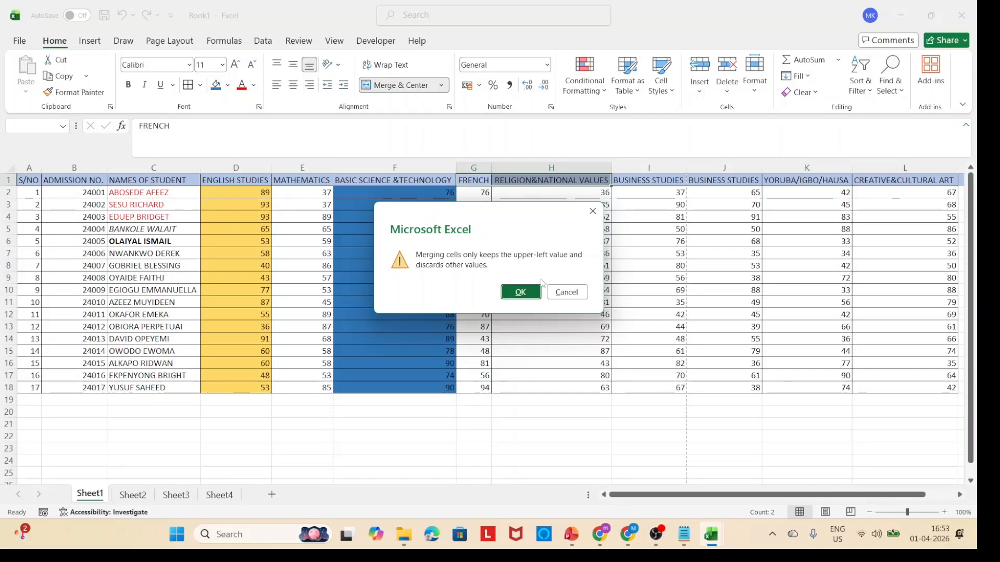
click(520, 292)
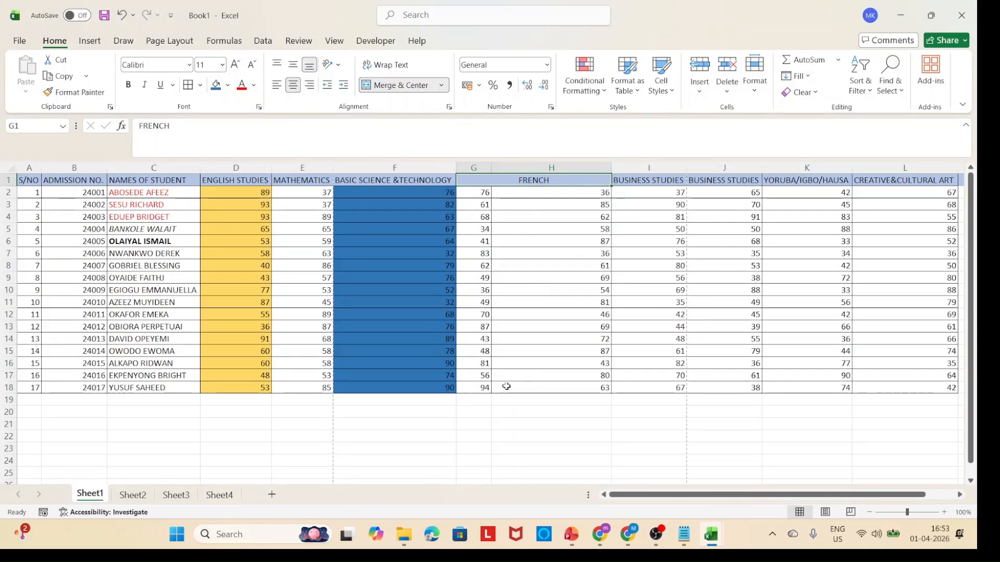
Step: Merge G17:H17 into one centred cell, keeping only the value 56
click(482, 376)
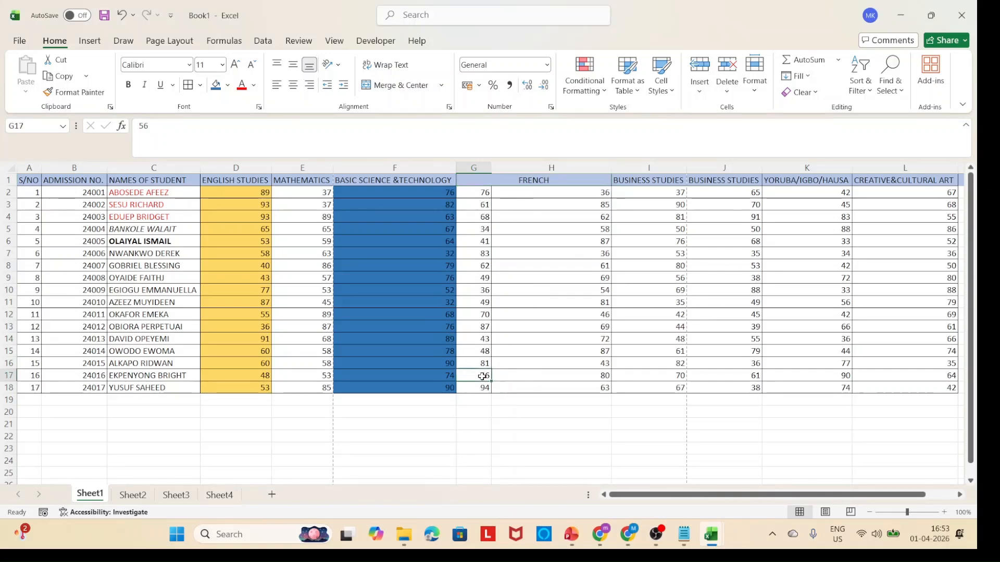
drag(482, 377, 517, 376)
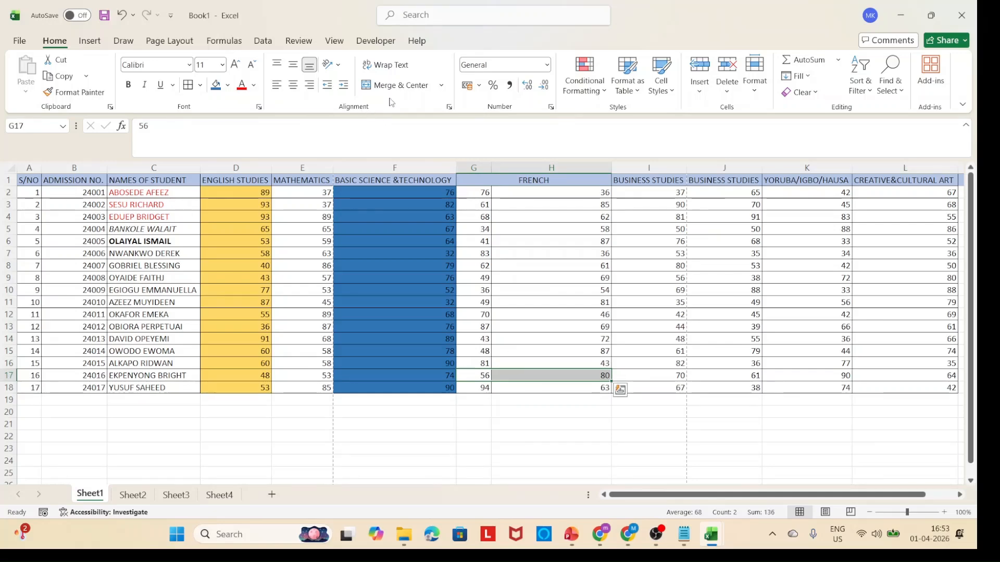
click(401, 86)
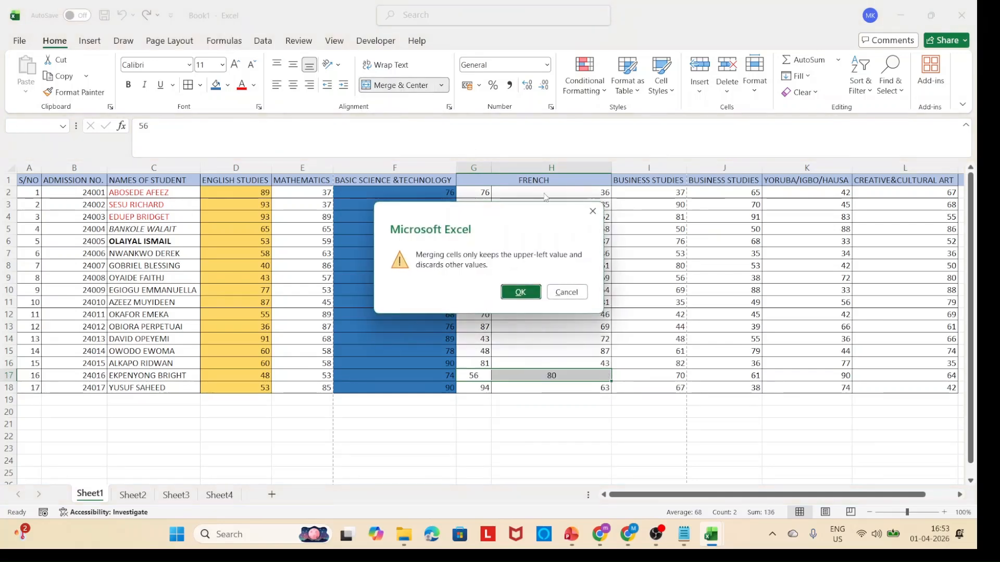
click(529, 301)
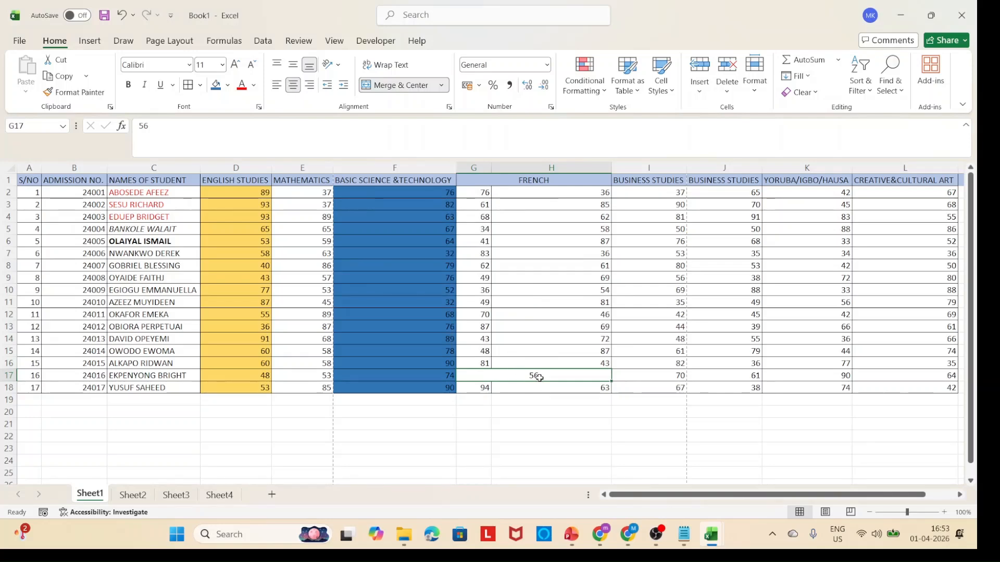
click(478, 421)
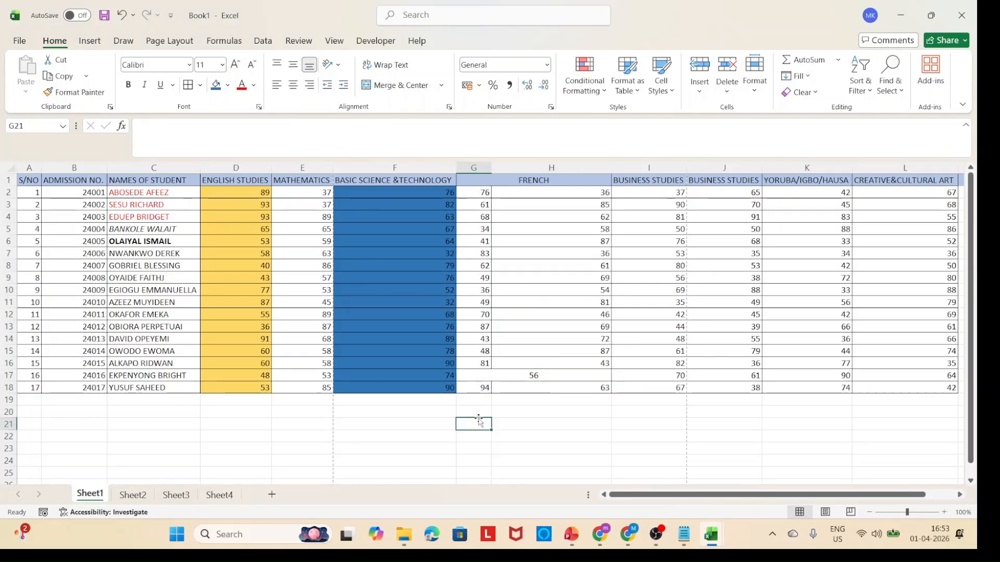
Step: Merge cells G16 and H16 into one cell
drag(479, 421, 495, 423)
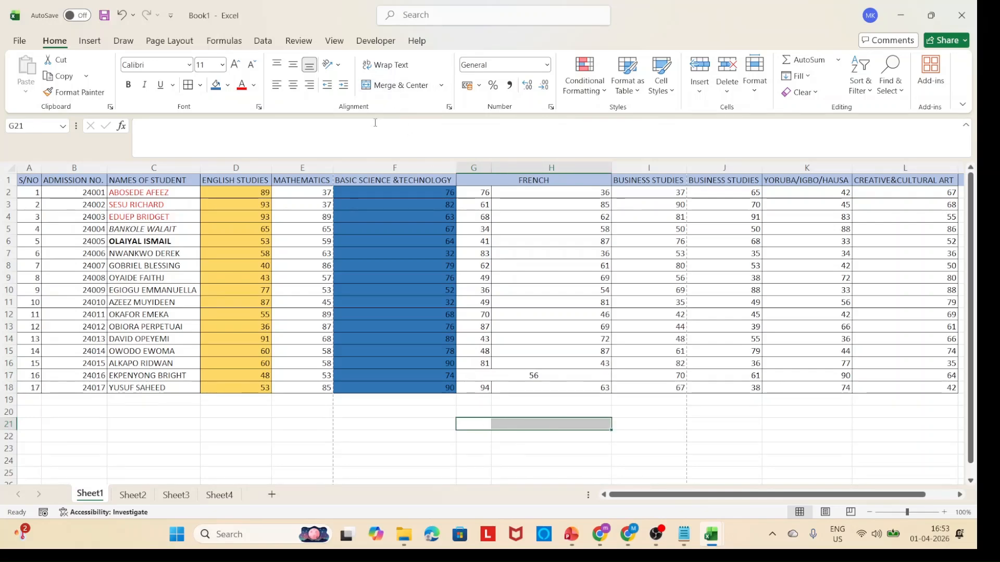
click(539, 408)
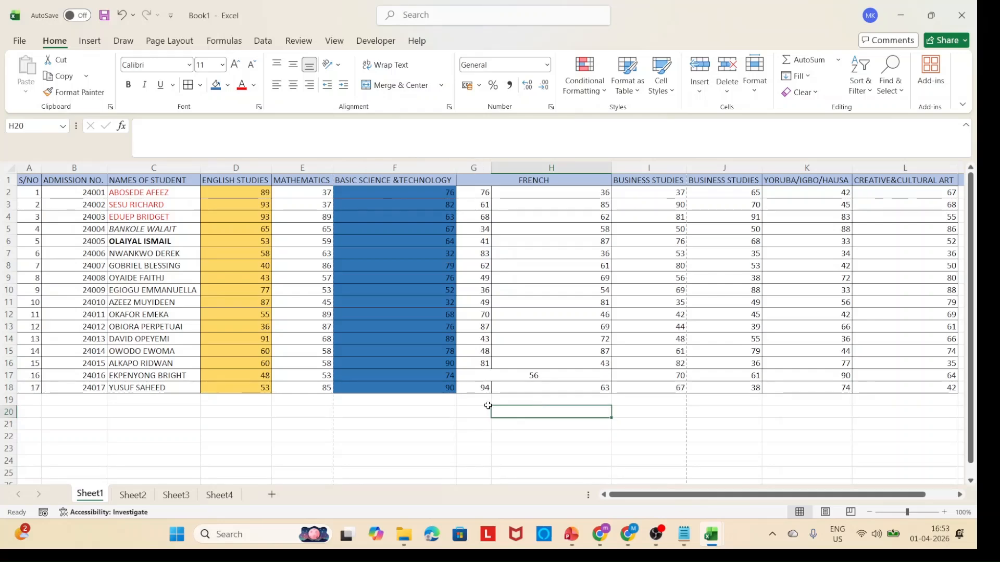
click(483, 361)
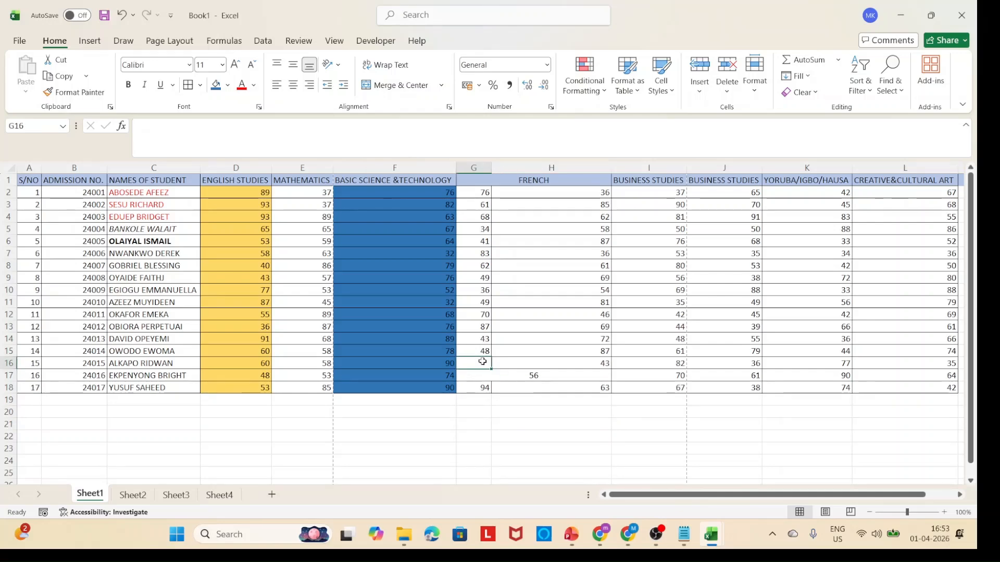
click(527, 361)
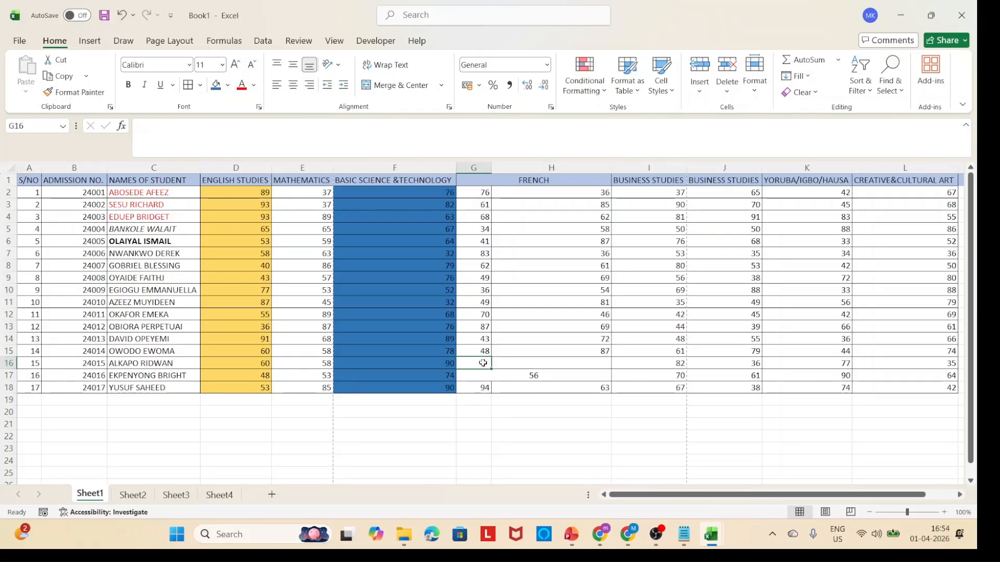
drag(483, 363, 514, 363)
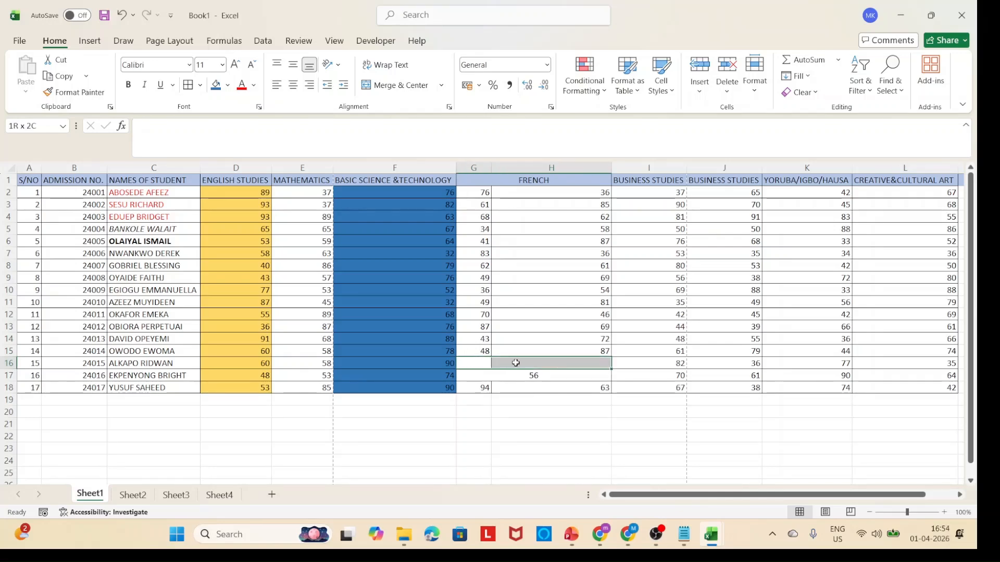
click(387, 87)
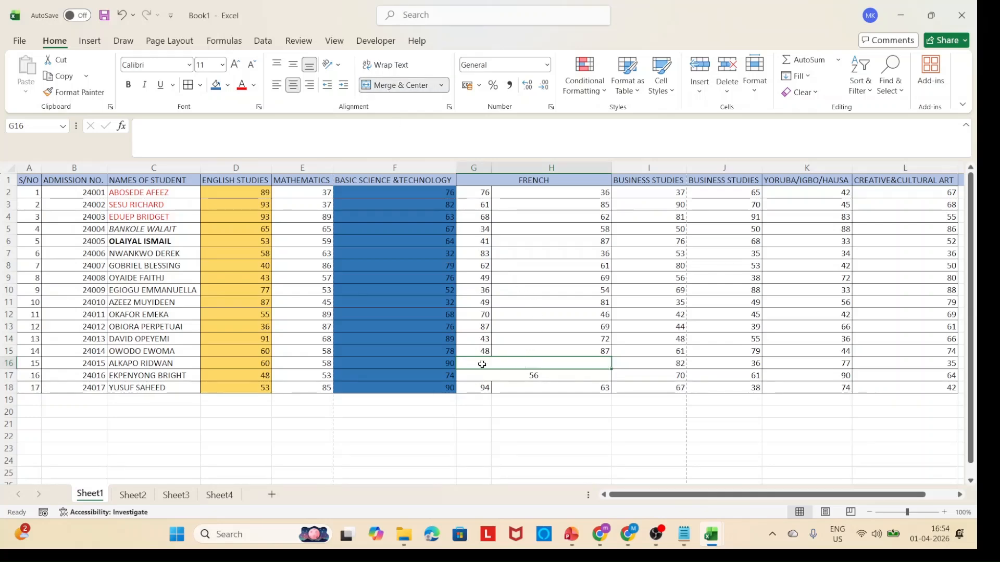
Step: Enter test value 4798 in the merged cell, then undo to restore scores 81 and 43
double_click(482, 364)
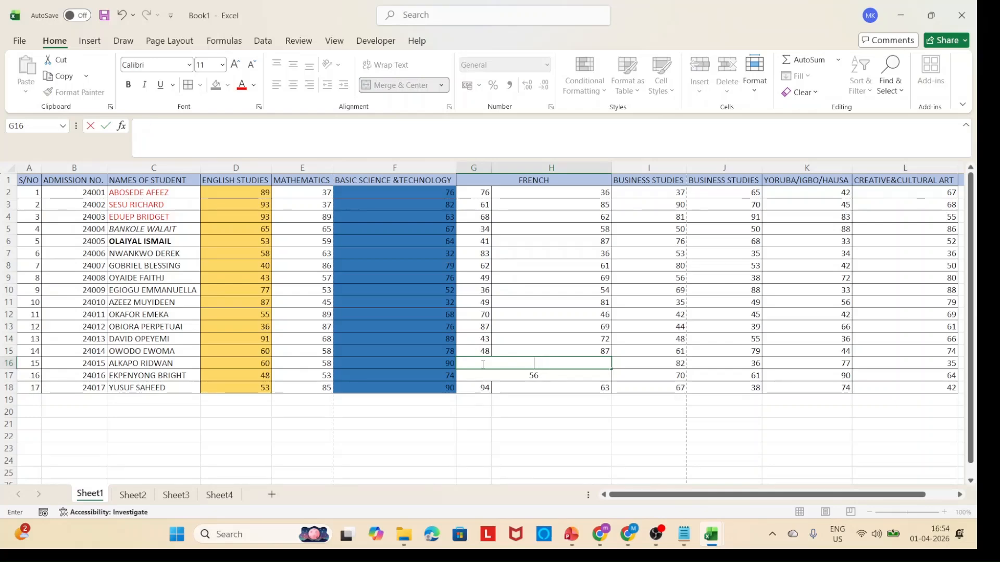
text(Math)
key(BackSpace)
key(BackSpace)
key(BackSpace)
text(4798)
click(508, 408)
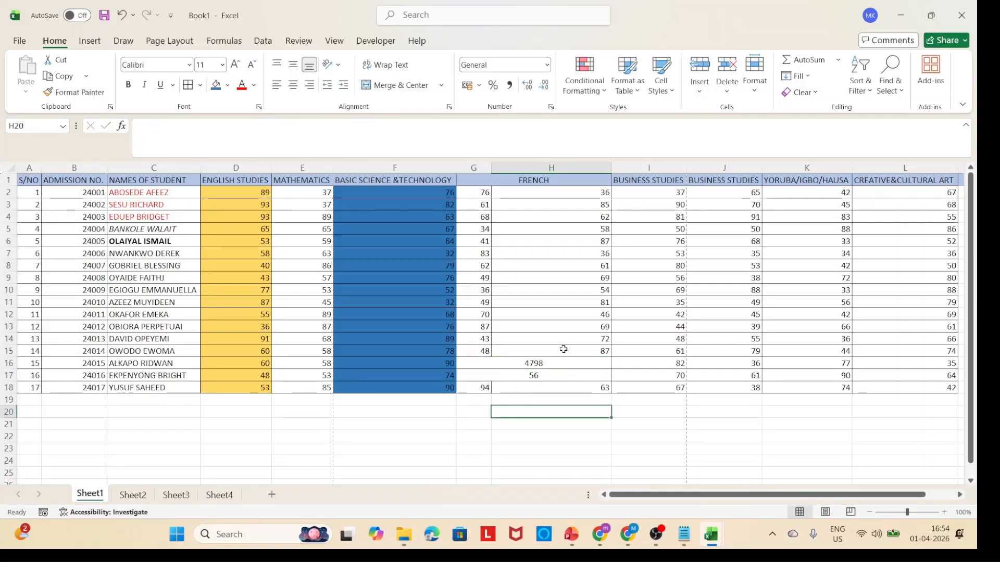
key(ctrl+z)
key(ctrl+z)
key(ctrl+z)
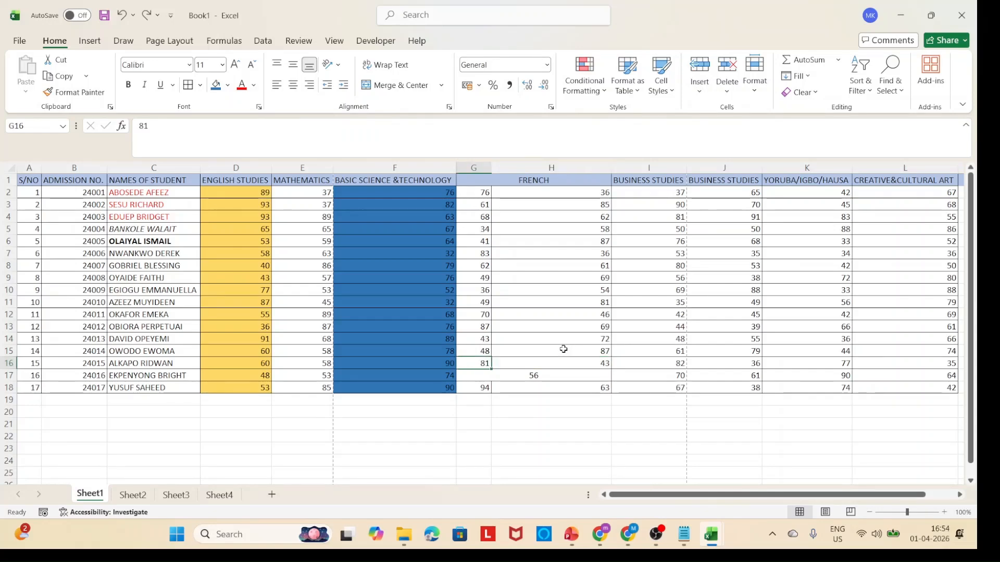
ctrl+click(564, 349)
key(ctrl+z)
key(ctrl+z)
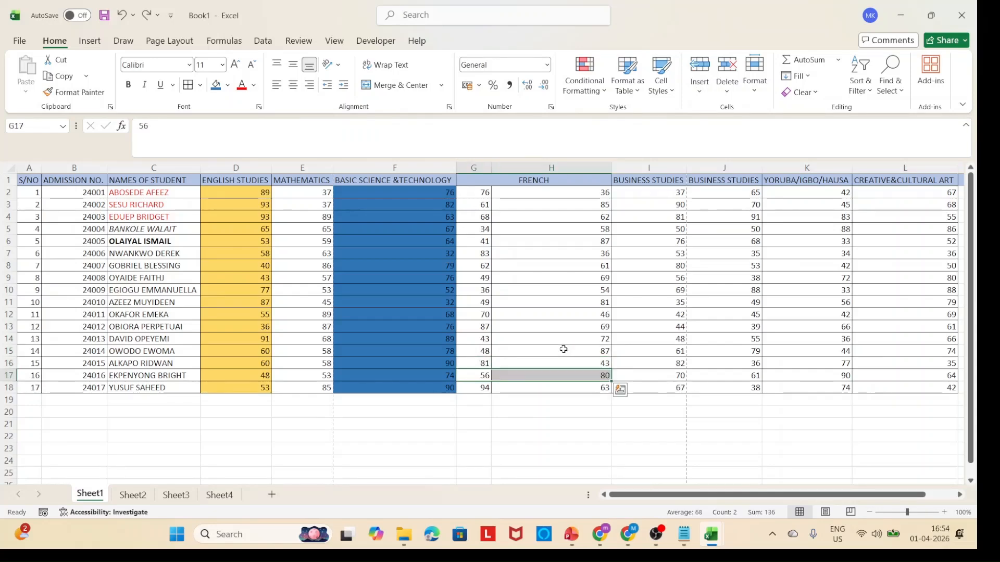
Step: Open the Font name list for the student name in C7
click(561, 226)
scroll(703, 234, right, 4)
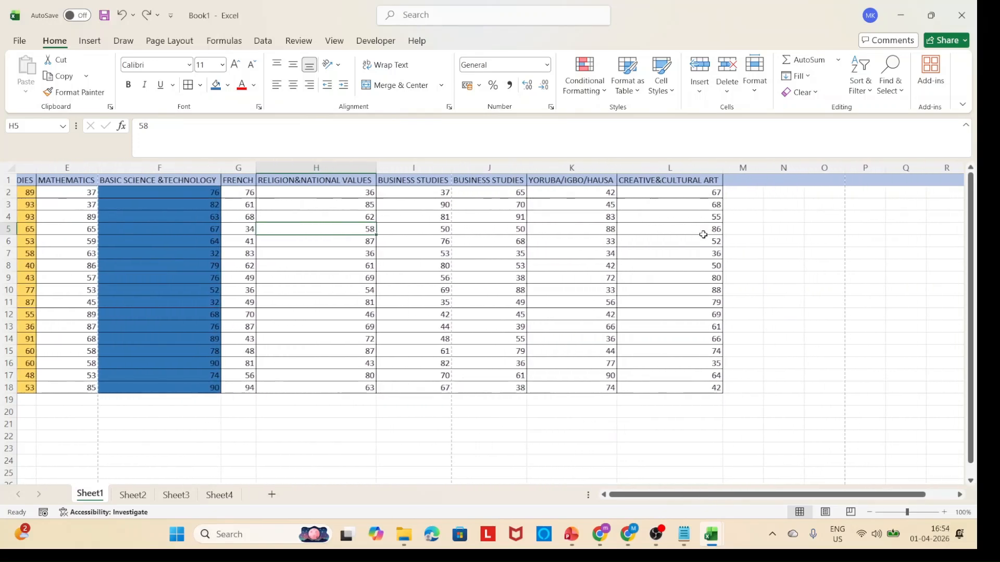
scroll(703, 235, left, 4)
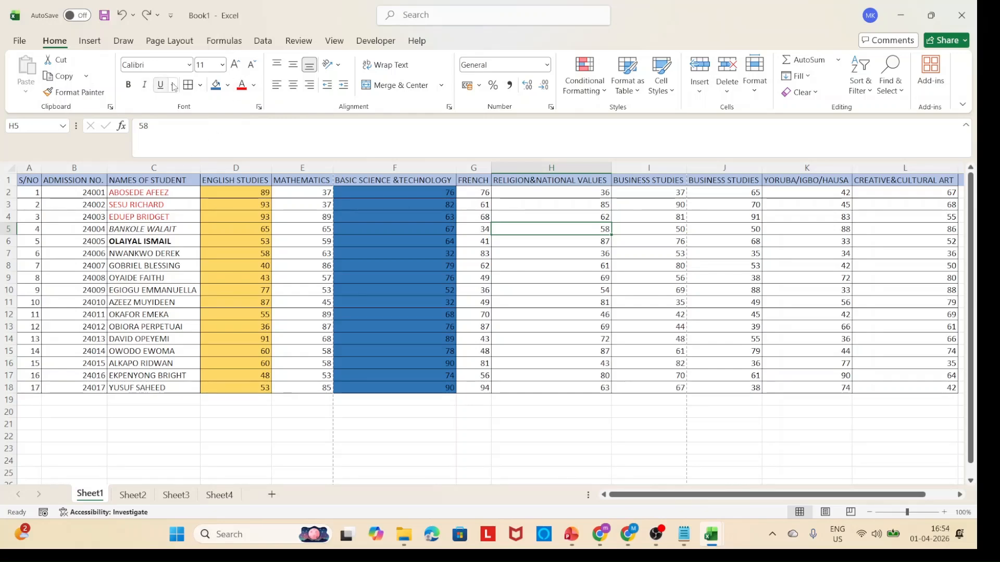
click(157, 253)
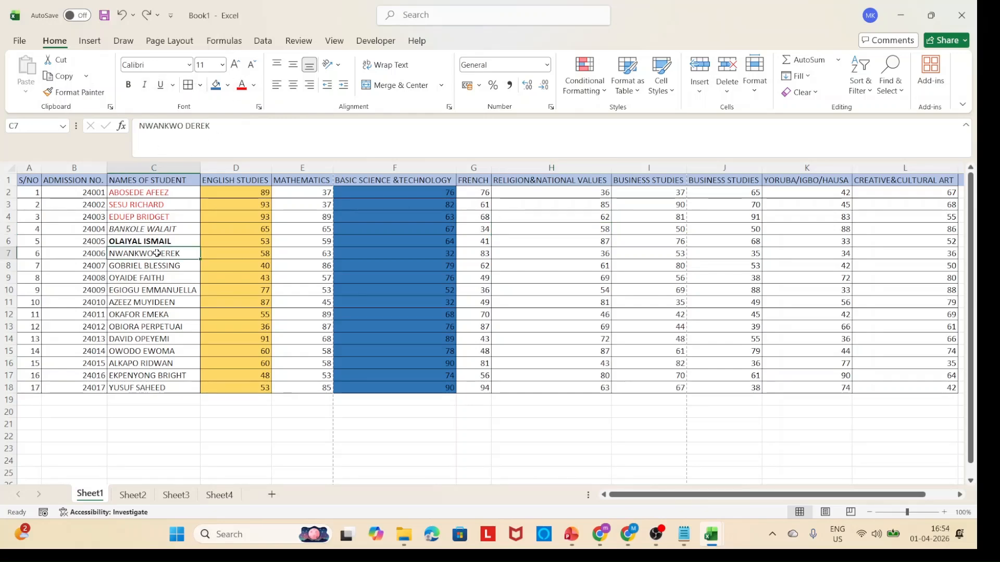
click(189, 65)
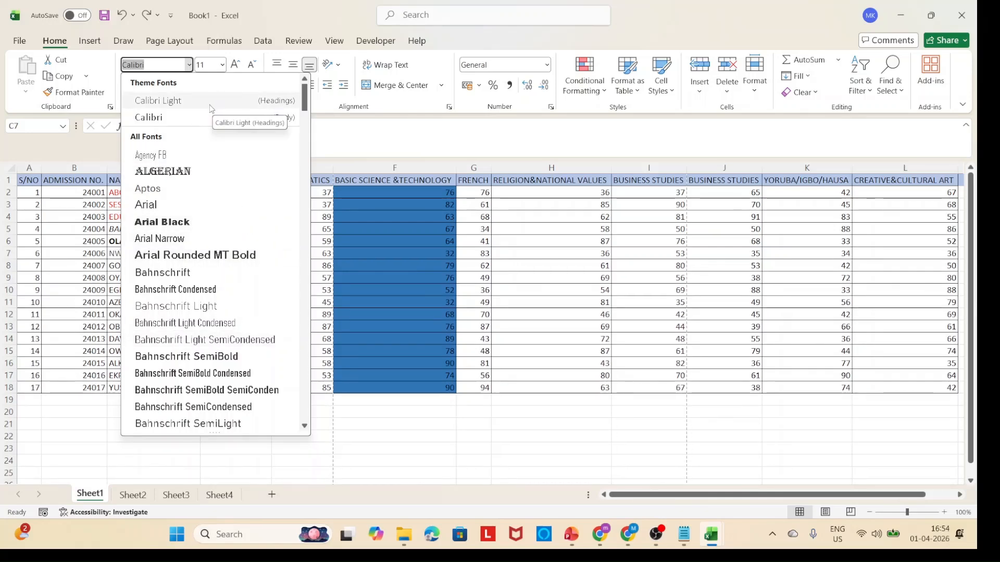
Step: Dismiss the font list, then check C4's font size list, leaving it at 11
click(367, 142)
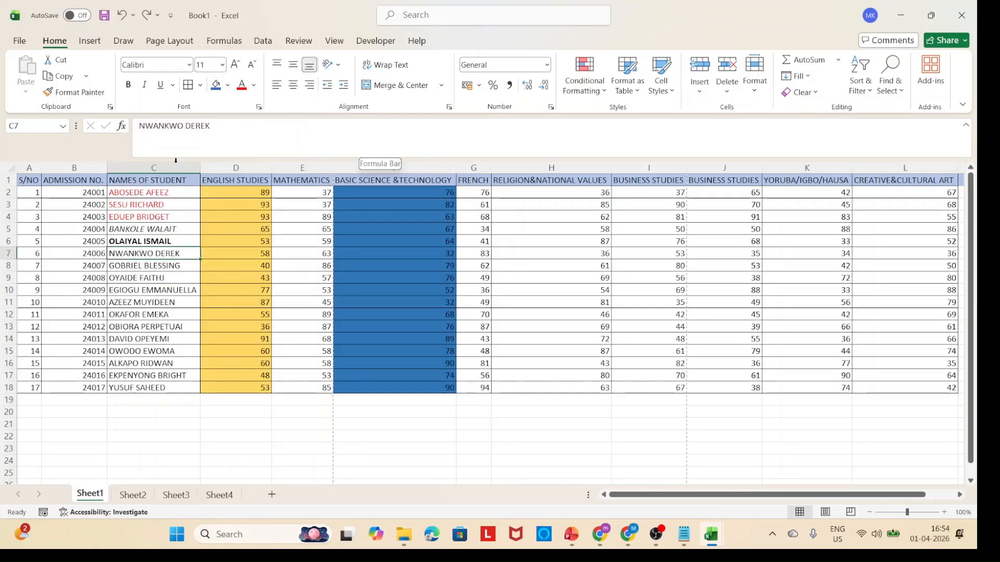
click(180, 219)
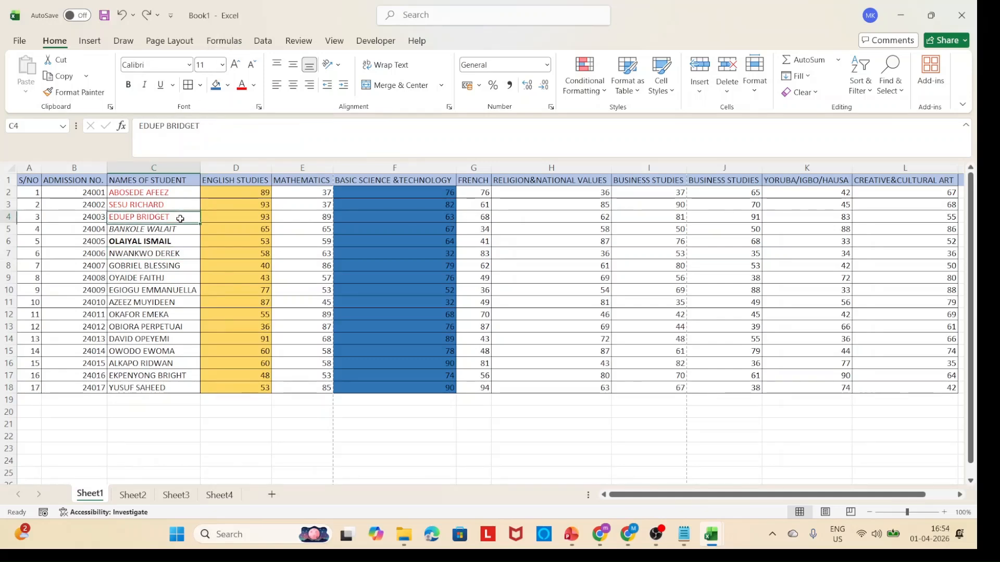
click(223, 63)
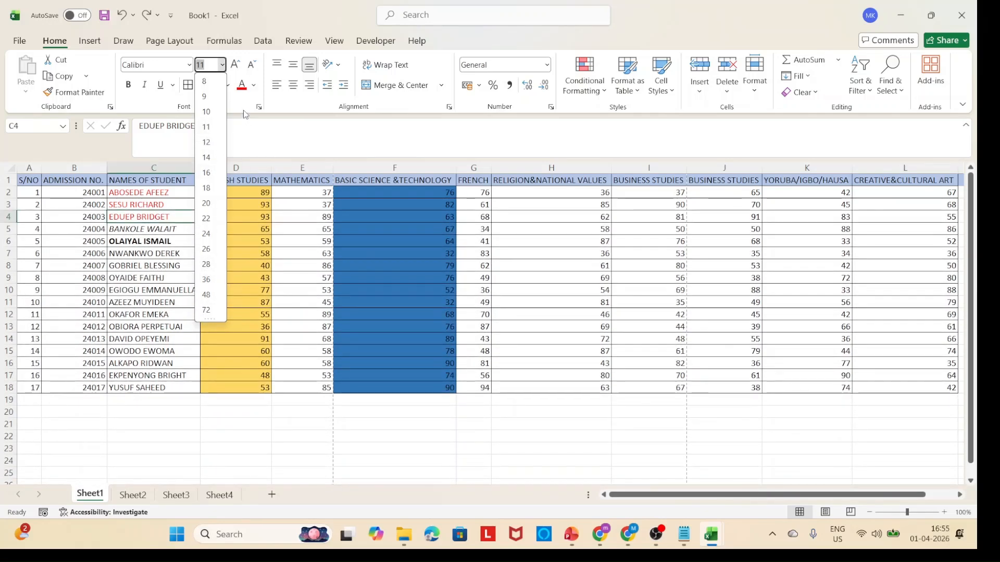
click(244, 112)
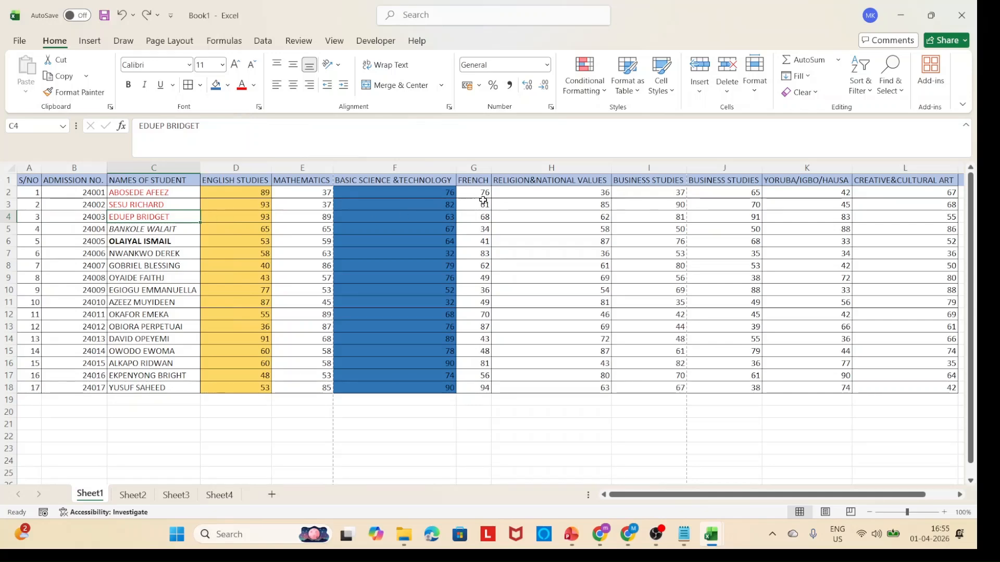
Step: Select cell H2 and centre the score 36 vertically with Middle Align
click(539, 192)
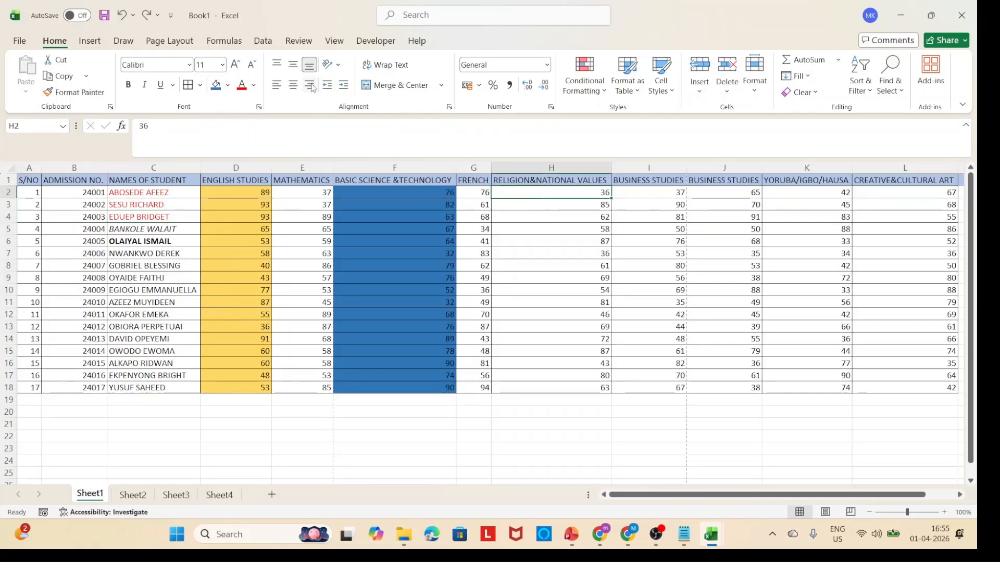
click(277, 64)
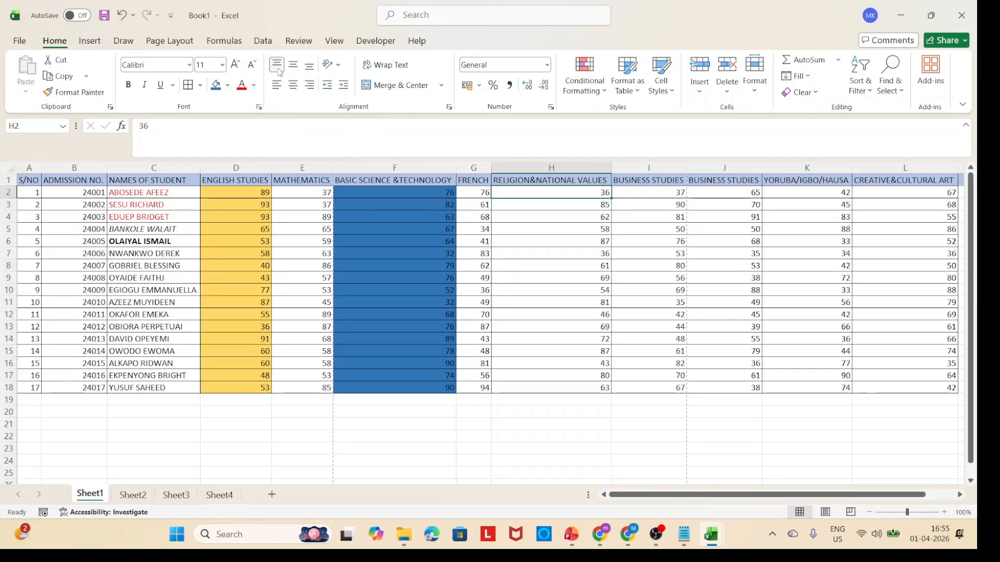
click(279, 69)
click(293, 68)
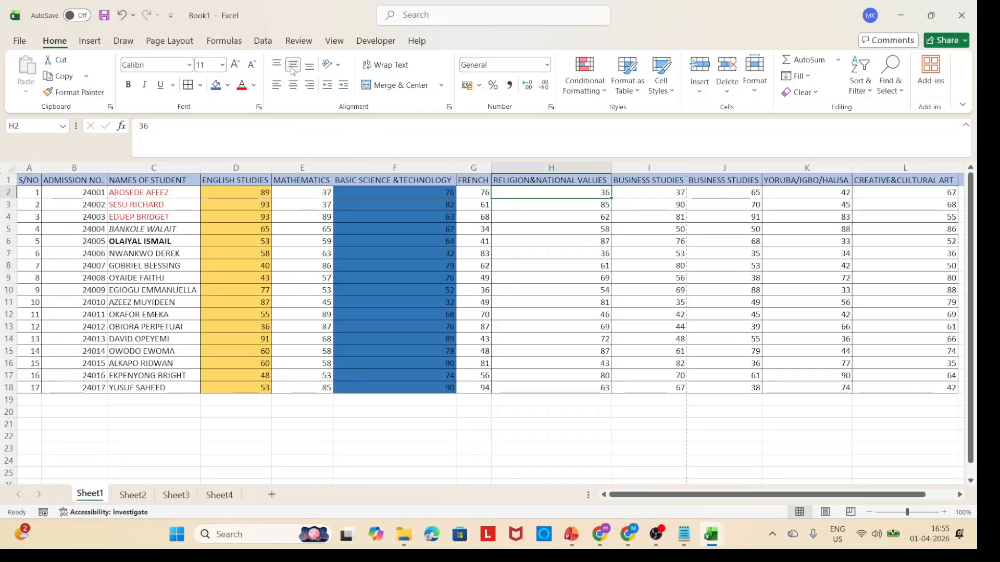
Step: Keep the score 36 right-aligned with reduced indent, leaving its text orientation unchanged
click(276, 87)
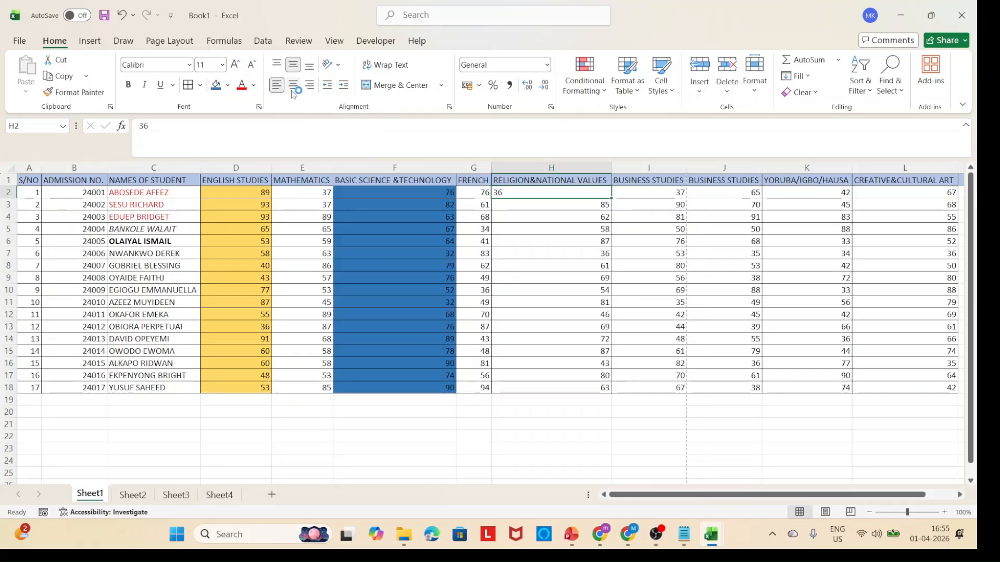
click(292, 86)
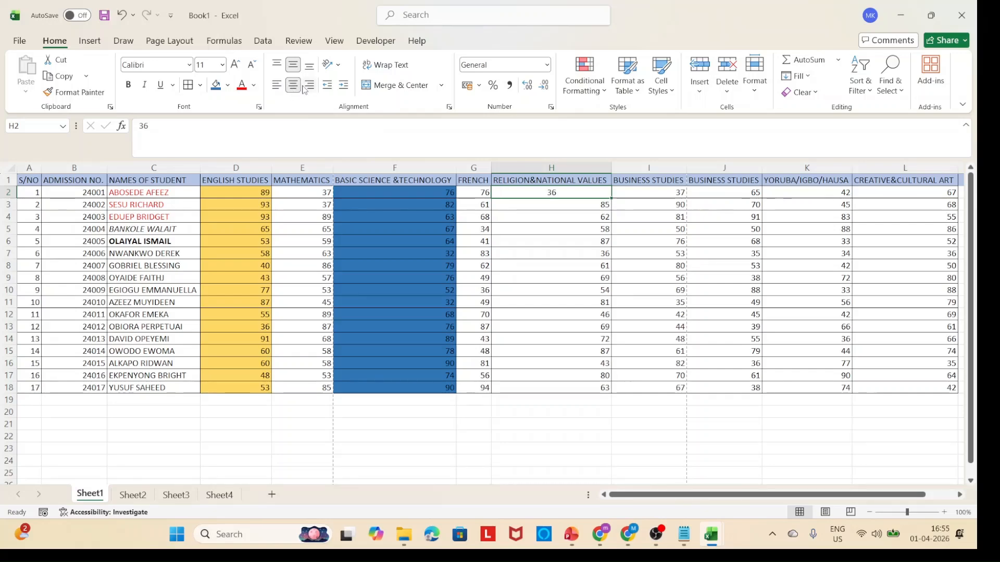
click(308, 86)
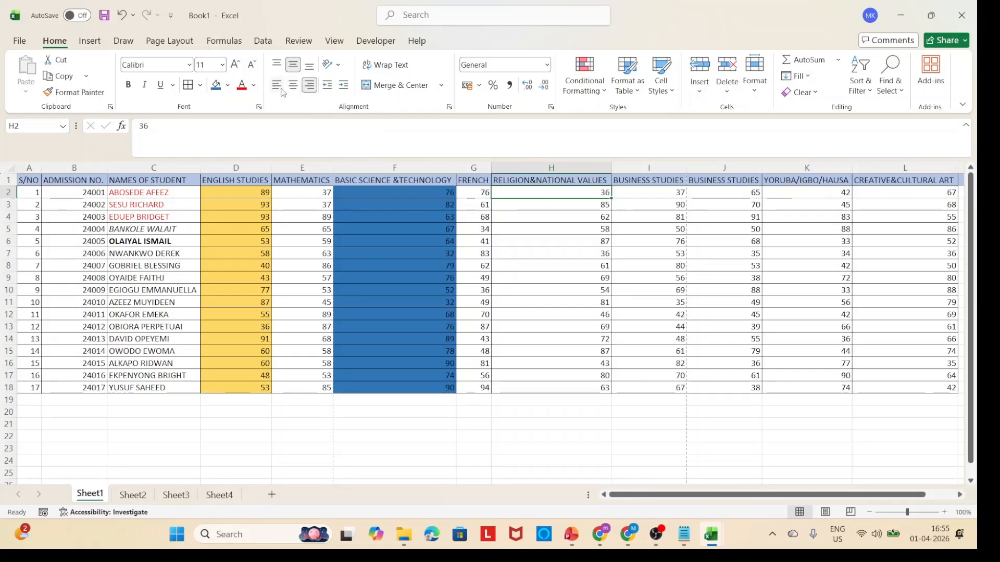
click(330, 91)
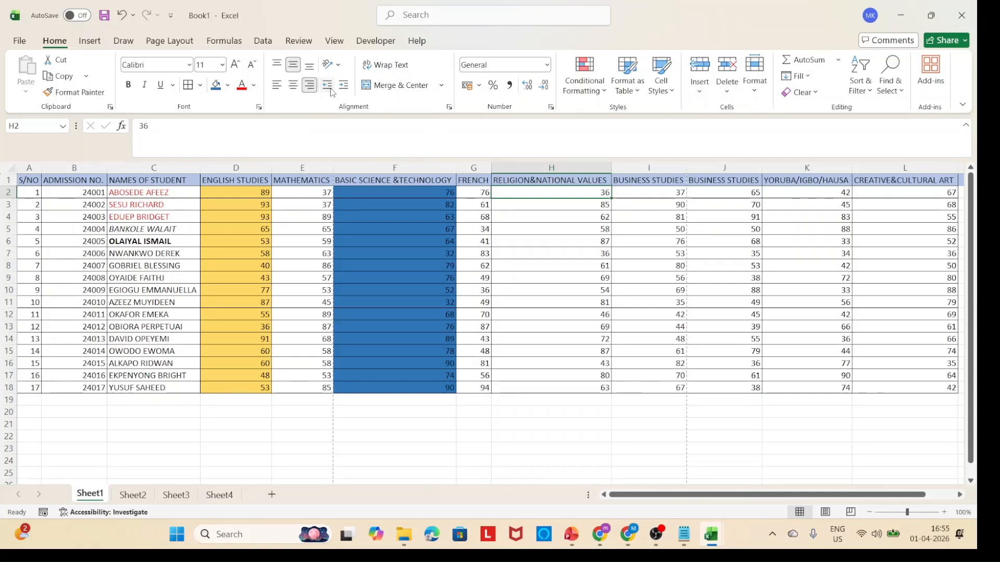
click(337, 66)
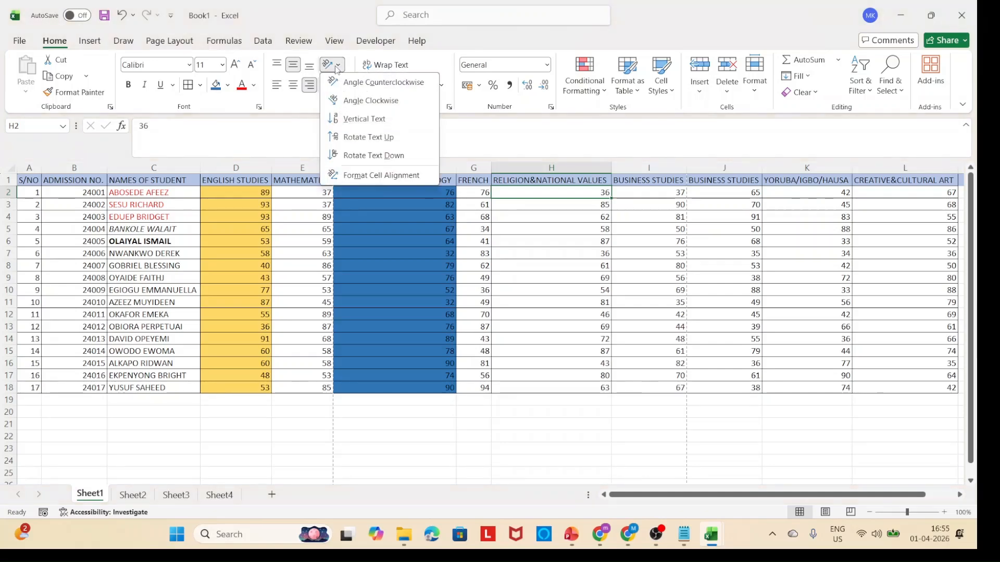
click(336, 69)
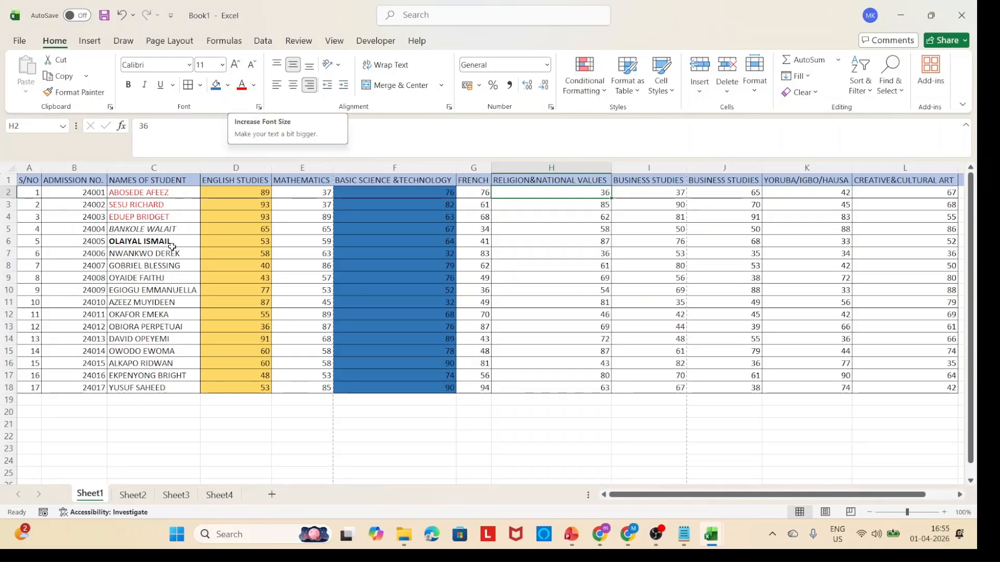
Step: Select the student name in C9 and enlarge its font several sizes
click(166, 276)
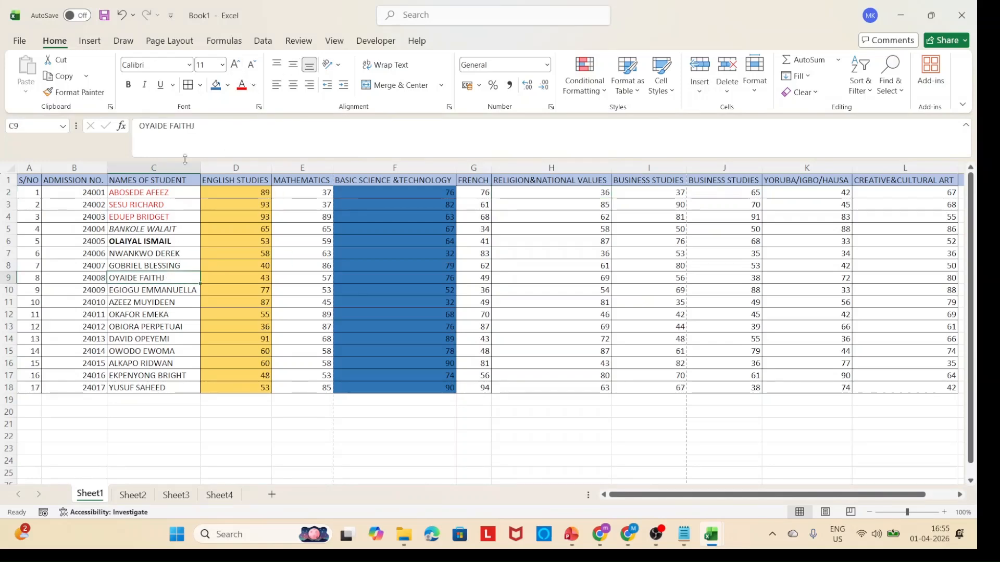
click(235, 65)
click(235, 65)
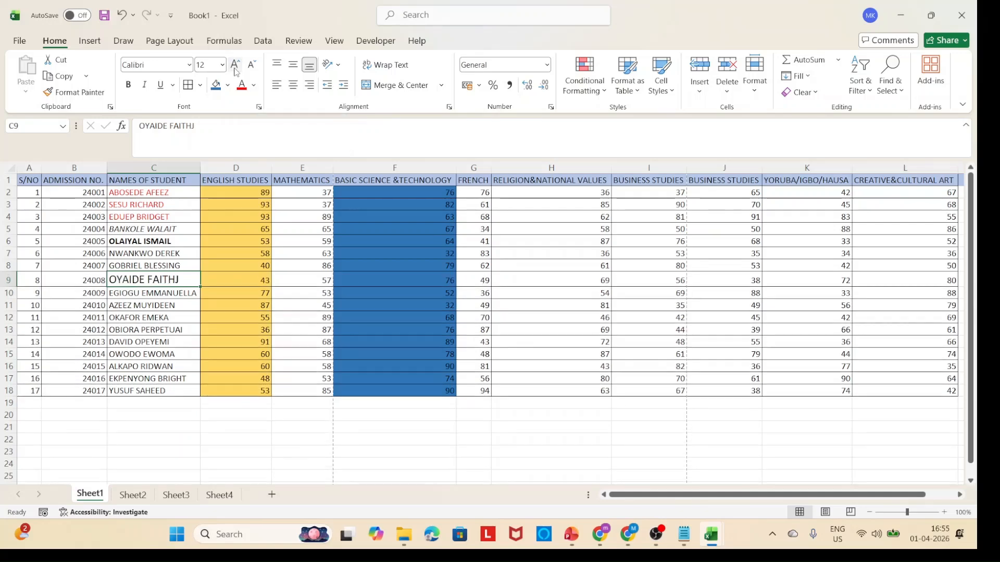
click(235, 65)
click(235, 64)
click(235, 64)
click(235, 65)
click(235, 65)
click(235, 64)
click(235, 65)
click(236, 65)
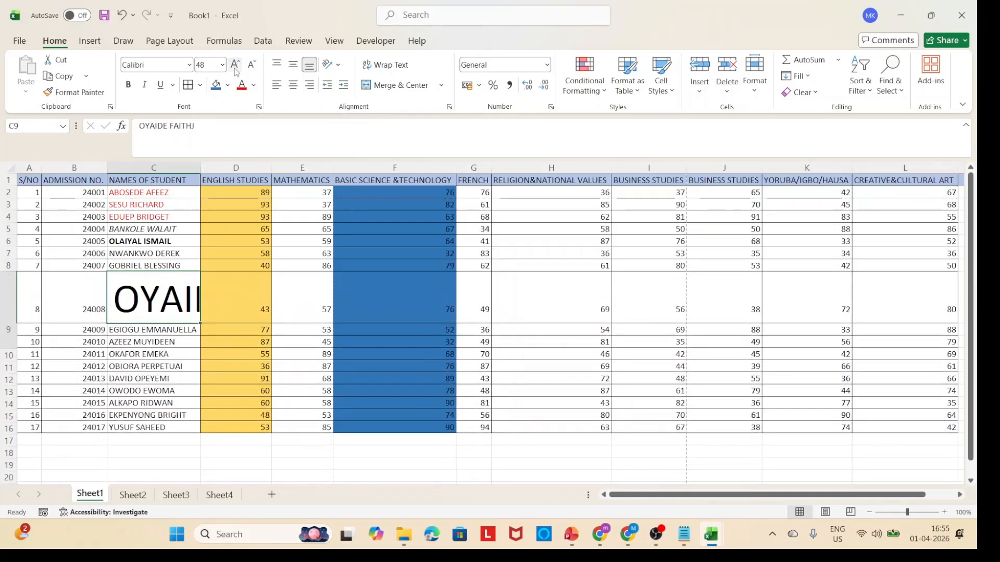
click(235, 65)
click(235, 64)
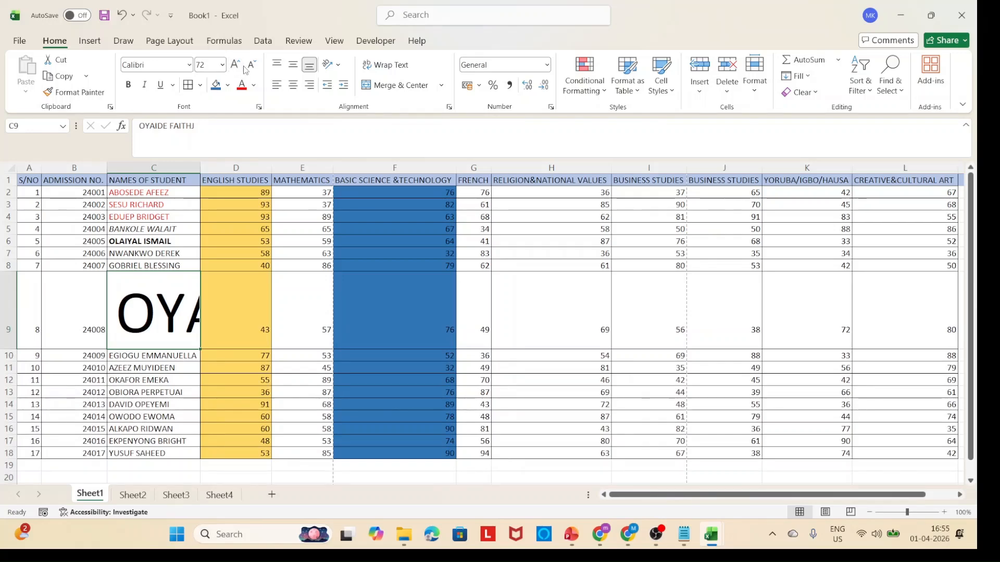
Step: Shrink the name in C9 down to 9, then raise it to font size 10
click(250, 67)
click(250, 66)
click(250, 67)
click(249, 66)
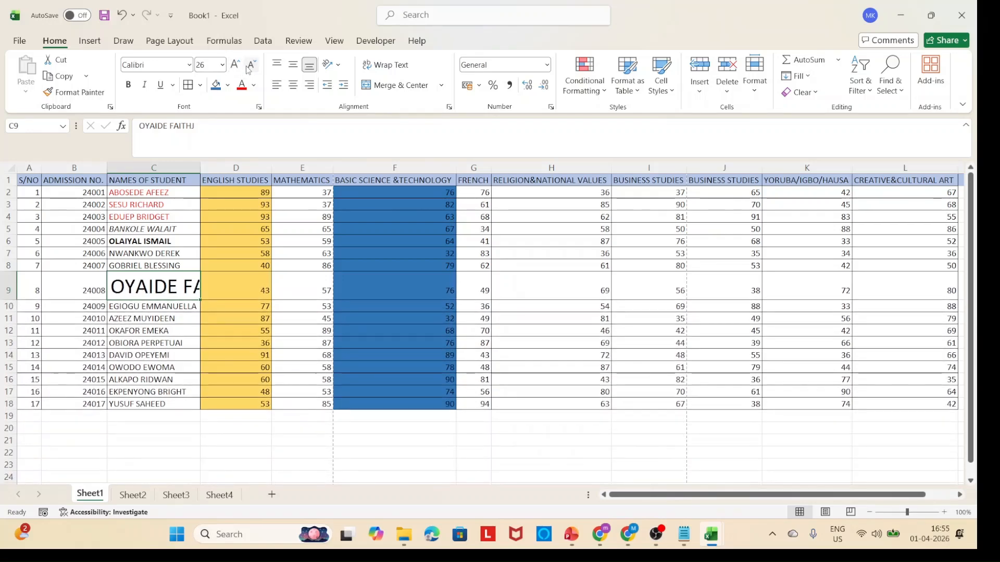
click(250, 67)
click(250, 66)
click(250, 67)
click(249, 66)
click(249, 67)
click(250, 67)
click(249, 67)
click(249, 66)
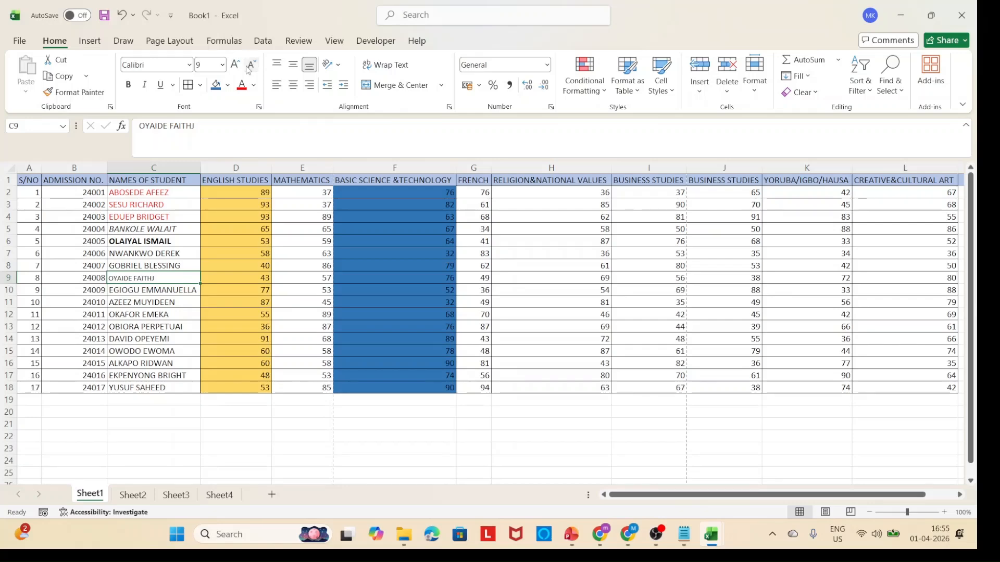
click(249, 66)
click(249, 67)
click(237, 67)
click(236, 68)
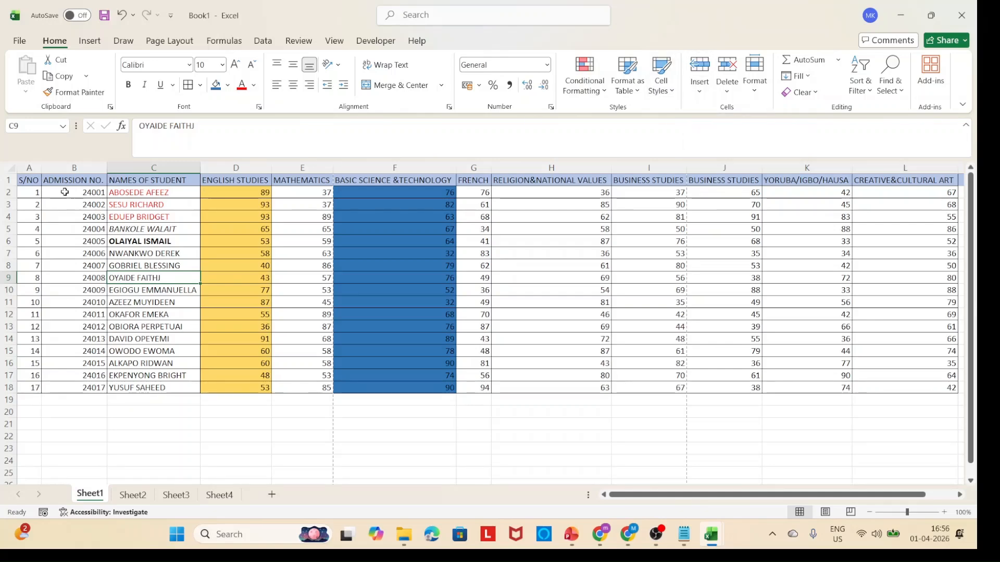
Step: Insert a new empty column B and widen it
click(79, 159)
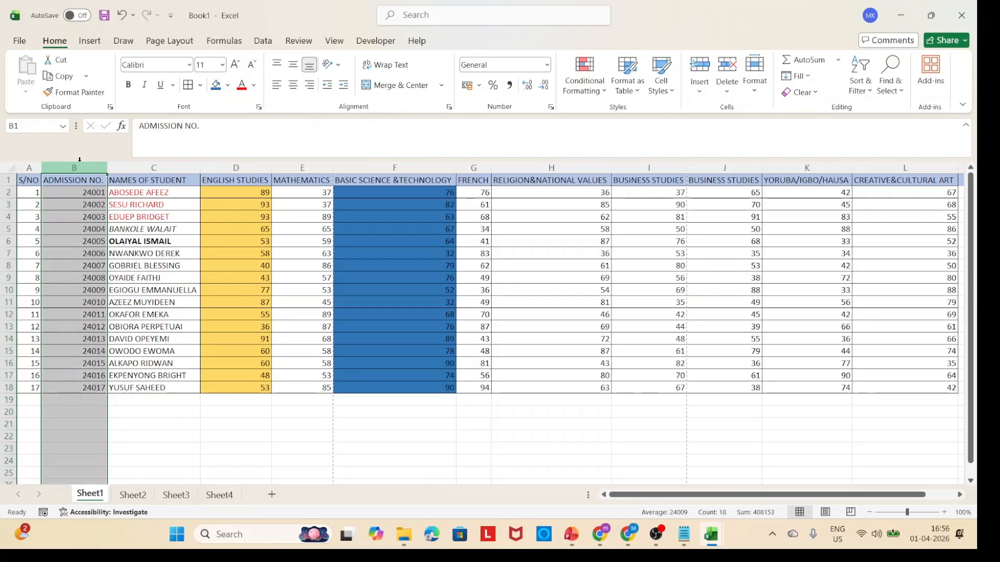
right_click(79, 160)
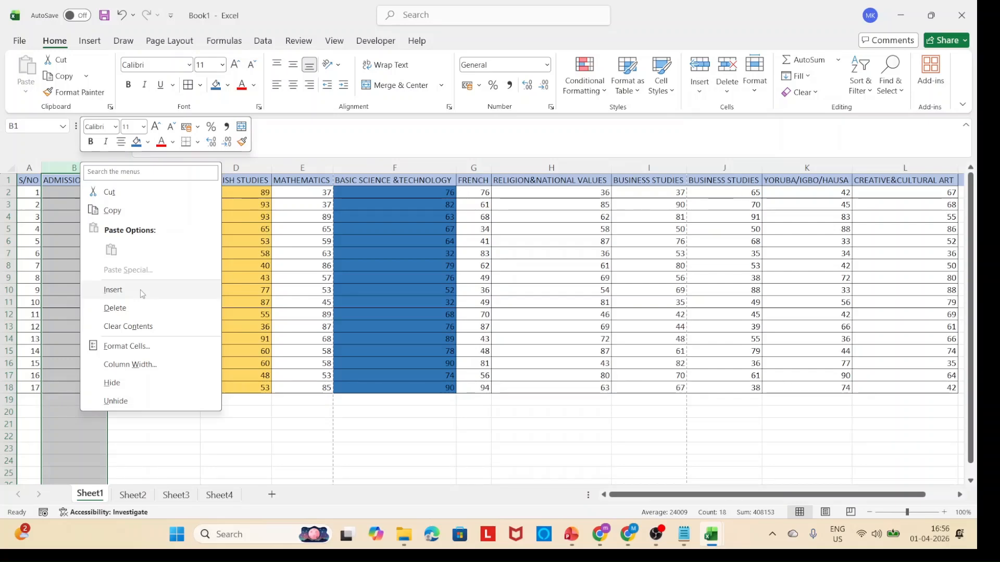
click(113, 290)
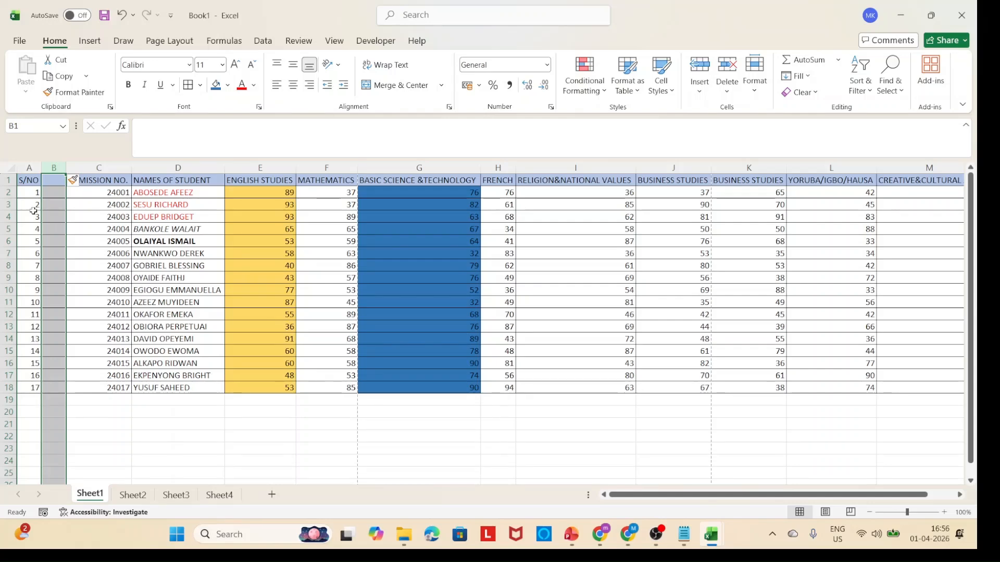
drag(66, 169, 95, 169)
Step: Enter the header 'Grade' in cell B1
click(78, 182)
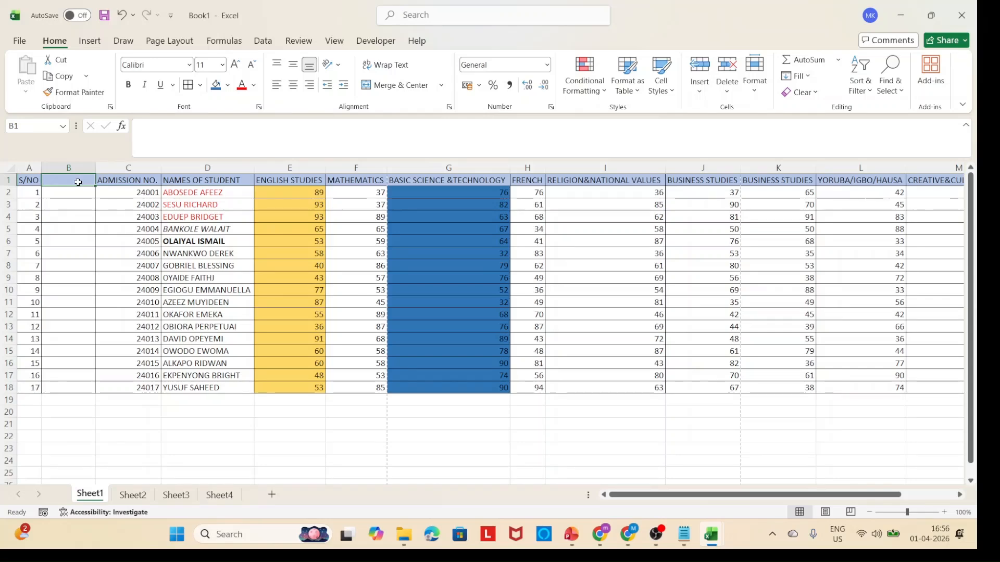
text(Grade)
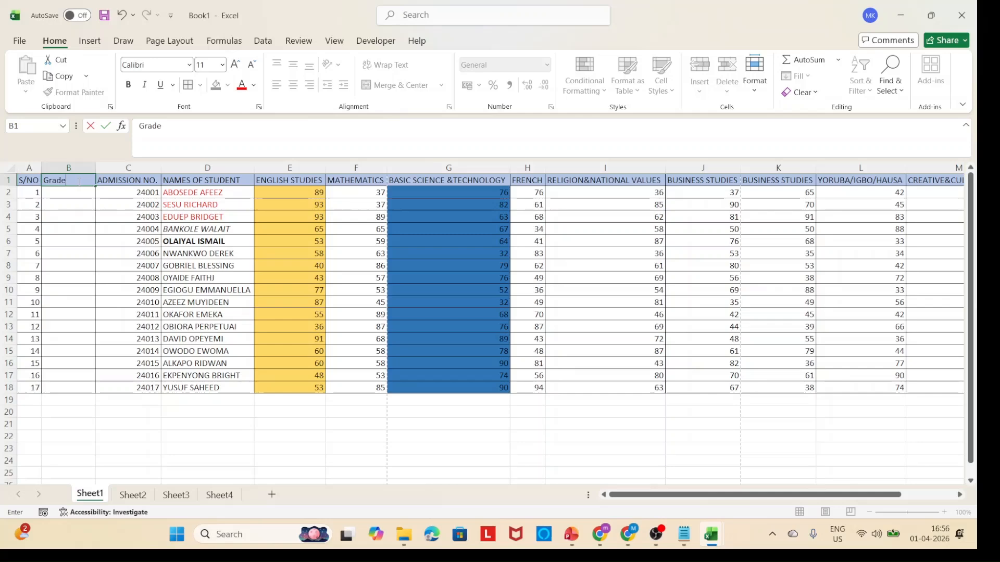
click(78, 214)
click(76, 196)
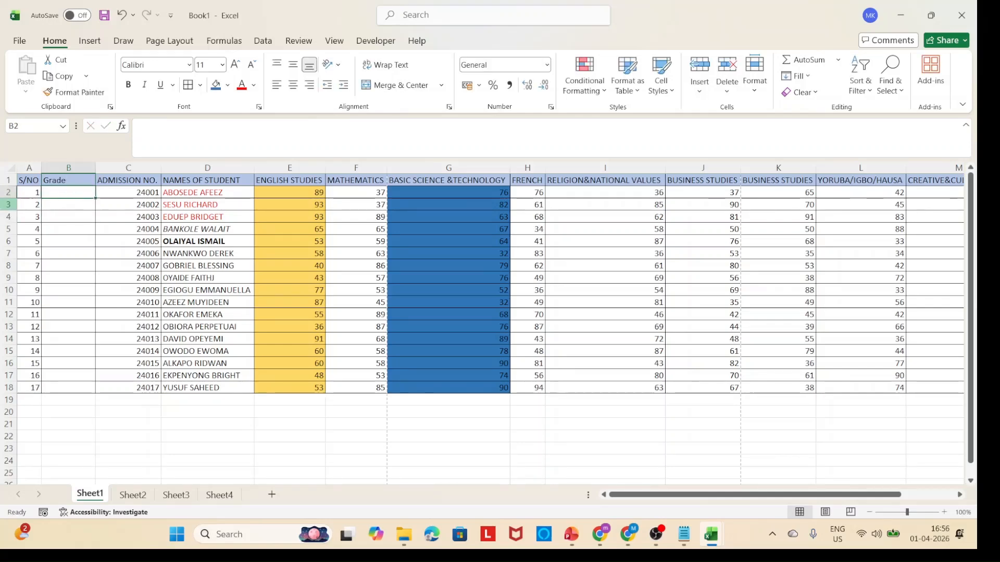
Step: Insert two blank rows at row 3, below the first student
right_click(10, 204)
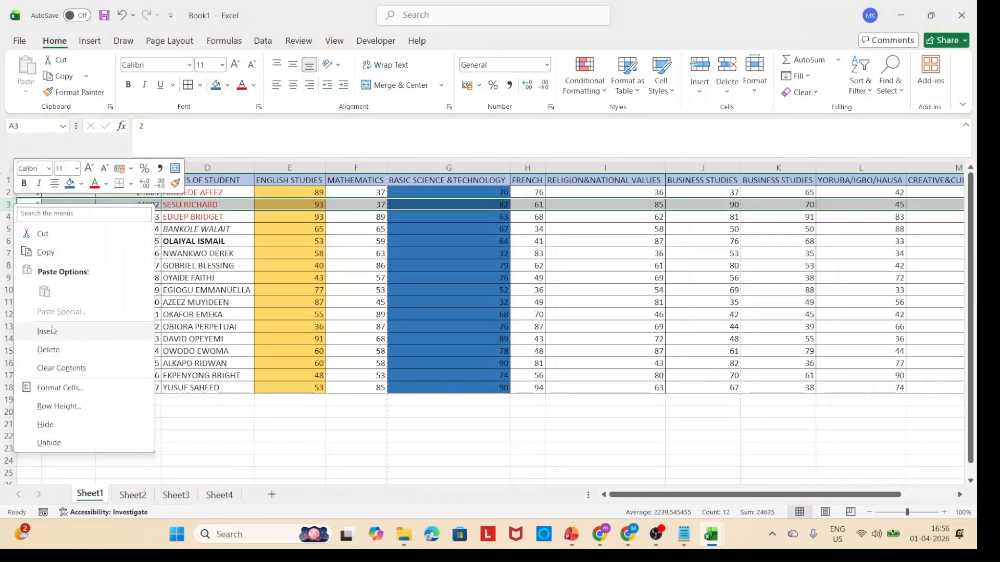
click(46, 332)
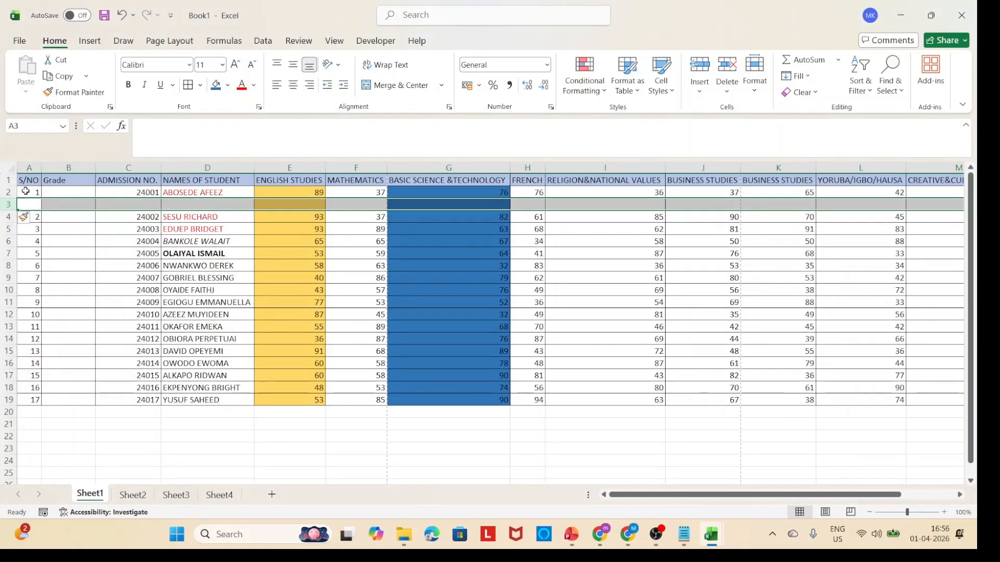
right_click(11, 205)
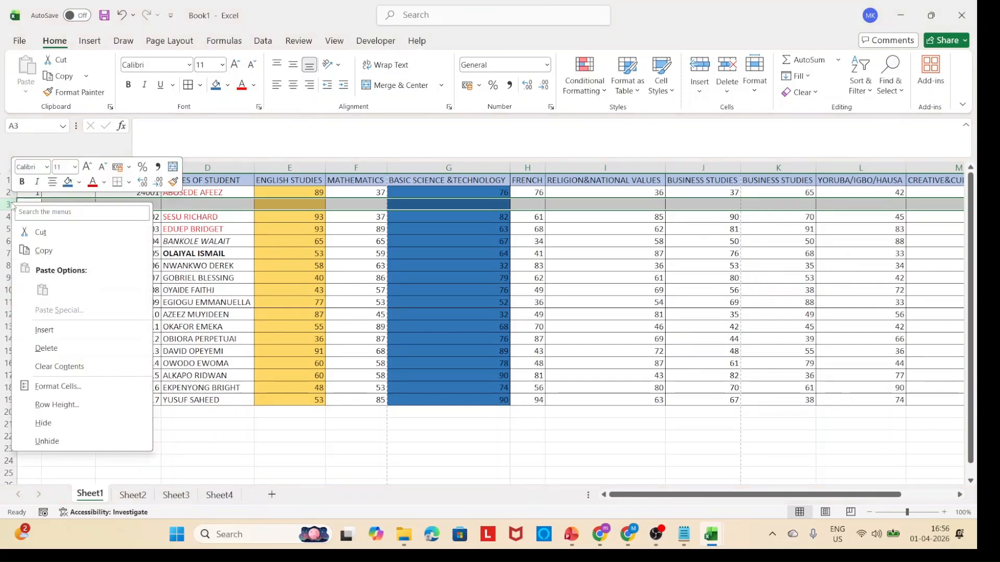
click(63, 330)
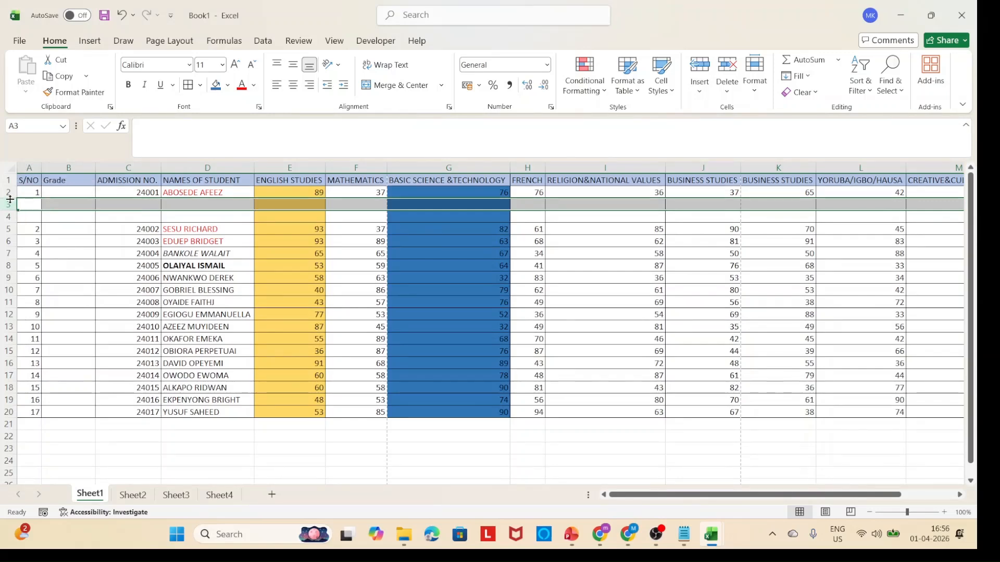
Step: Copy the blank rows 3–4
drag(9, 205, 9, 217)
right_click(11, 217)
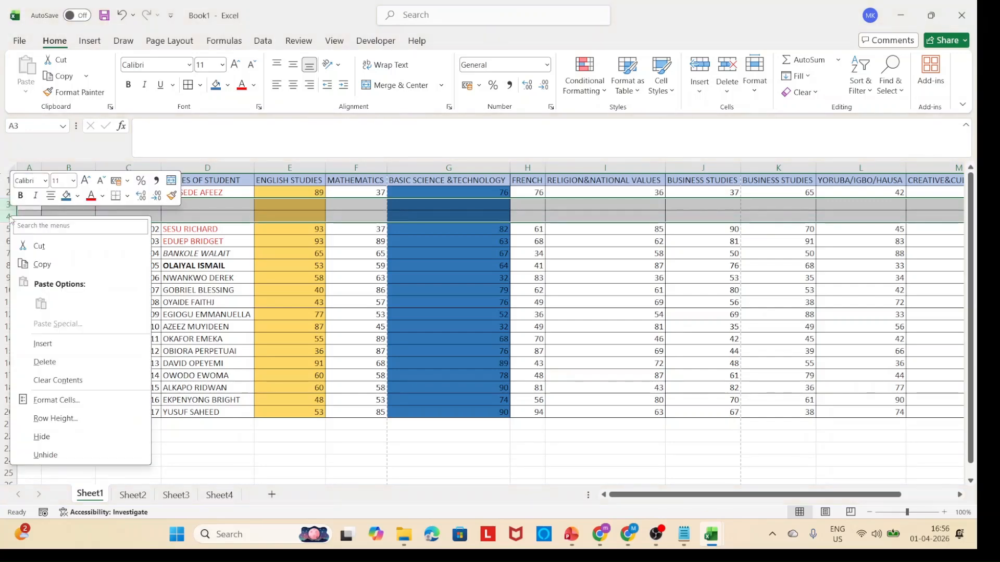
click(68, 265)
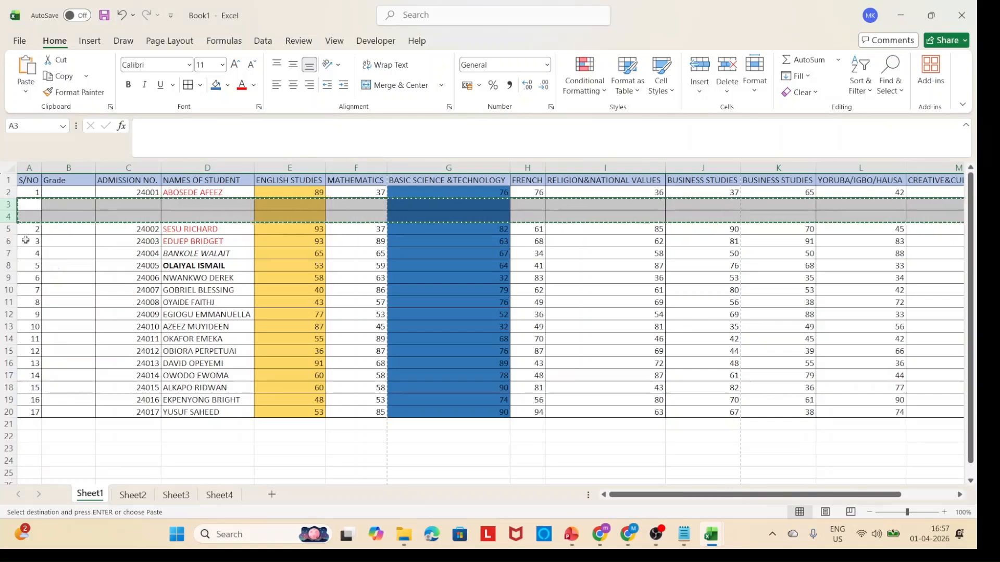
Step: Paste Special the copied blank rows over rows 4–5, then select rows 4–5
right_click(11, 229)
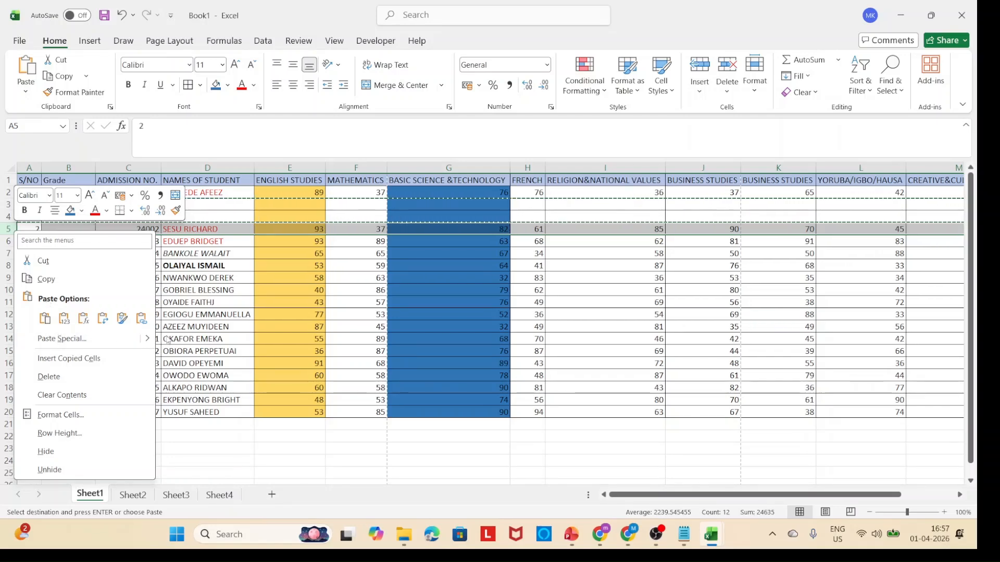
key(Escape)
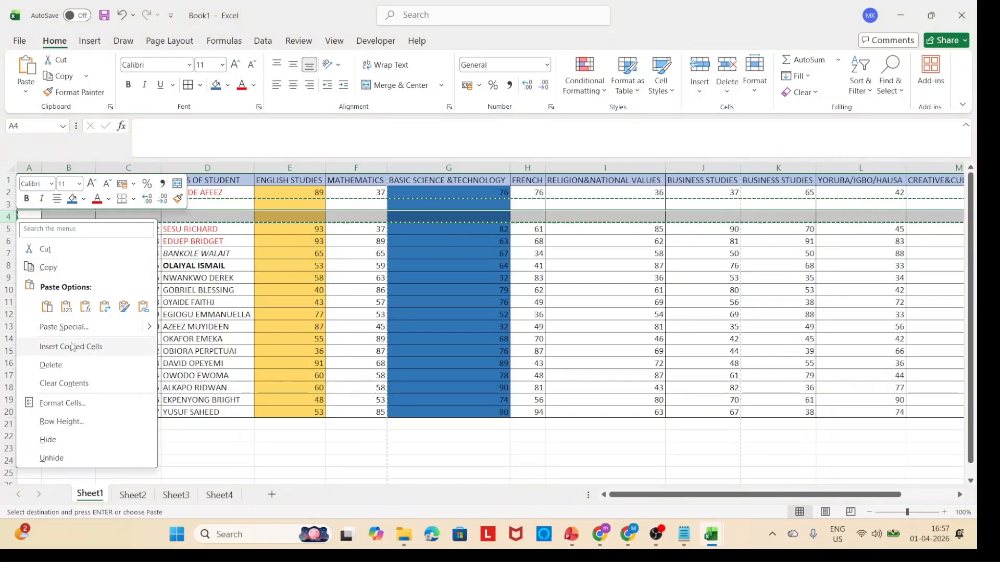
click(95, 331)
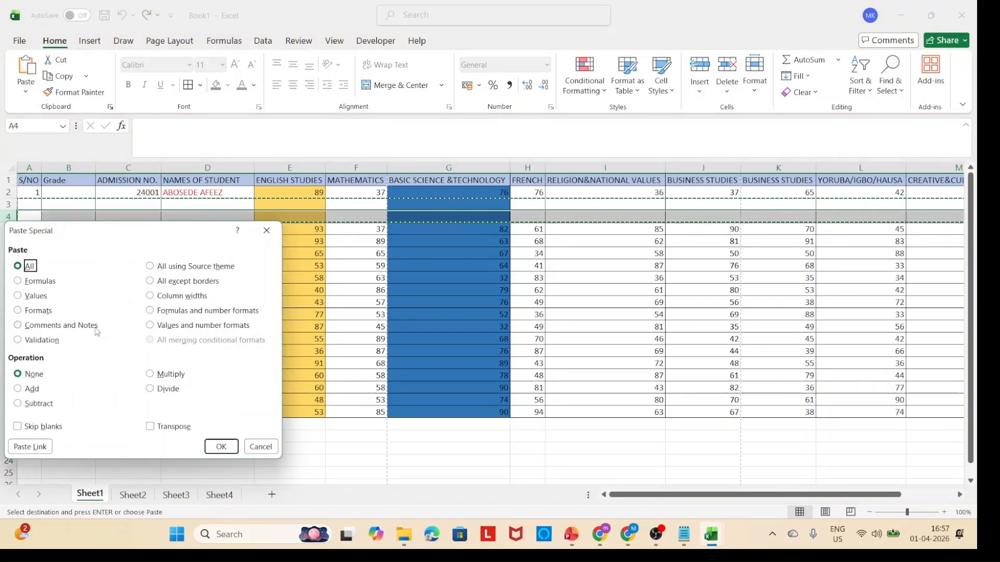
click(227, 448)
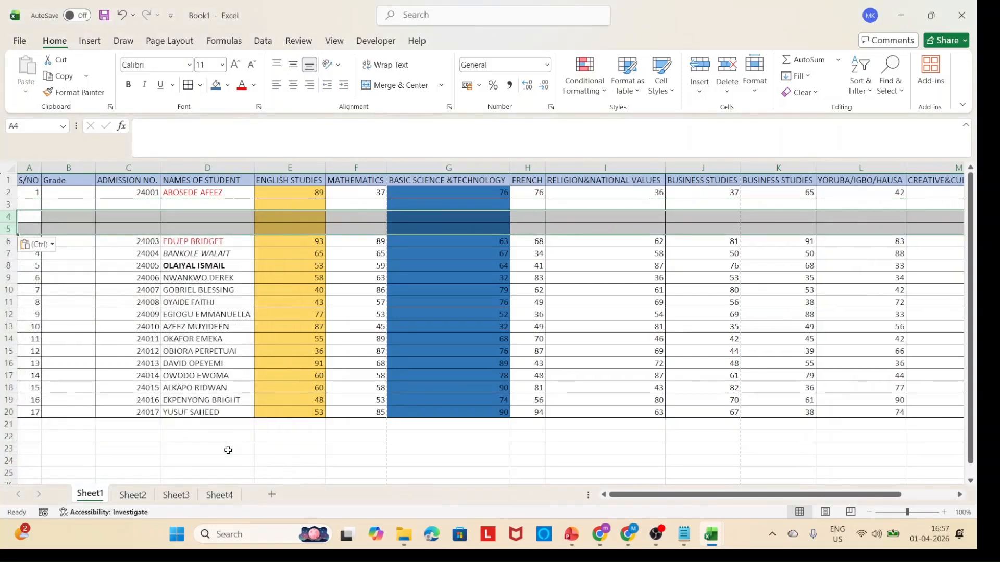
click(9, 217)
drag(14, 217, 15, 230)
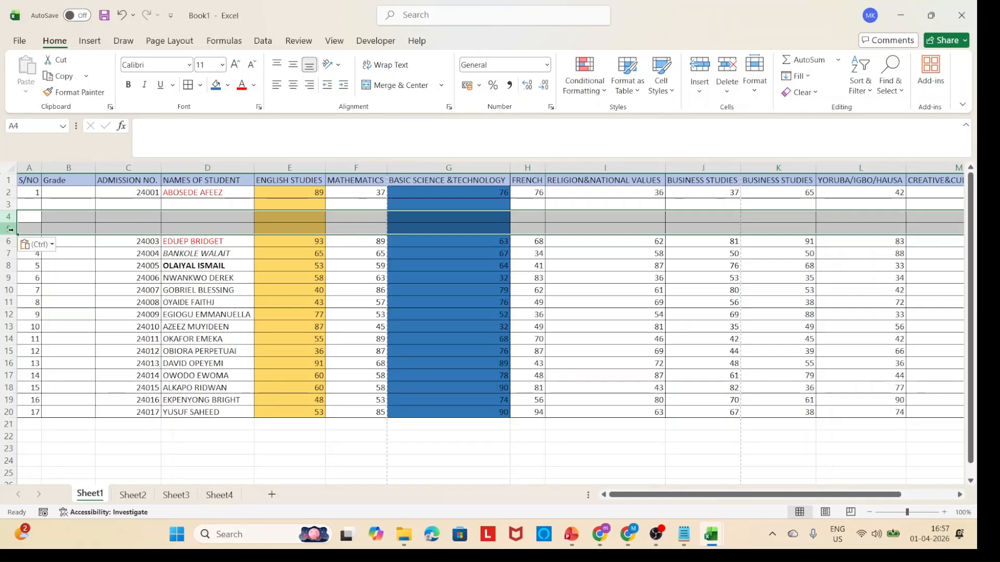
right_click(15, 232)
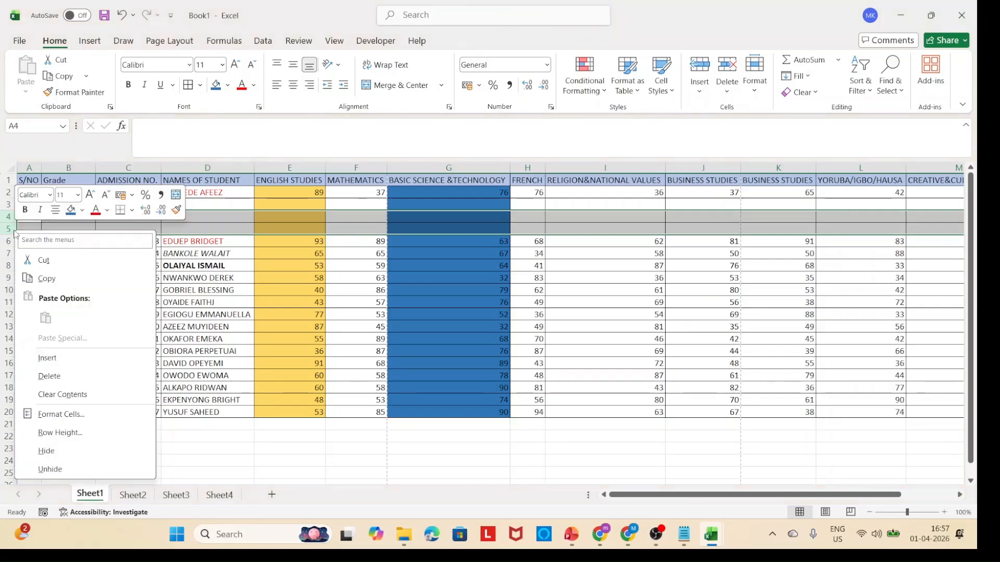
Step: Insert two blank rows above row 6, then copy blank rows 4–7 and insert them as copied cells
click(76, 362)
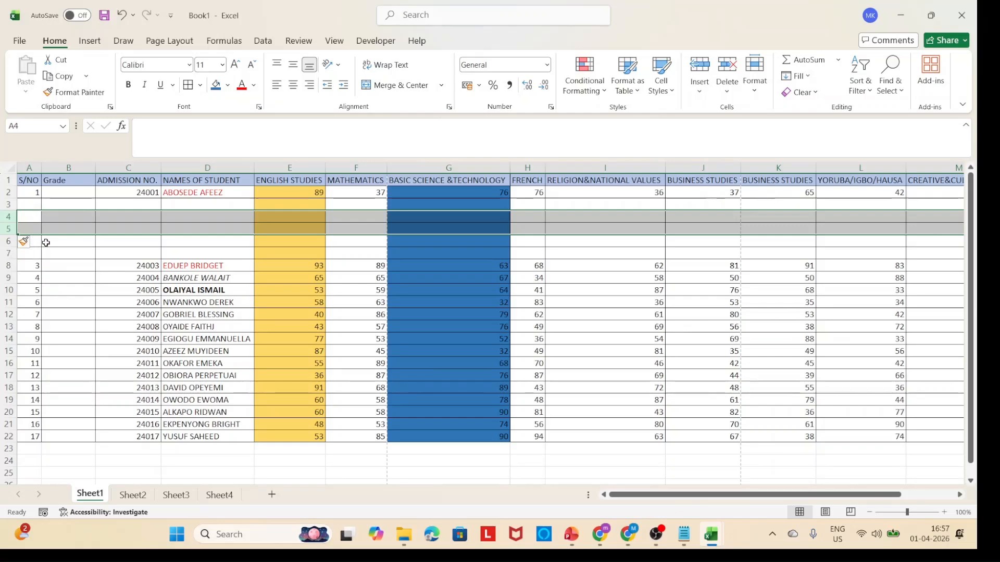
click(8, 216)
drag(9, 216, 8, 253)
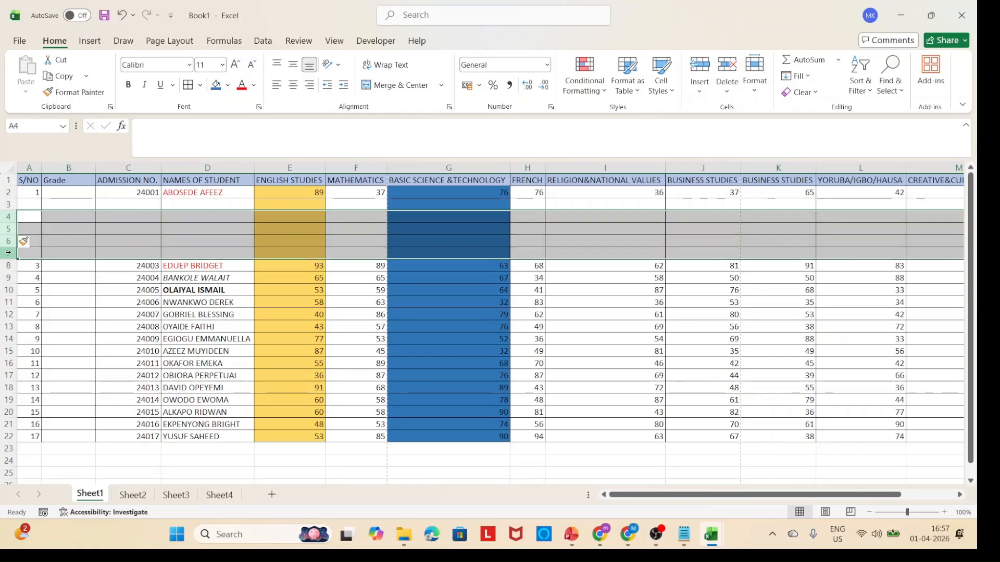
right_click(8, 253)
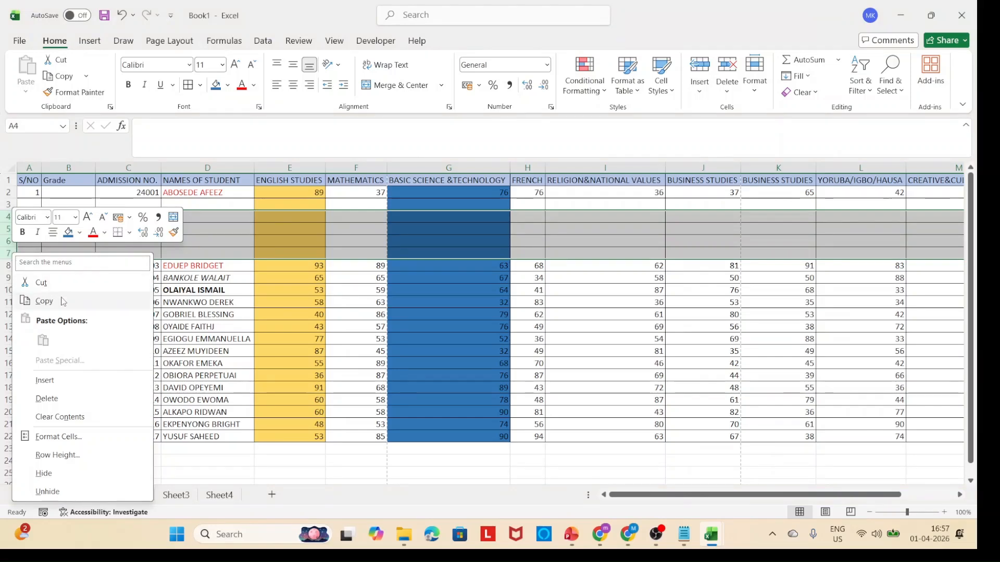
click(44, 301)
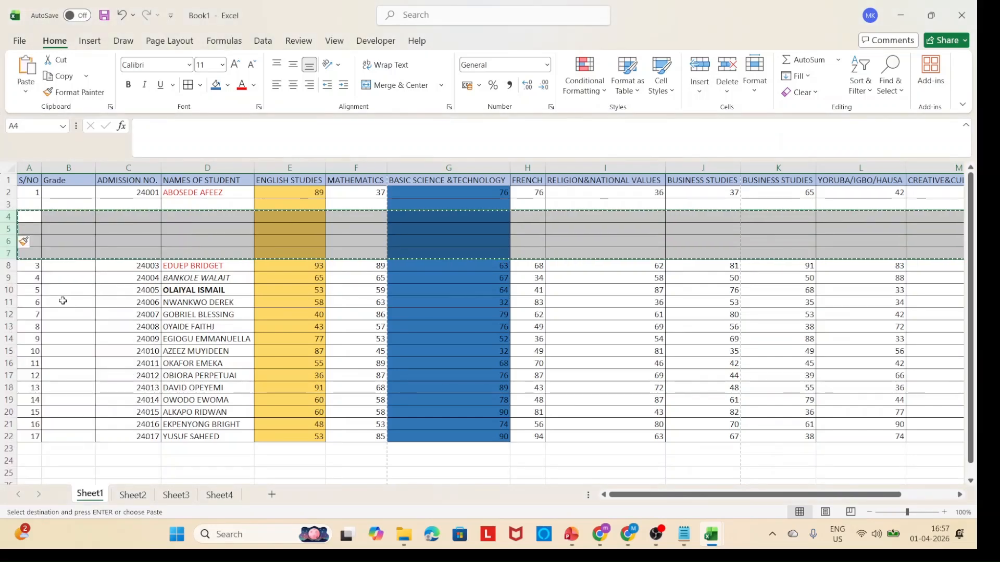
right_click(9, 248)
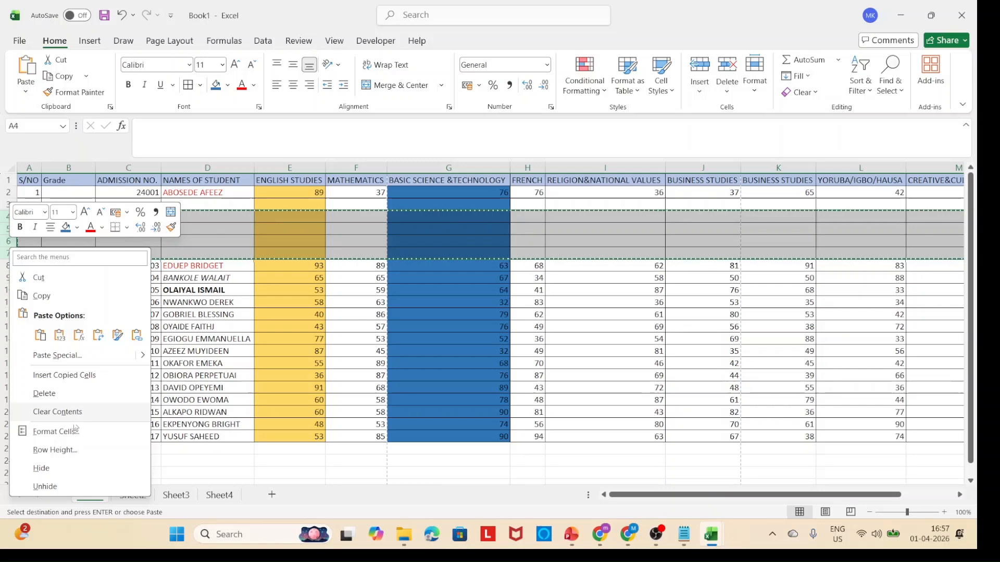
click(121, 376)
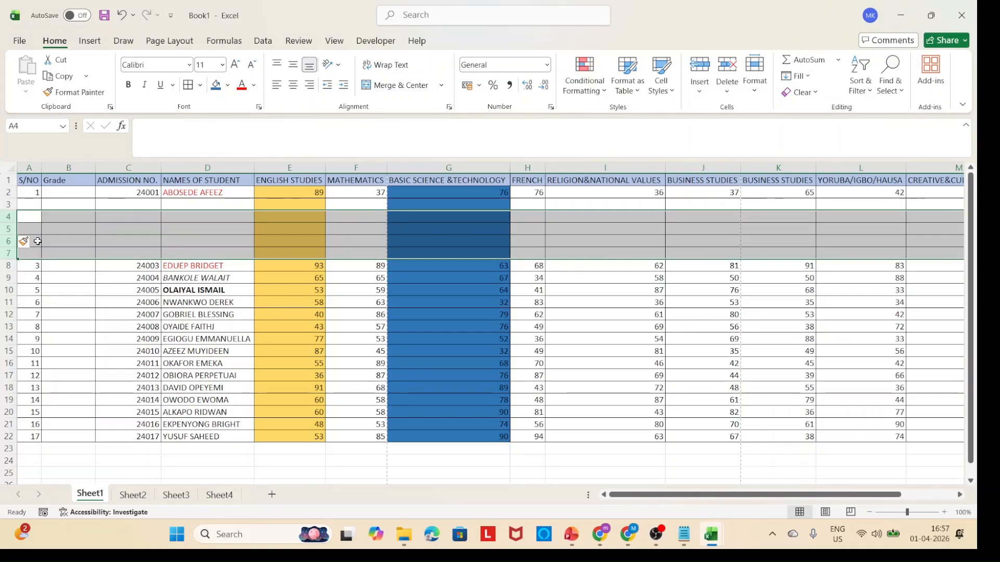
Step: Select rows 3–7 and insert five more blank rows above them
click(38, 196)
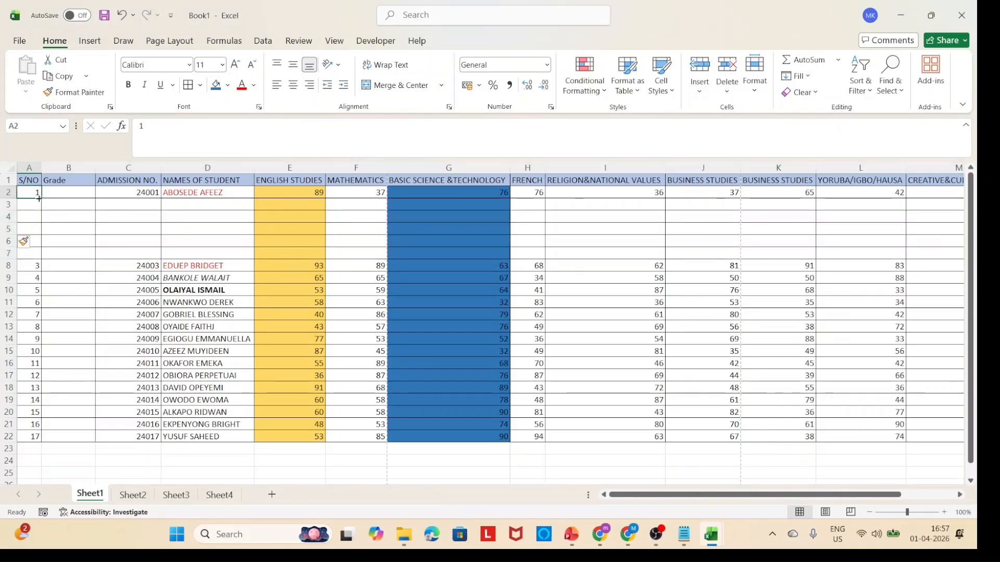
drag(10, 205, 12, 249)
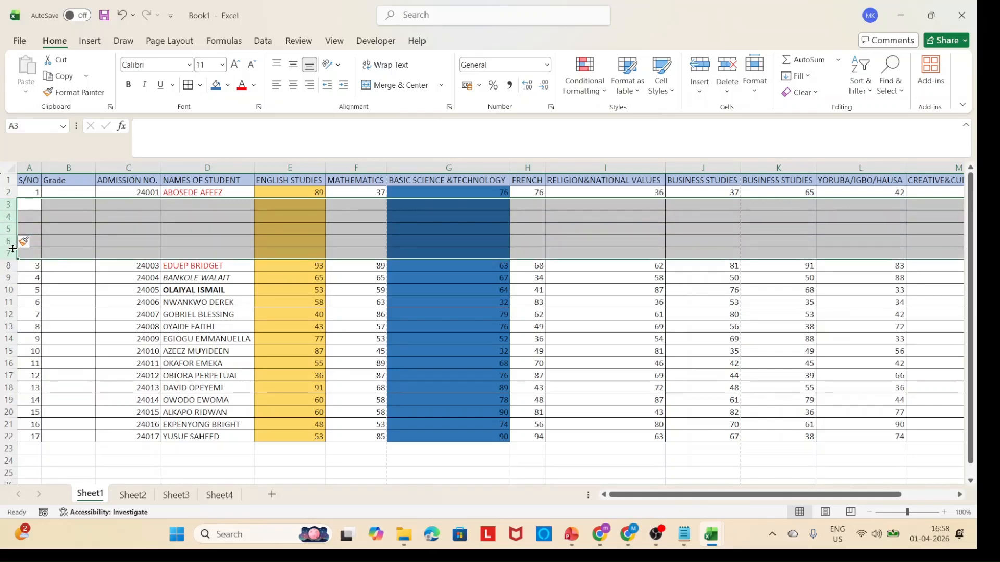
right_click(13, 249)
click(73, 379)
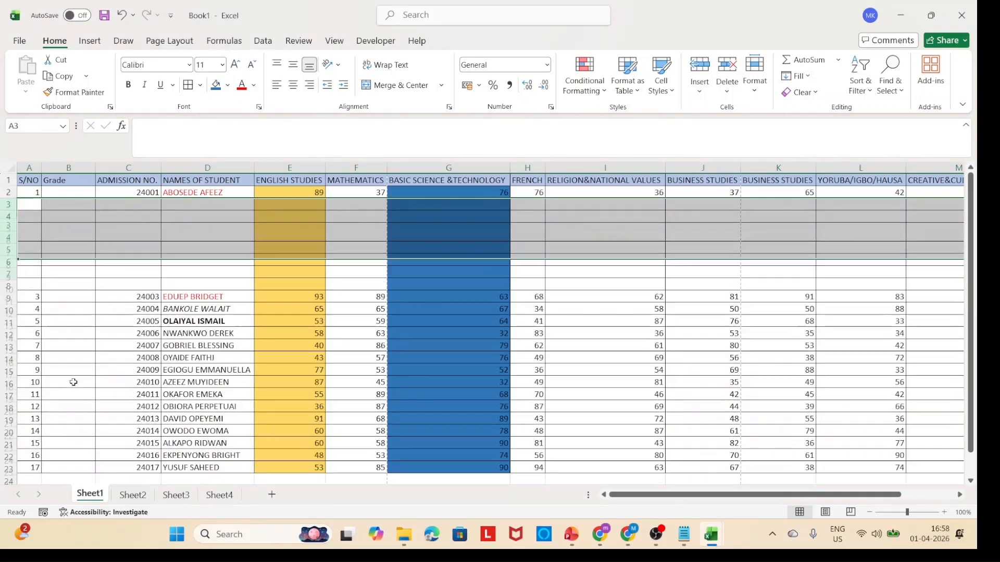
Step: Select blank rows 8–11 and undo the insertions so students fill rows 2–18 again
click(32, 278)
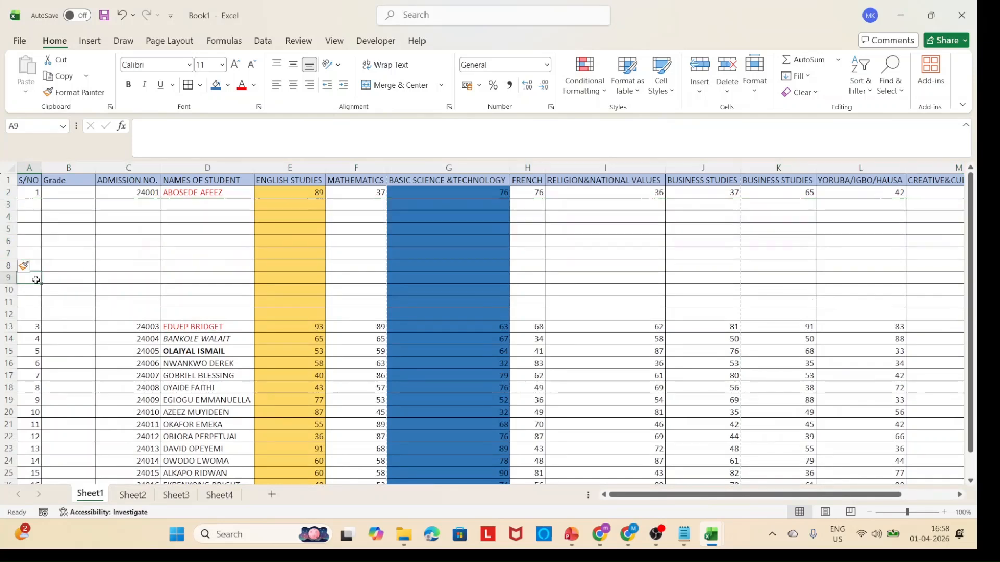
click(12, 262)
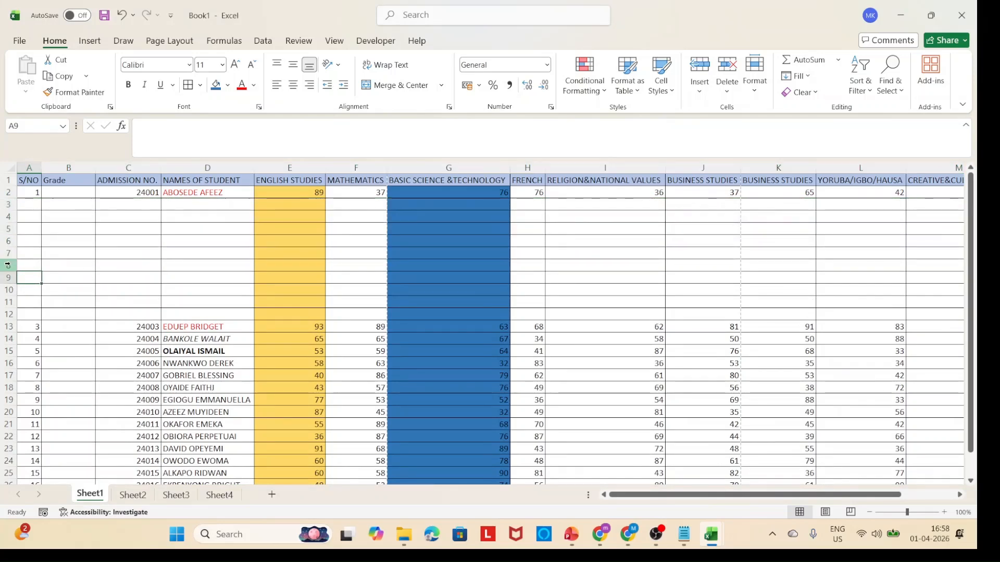
drag(8, 265, 12, 314)
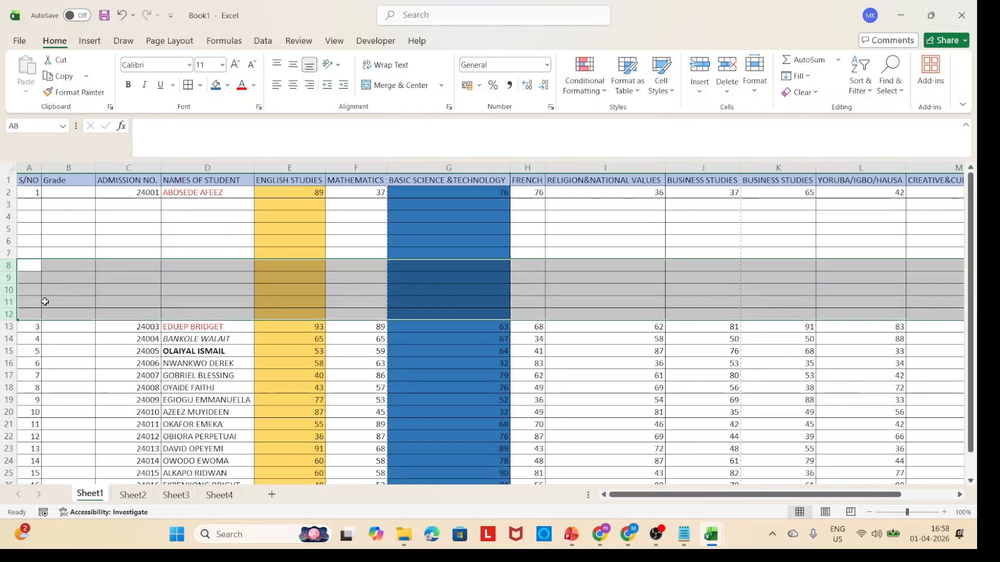
click(46, 301)
key(ctrl+z)
key(ctrl+z)
key(ctrl+z)
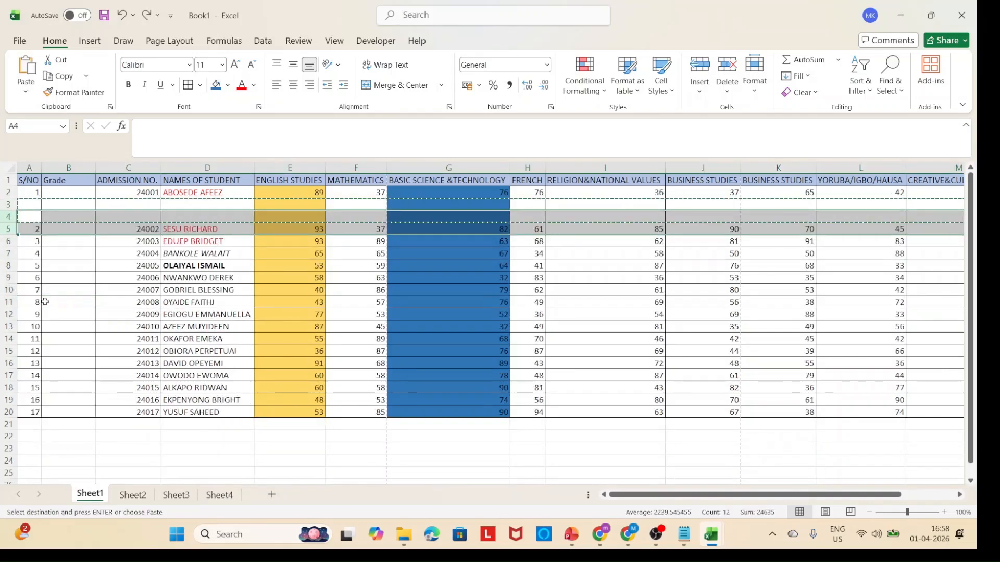
key(ctrl+z)
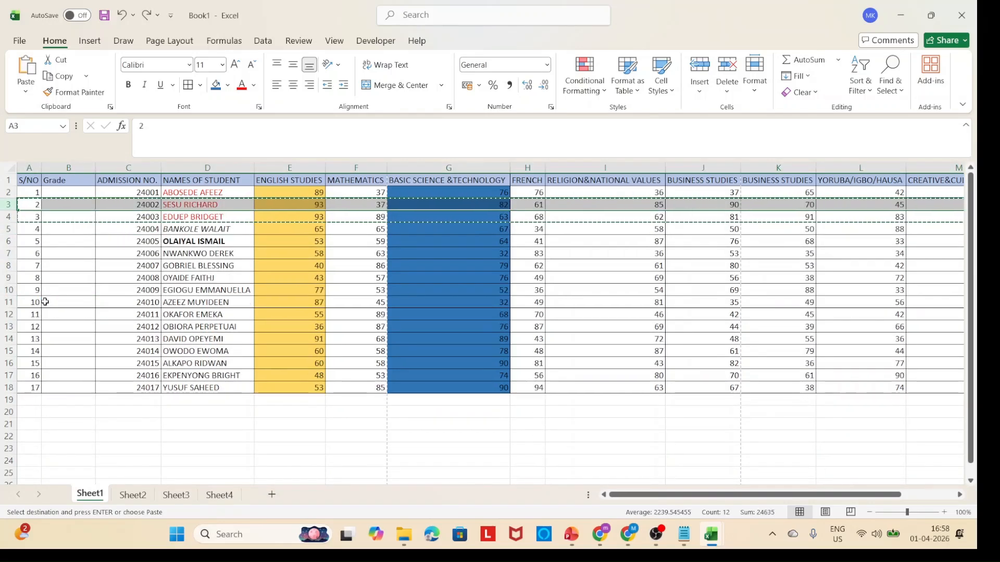
key(Escape)
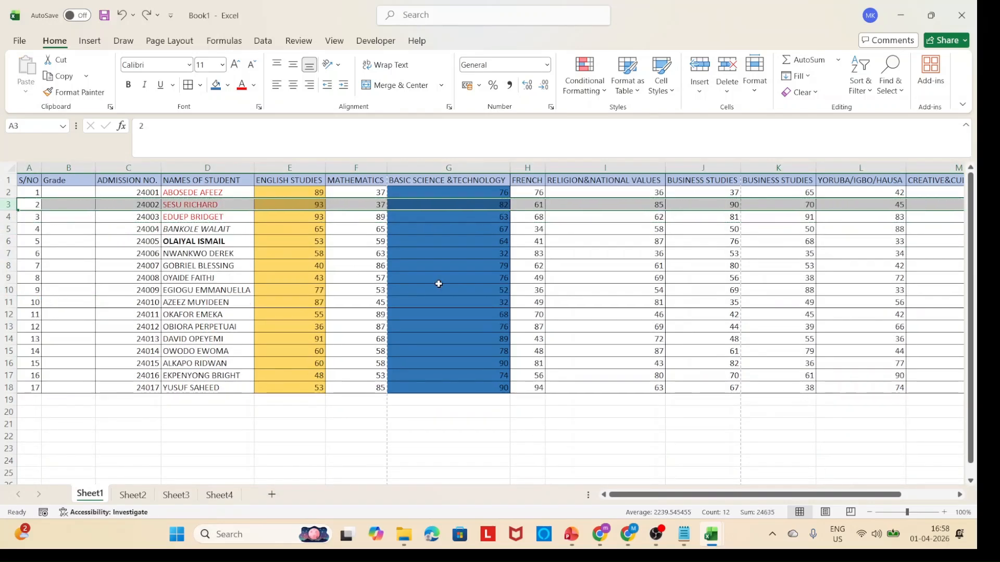
click(488, 290)
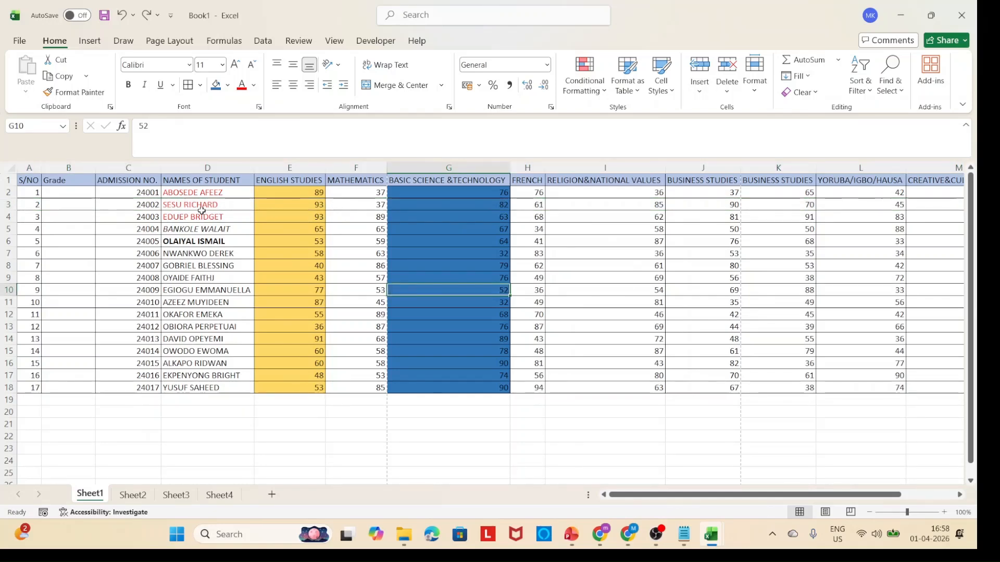
Step: Delete the empty Grade column B so ADMISSION NO. moves back into column B
click(69, 167)
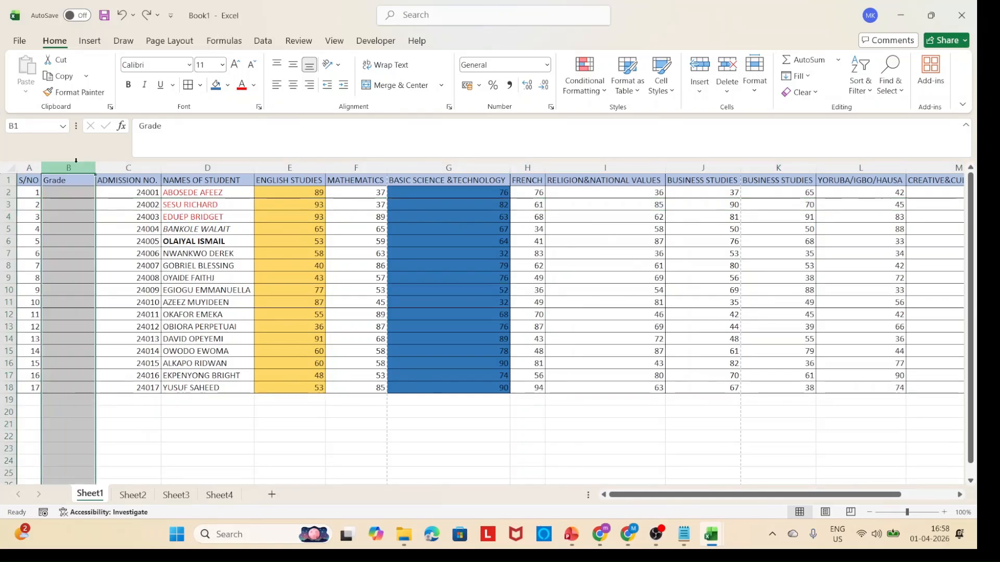
right_click(78, 165)
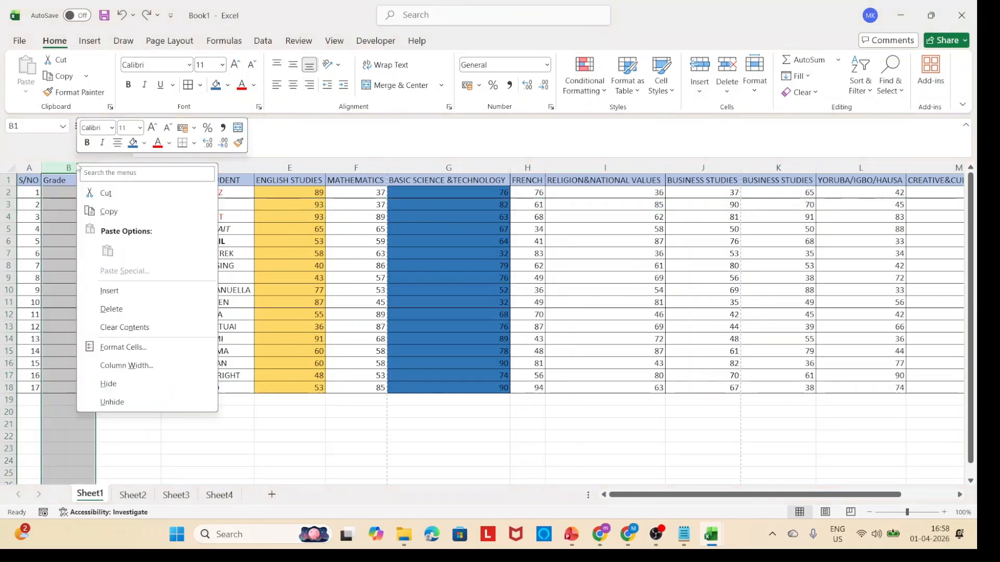
click(133, 309)
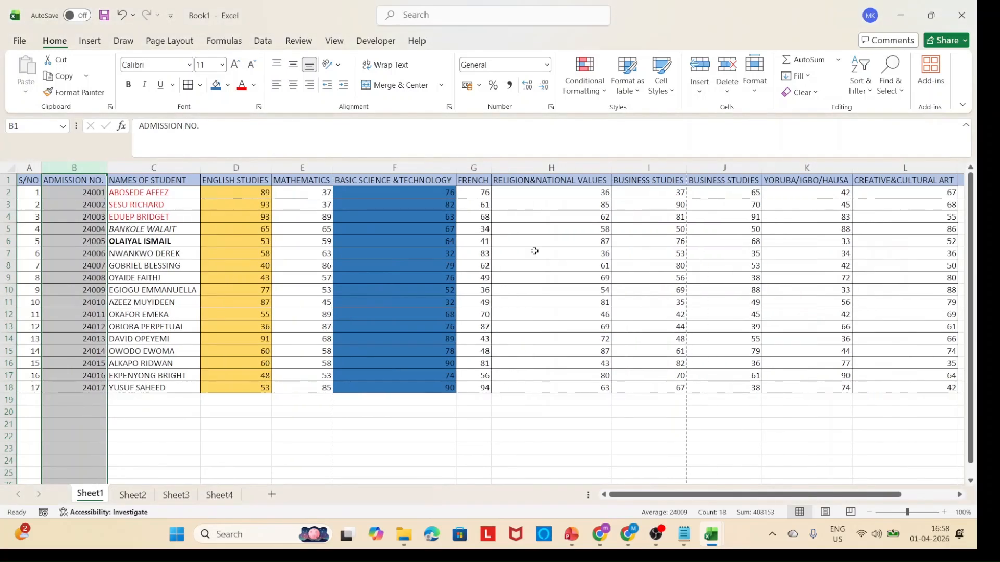
click(534, 251)
scroll(534, 251, right, 4)
scroll(534, 251, left, 3)
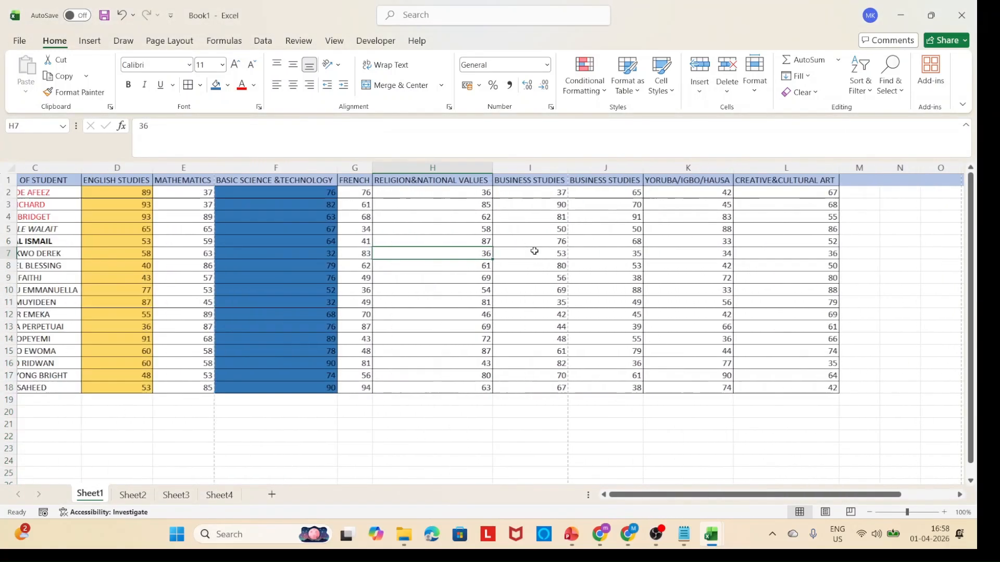
scroll(534, 251, left, 2)
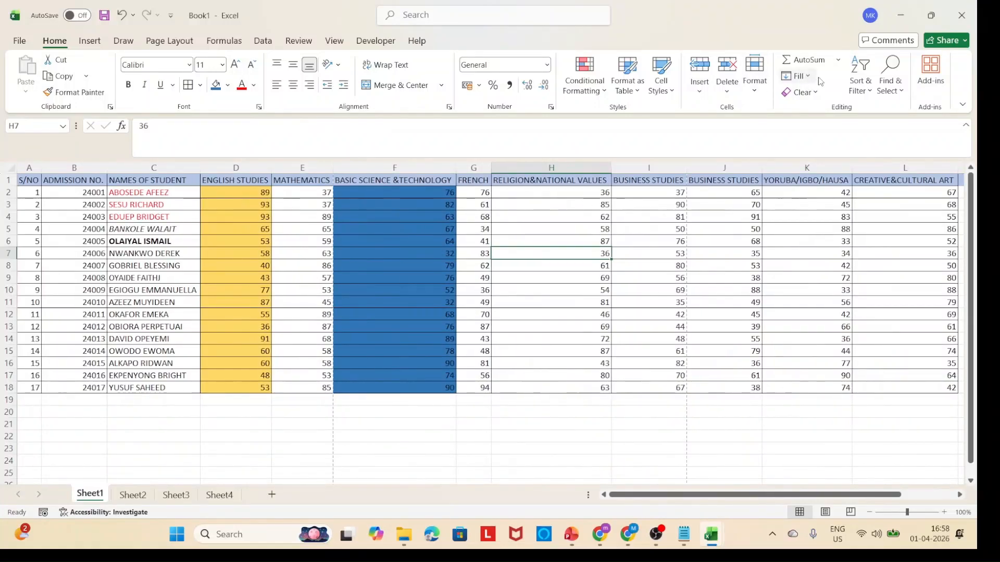
Step: Turn on Filter and filter NAMES OF STUDENT down to one searched student
click(850, 90)
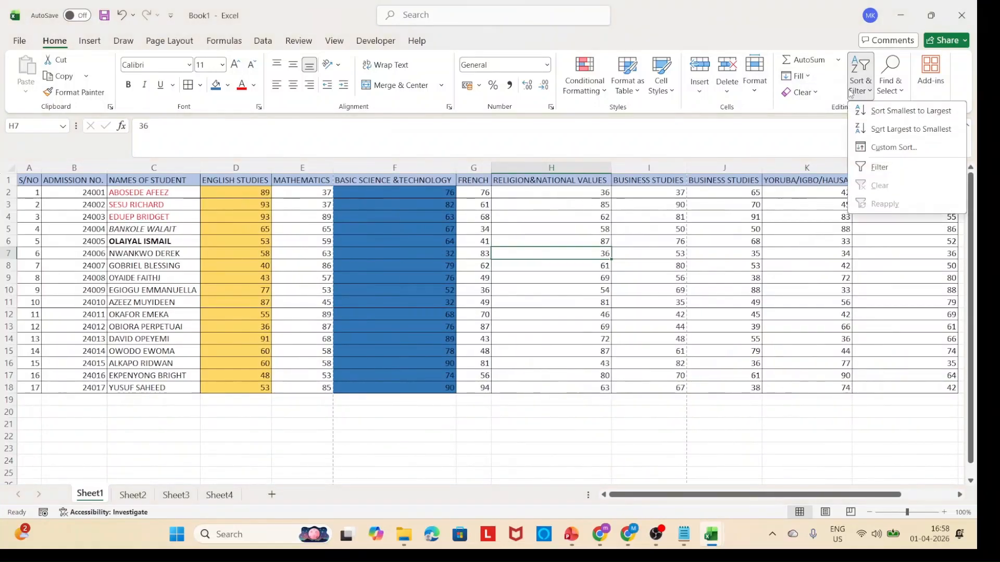
click(876, 173)
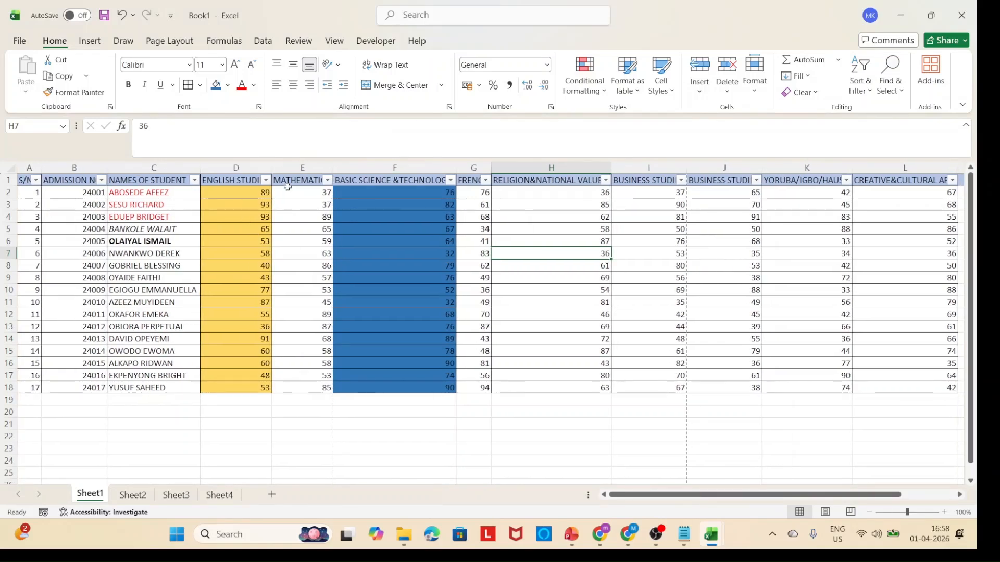
click(194, 181)
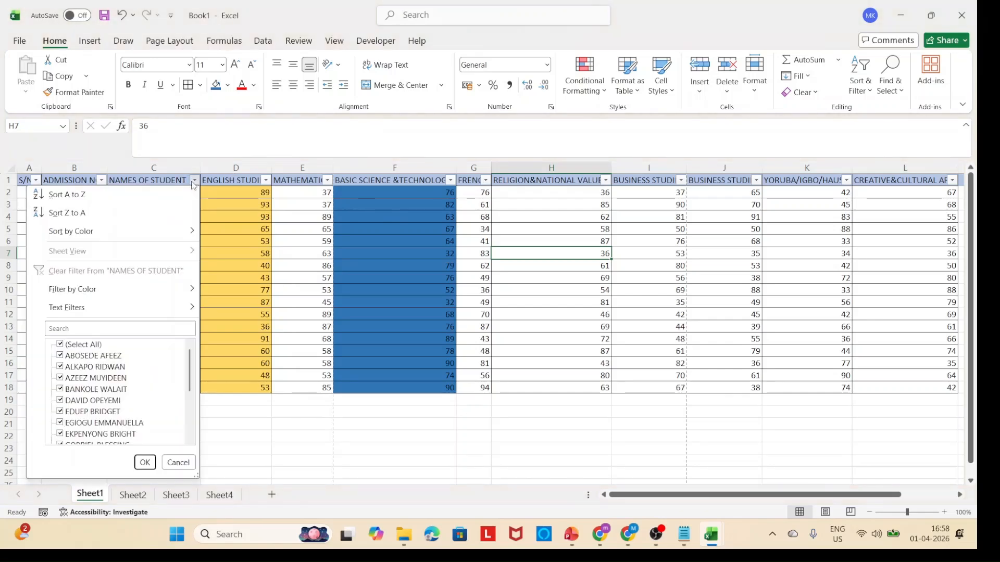
click(59, 345)
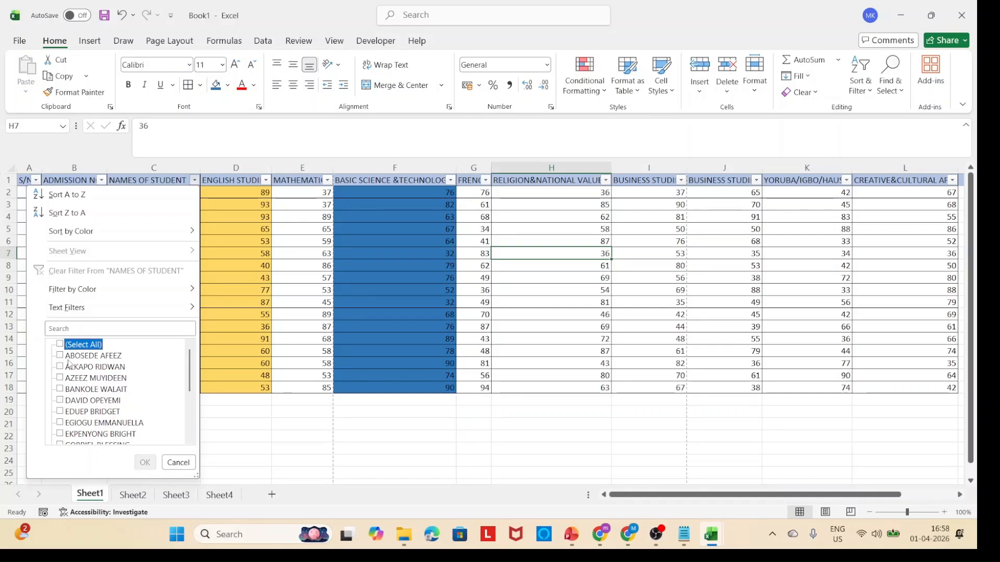
text(ol)
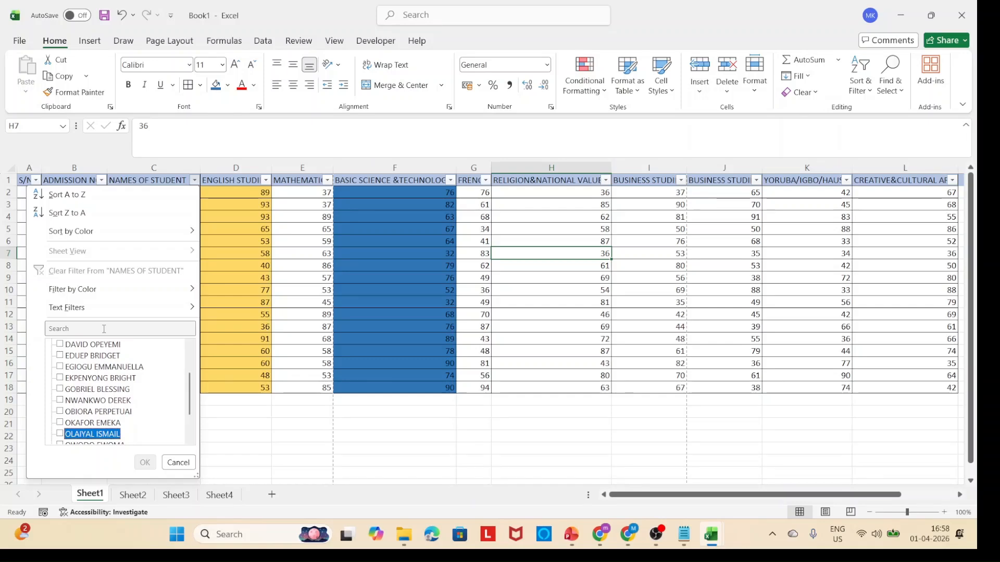
text(a)
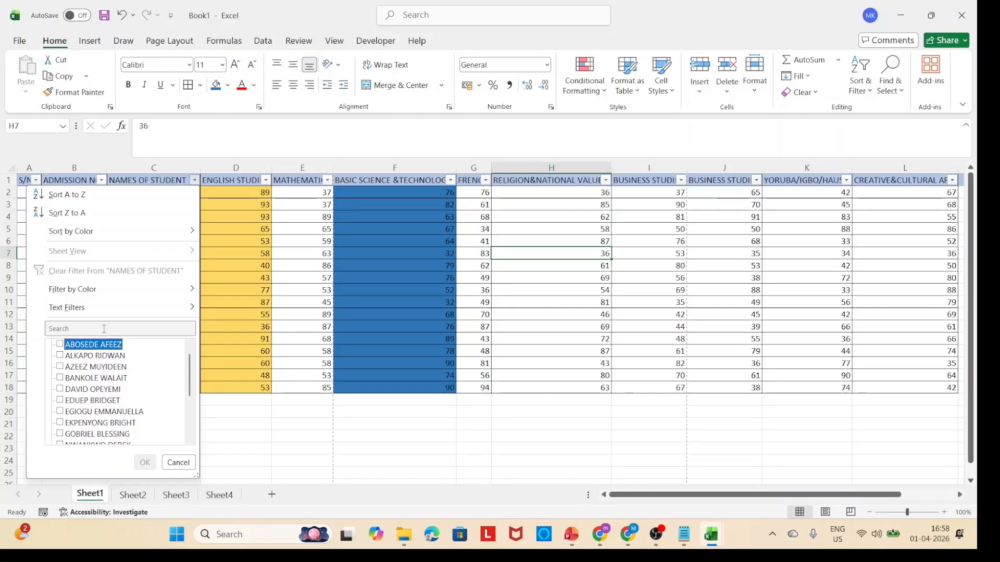
click(104, 329)
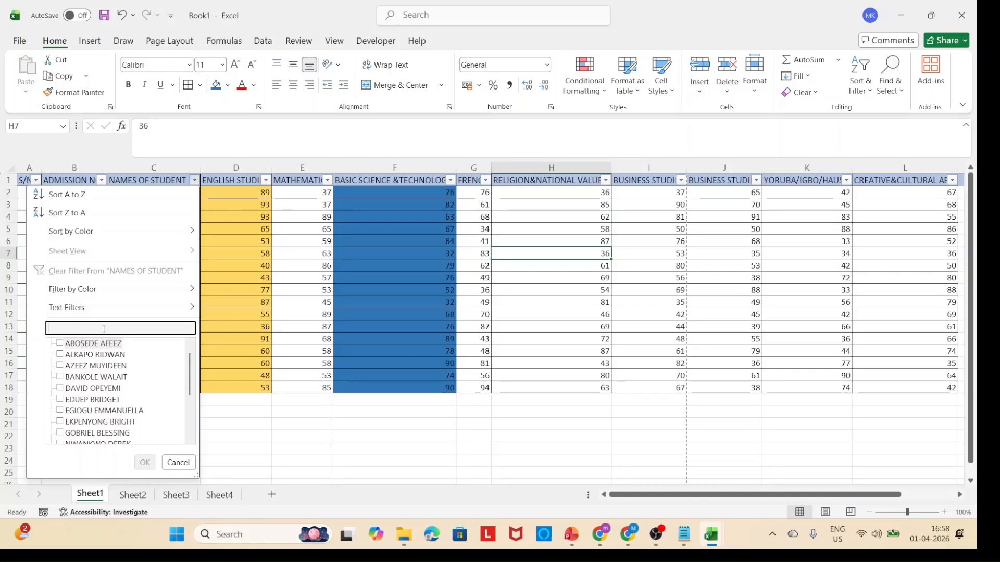
text(ol)
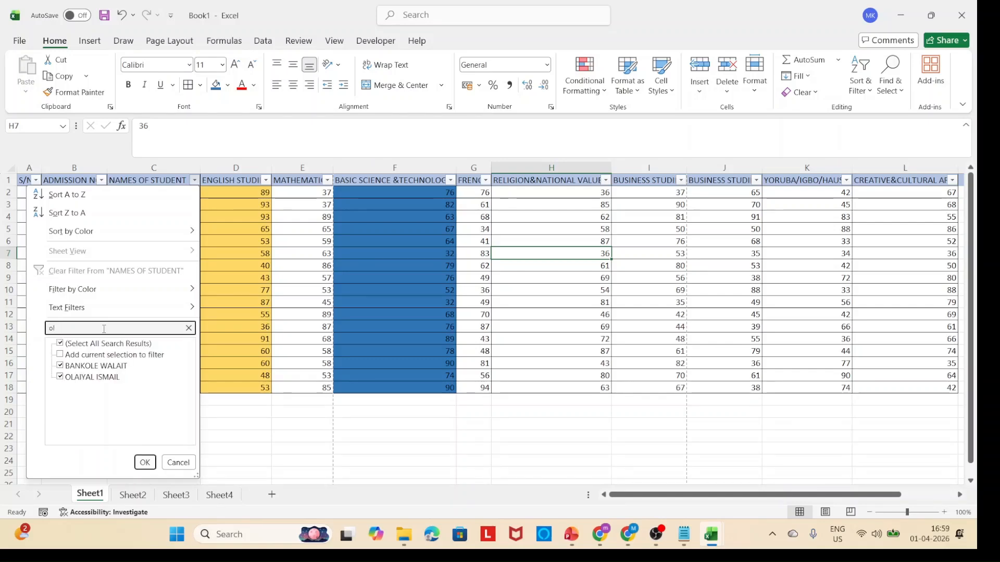
click(60, 344)
click(60, 378)
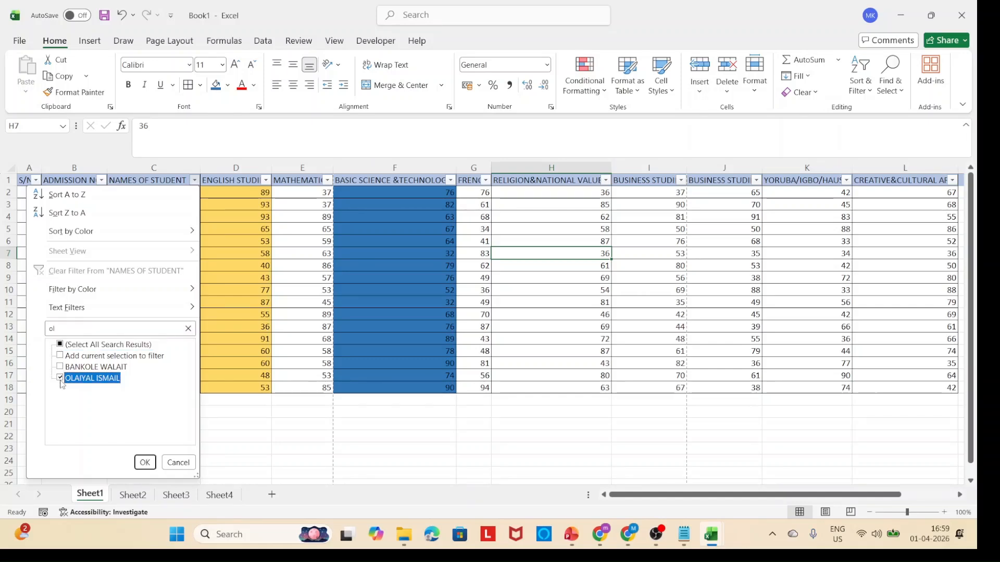
click(145, 462)
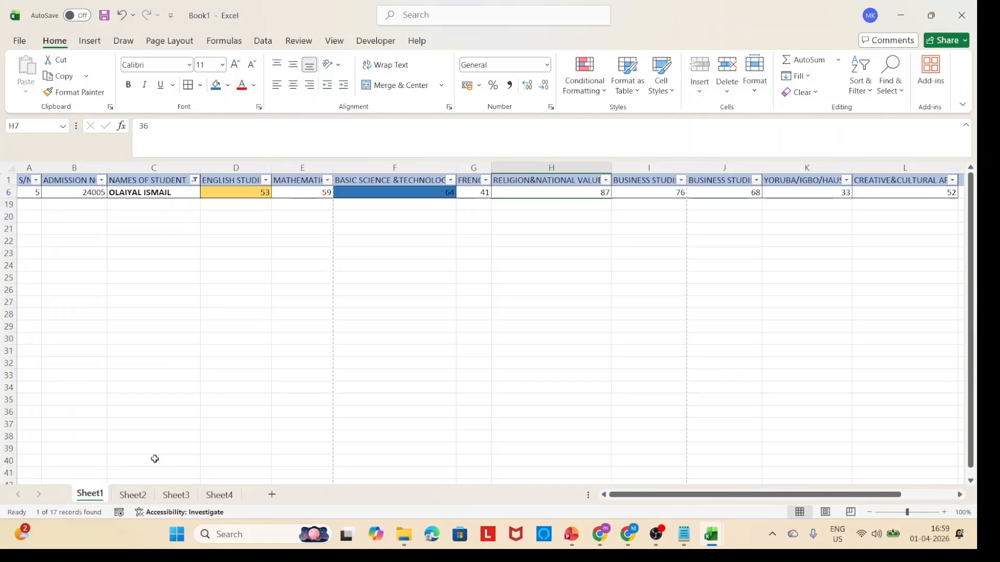
Step: Reopen the NAMES OF STUDENT filter and tick Select All to show all 17 students
scroll(330, 243, right, 5)
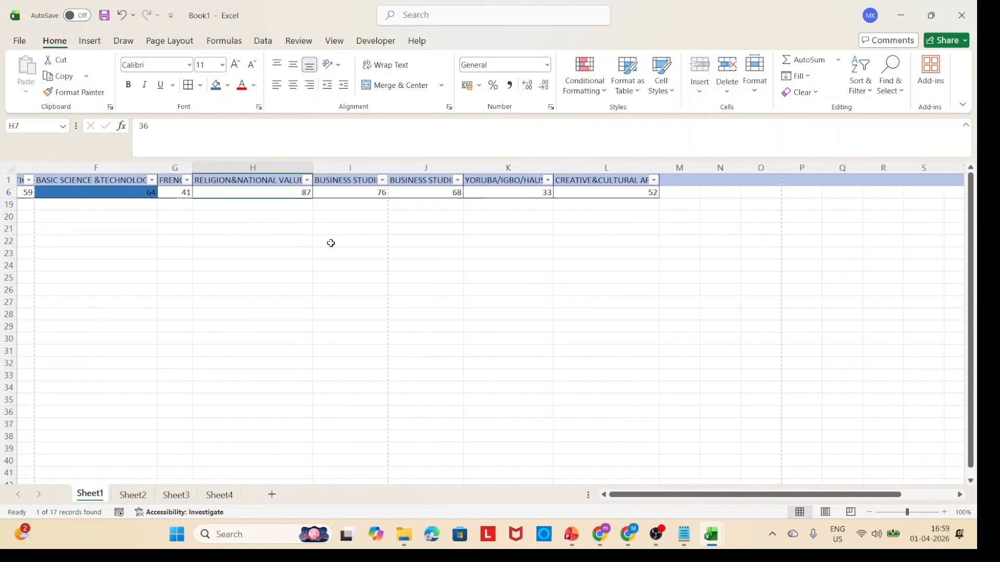
scroll(331, 243, left, 5)
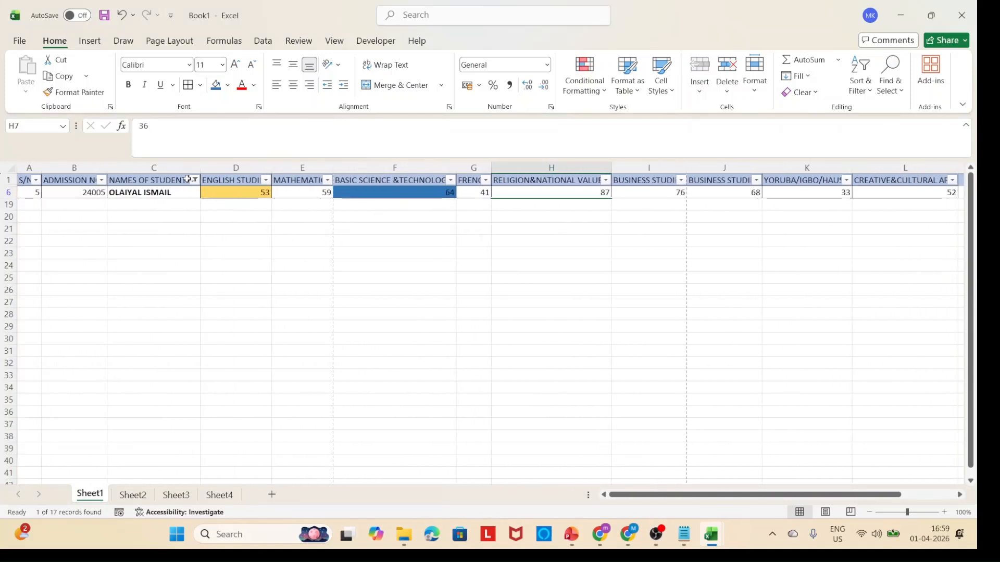
click(194, 181)
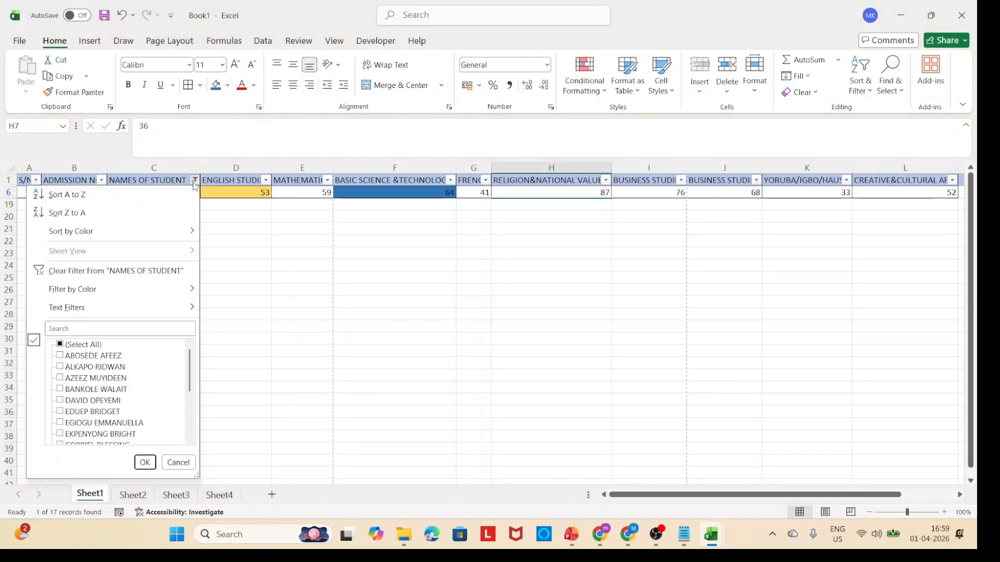
click(62, 344)
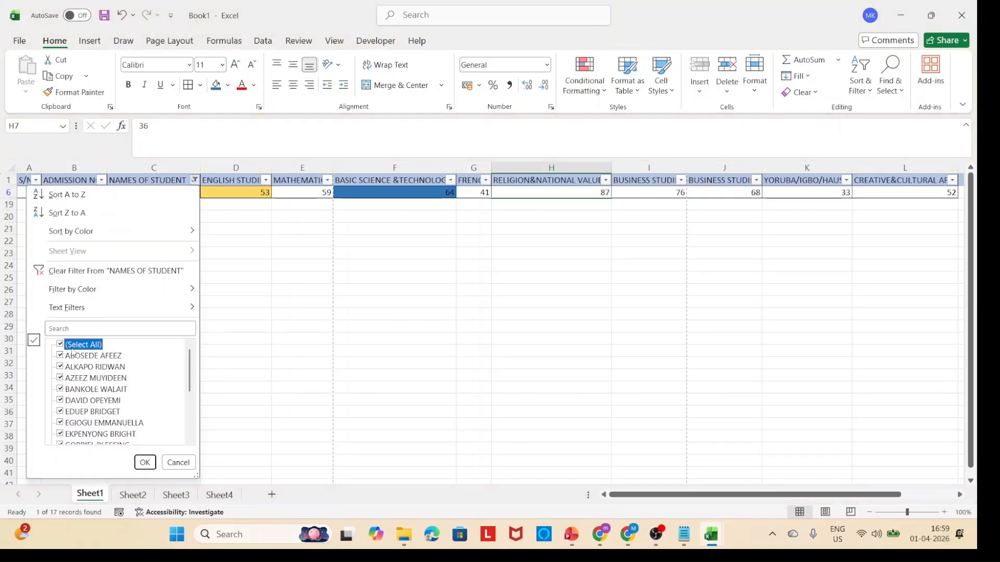
click(143, 463)
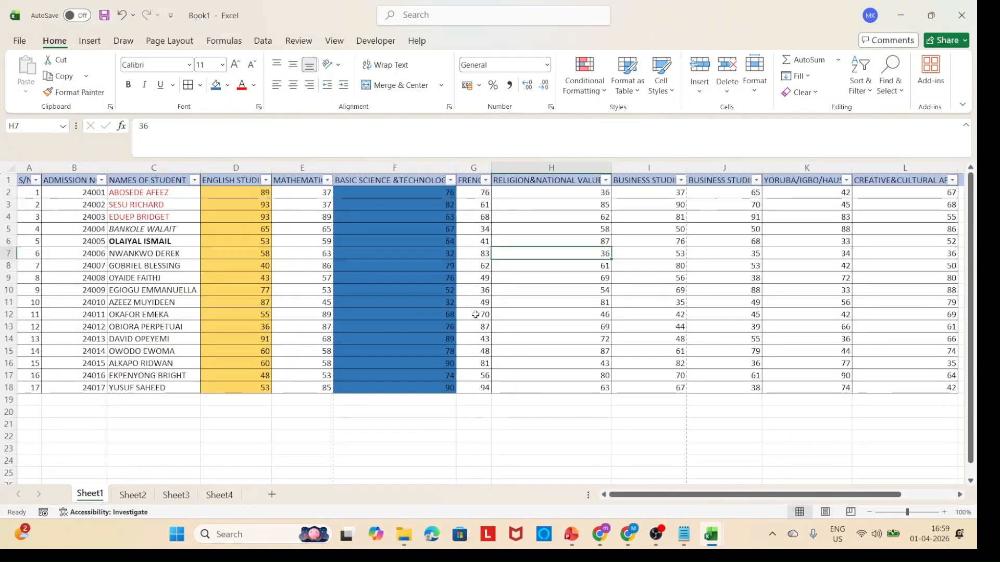
Step: Enter the heading 'Total' in M1 and 'Average' in N1
scroll(475, 315, right, 5)
scroll(475, 315, left, 5)
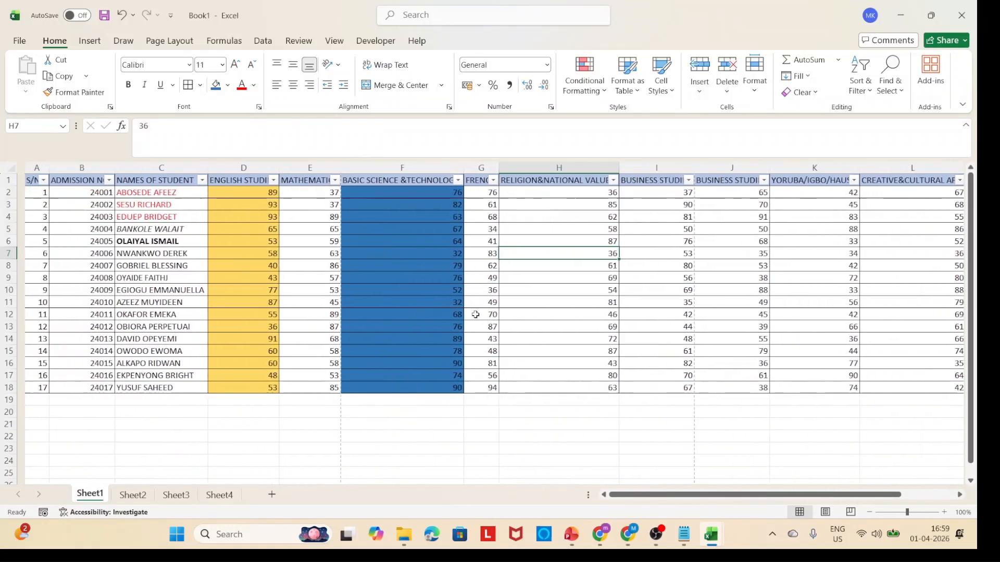
scroll(475, 315, right, 1)
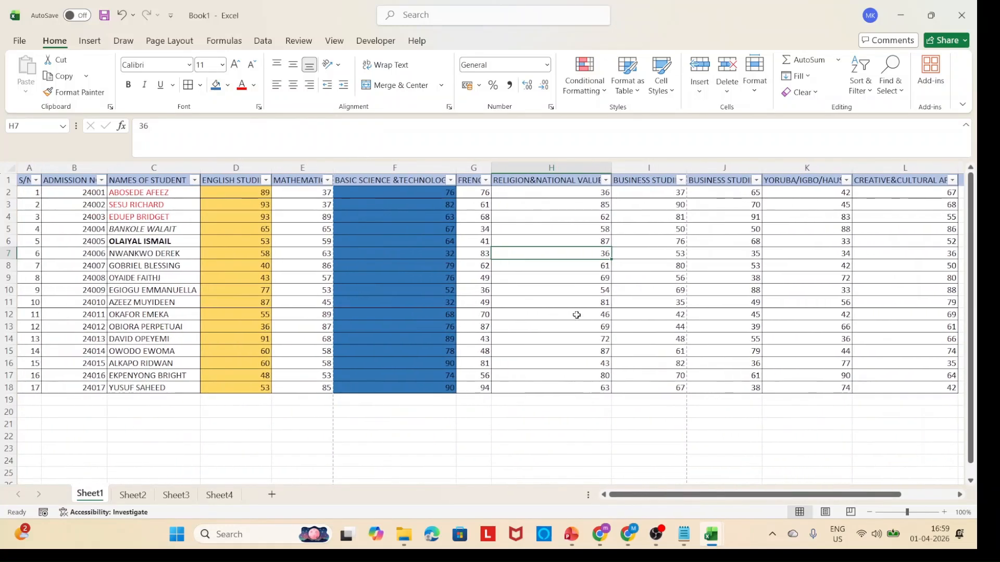
scroll(576, 315, right, 5)
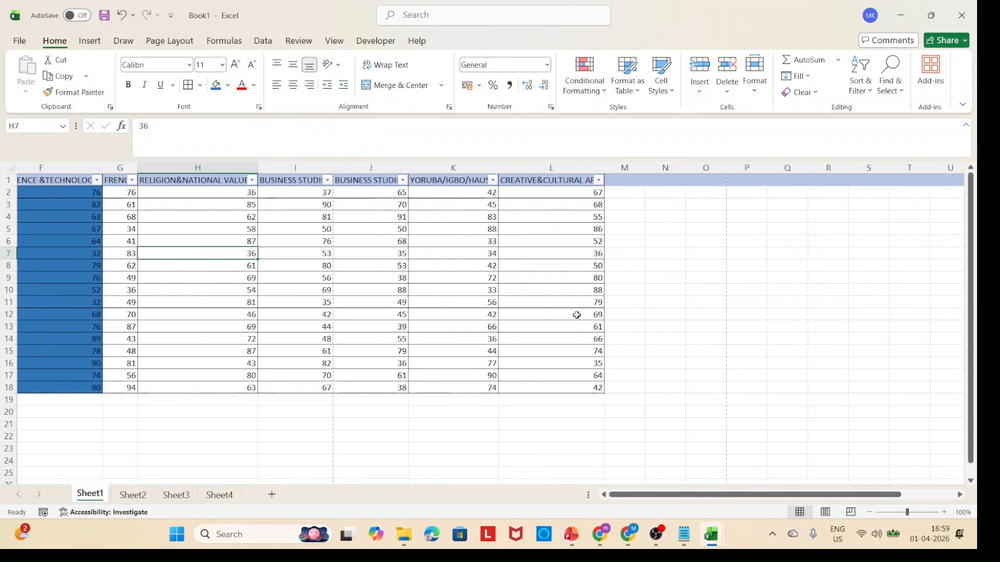
scroll(576, 315, left, 2)
scroll(577, 315, left, 4)
scroll(577, 315, right, 3)
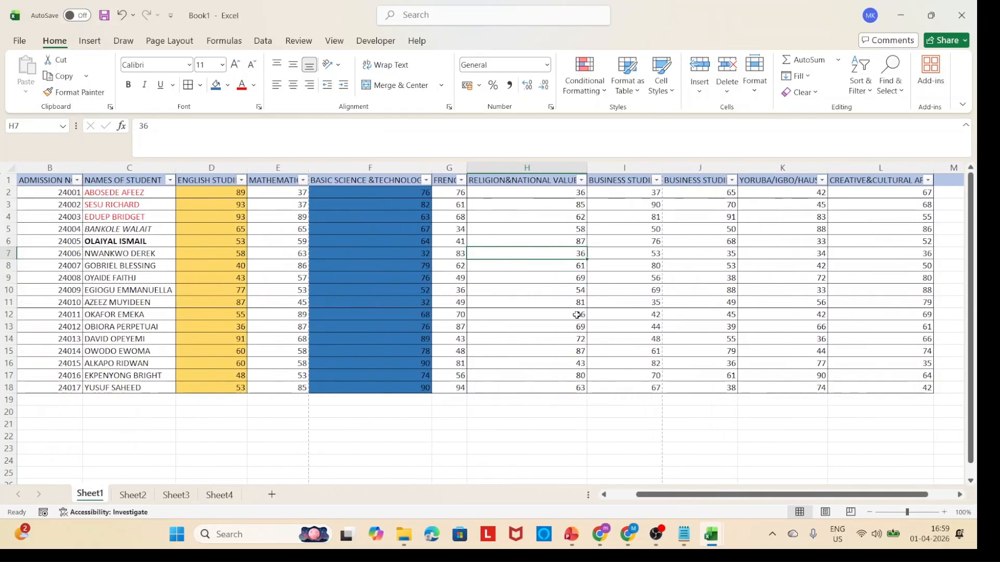
scroll(576, 315, right, 1)
click(802, 179)
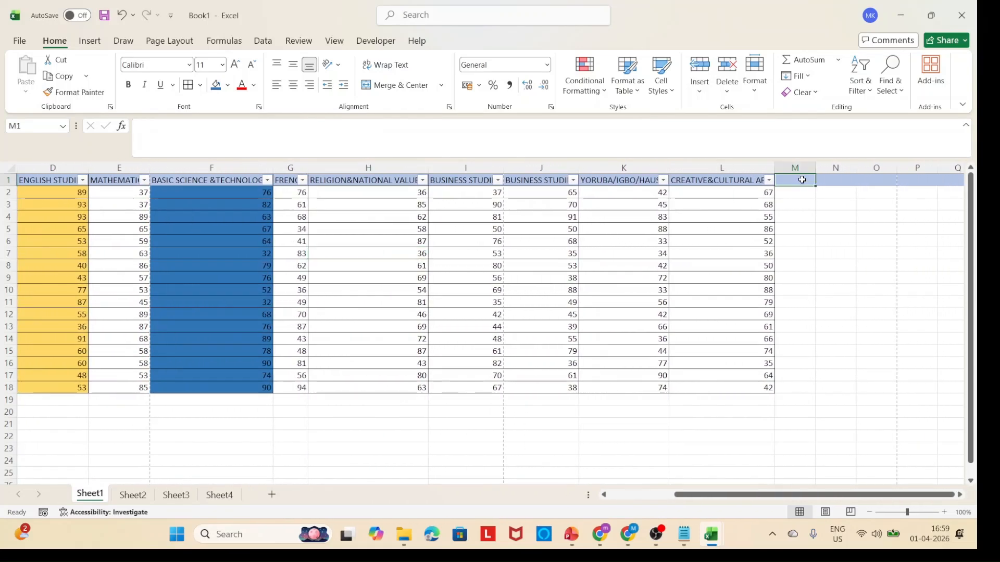
text(Ti)
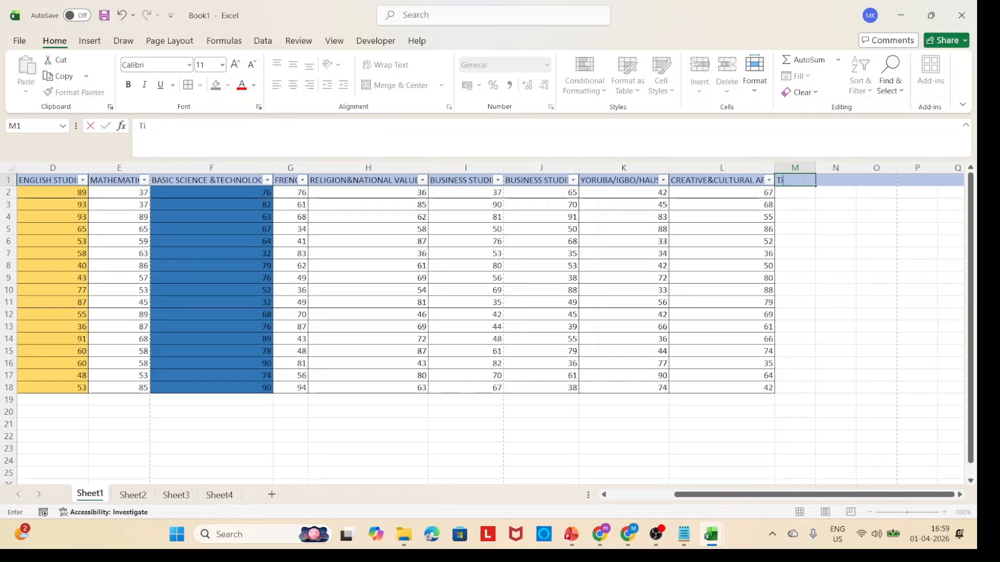
key(BackSpace)
text(ot)
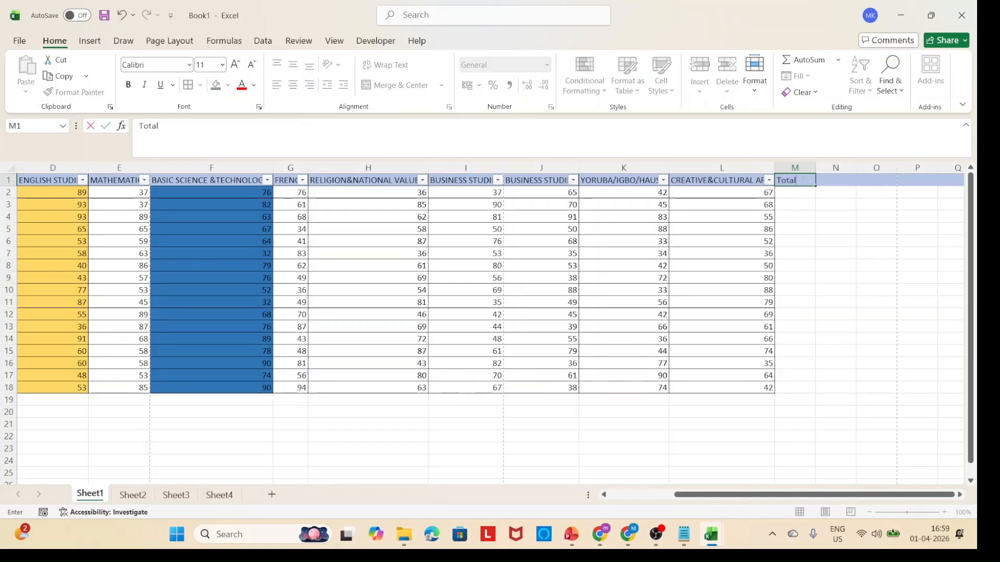
text(al)
key(Tab)
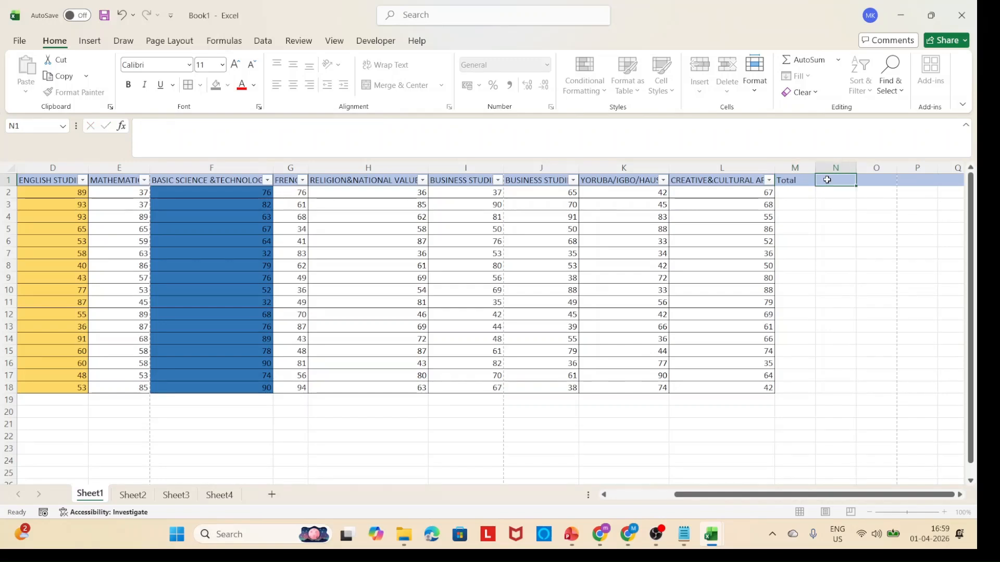
text(Average)
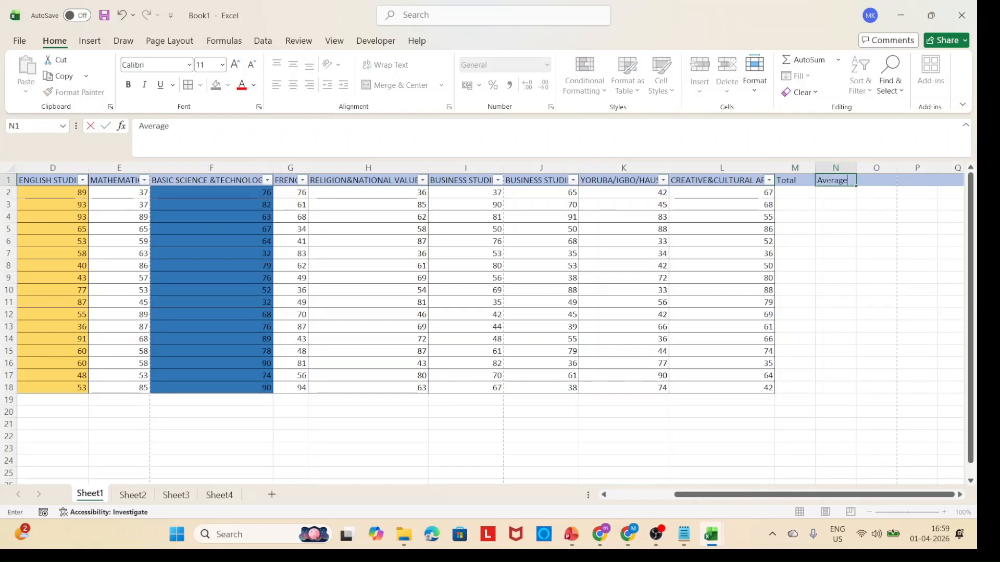
key(Return)
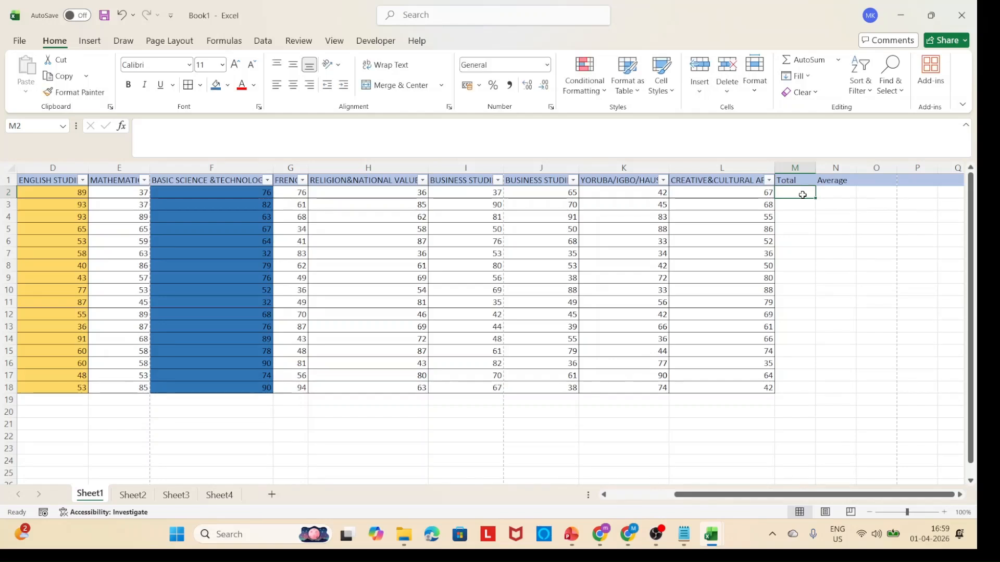
click(801, 180)
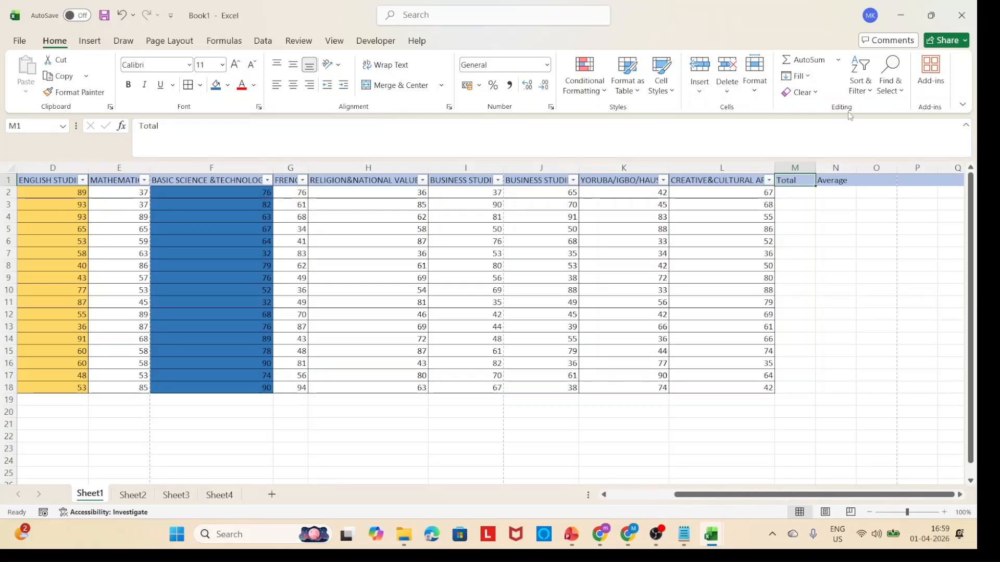
Step: Switch off the filter so the ENGLISH STUDIES to Average headers lose their arrows
click(860, 90)
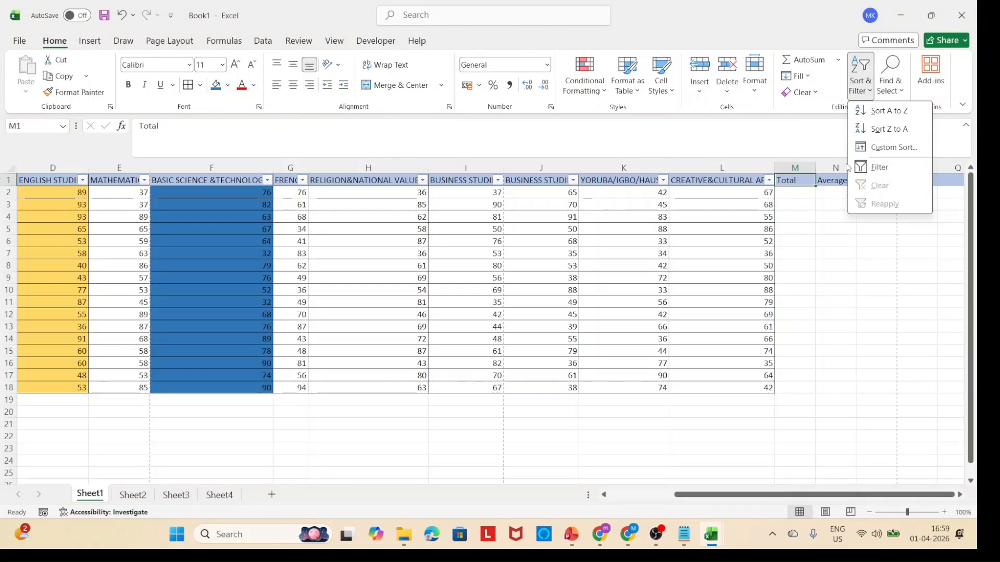
click(722, 178)
click(721, 175)
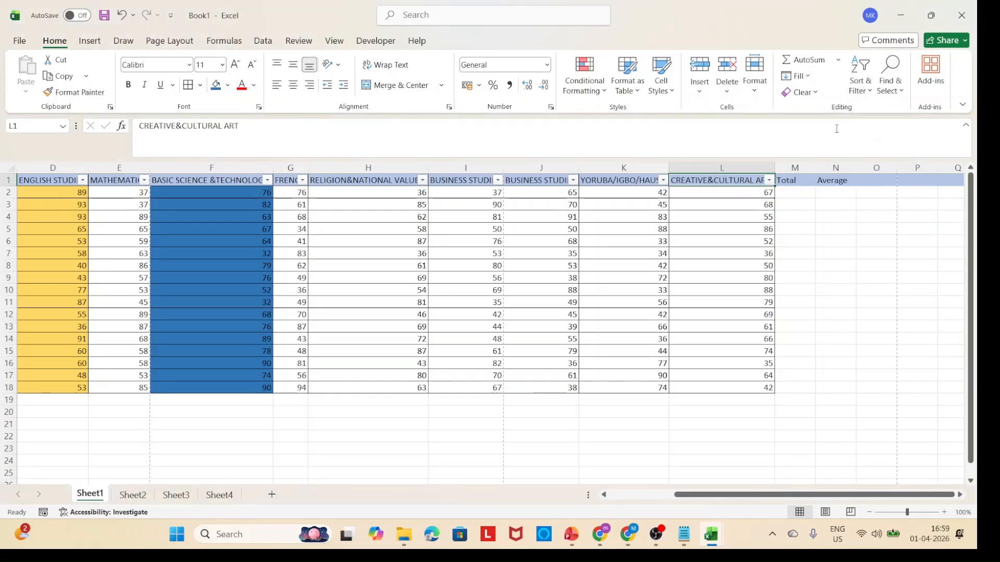
click(860, 92)
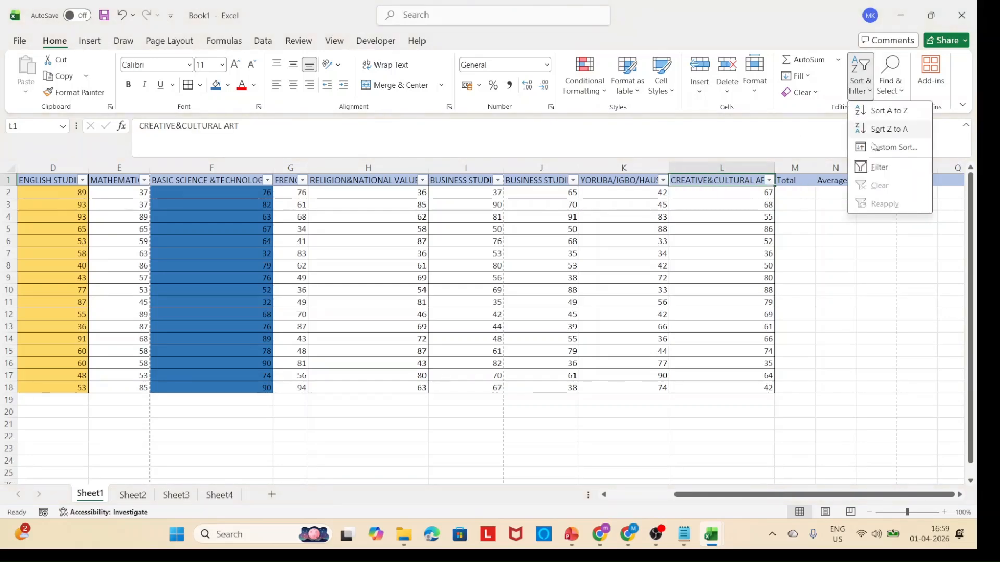
click(864, 167)
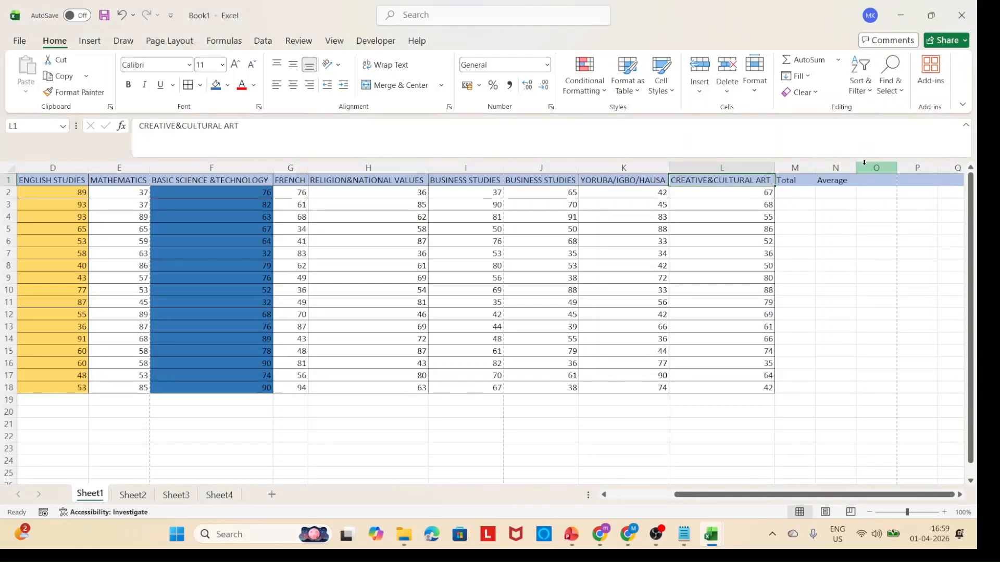
click(787, 182)
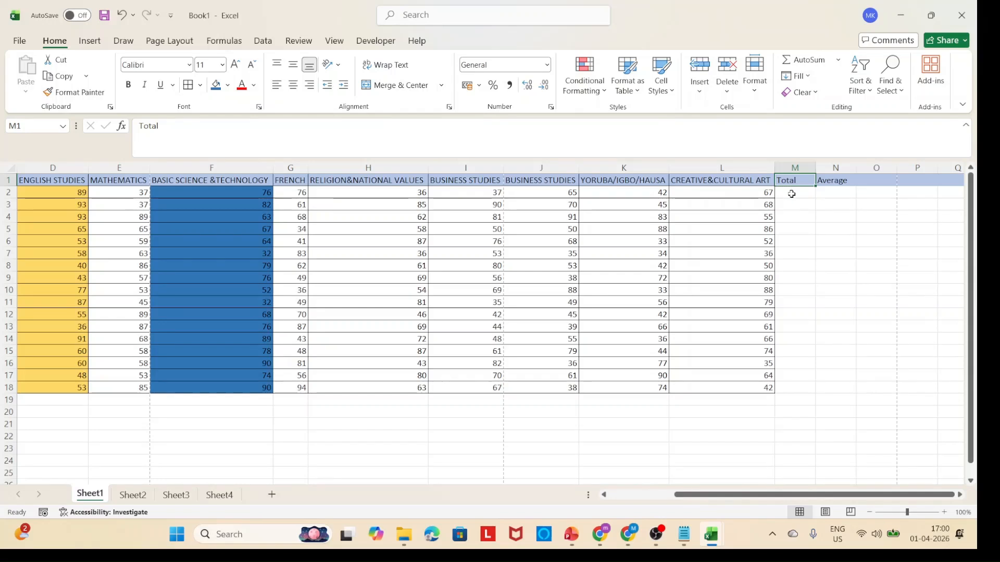
Step: Enter =SUM(D2:L2) in M2 to total the first student's scores
click(791, 194)
text(=)
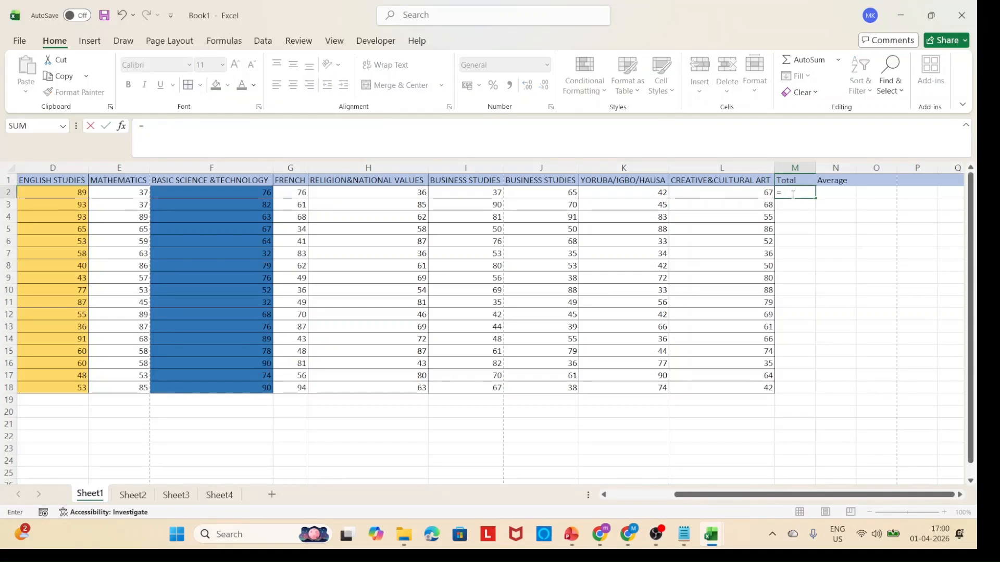
text(sum)
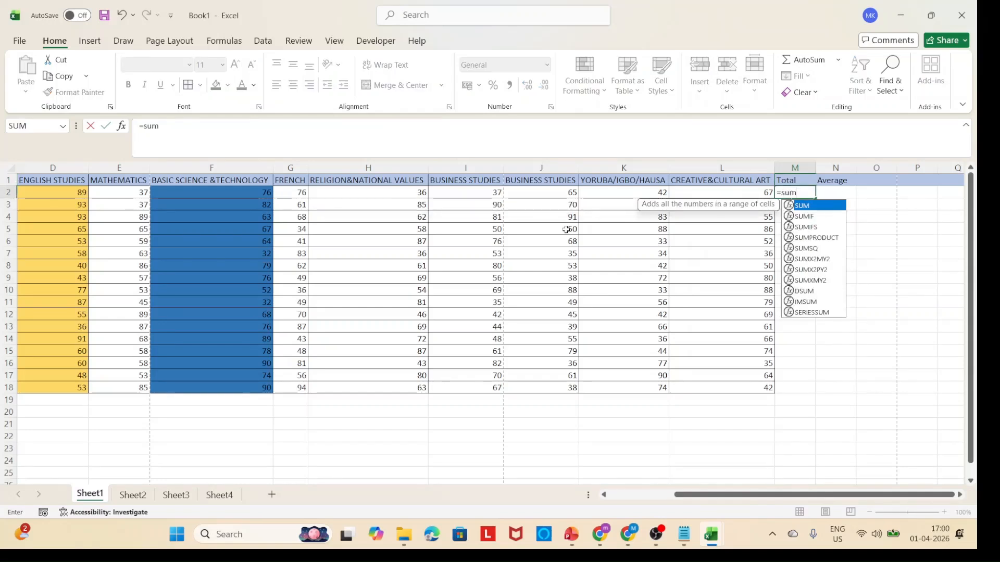
scroll(566, 230, left, 3)
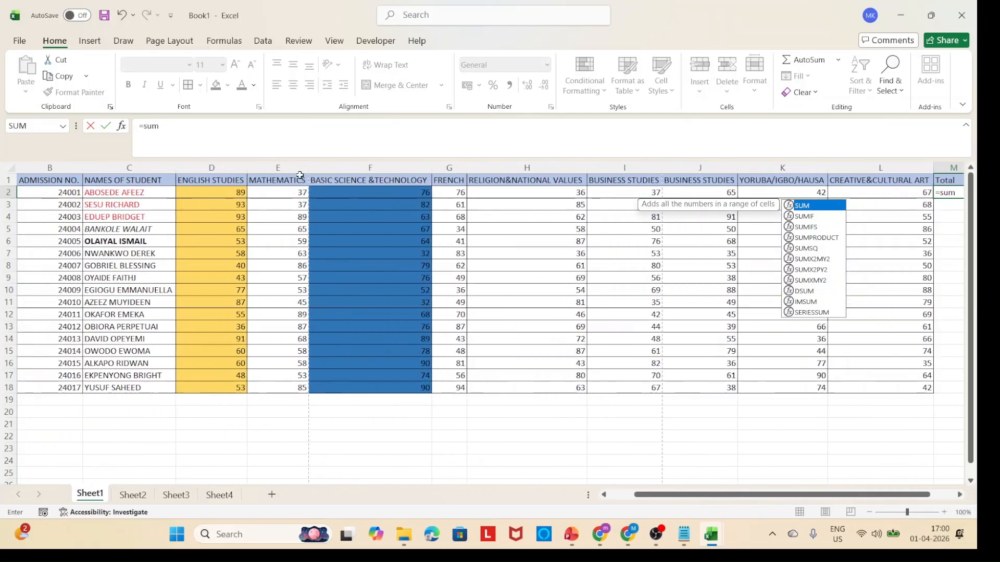
click(229, 192)
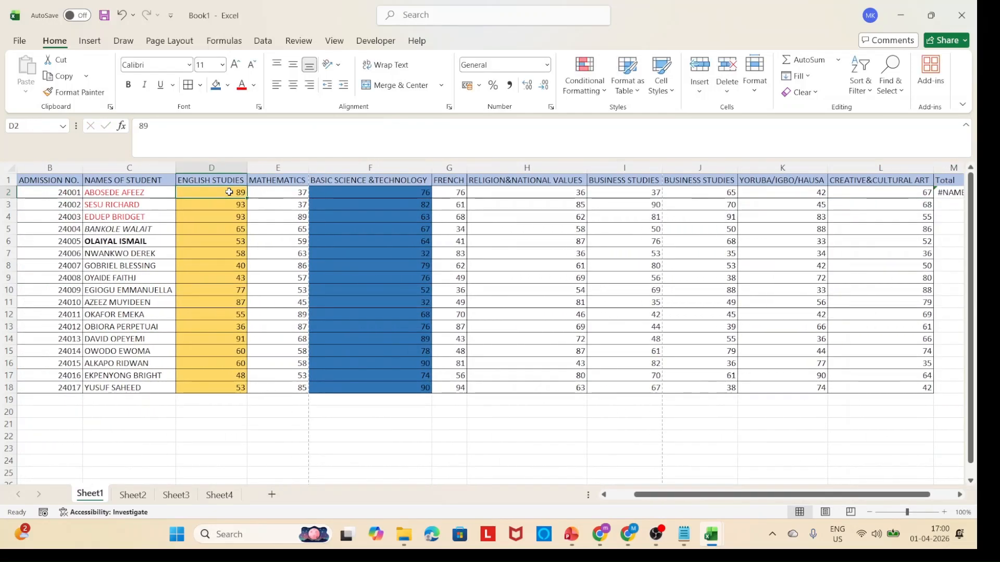
drag(229, 192, 743, 191)
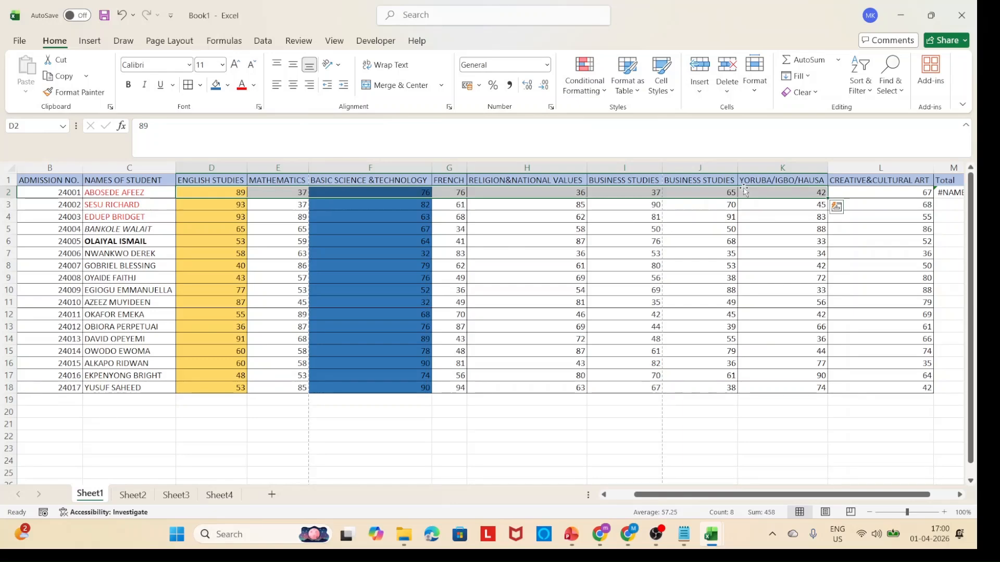
scroll(910, 193, right, 2)
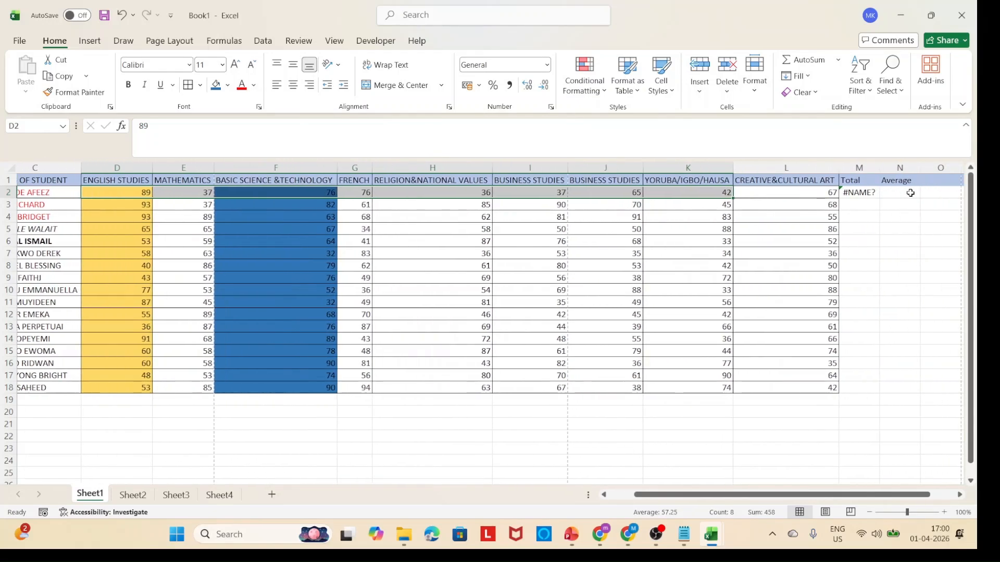
click(885, 194)
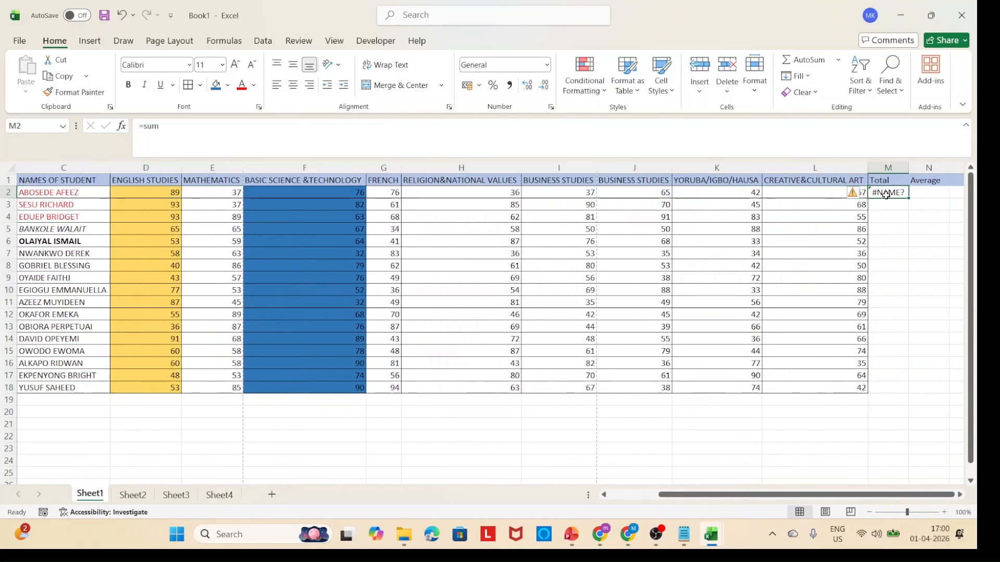
key(Delete)
text(=)
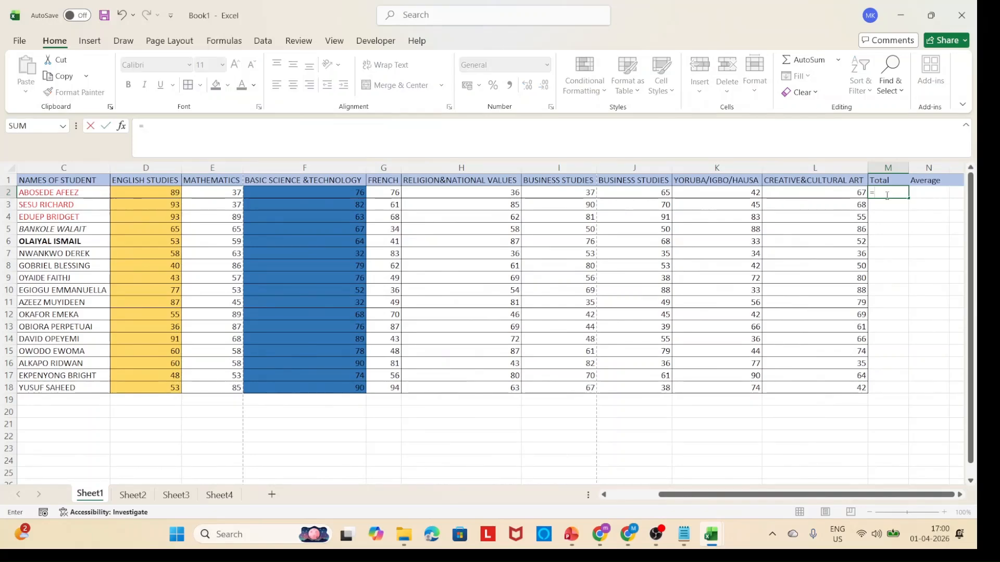
text(sum)
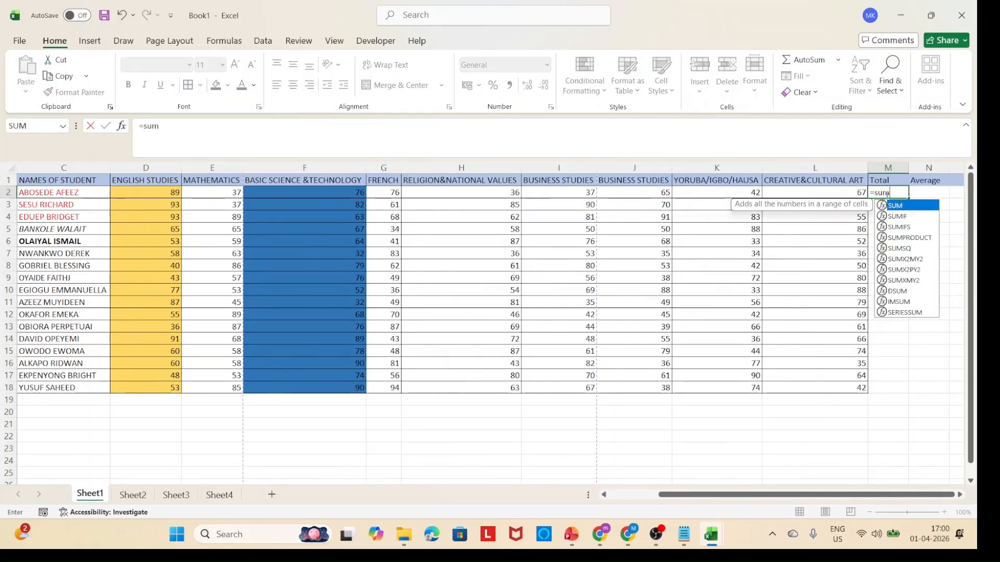
text(()
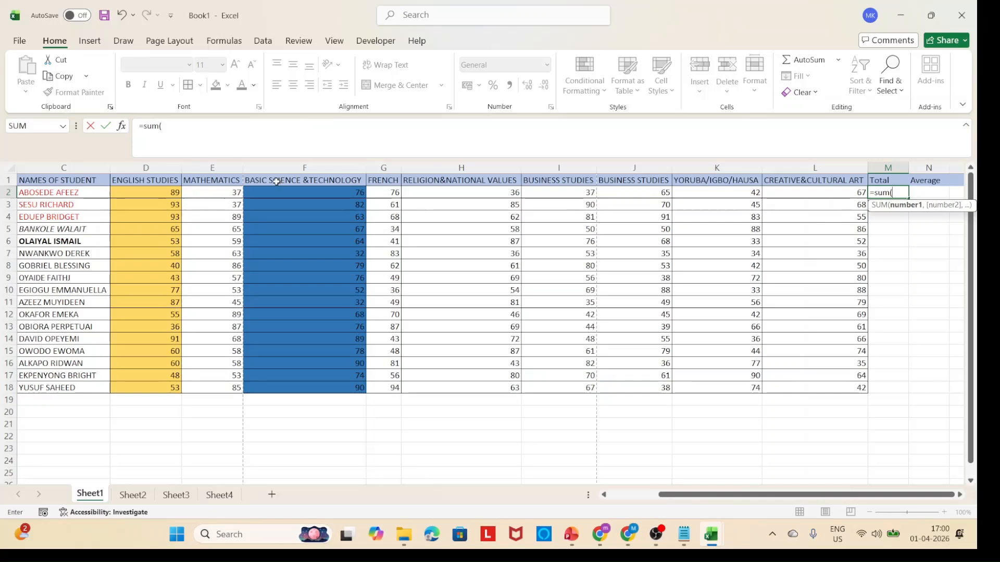
click(152, 192)
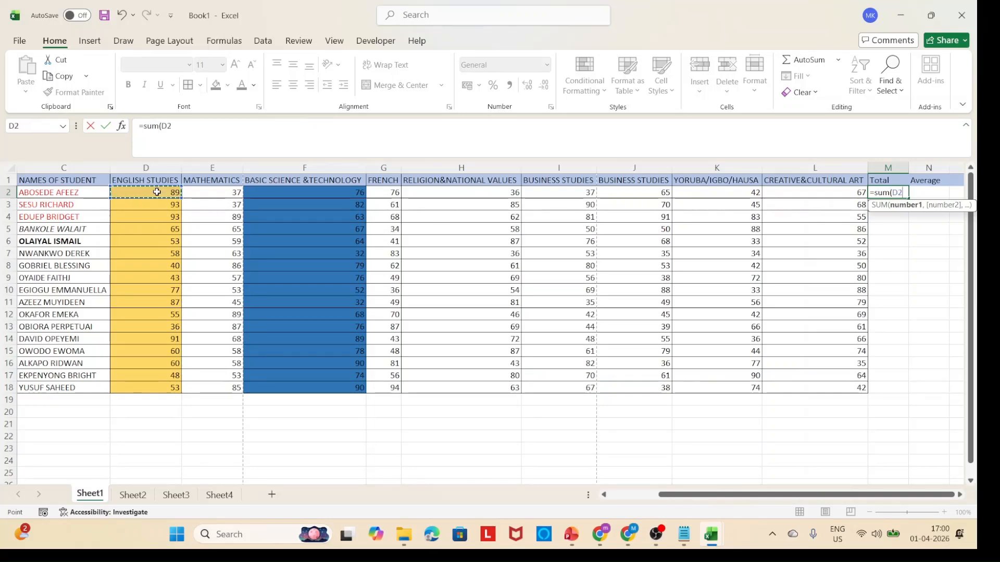
drag(157, 192, 804, 194)
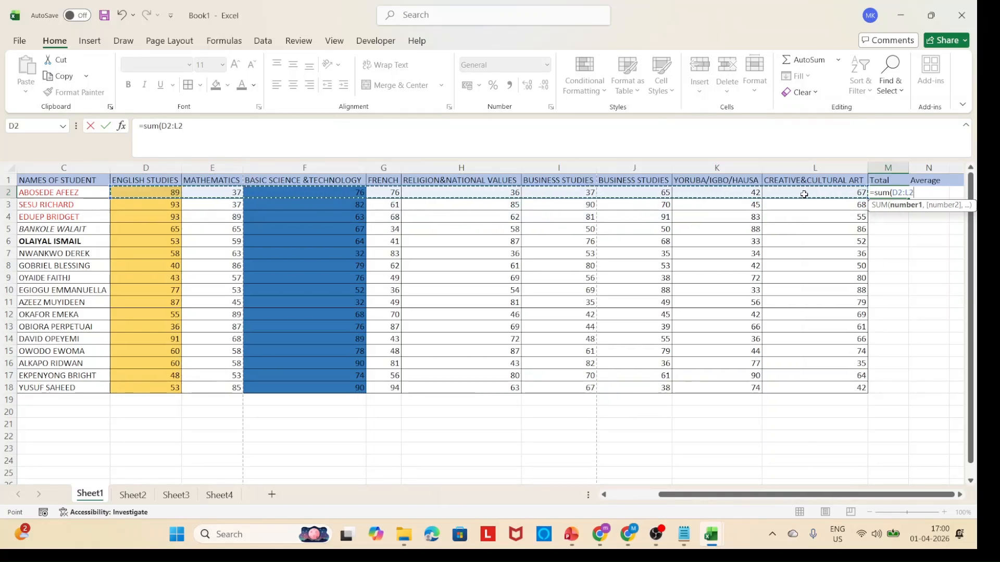
text())
key(Return)
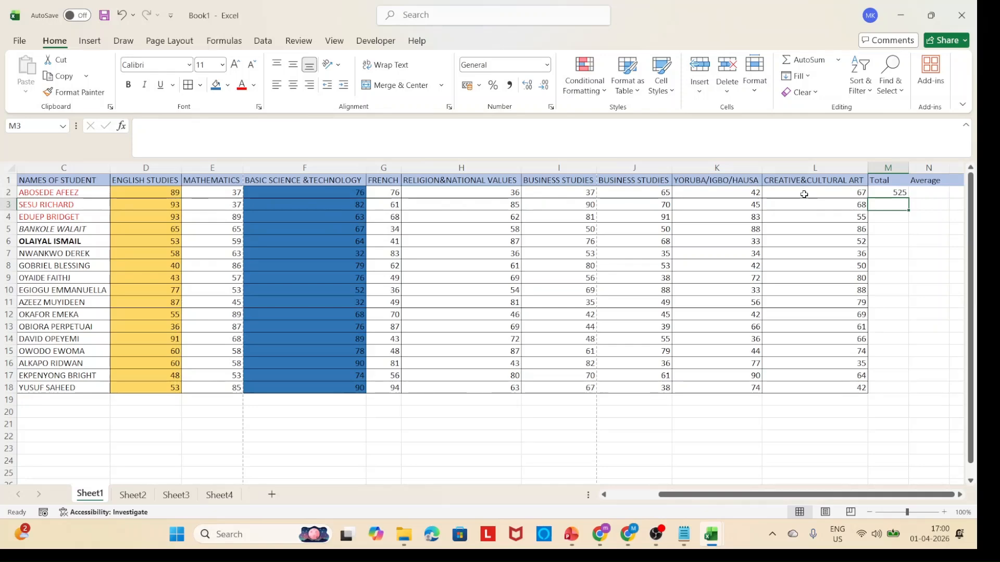
Step: Copy the M2 total formula down to M18 for all 17 students
click(889, 193)
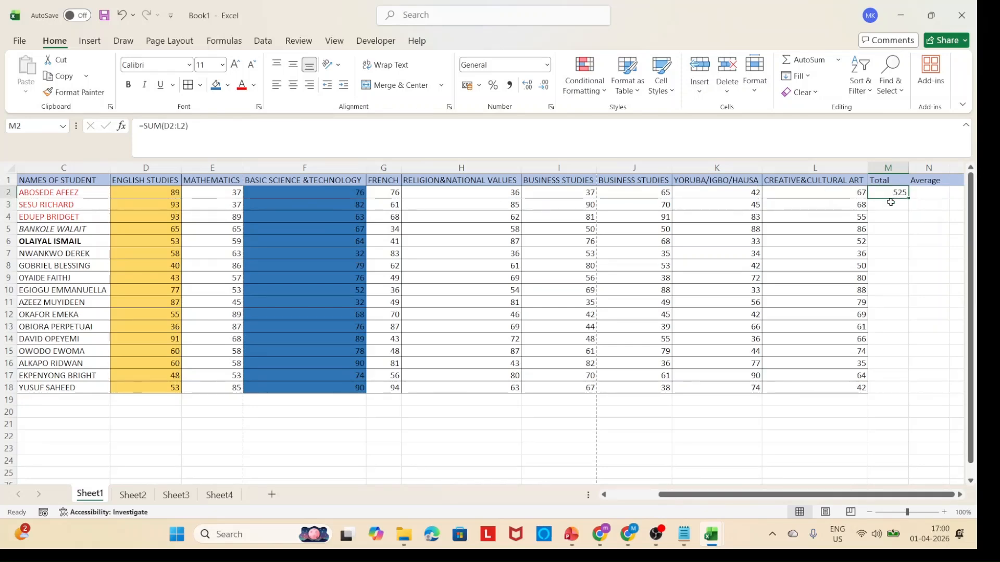
click(888, 207)
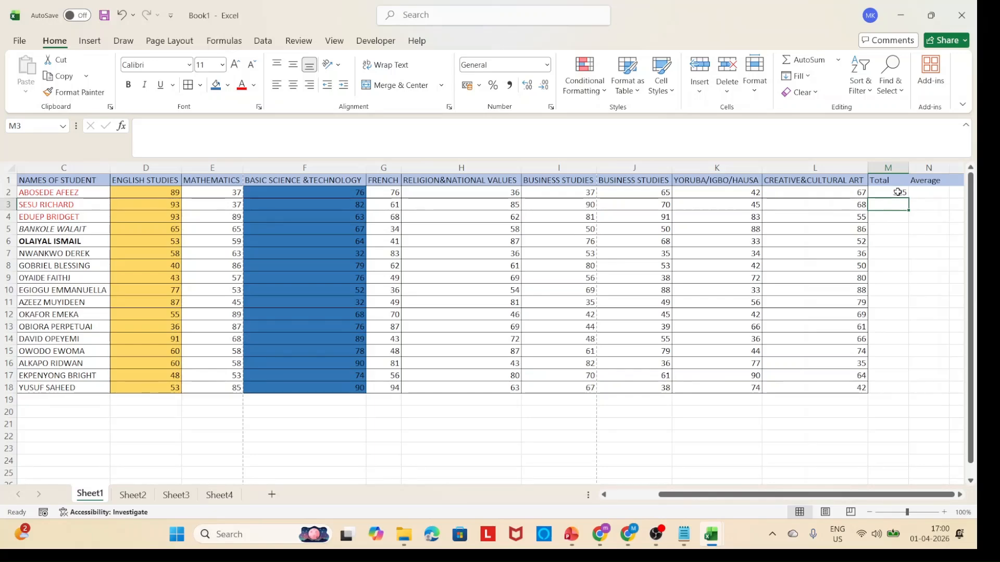
click(898, 193)
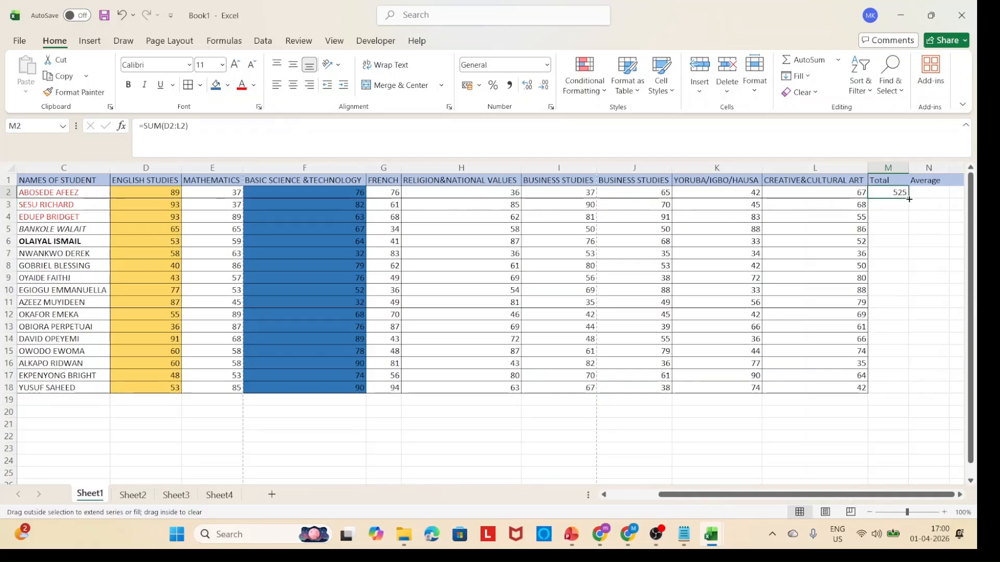
double_click(908, 199)
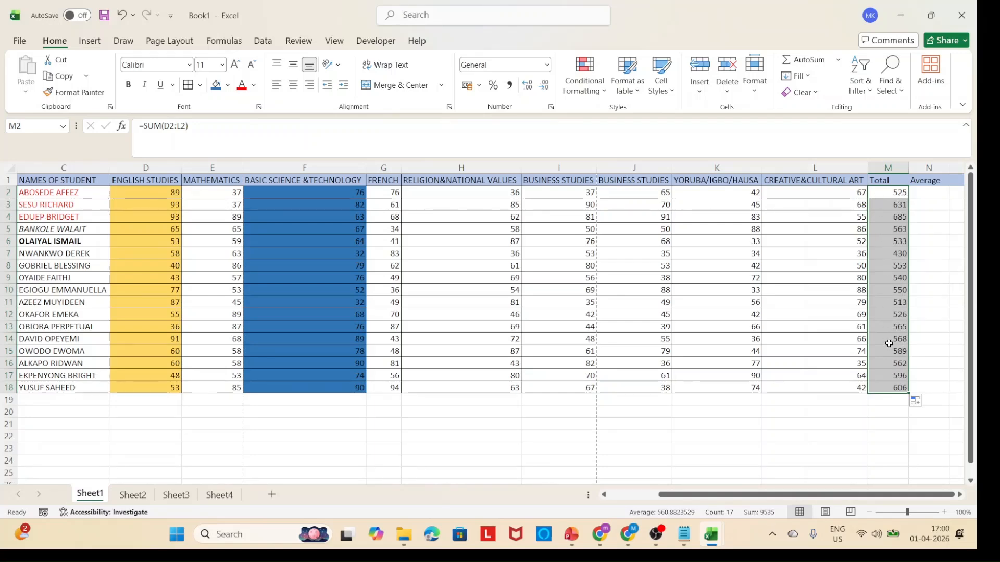
click(929, 195)
Step: Enter =AVERAGE(M2/600)*100 in N2 and fill it down to N18
text(=avg)
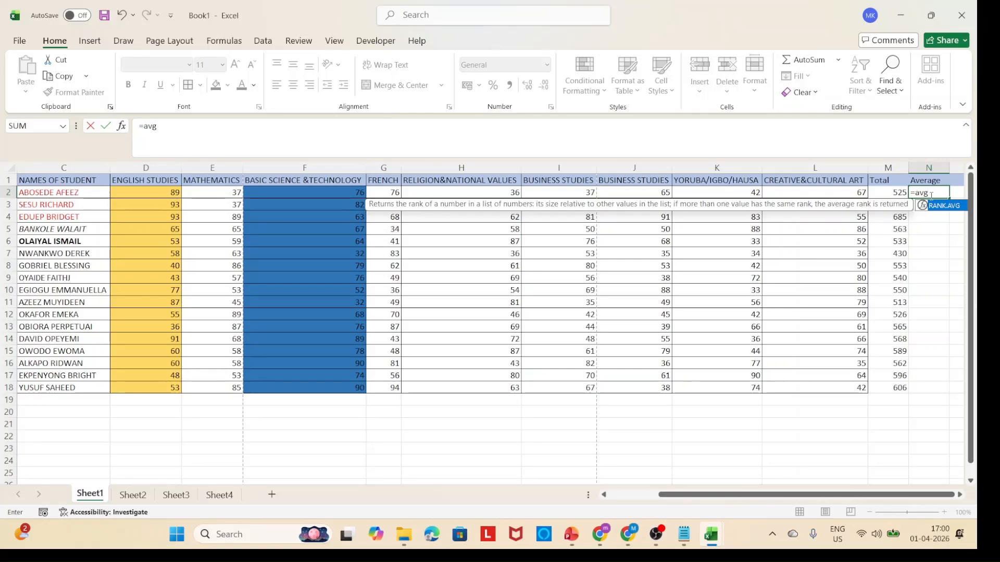
key(BackSpace)
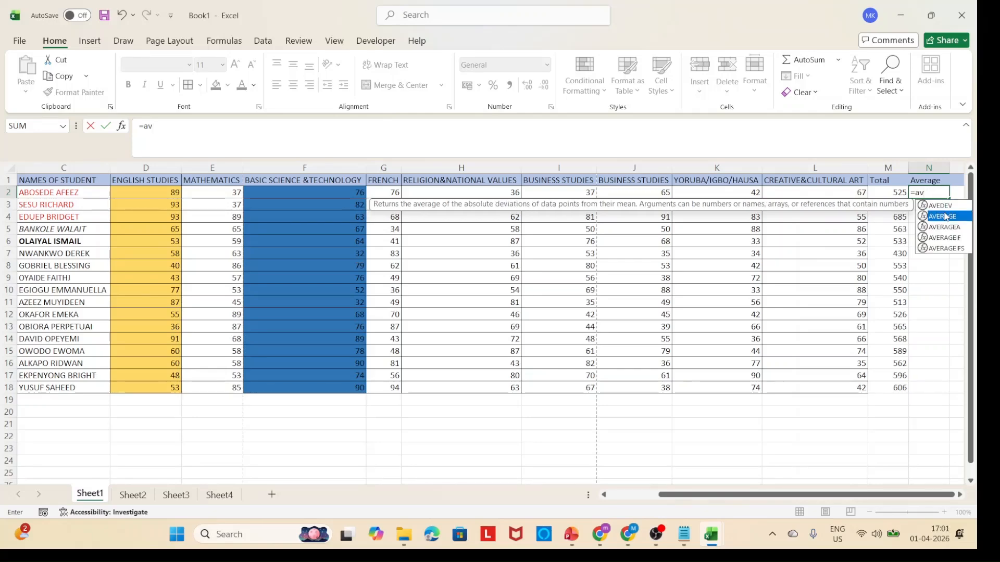
double_click(943, 215)
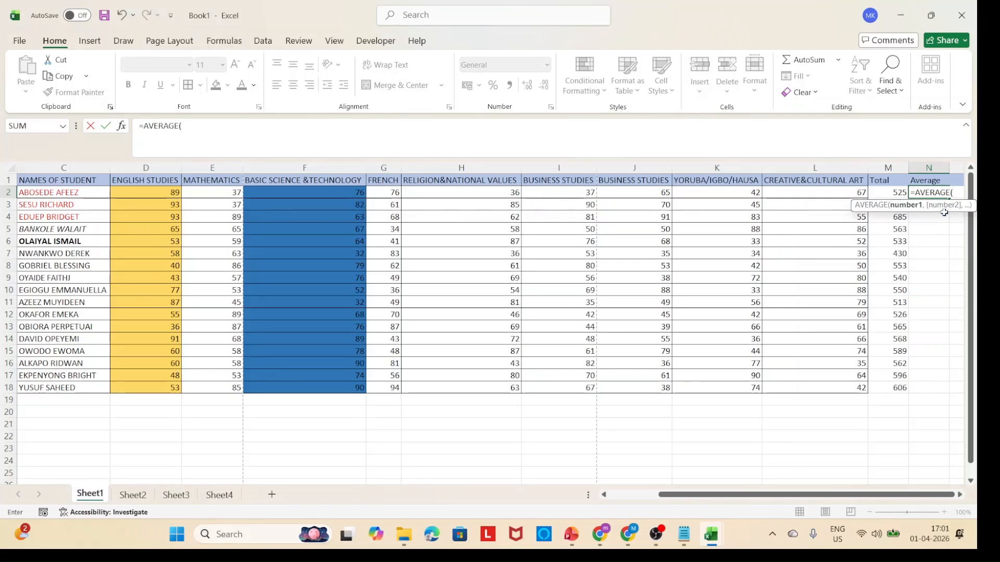
click(884, 192)
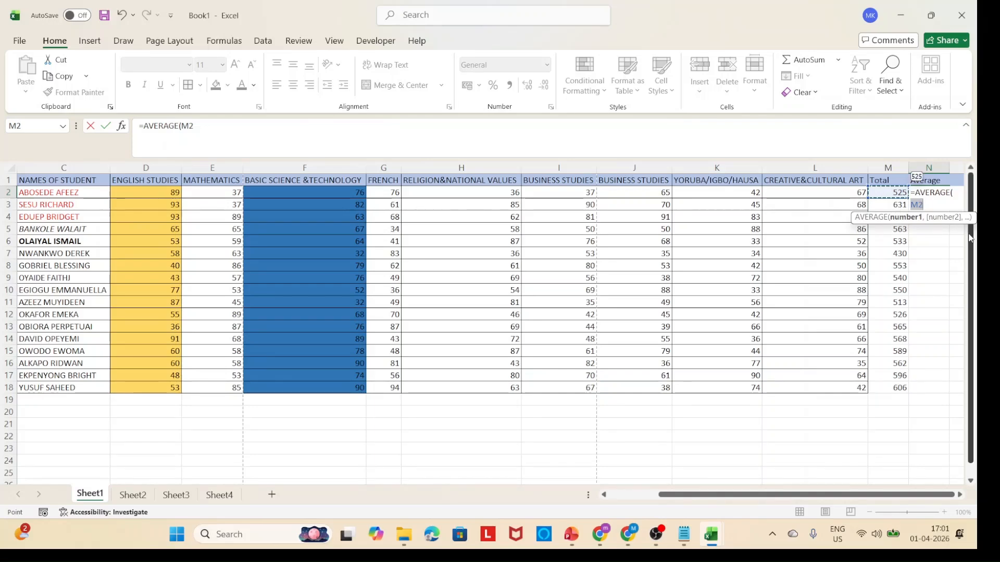
text(/)
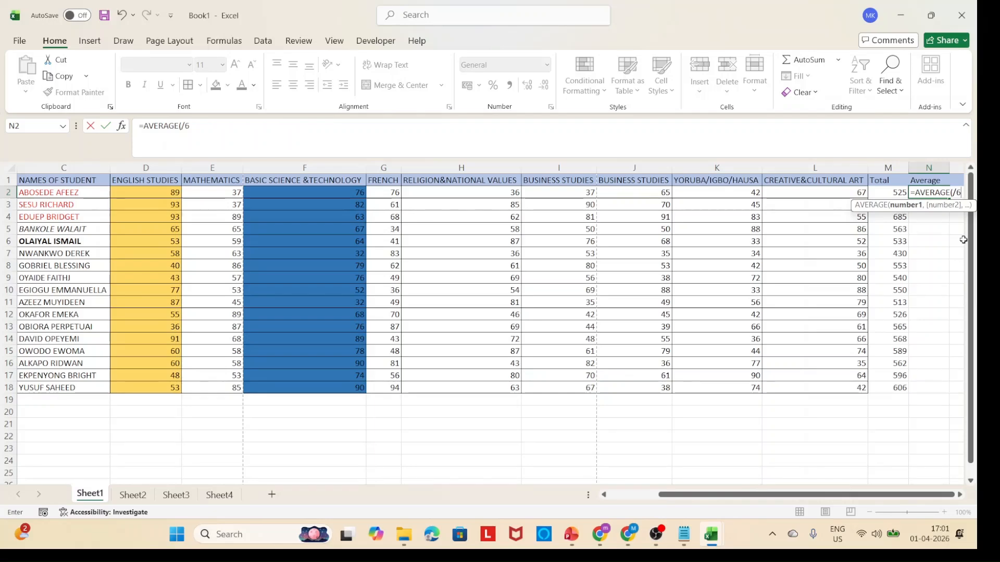
text(600)
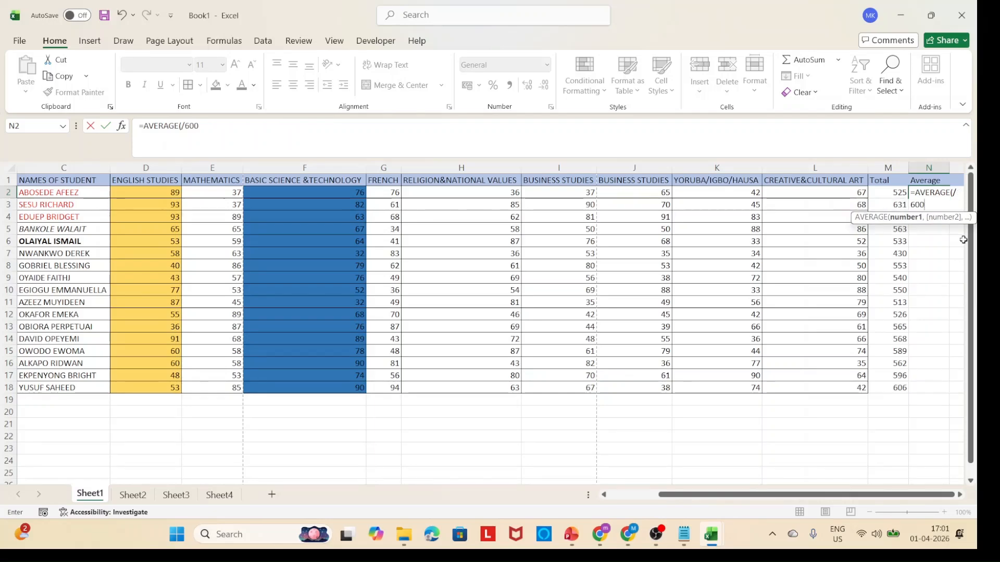
key(BackSpace)
key(BackSpace)
key(BackSpace)
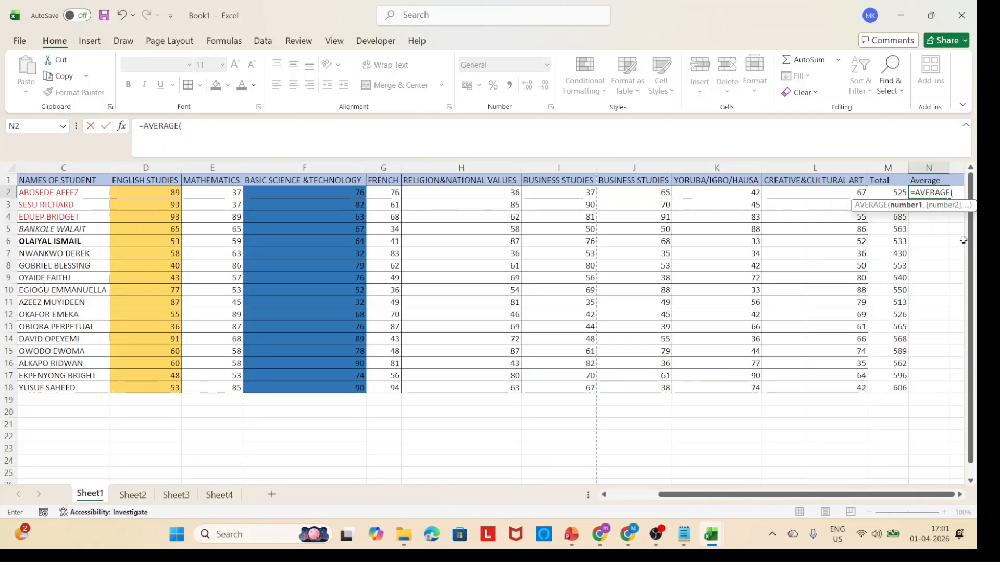
text(M2)
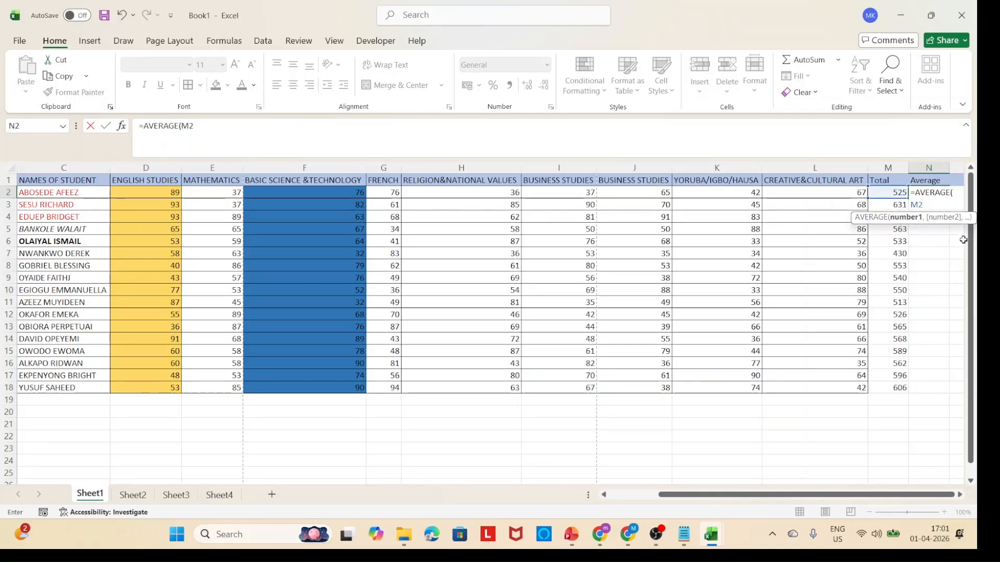
text(/600))
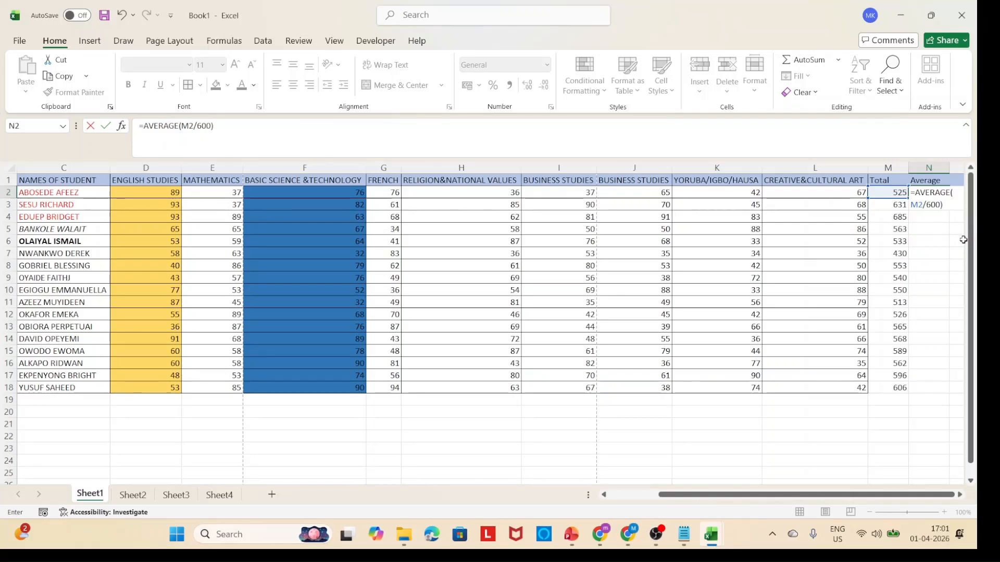
text(*100)
key(Return)
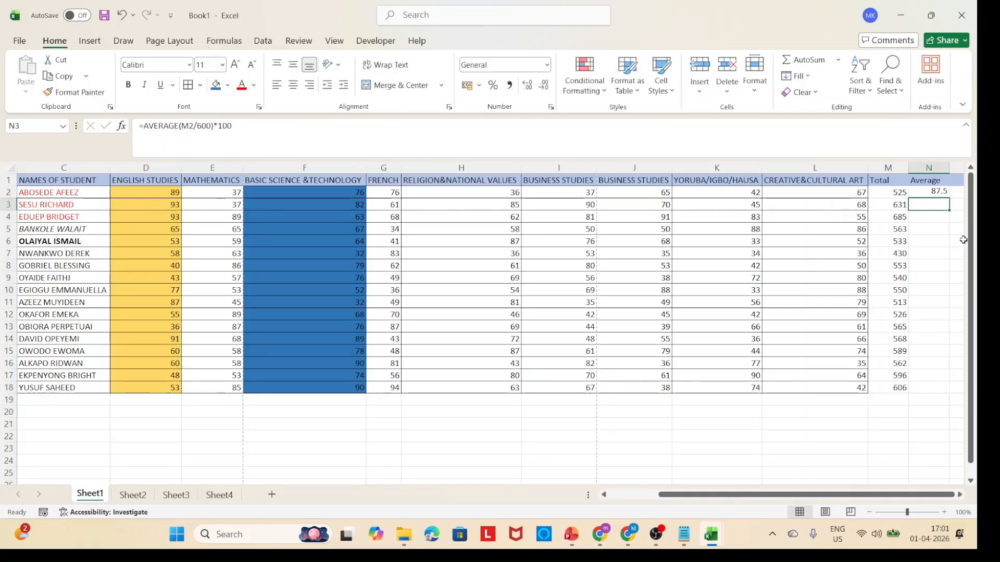
click(934, 194)
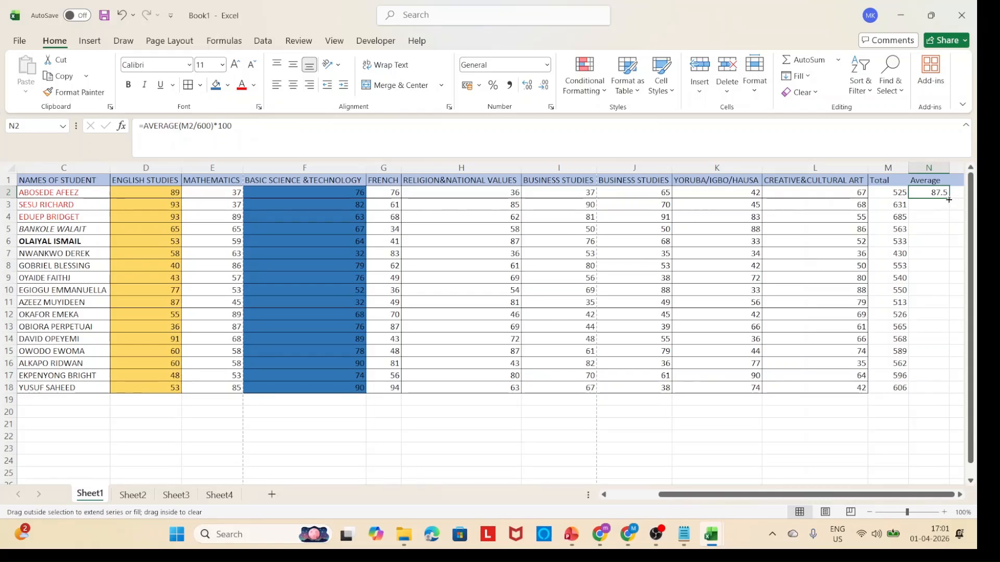
double_click(951, 197)
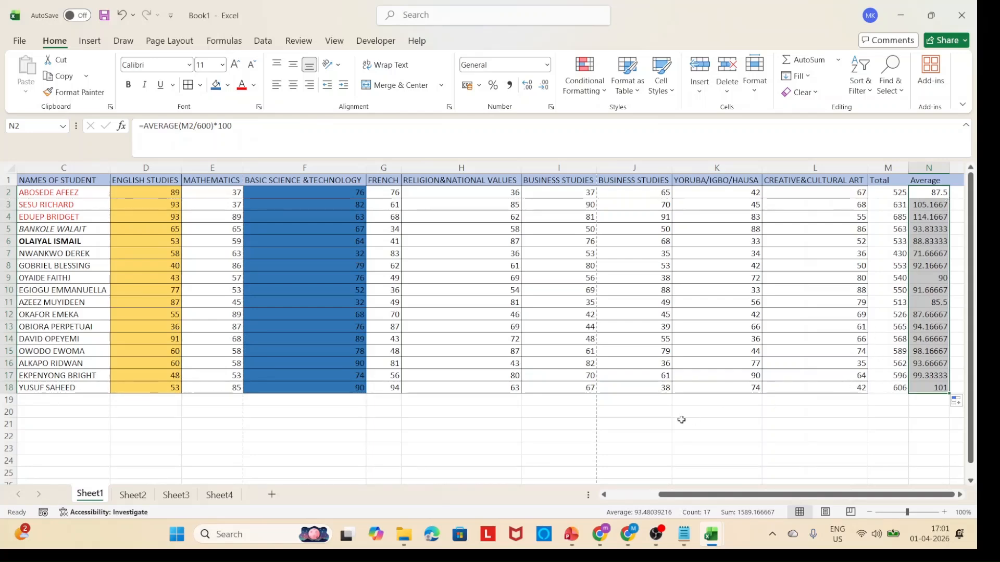
Step: Change N2's divisor from 600 to 900 and refill the Average formula down to N18
scroll(681, 418, left, 2)
scroll(681, 420, left, 1)
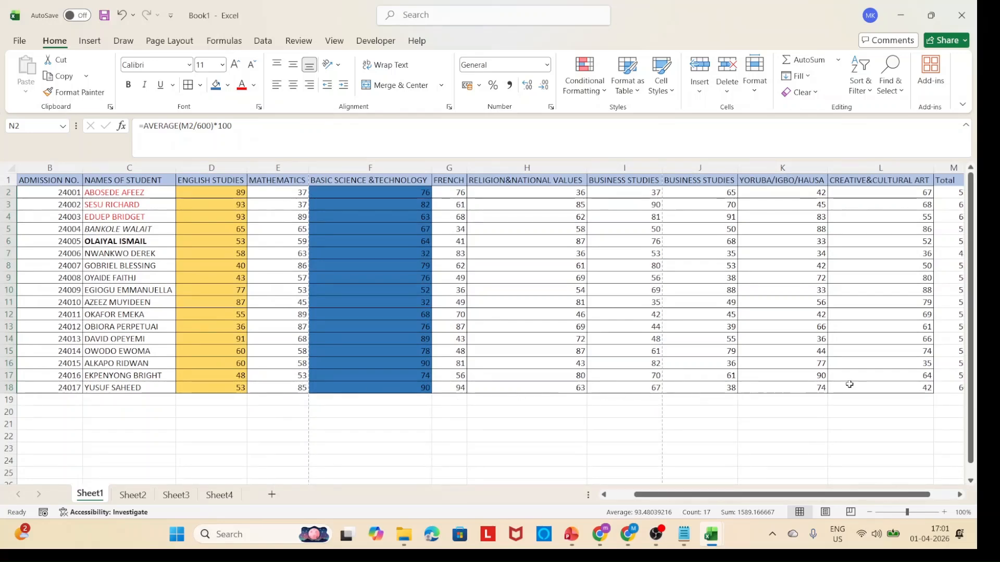
scroll(880, 383, right, 5)
scroll(880, 382, right, 2)
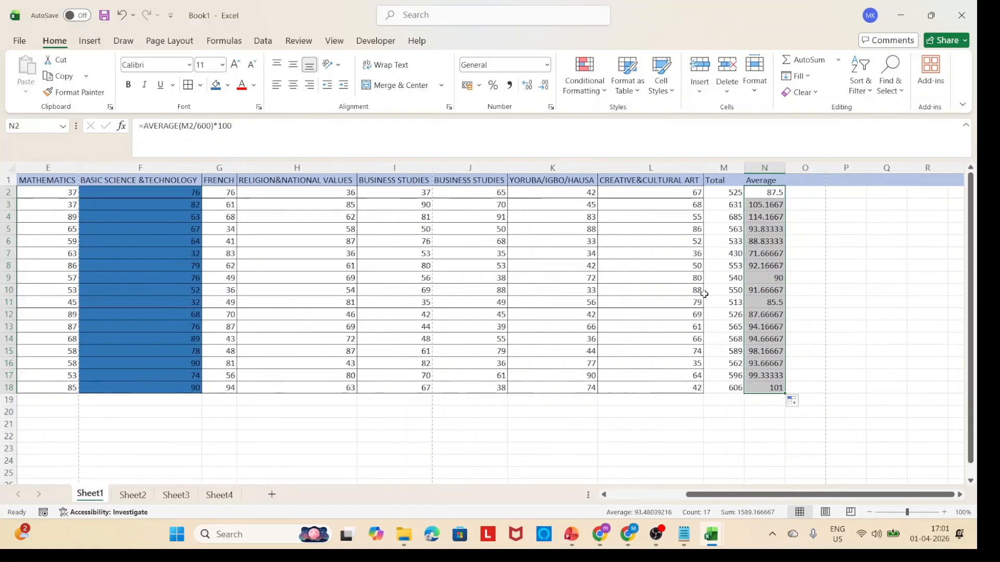
click(729, 194)
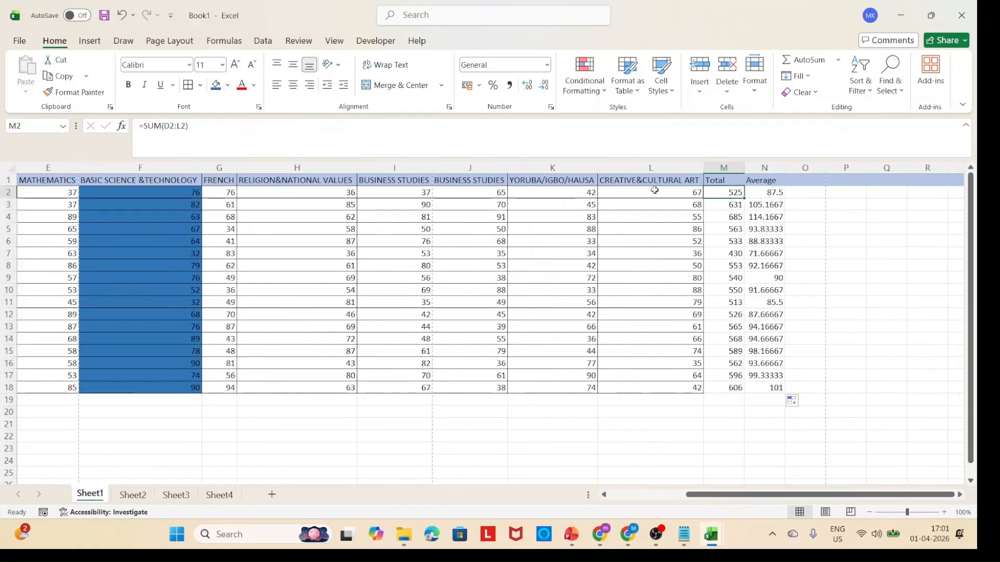
click(768, 192)
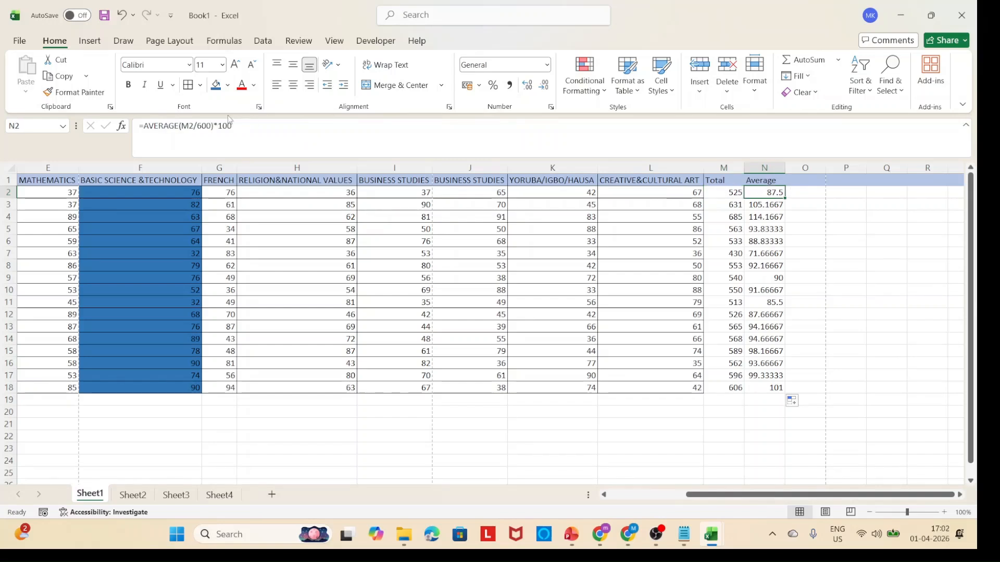
click(205, 125)
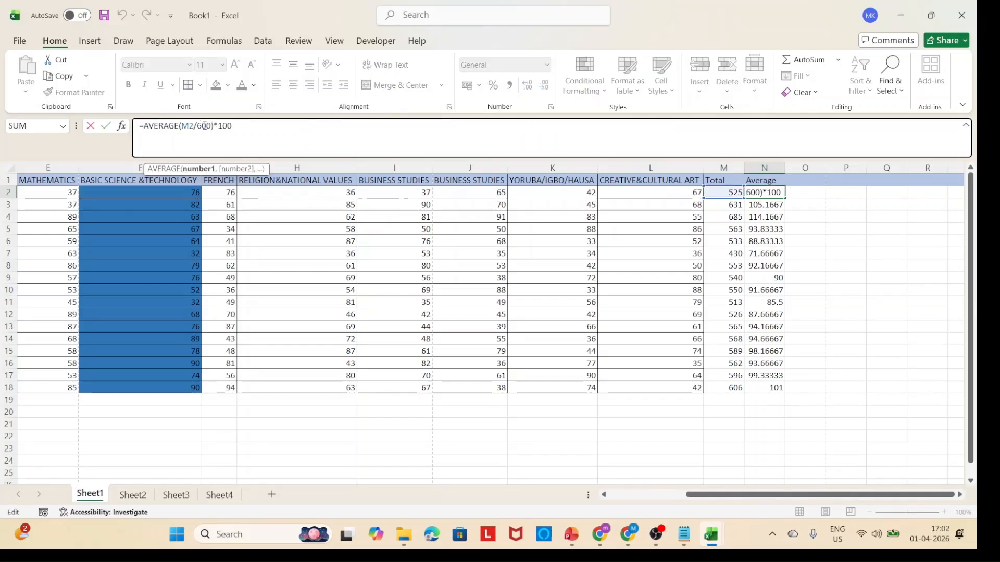
key(BackSpace)
text(9)
click(795, 215)
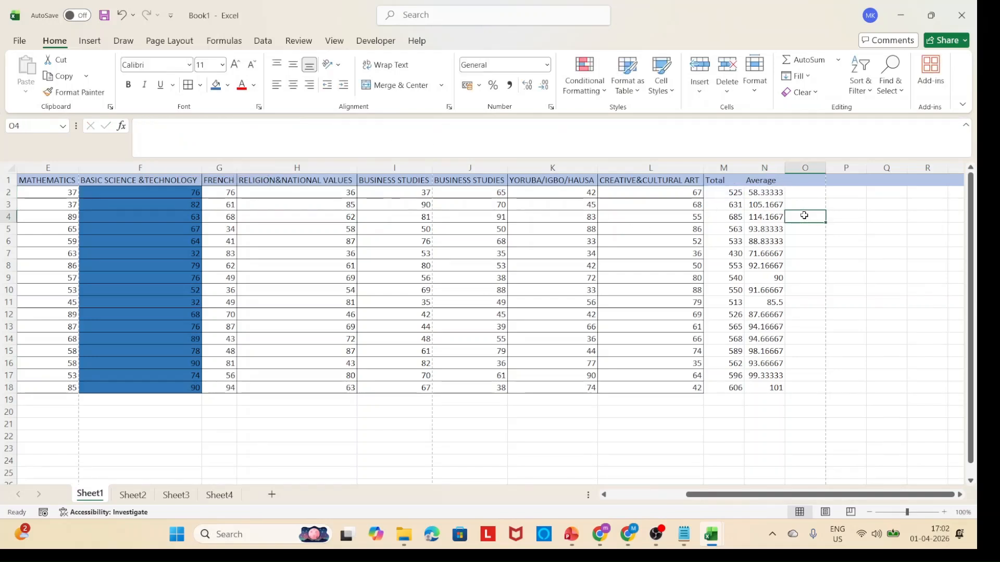
click(772, 194)
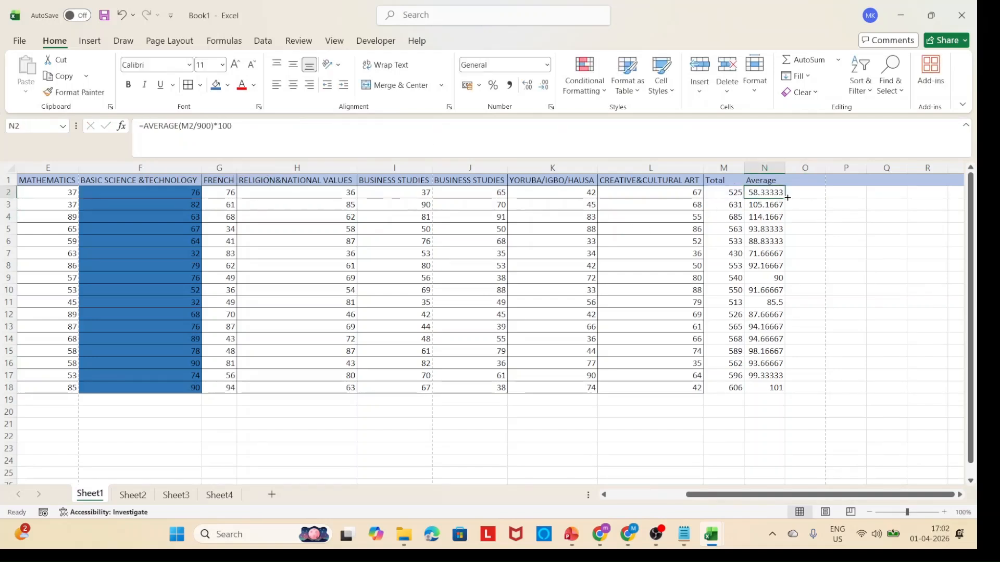
double_click(786, 198)
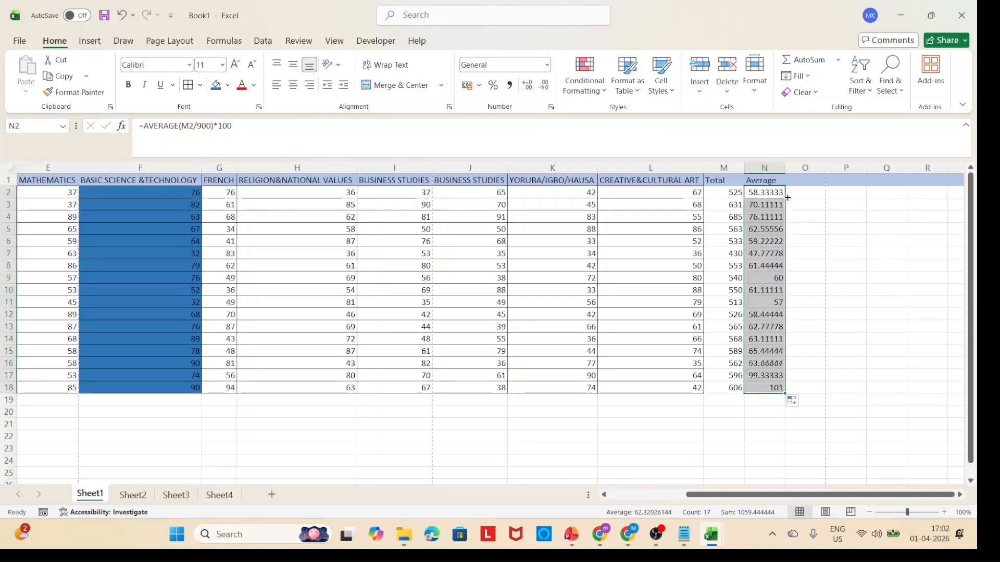
Step: Check the recalculated Average values, then select the Total and Average columns M1:N18
click(761, 255)
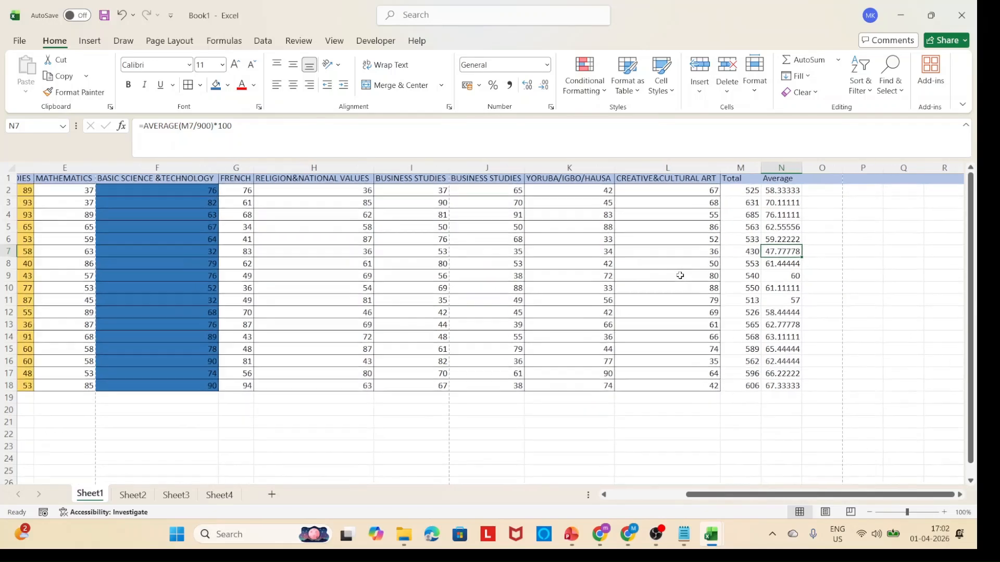
scroll(680, 274, left, 1)
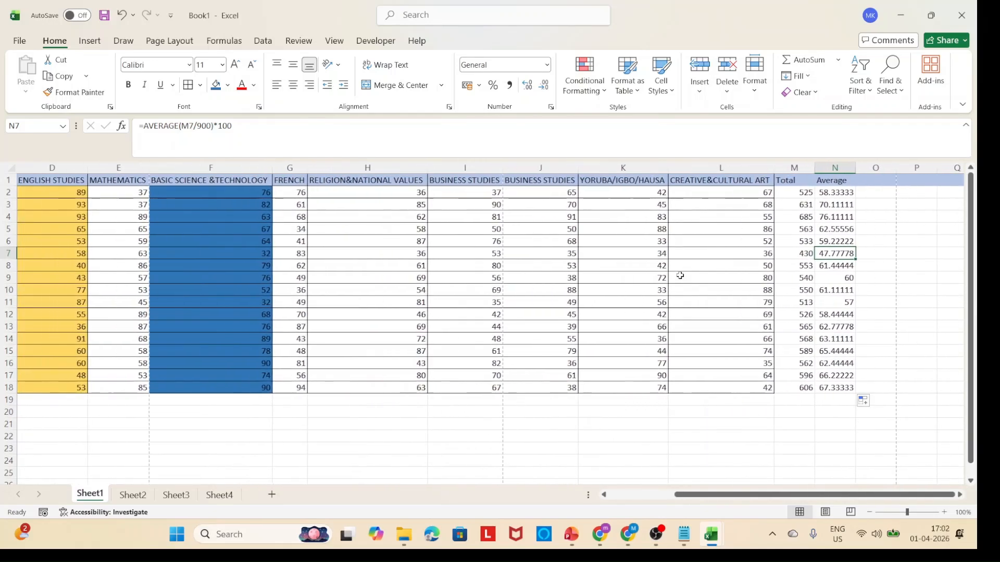
click(834, 218)
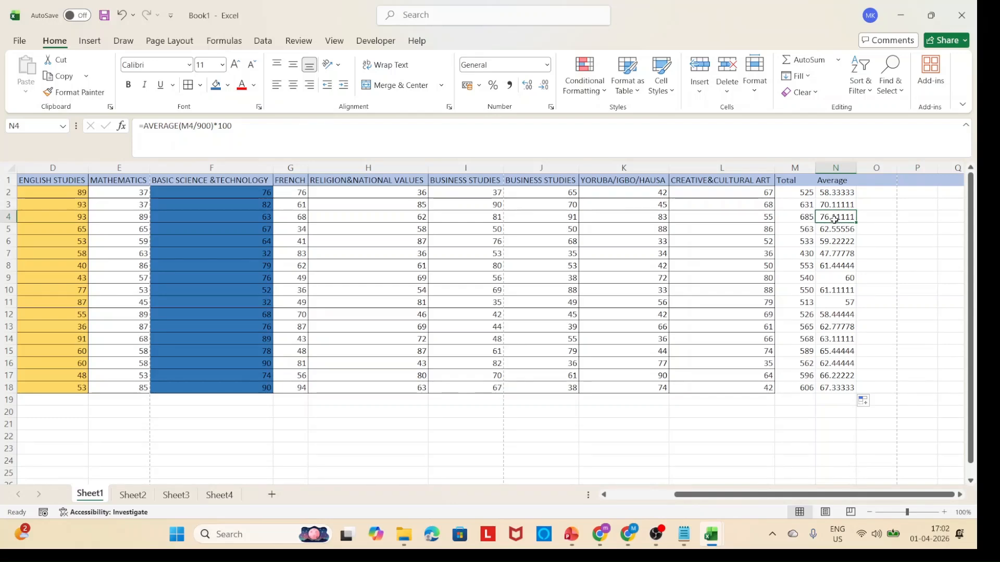
click(836, 193)
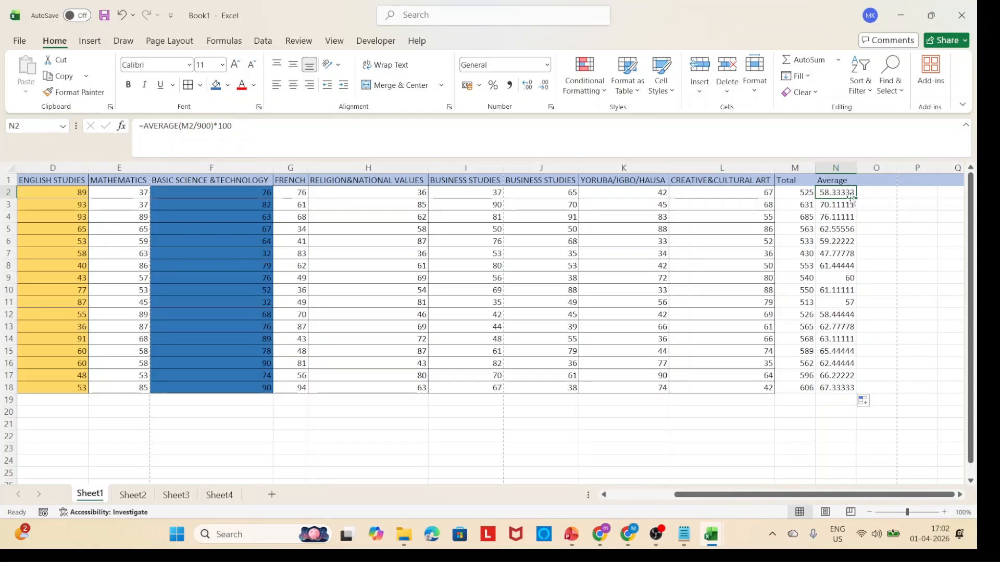
drag(784, 180, 845, 389)
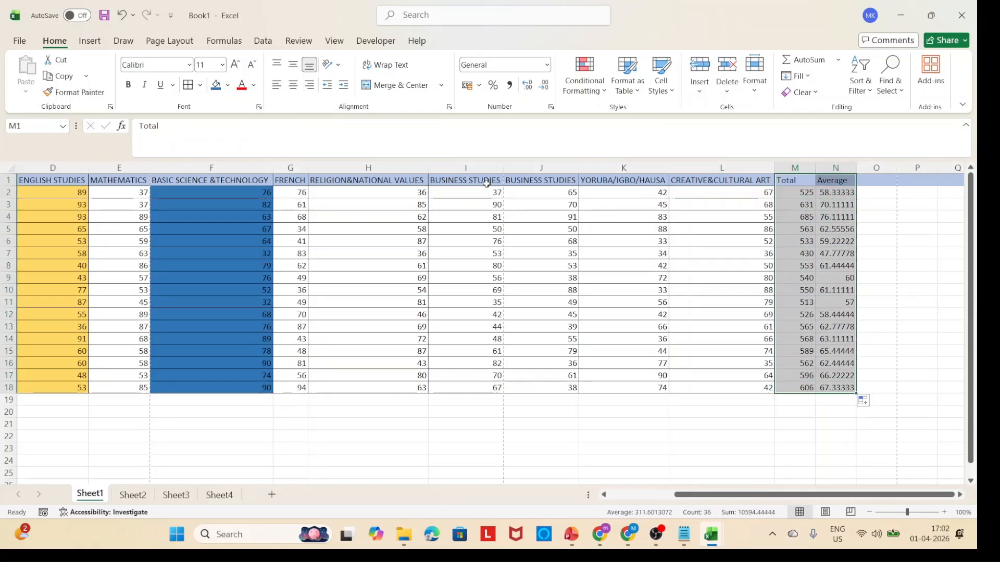
Step: Apply All Borders to the Total and Average columns M1:N18
click(188, 86)
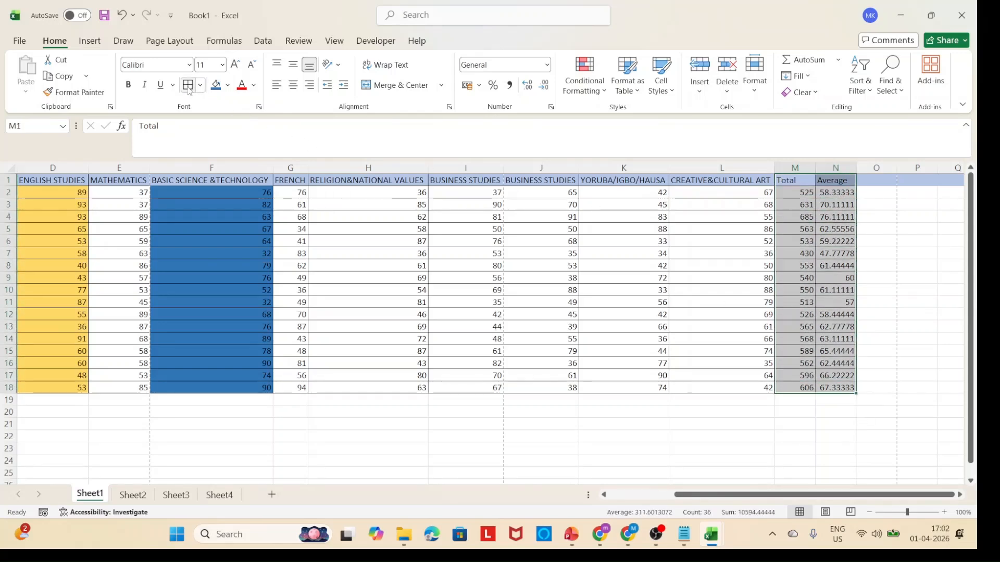
click(450, 294)
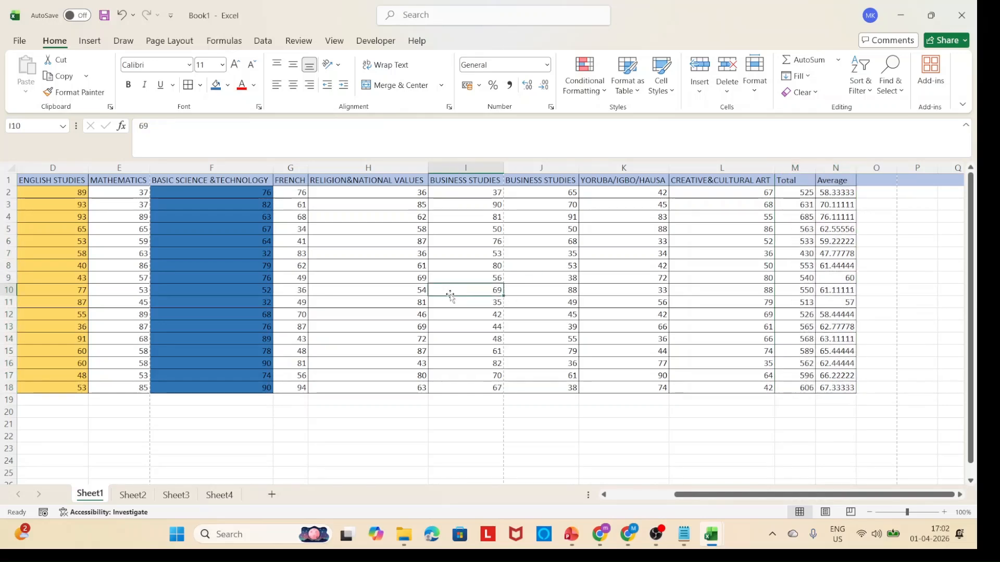
scroll(450, 296, left, 3)
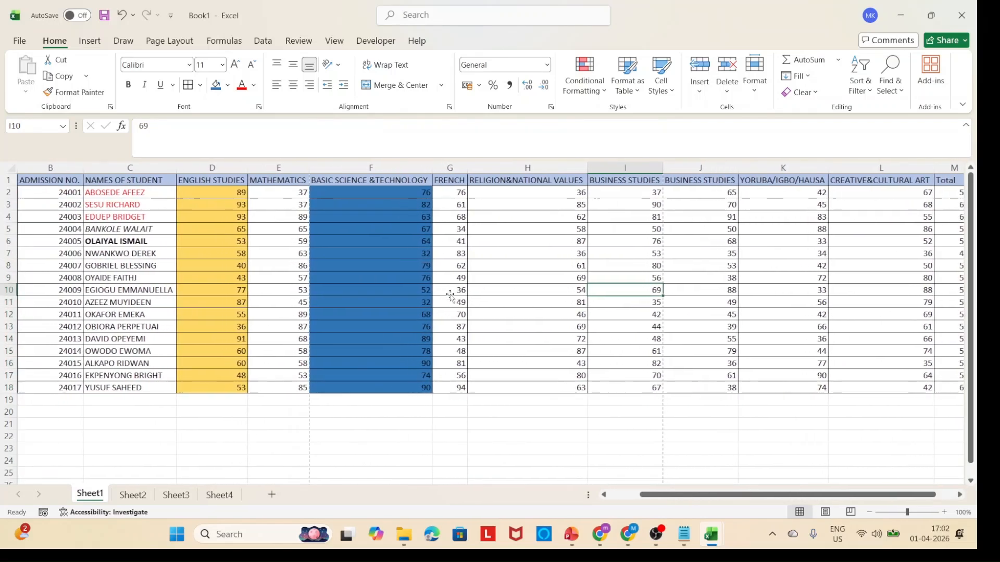
scroll(451, 295, left, 2)
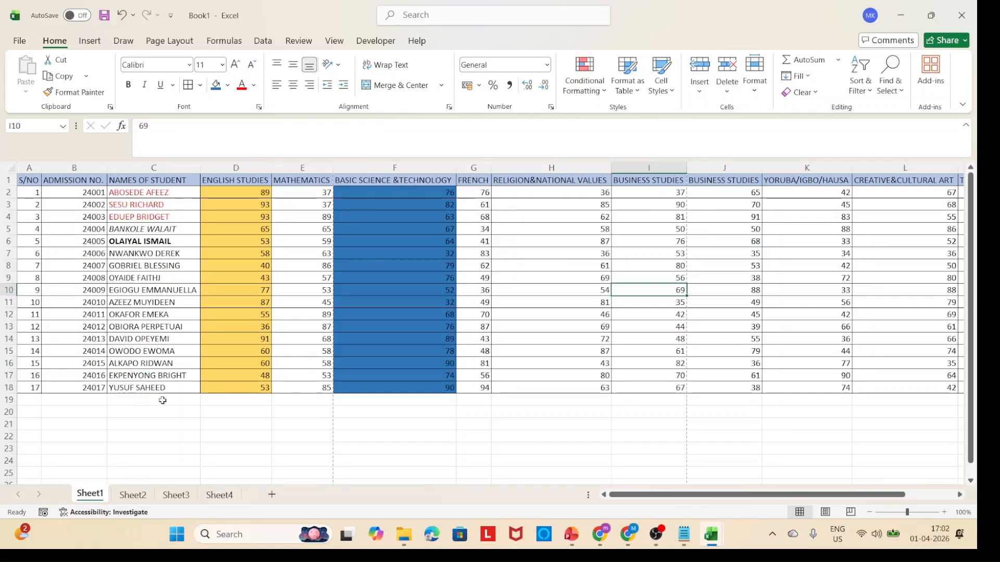
click(133, 494)
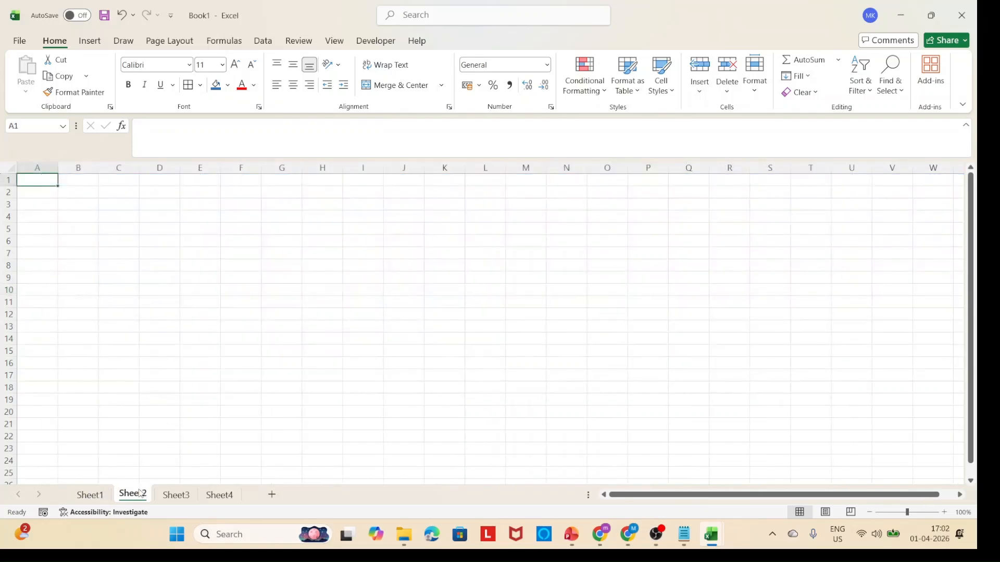
click(91, 495)
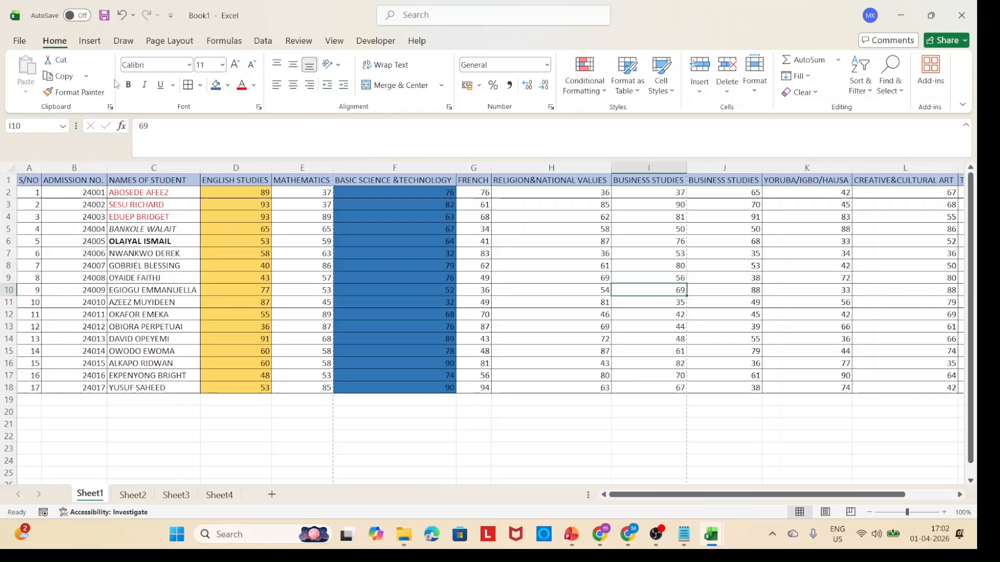
Step: Start a PivotTable from the Sheet1 scores table A1:N18
click(97, 45)
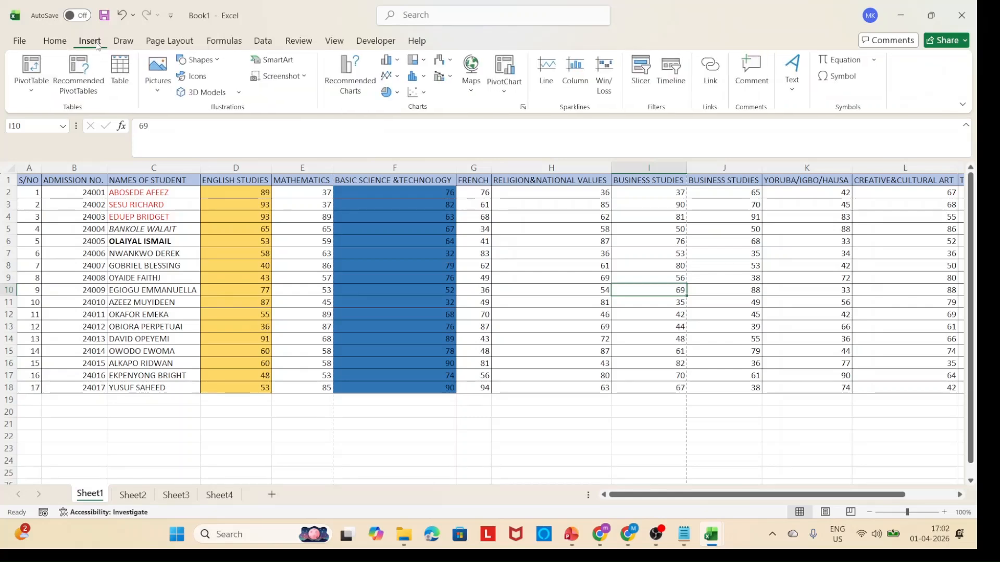
click(114, 205)
click(32, 70)
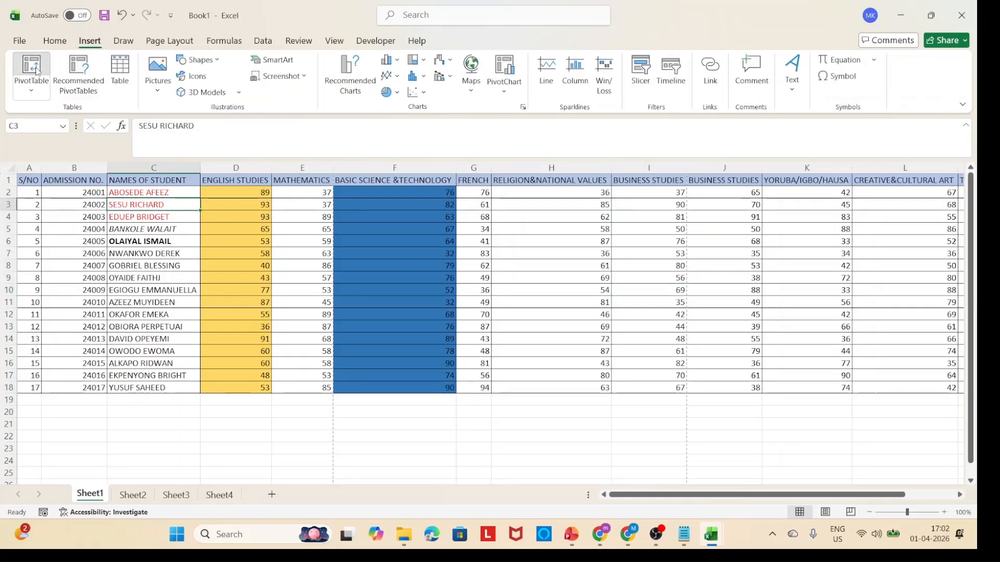
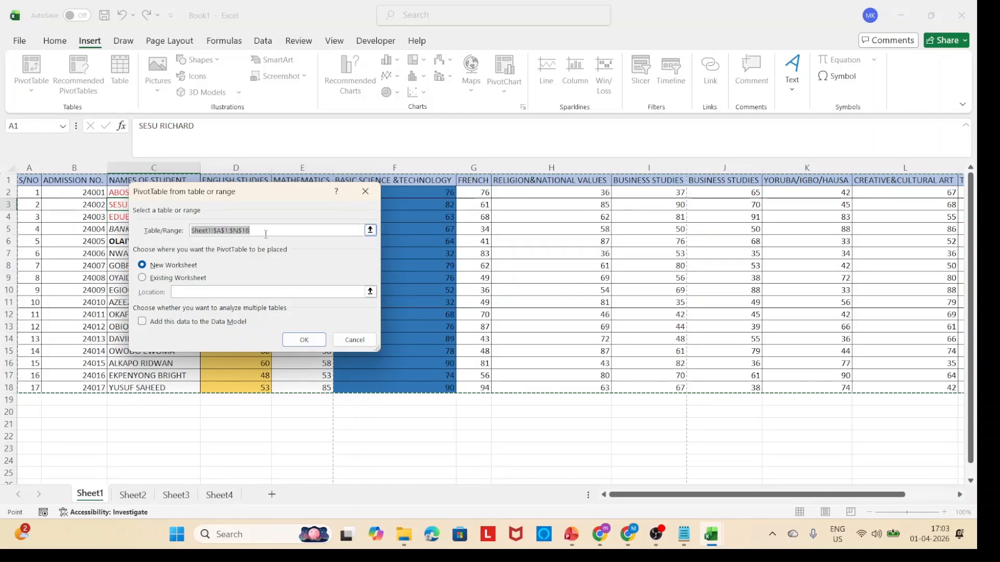
Step: Create the PivotTable on a new Sheet5 with NAMES OF STUDENT as the only row field
click(304, 340)
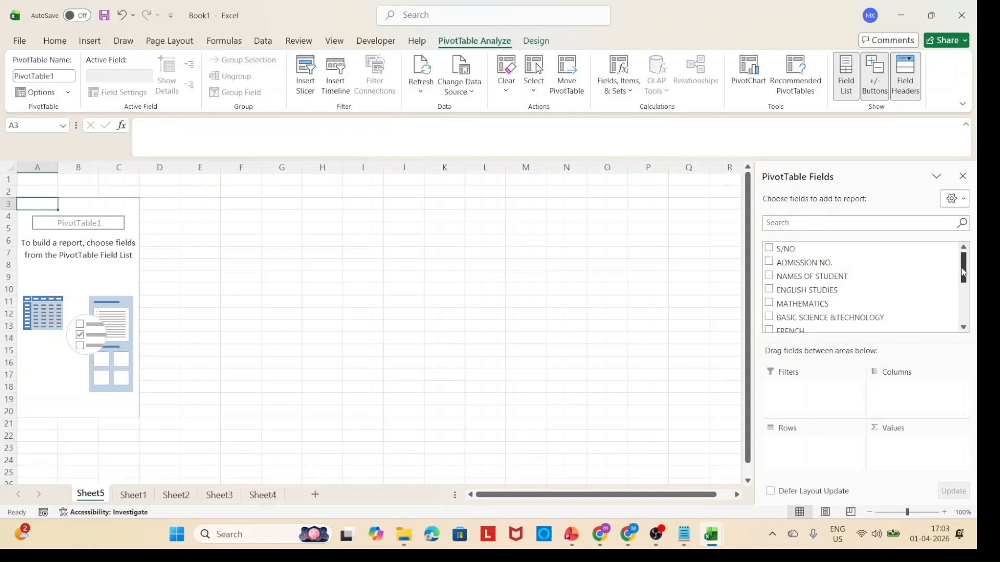
mouse_move(963, 270)
mouse_down()
mouse_move(963, 312)
mouse_move(972, 270)
mouse_up()
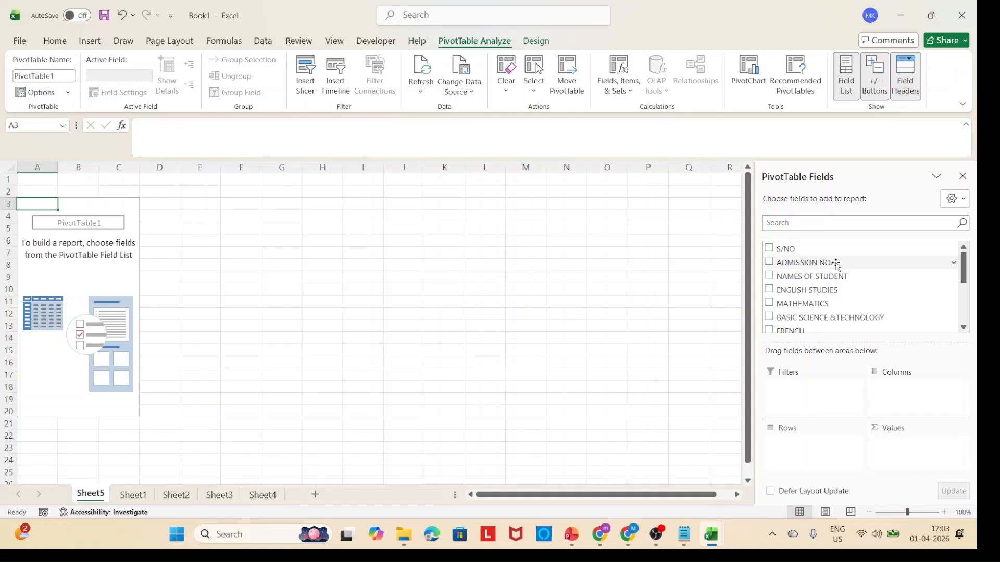
drag(809, 250, 821, 451)
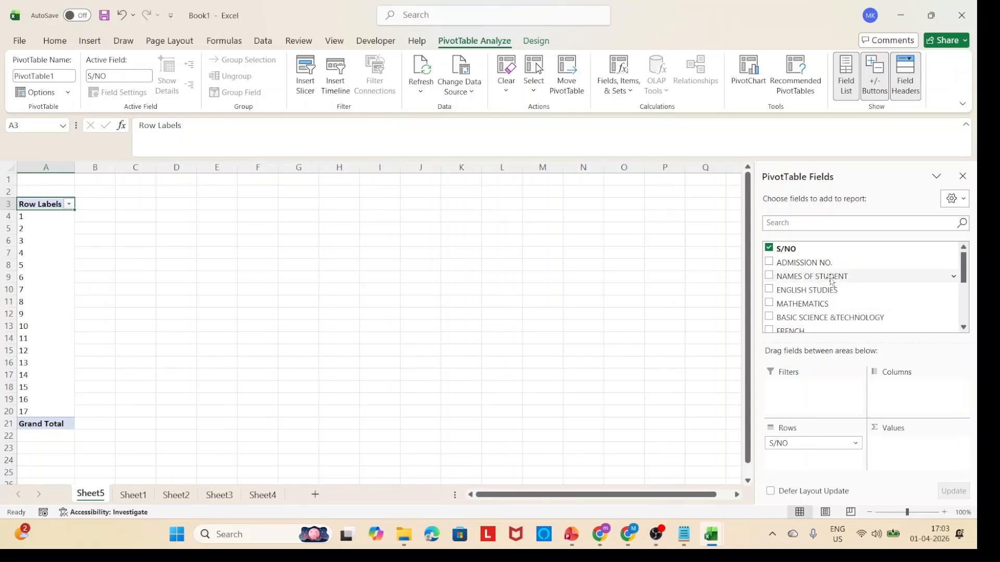
drag(832, 280, 808, 464)
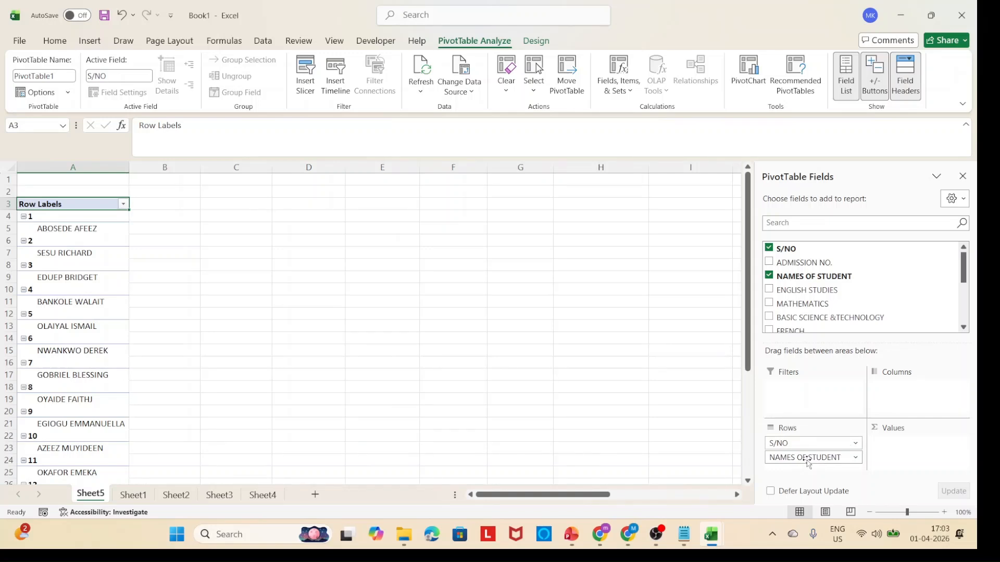
click(830, 446)
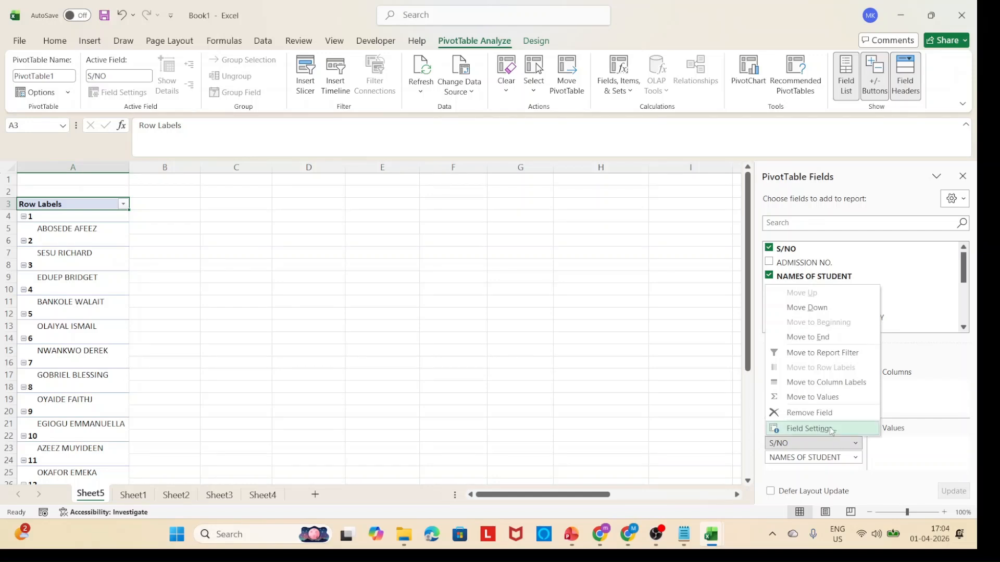
click(819, 414)
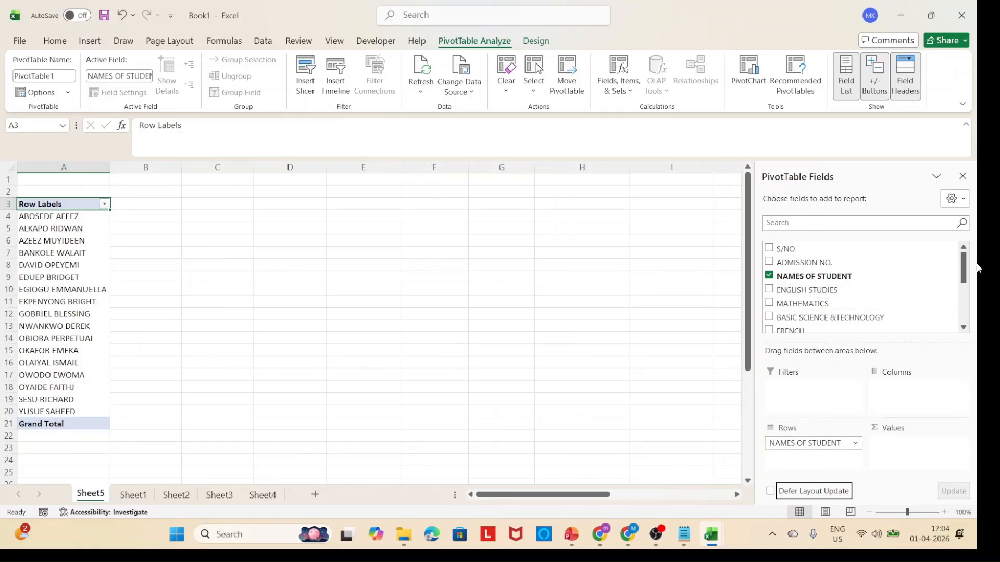
Step: Add Total and Average as values, giving Sum of Total and Sum of Average per student
drag(963, 274, 963, 313)
drag(775, 302, 899, 446)
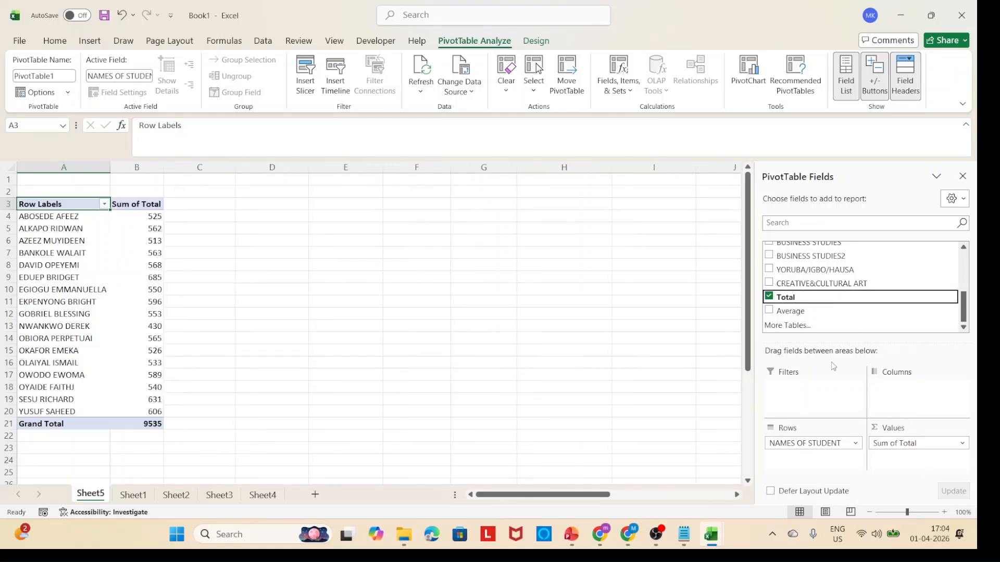
drag(804, 312, 904, 460)
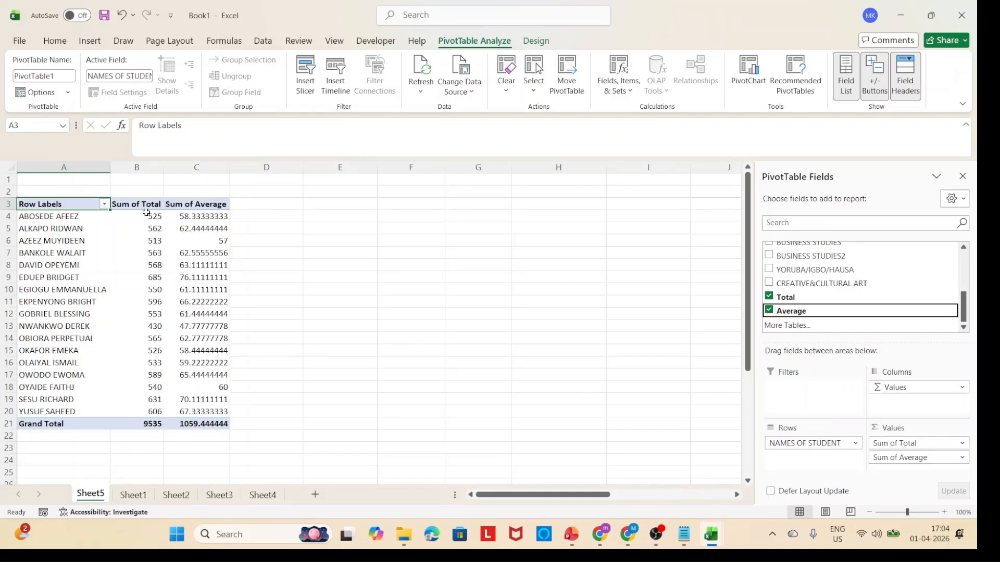
mouse_move(144, 213)
mouse_move(228, 223)
click(8, 203)
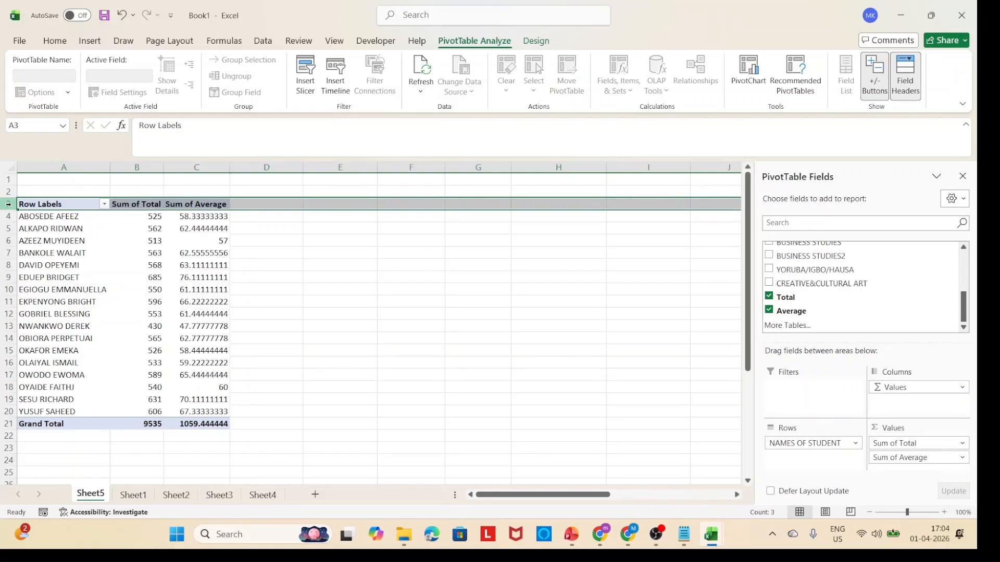
drag(9, 204, 9, 338)
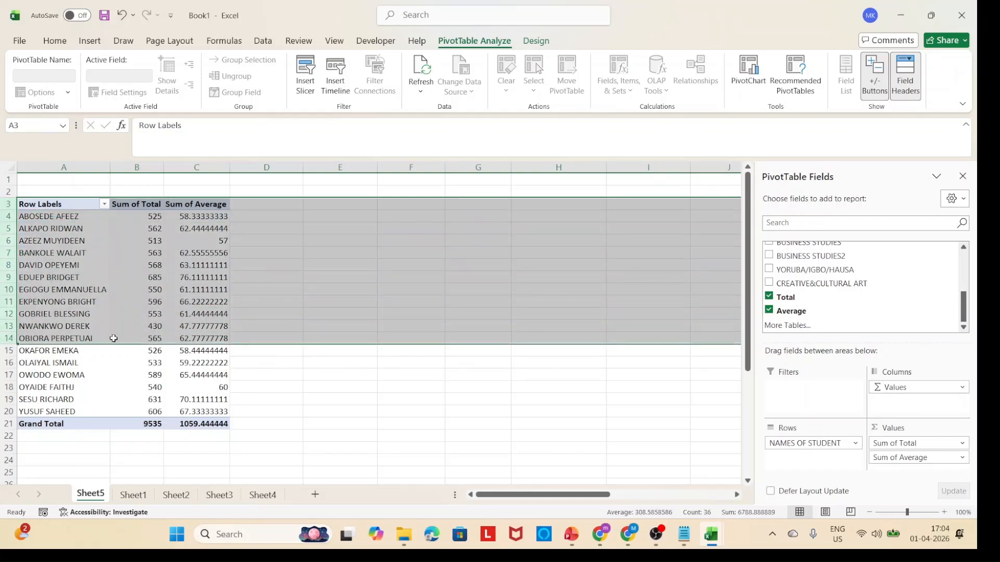
click(316, 408)
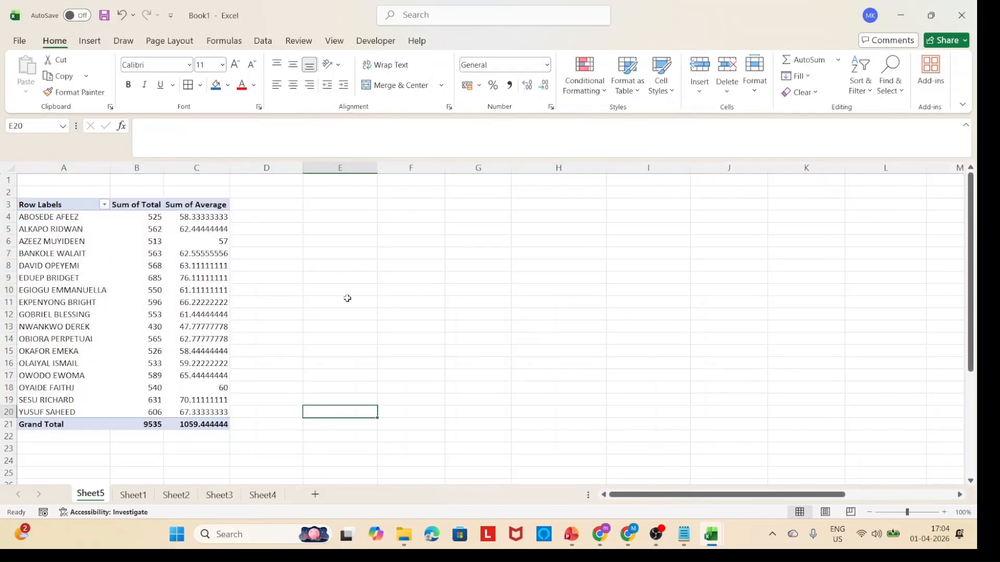
click(205, 301)
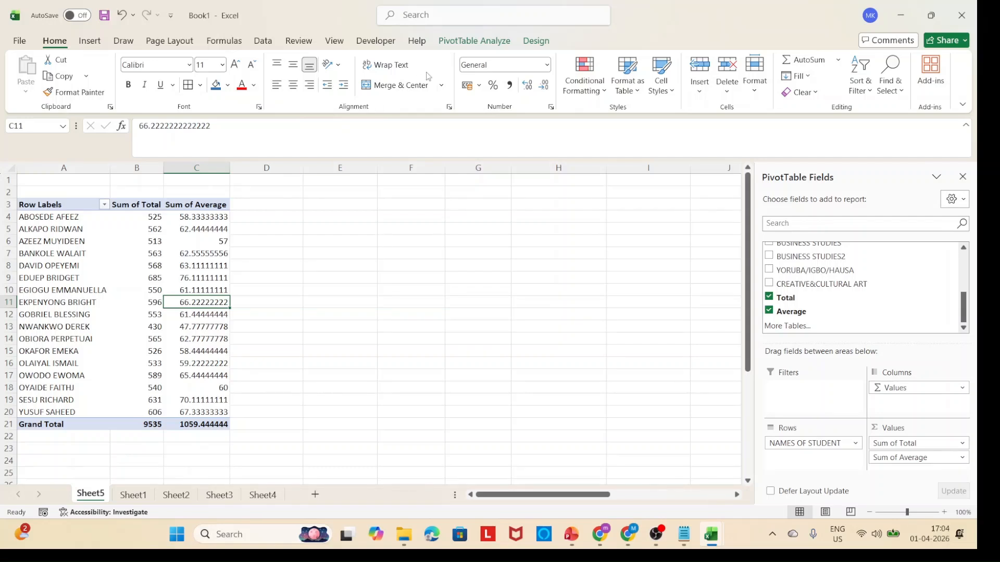
click(87, 42)
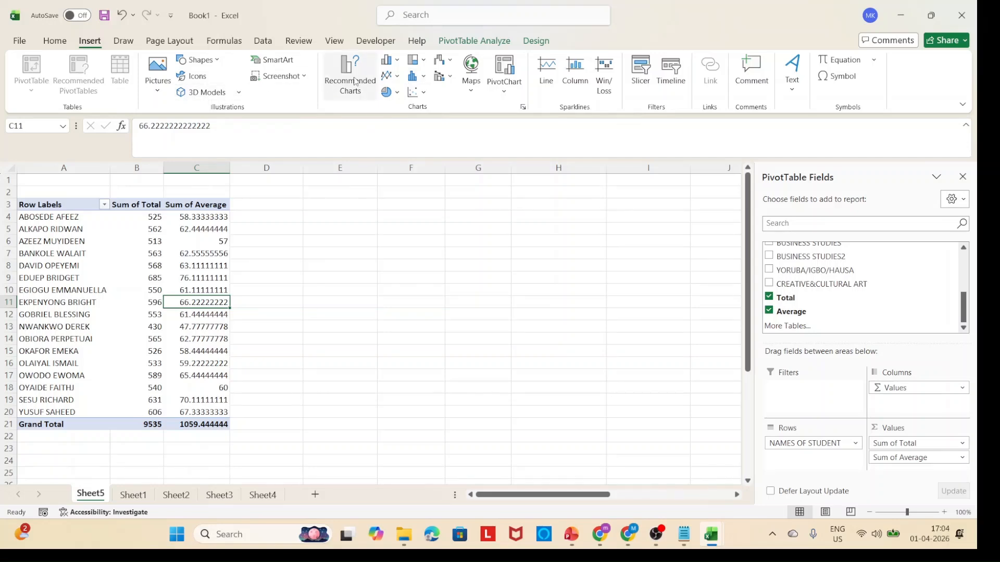
click(397, 93)
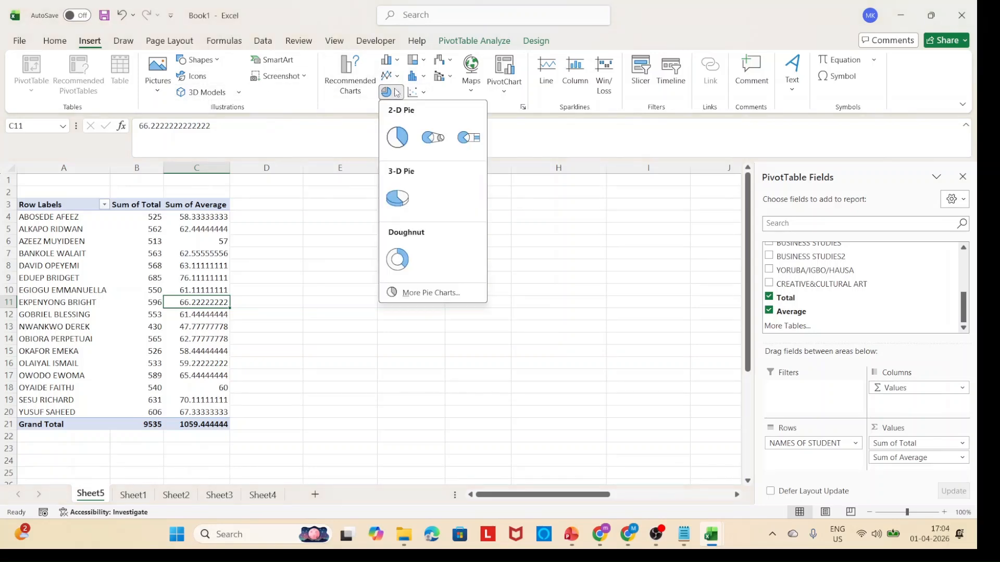
click(397, 136)
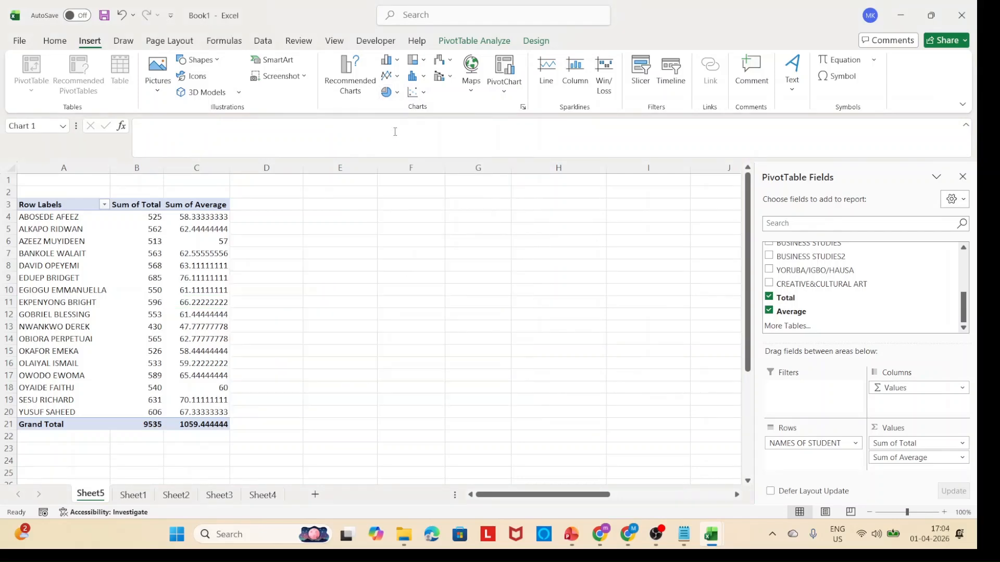
drag(381, 263, 432, 225)
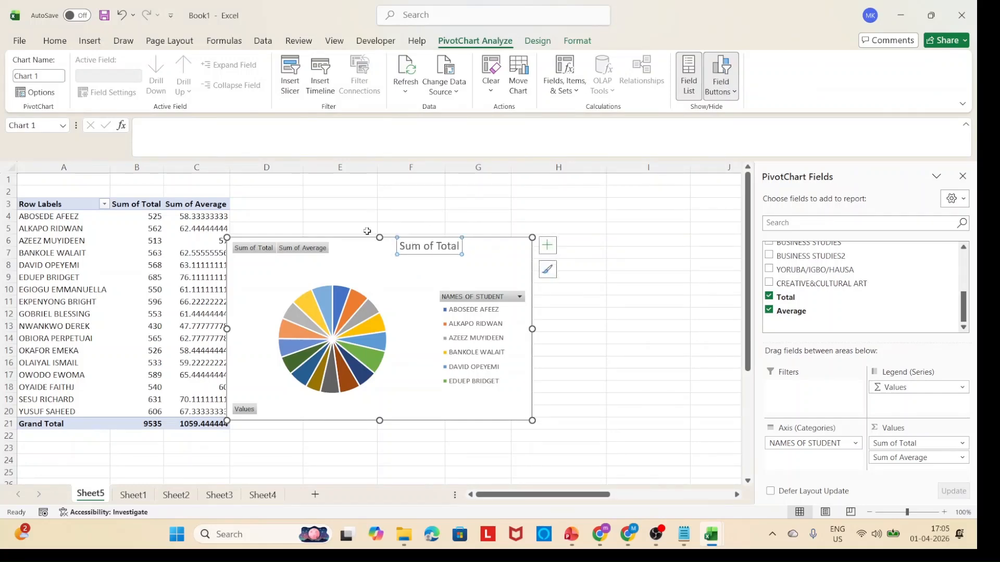
click(521, 297)
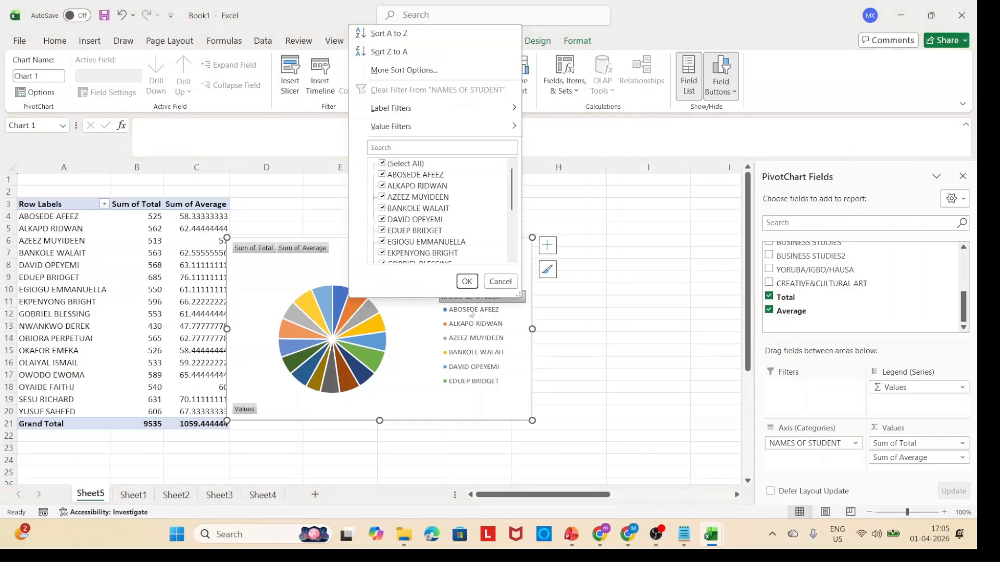
click(398, 334)
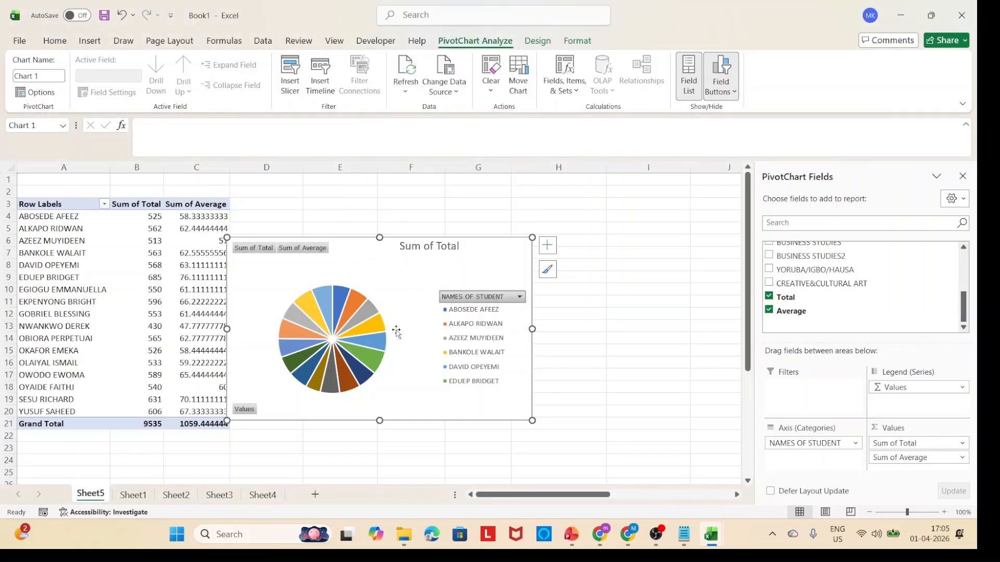
click(348, 307)
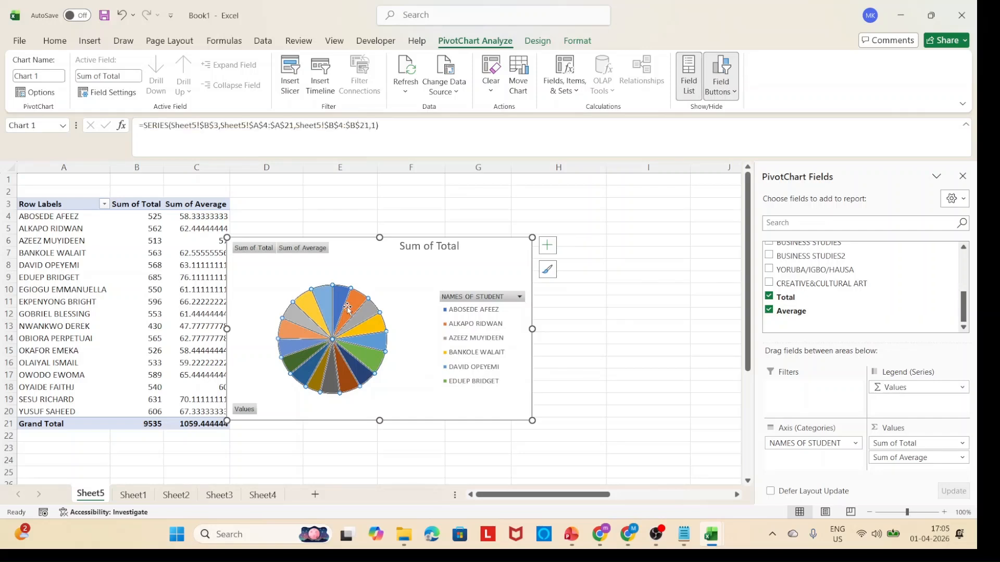
mouse_move(349, 300)
click(484, 238)
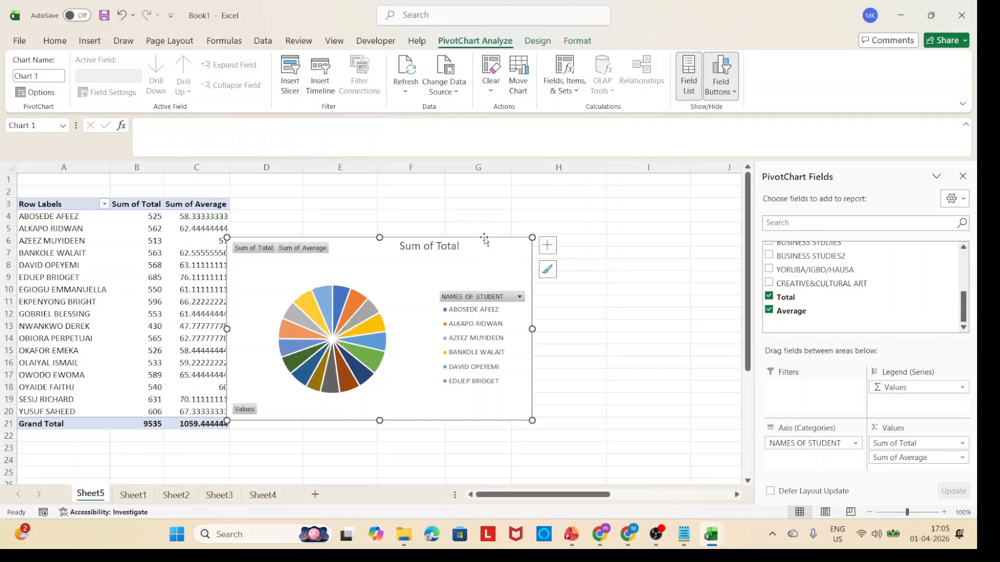
key(Delete)
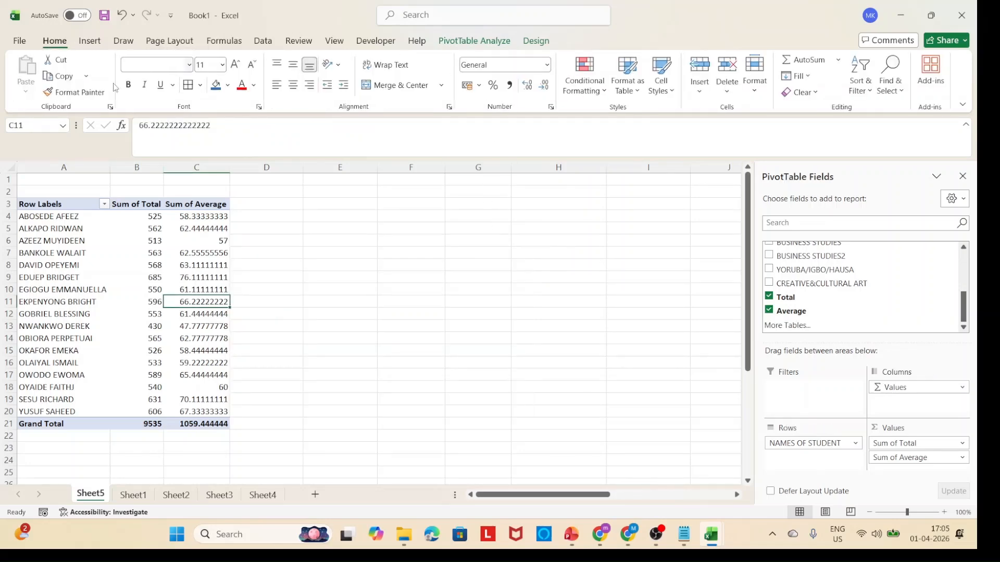
Step: Try a Histogram chart of the pivot data, dismiss the unsupported error, and open Column or Bar charts
click(113, 254)
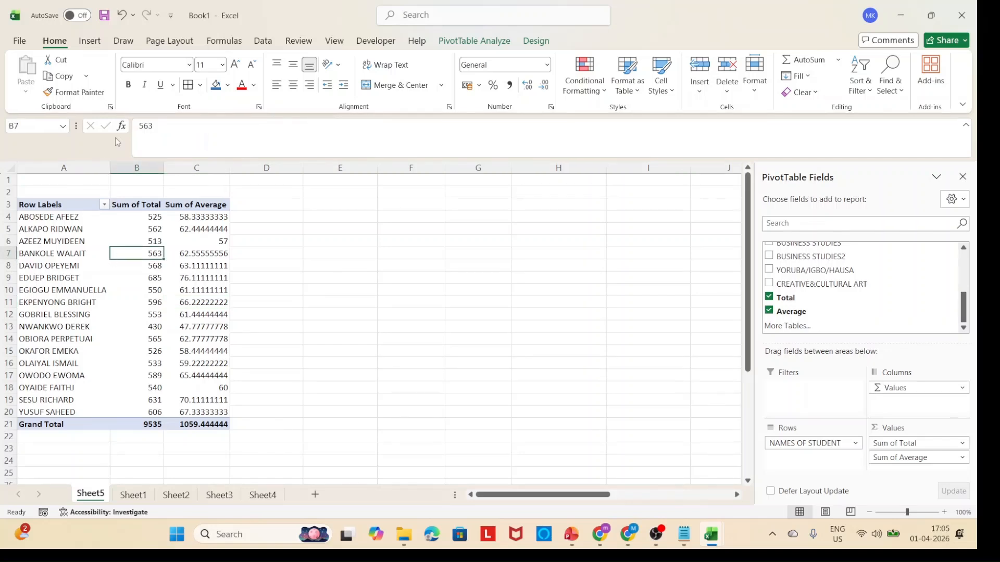
click(91, 42)
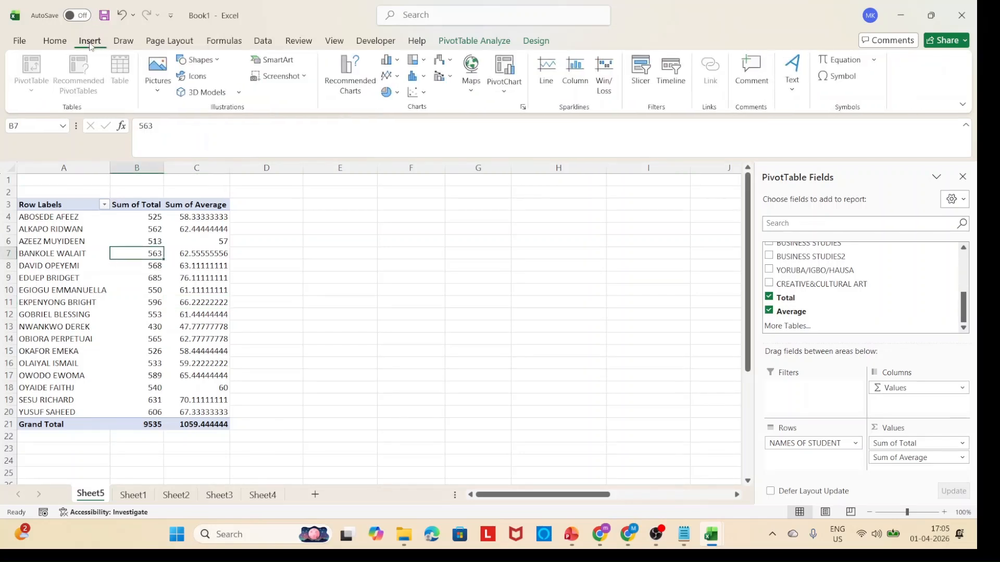
click(420, 77)
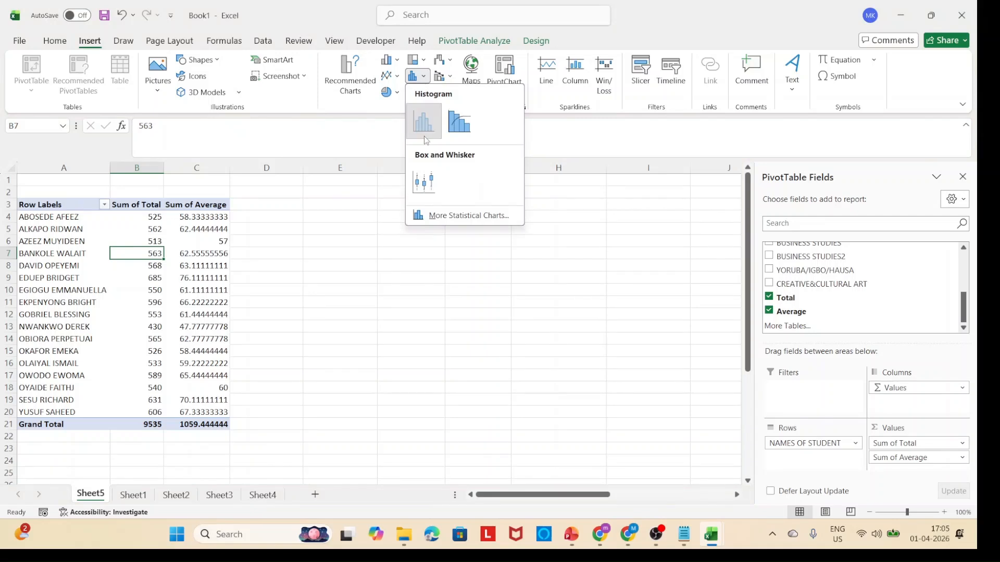
click(424, 122)
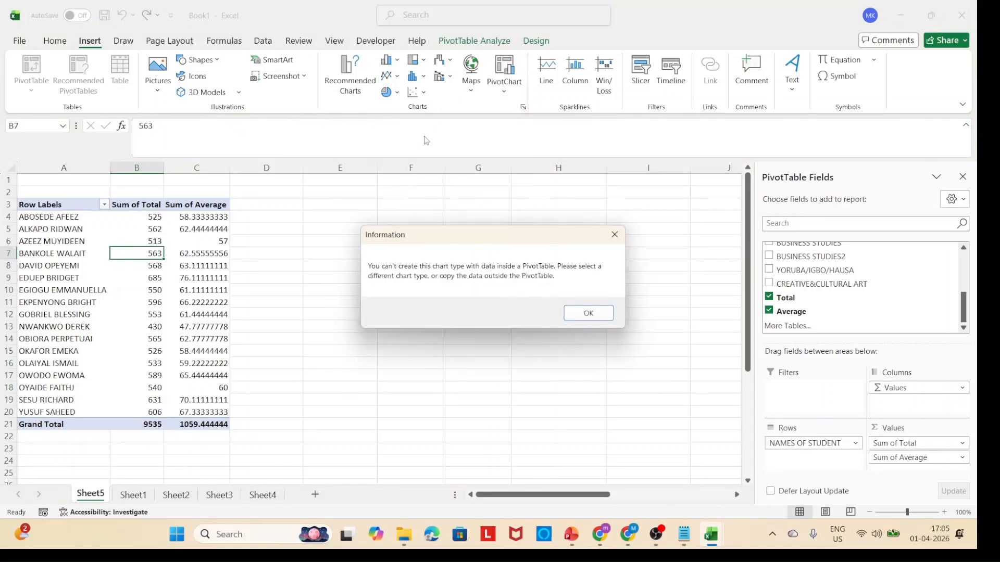
click(585, 313)
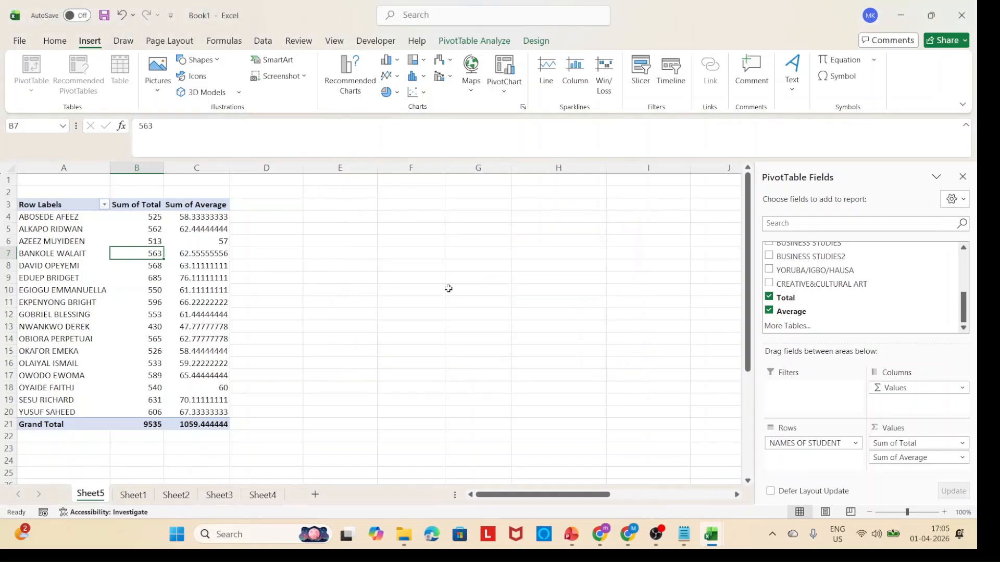
click(396, 65)
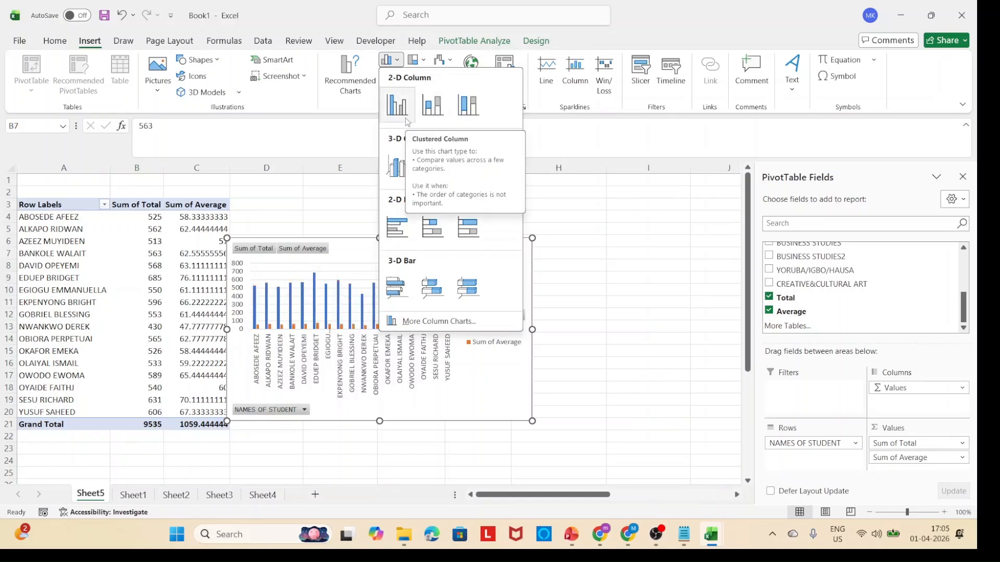
Step: Insert a Clustered Column PivotChart beside the pivot table, replacing the stacked version, then go to Sheet3
click(432, 110)
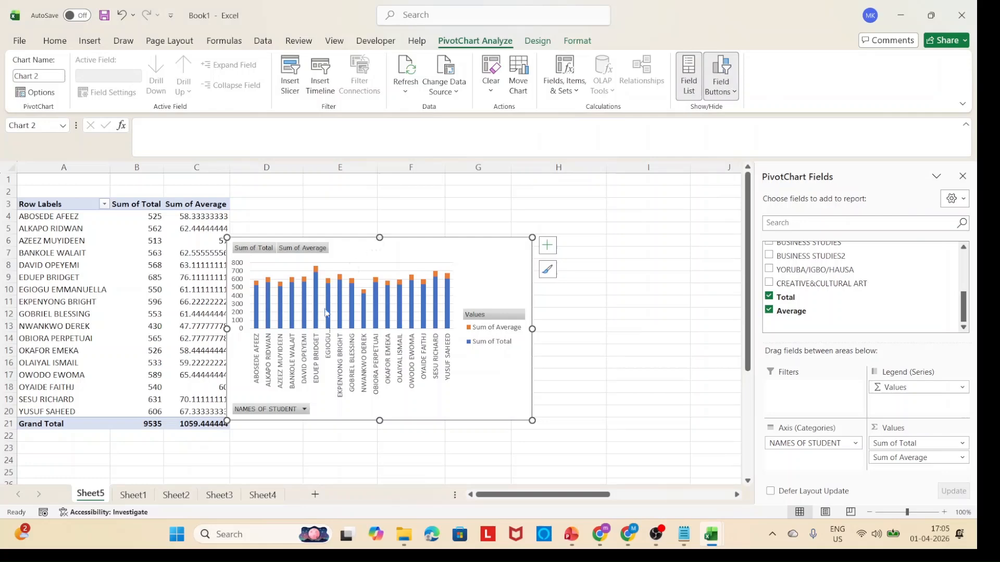
mouse_move(326, 312)
click(95, 39)
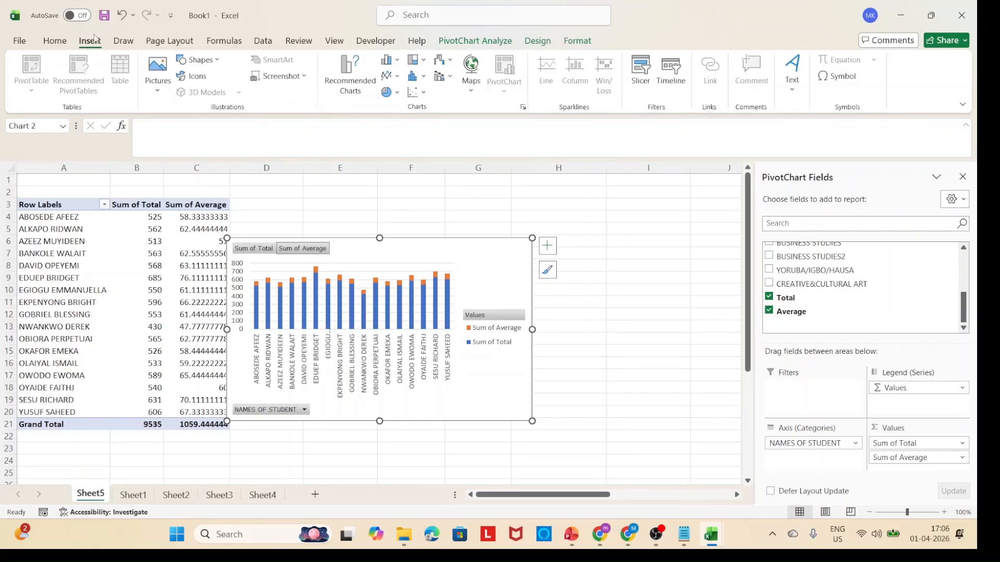
click(397, 63)
click(399, 106)
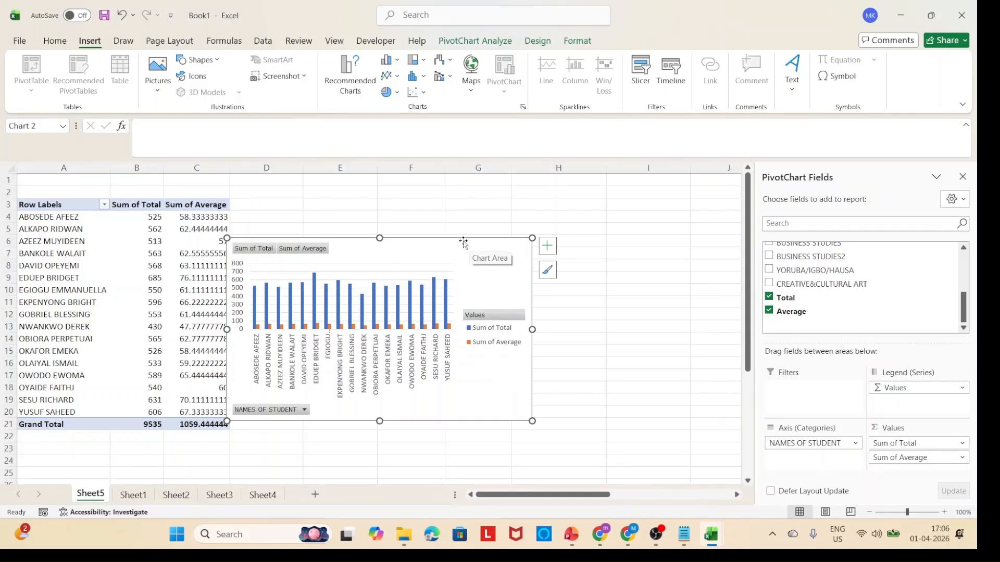
drag(455, 243, 543, 191)
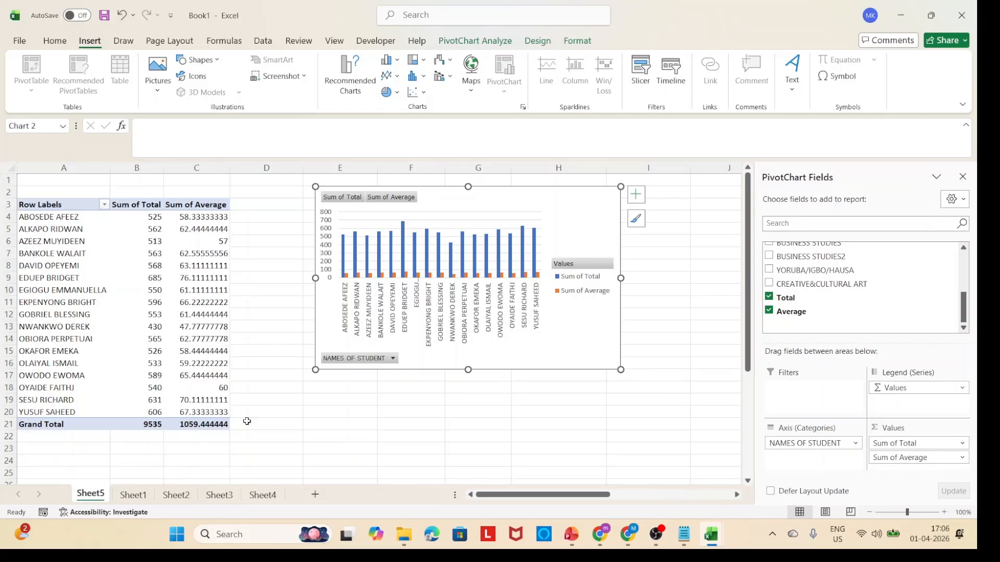
click(204, 498)
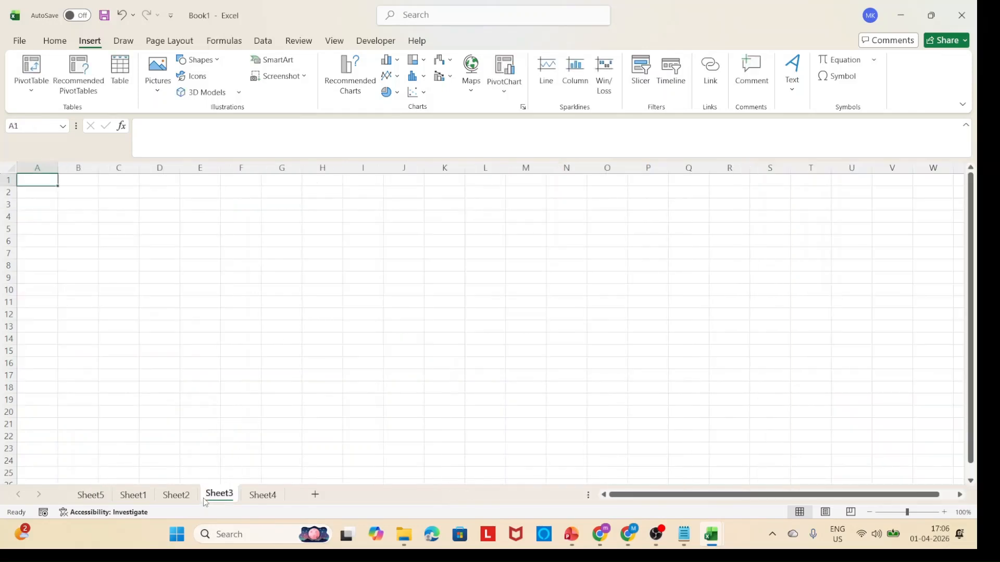
Step: Clear the English Studies scores D2:D18 on Sheet1
click(182, 496)
click(134, 495)
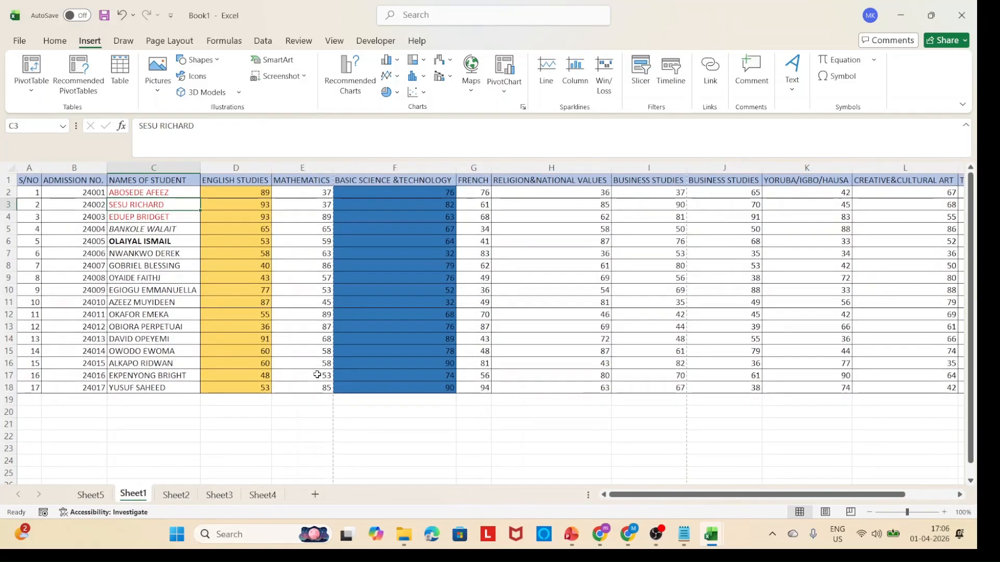
click(265, 495)
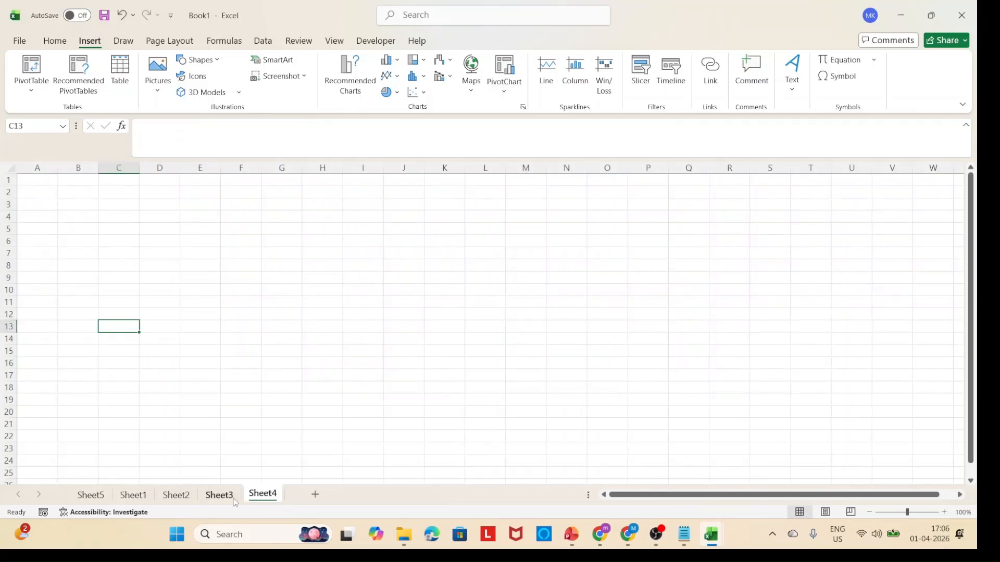
click(176, 496)
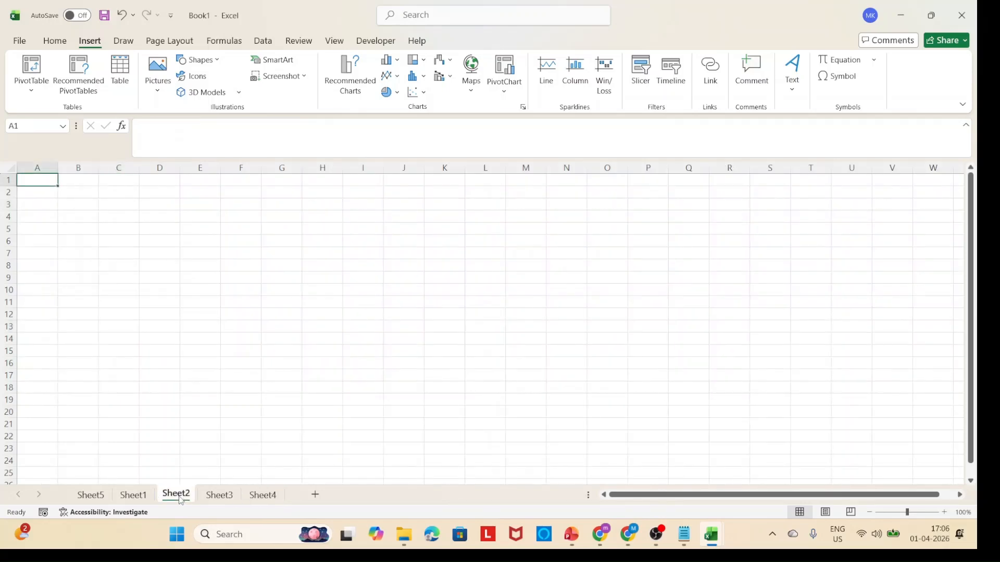
click(136, 495)
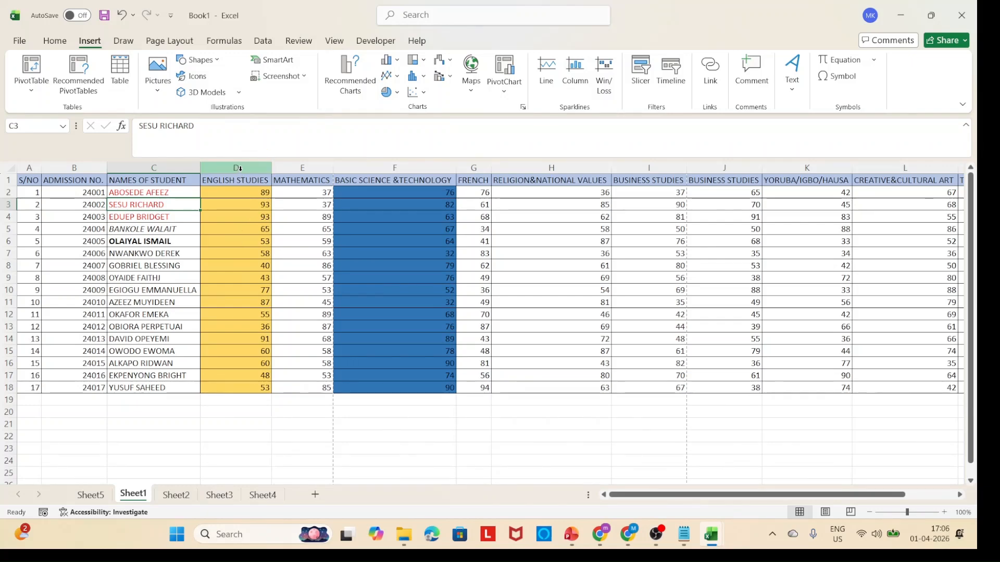
click(239, 168)
click(240, 192)
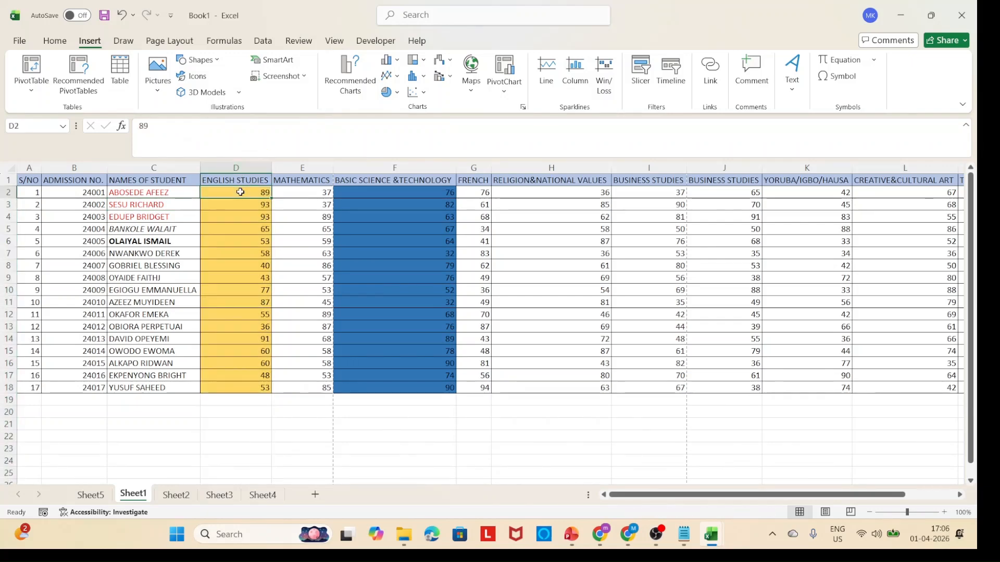
drag(240, 192, 254, 282)
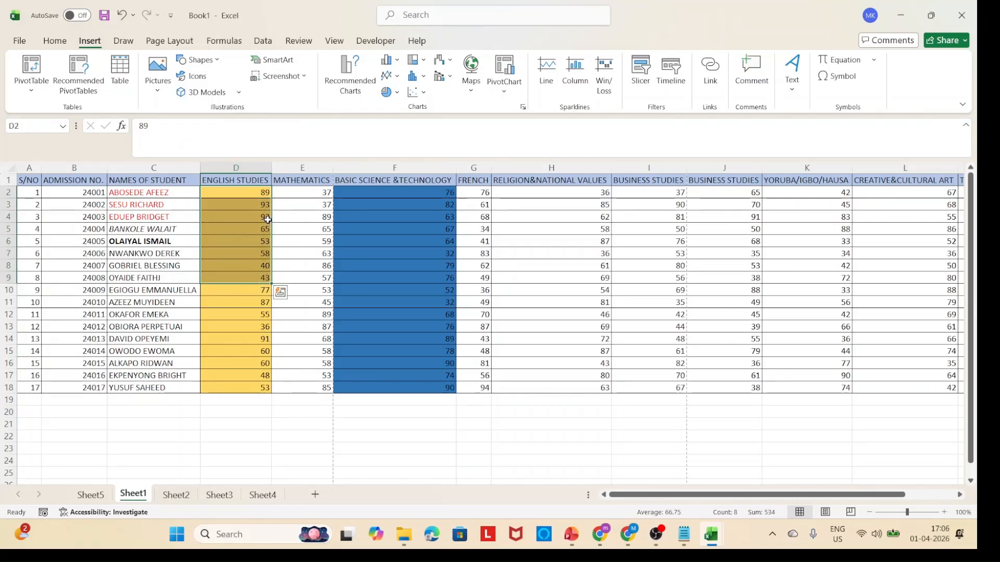
drag(245, 195, 248, 382)
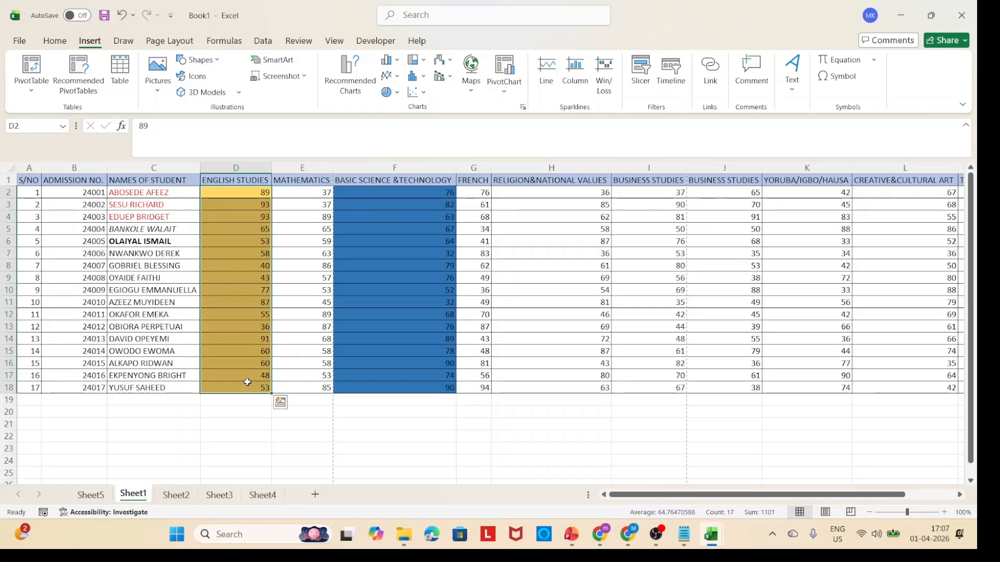
key(Delete)
click(252, 230)
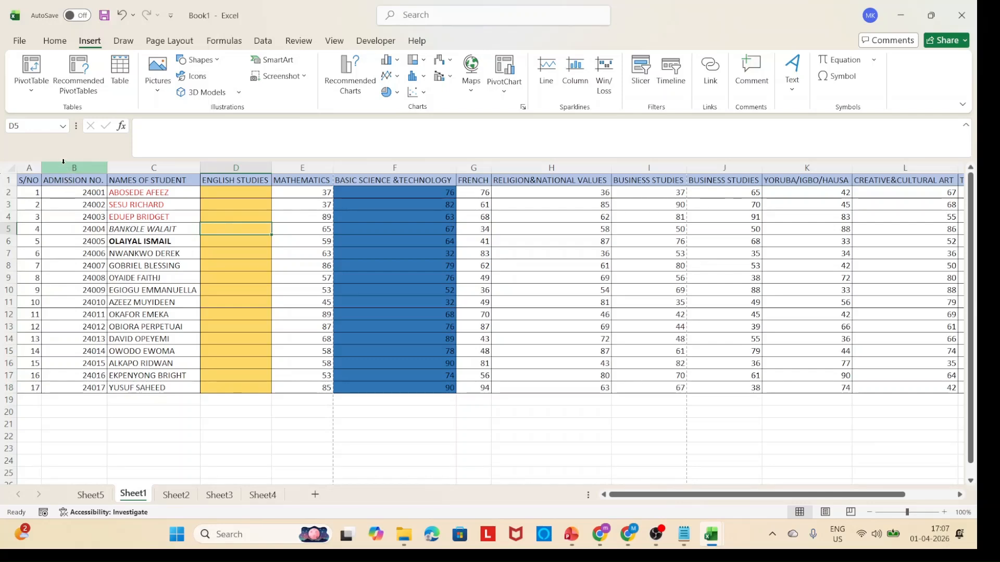
Step: Copy the ADMISSION NO. and NAMES OF STUDENT columns into Sheet4 starting at A1
drag(63, 162, 161, 194)
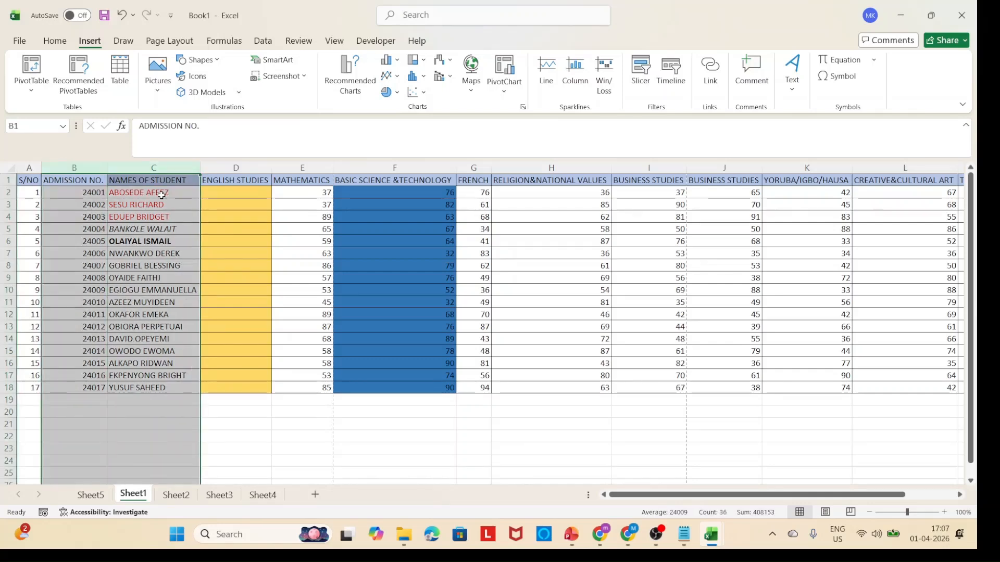
key(ctrl+c)
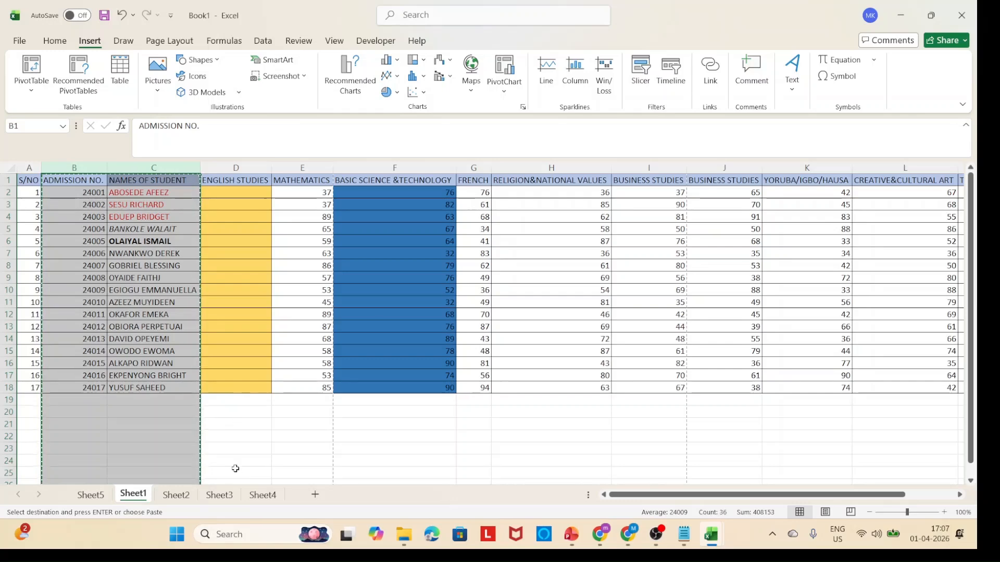
click(249, 496)
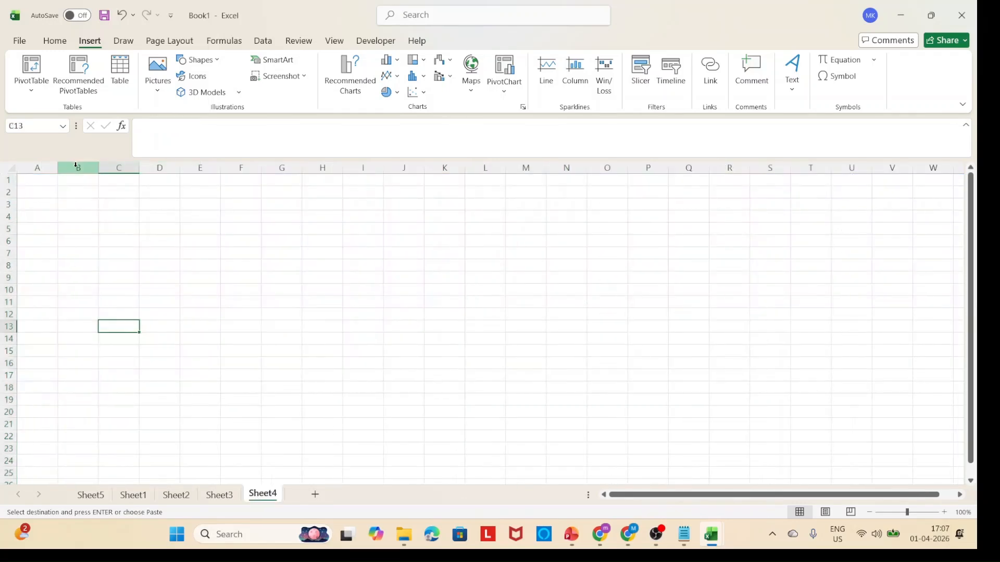
click(37, 190)
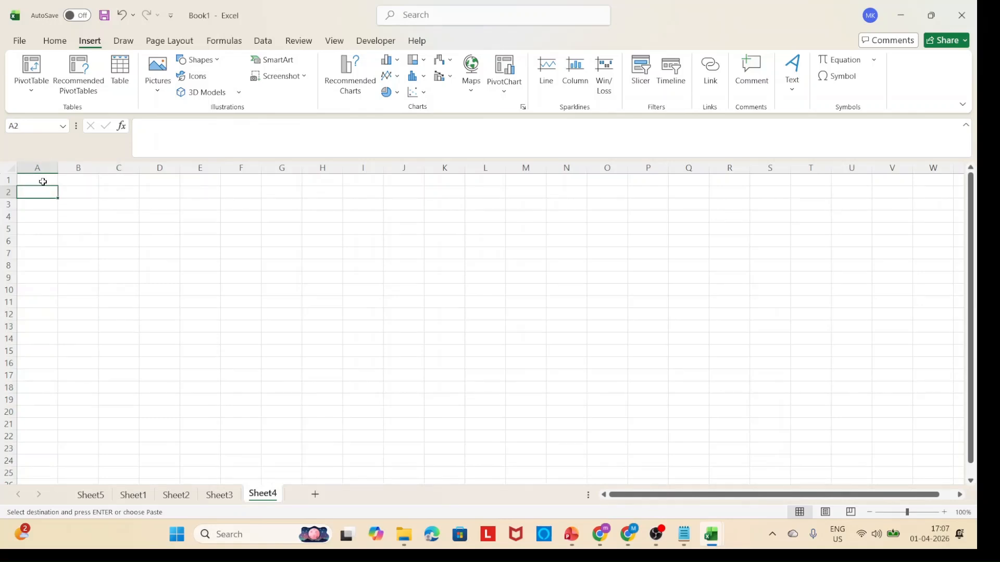
click(34, 180)
key(ctrl+v)
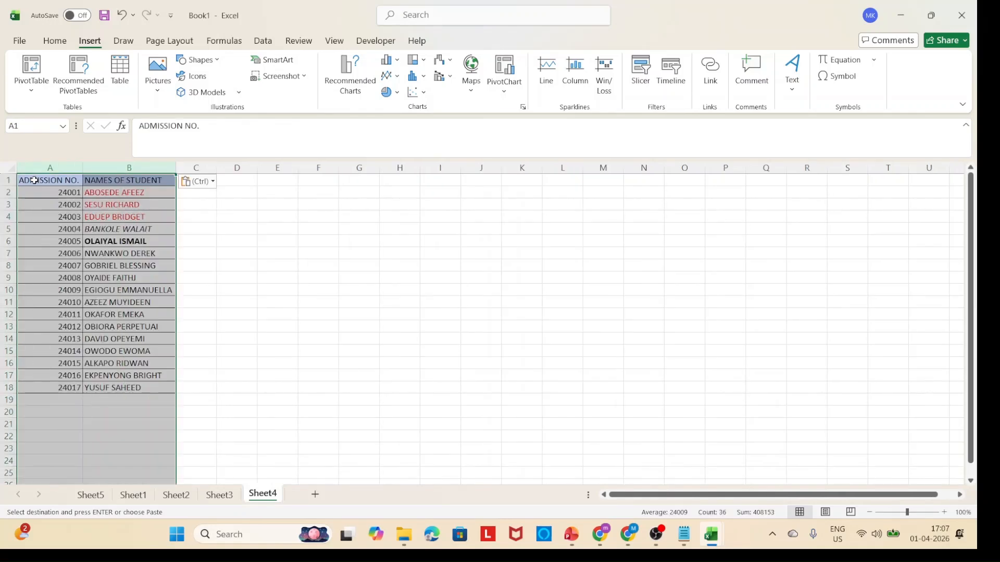
click(113, 241)
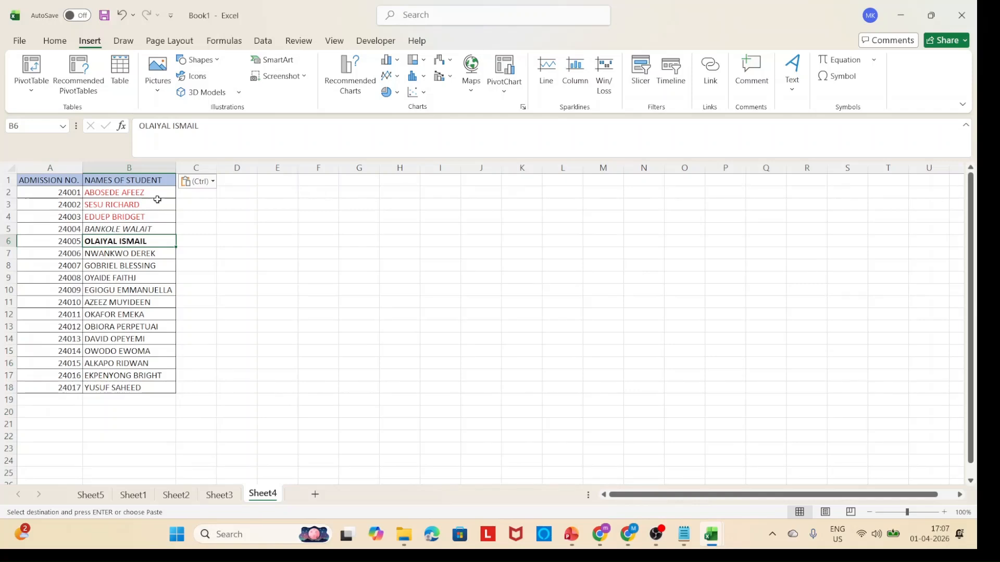
click(229, 244)
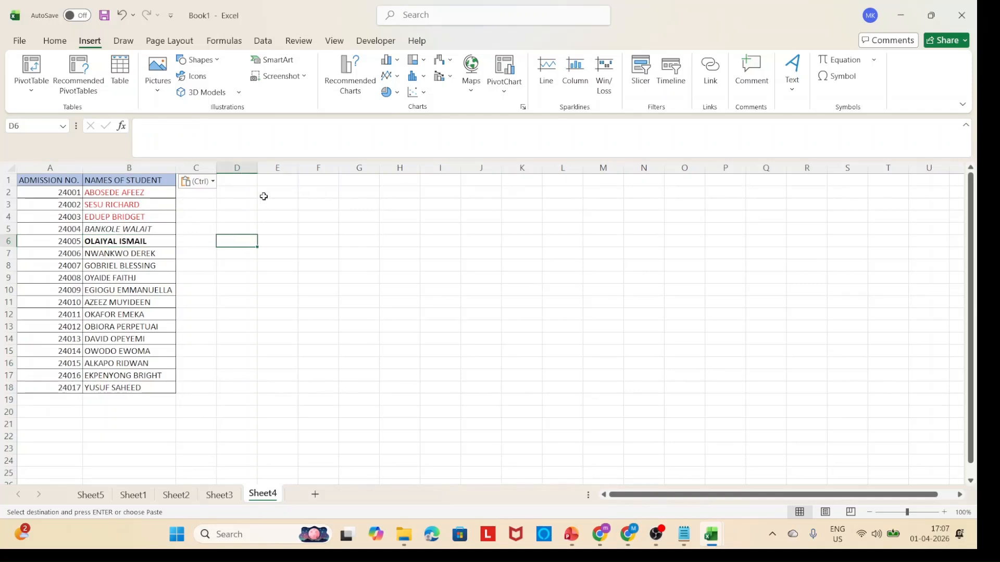
Step: Undo the Sheet4 paste and restore the cleared English Studies scores on Sheet1
click(225, 495)
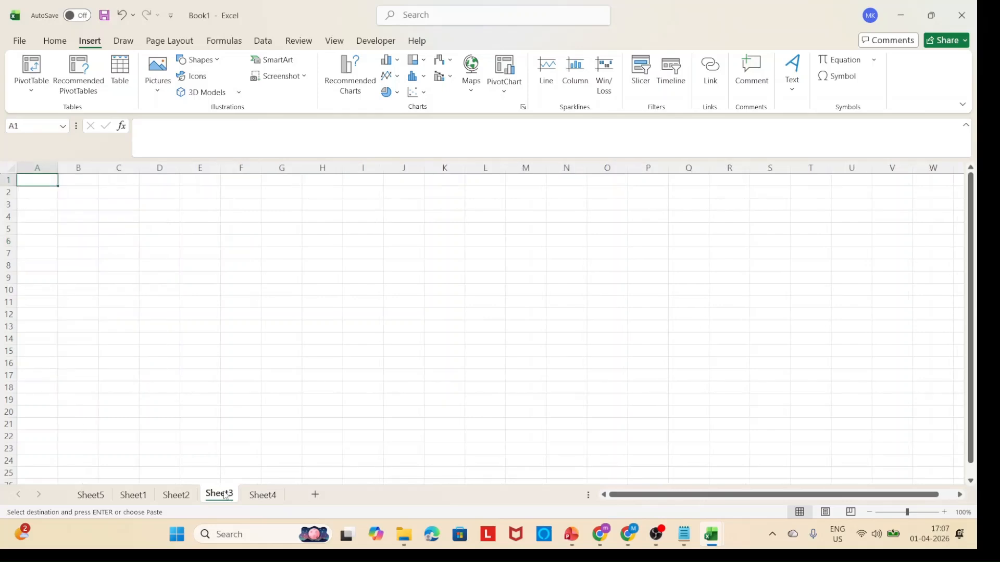
click(178, 497)
click(133, 495)
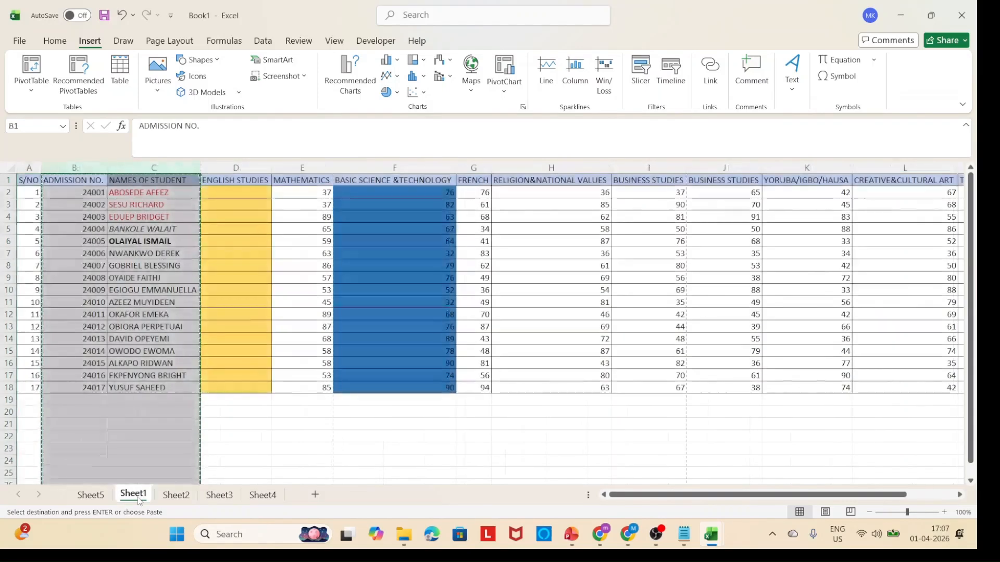
click(229, 294)
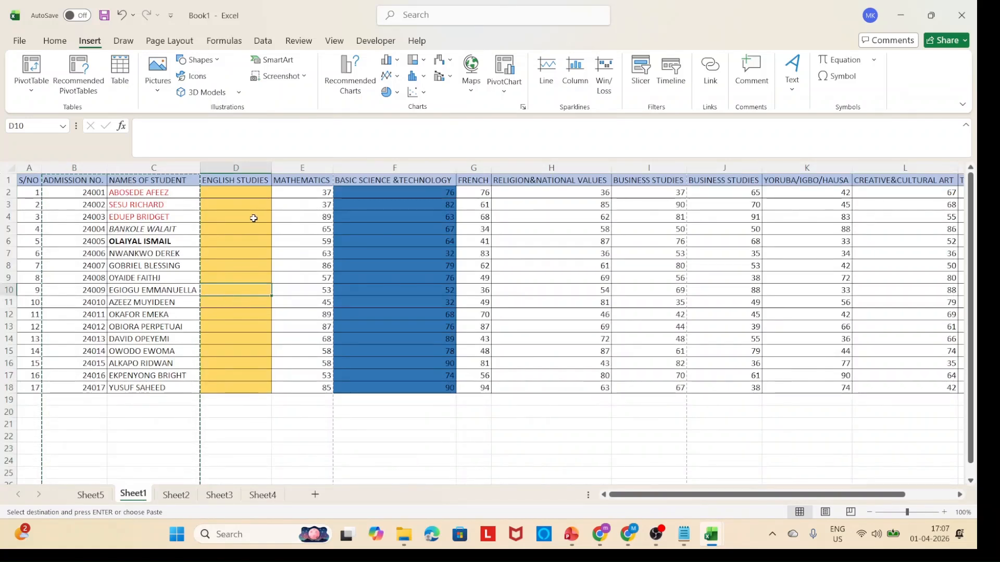
key(Escape)
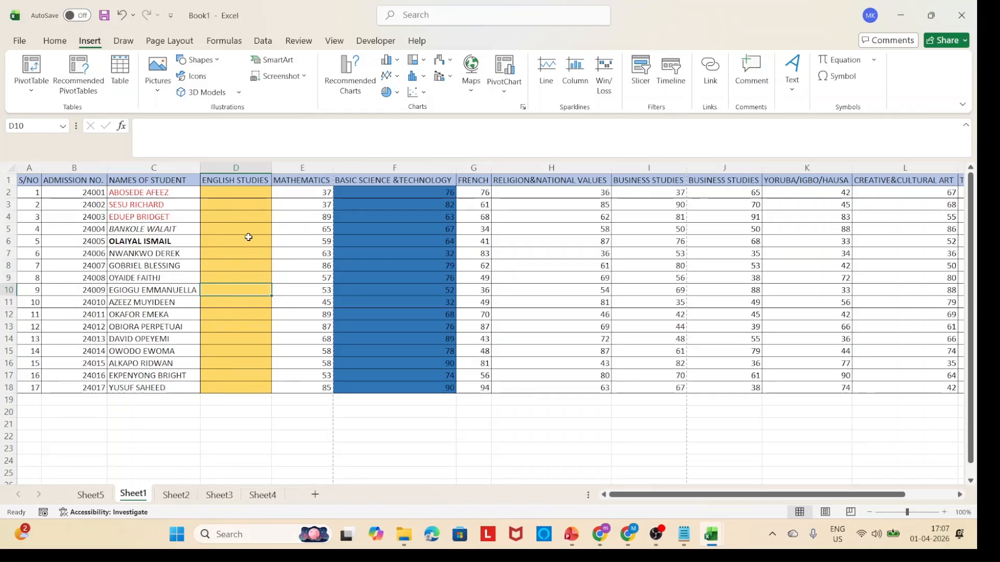
key(ctrl+z)
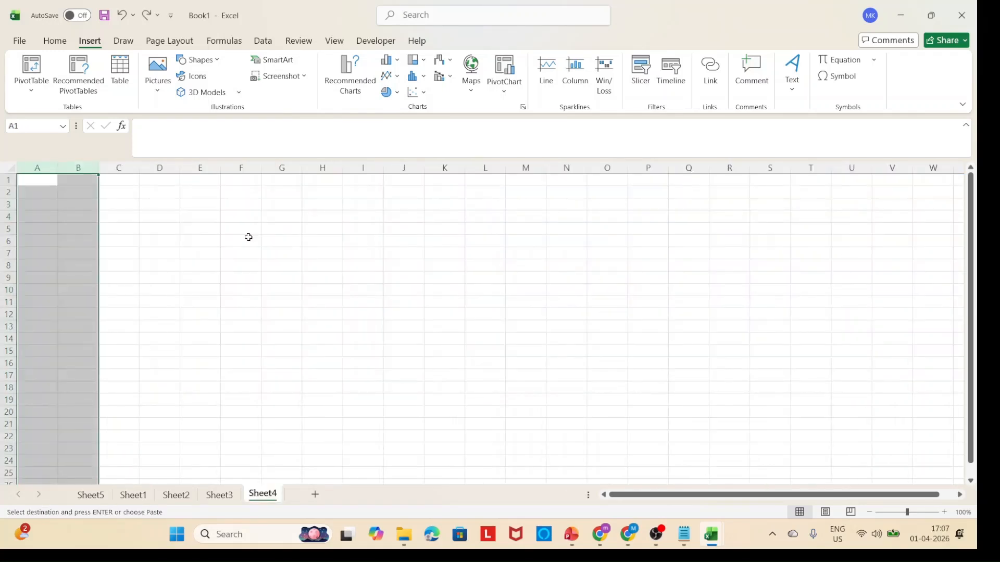
key(ctrl+z)
Step: Select the admission number and student name columns on Sheet1 and go to Sheet4
click(248, 237)
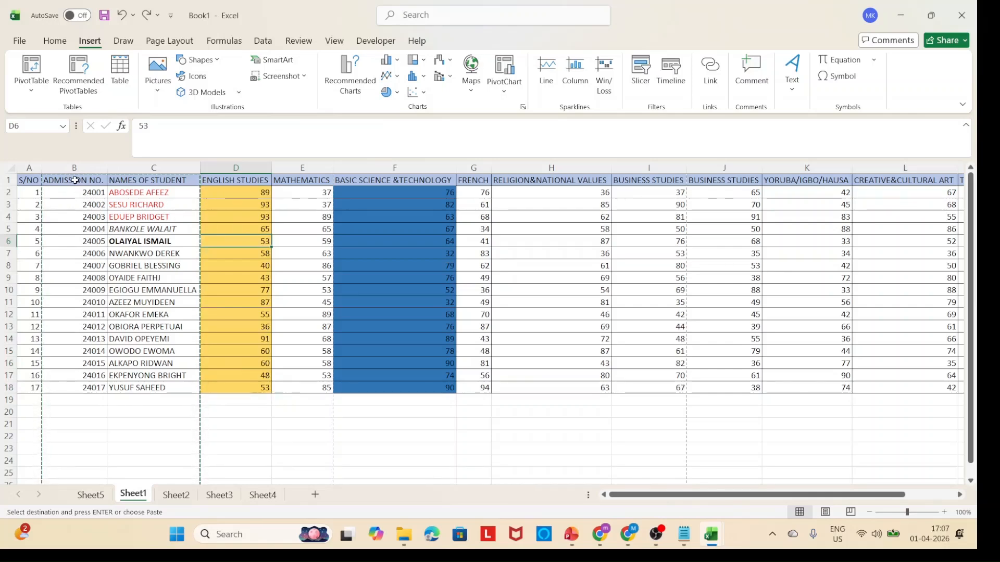
drag(75, 181, 195, 388)
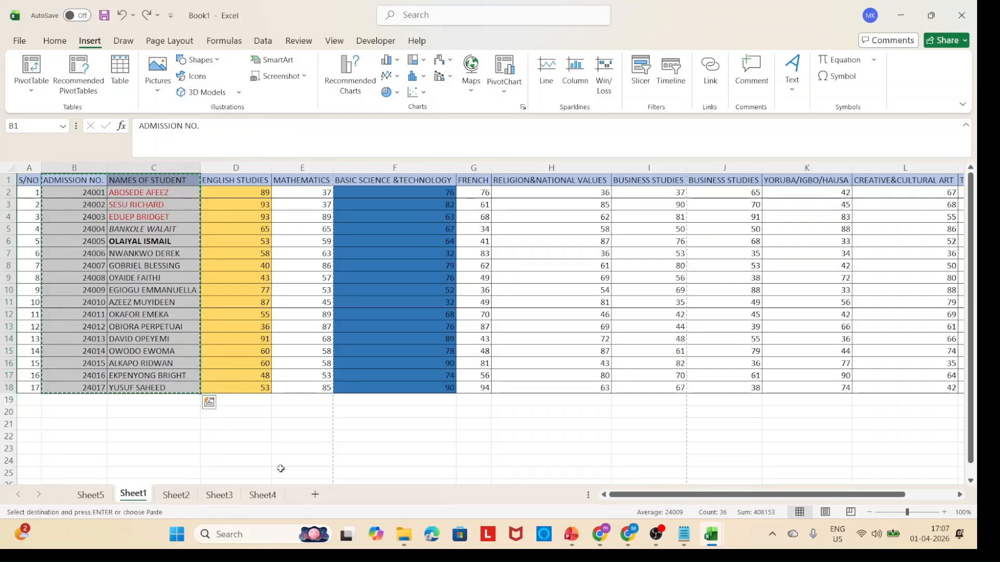
click(263, 495)
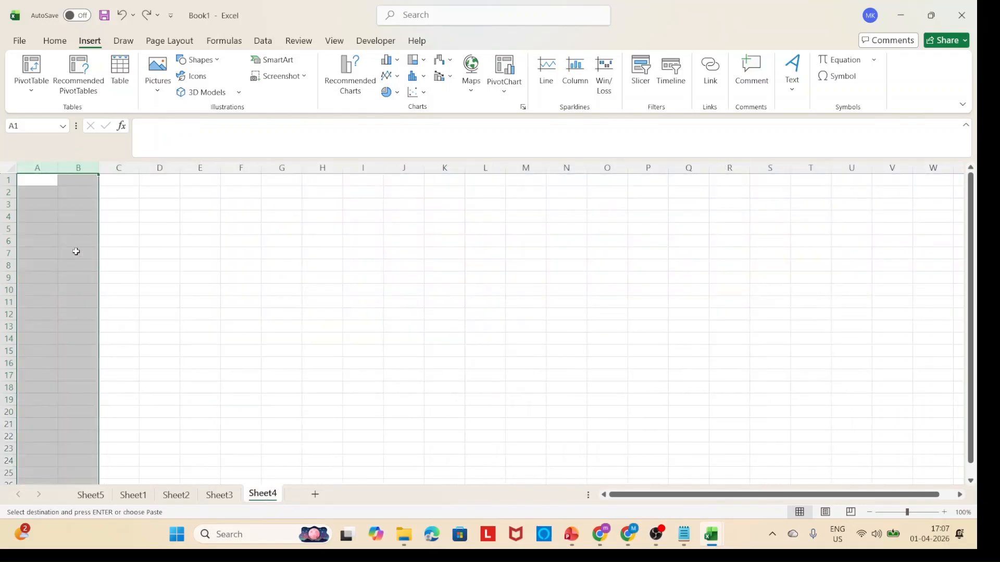
Step: Paste the admission numbers and student names into Sheet4 as values only
key(ctrl+v)
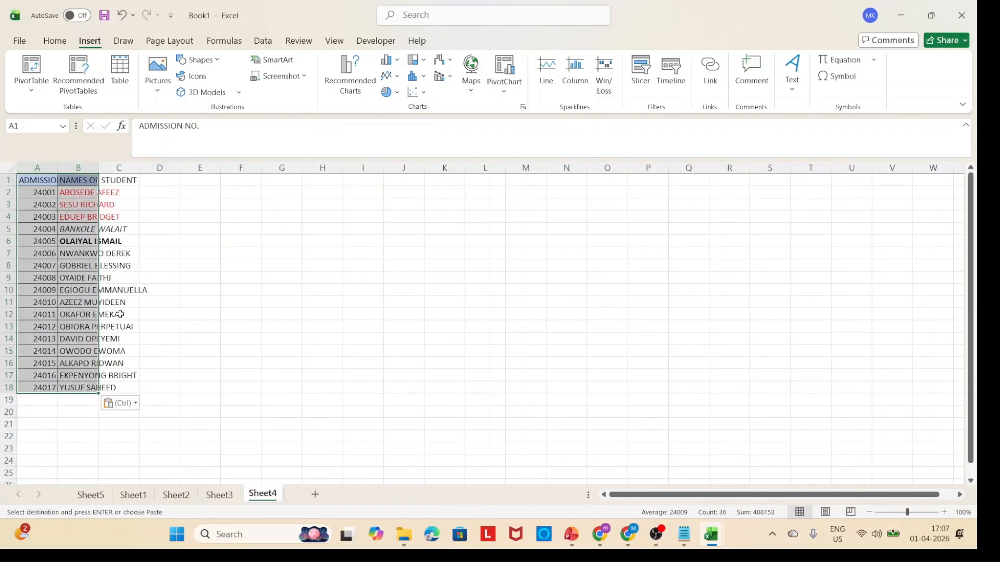
click(136, 405)
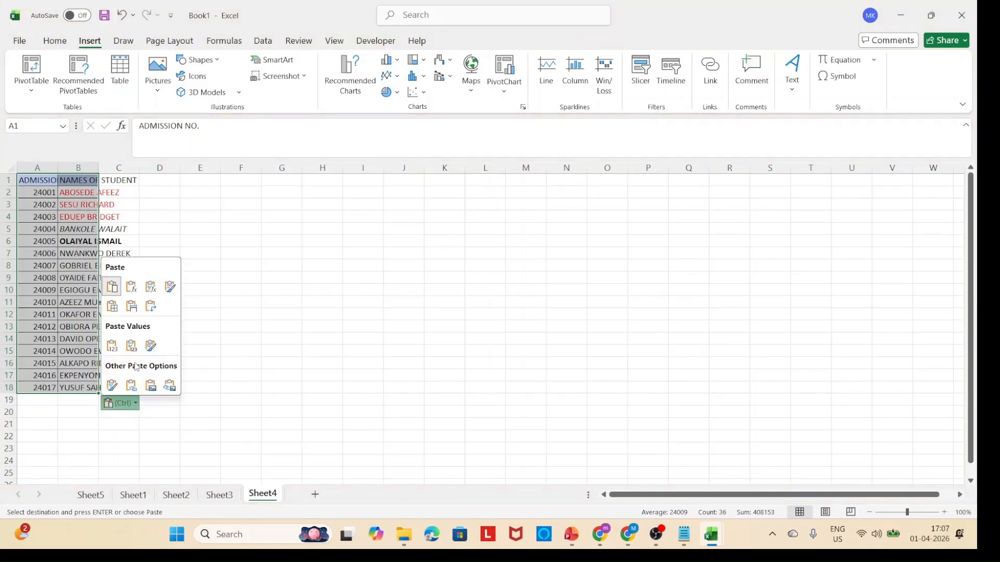
click(131, 346)
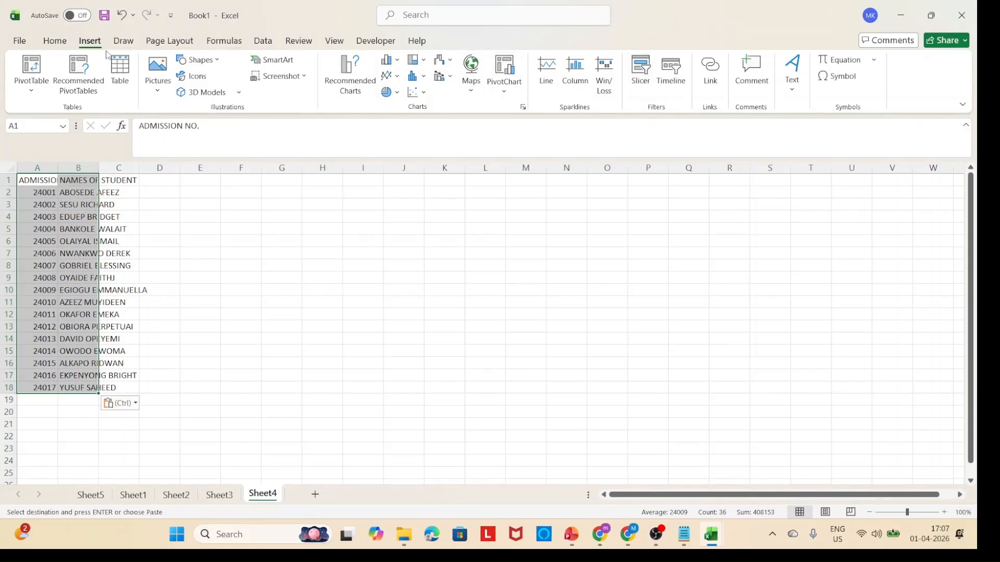
Step: AutoFit columns A and B to fit their contents
click(55, 41)
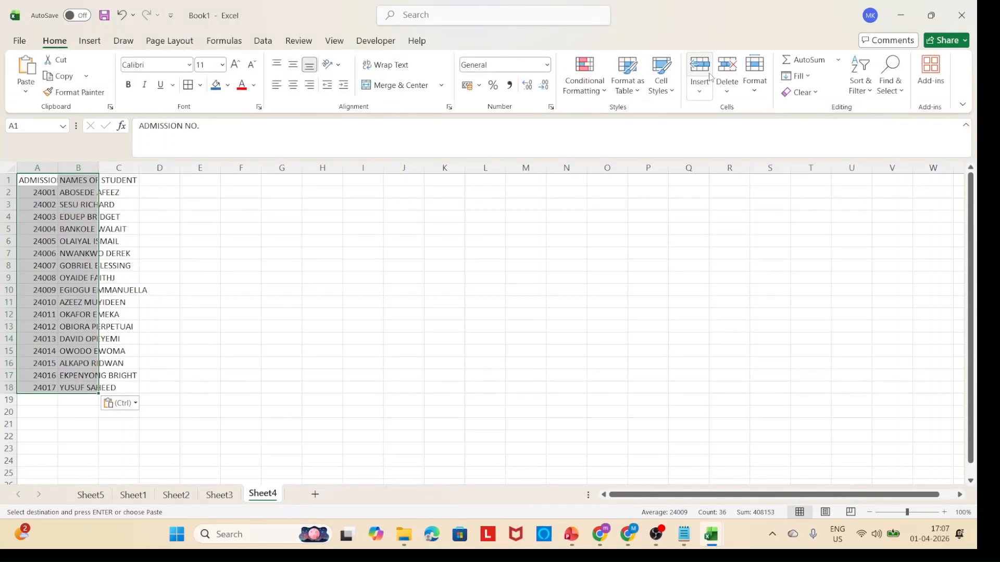
click(639, 98)
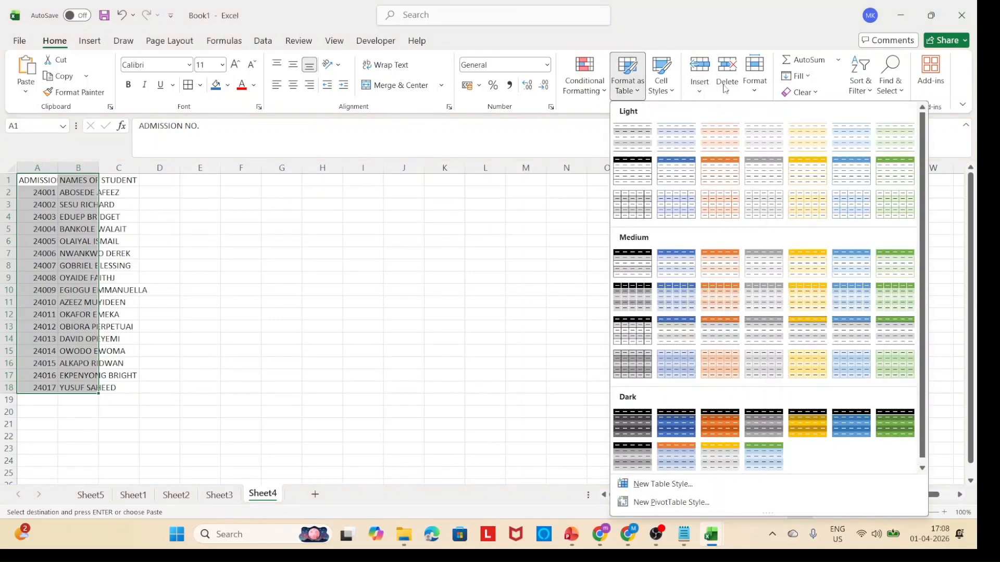
click(755, 92)
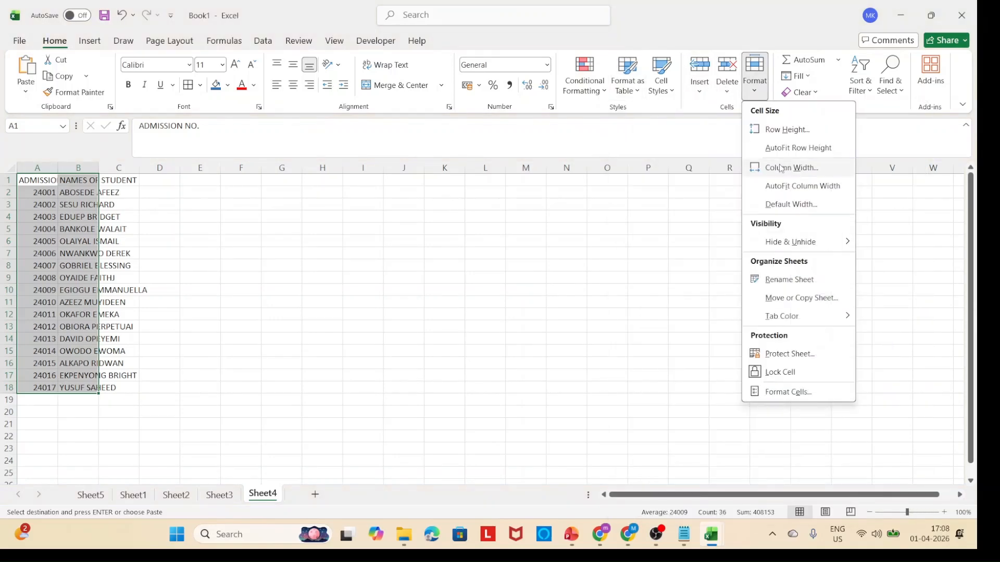
click(801, 186)
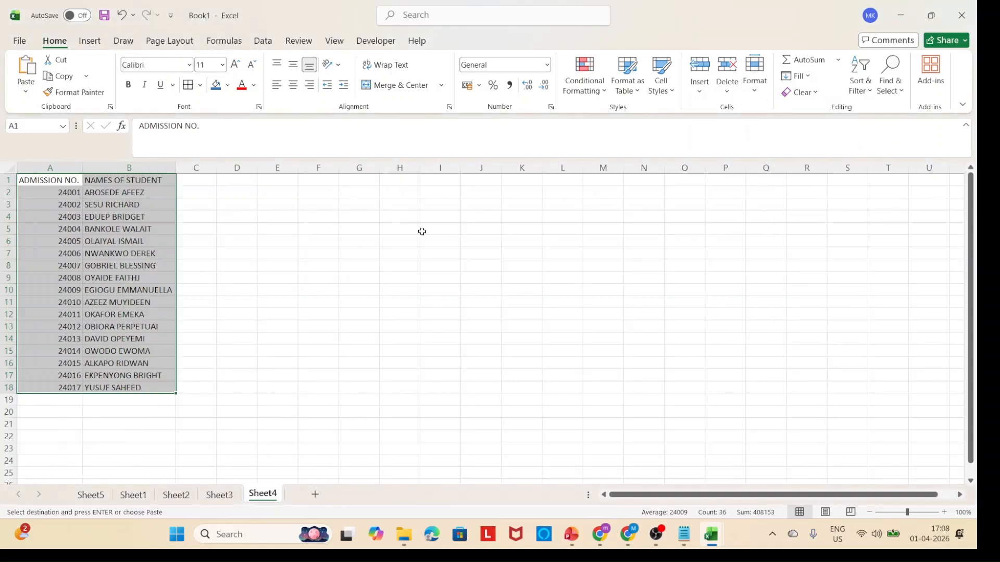
click(155, 251)
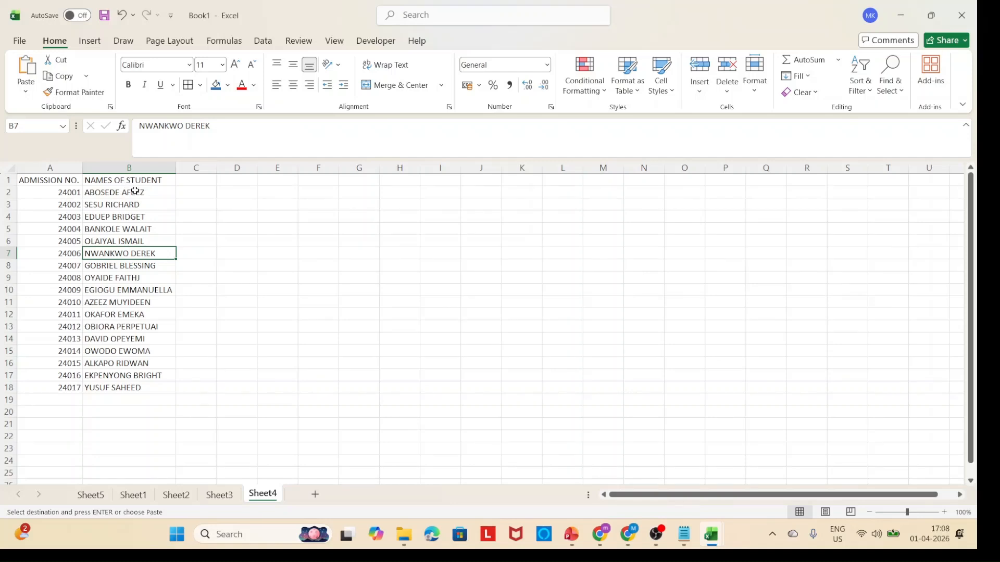
Step: Clear the student names B2:B18 on Sheet4
drag(130, 192, 153, 384)
key(Delete)
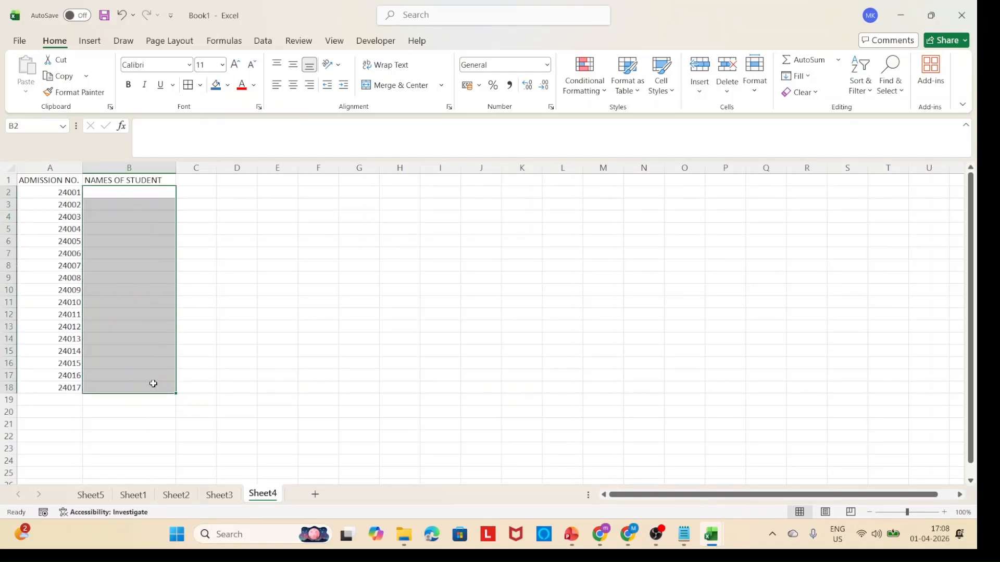
click(141, 191)
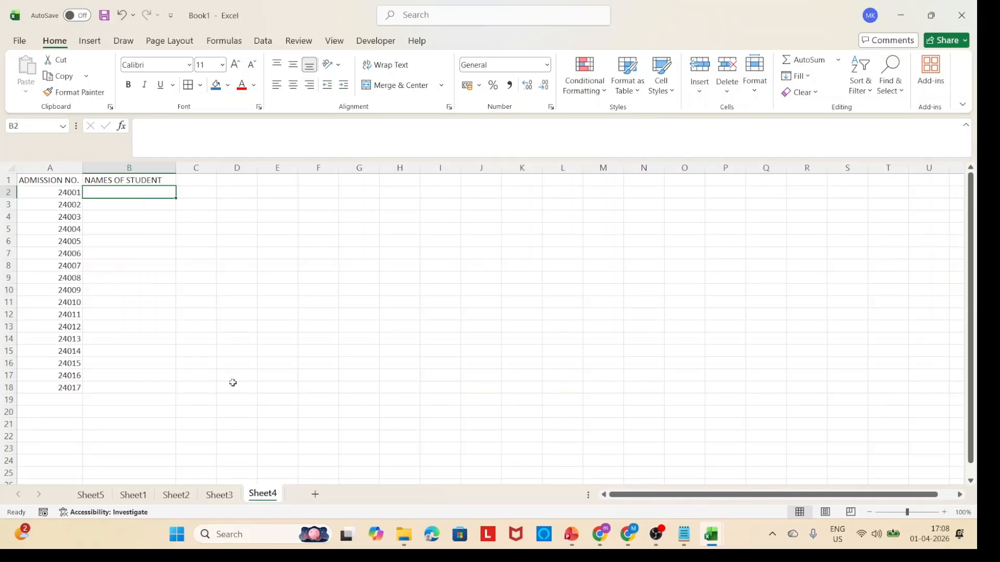
Step: Review the student names in column C of Sheet1, then return to Sheet4
click(224, 499)
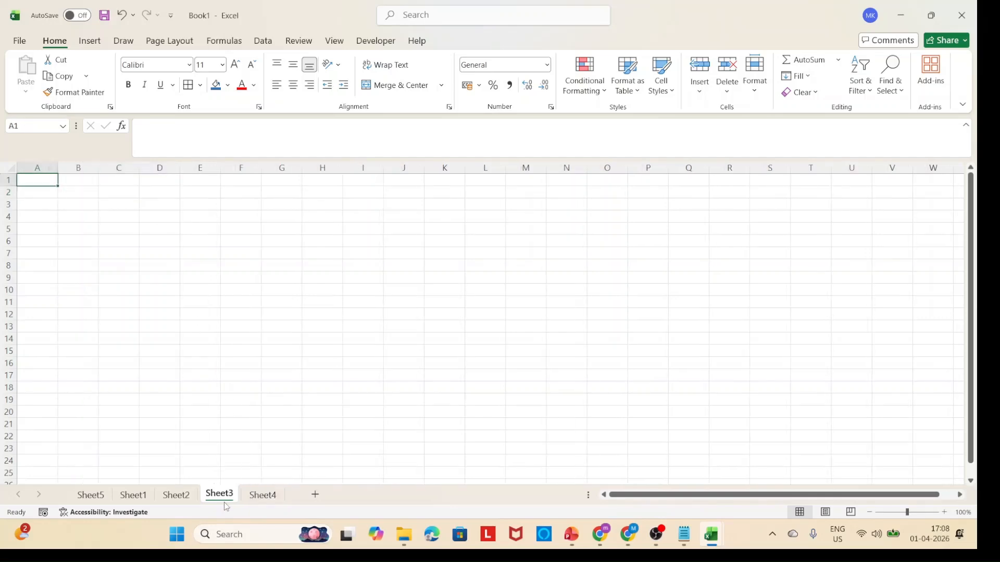
click(178, 496)
click(134, 495)
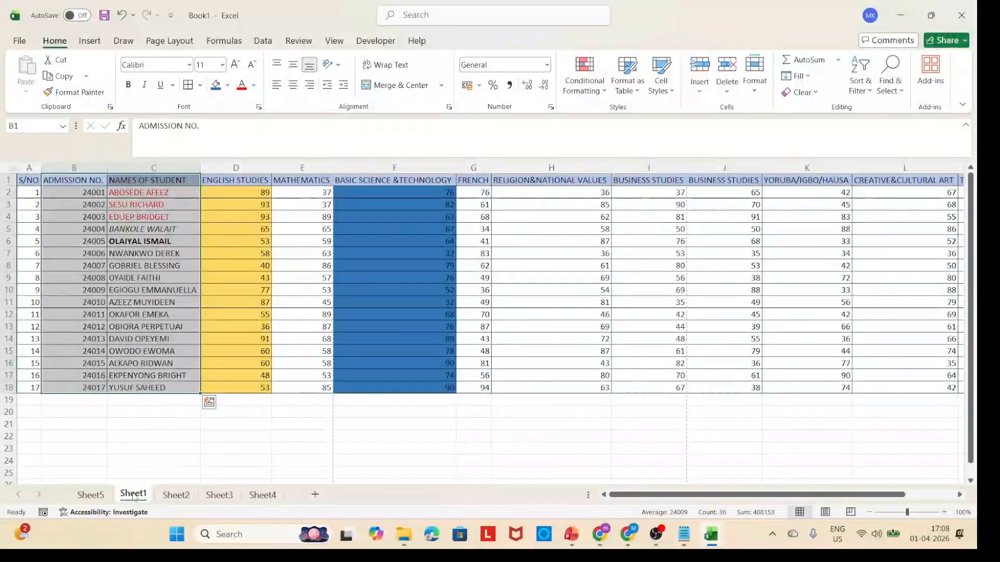
click(178, 261)
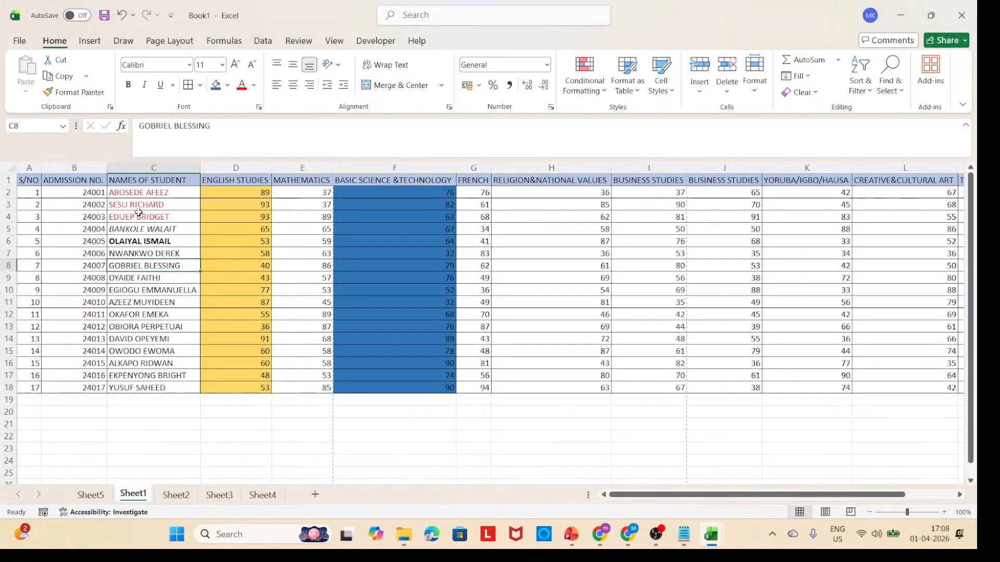
drag(174, 198, 172, 388)
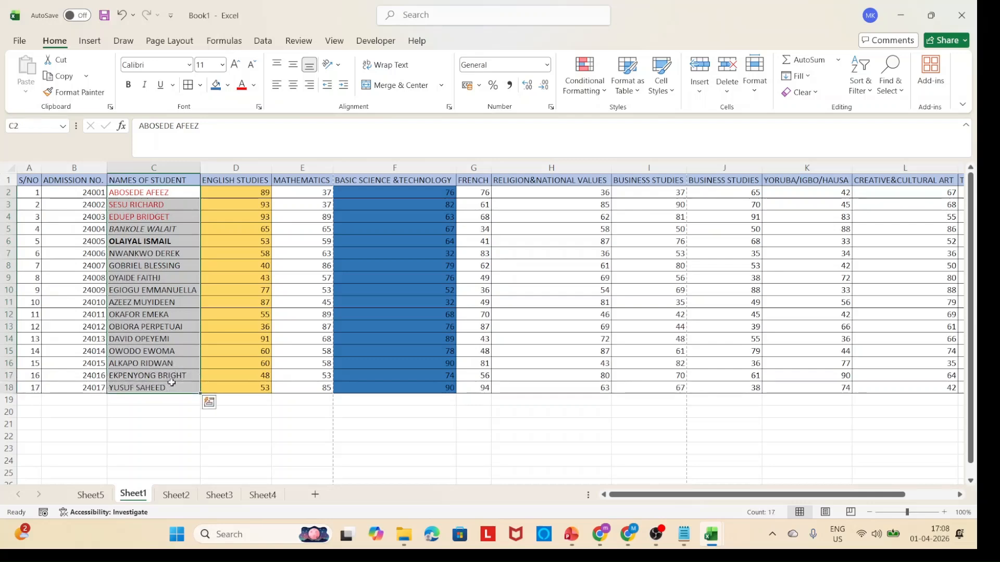
click(255, 495)
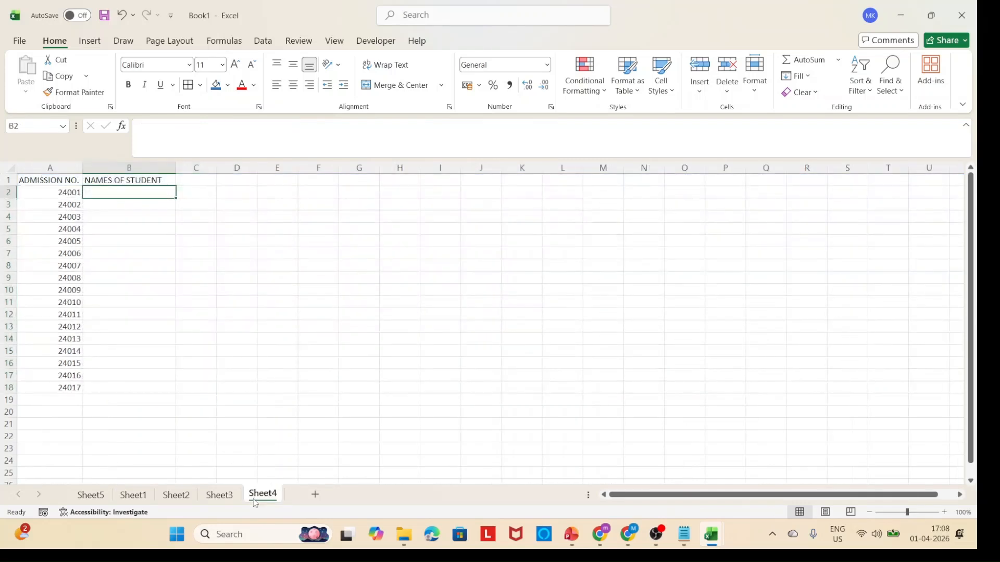
Step: Change A2 to 24002 and A3 to 24001, swapping the first two admission numbers
click(65, 192)
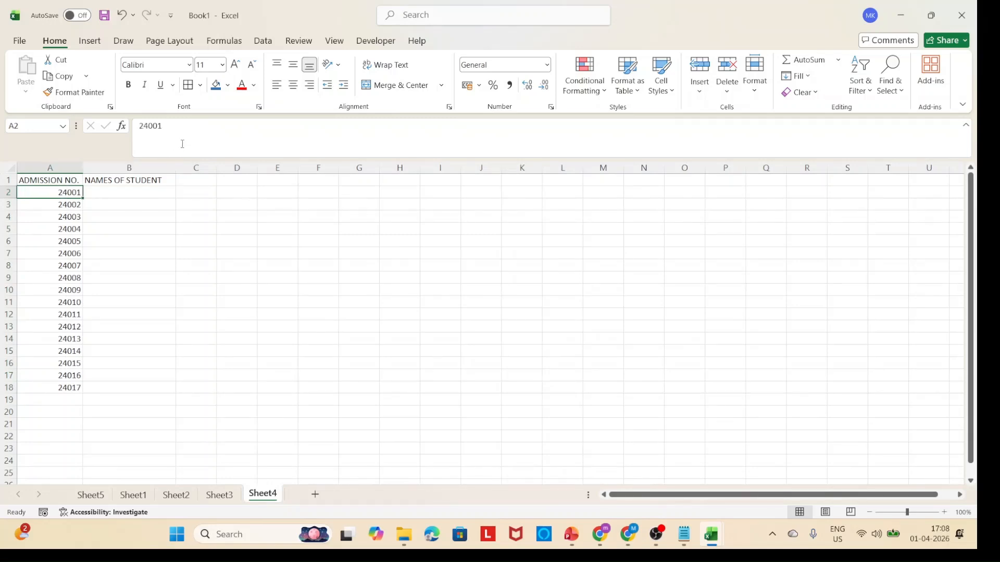
click(177, 125)
key(BackSpace)
text(2)
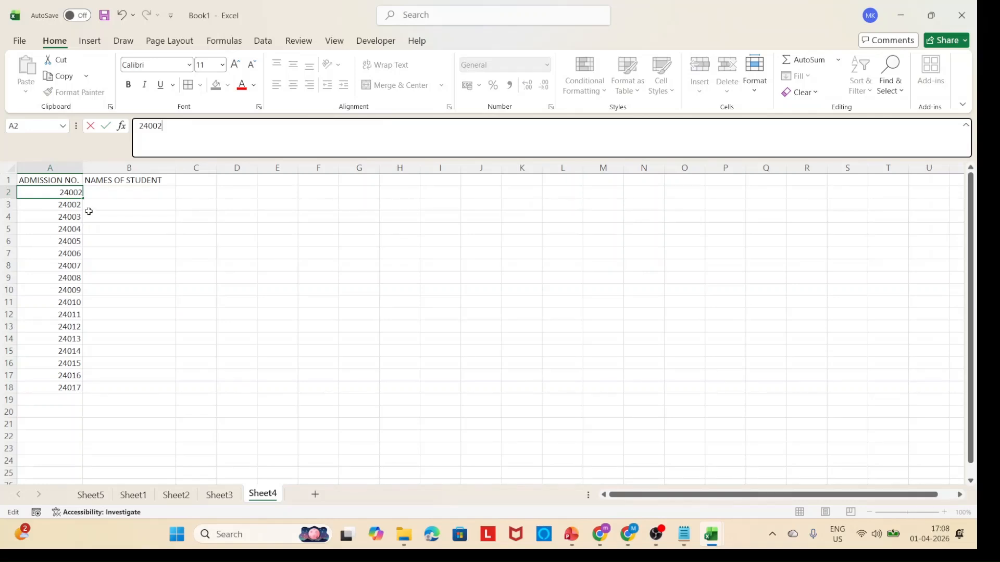
click(69, 203)
click(185, 125)
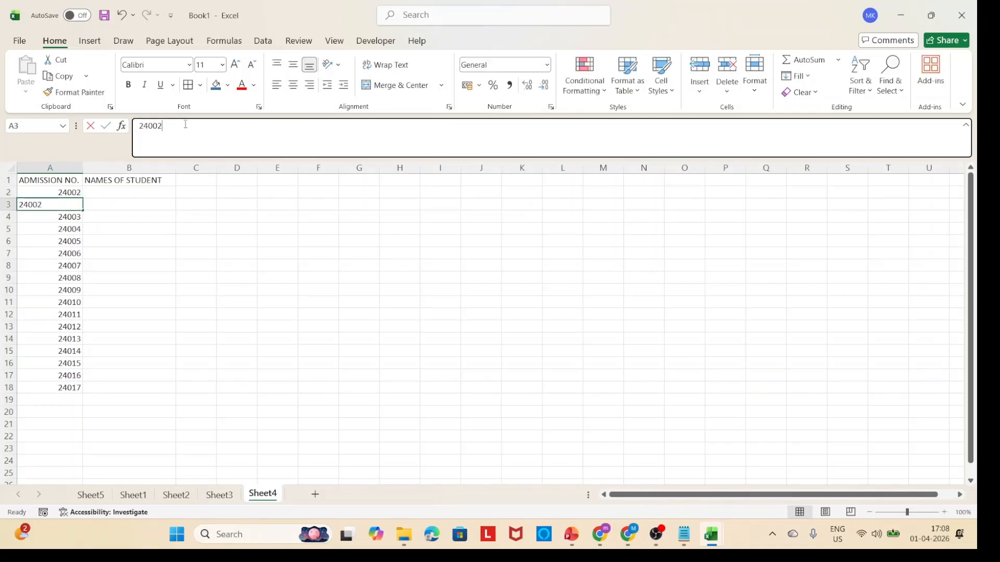
text(1)
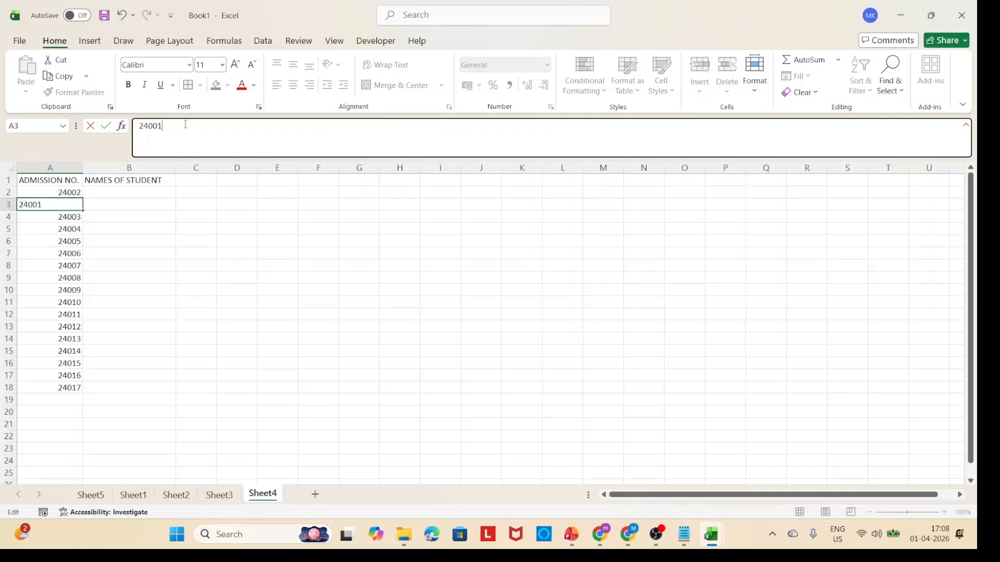
click(53, 254)
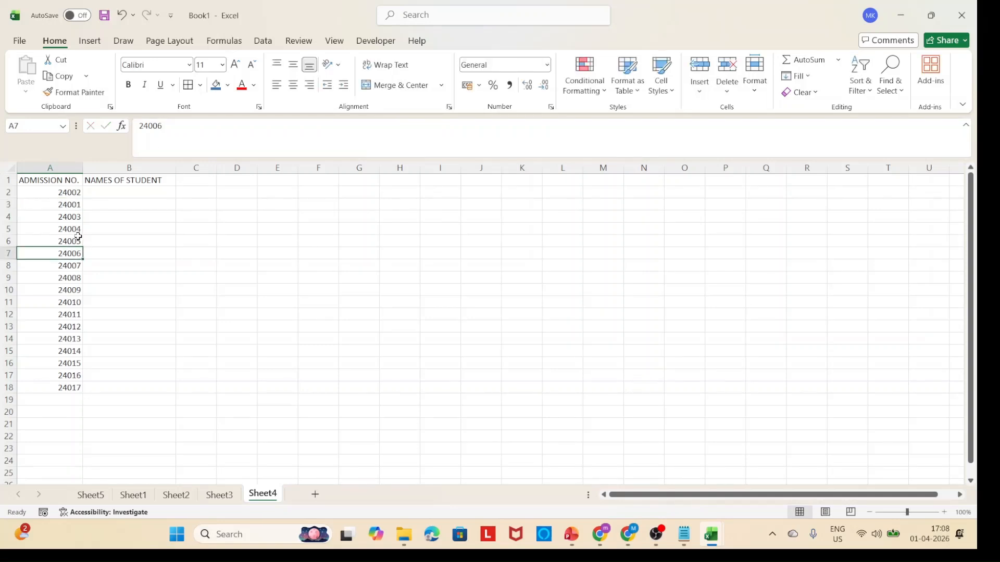
click(78, 234)
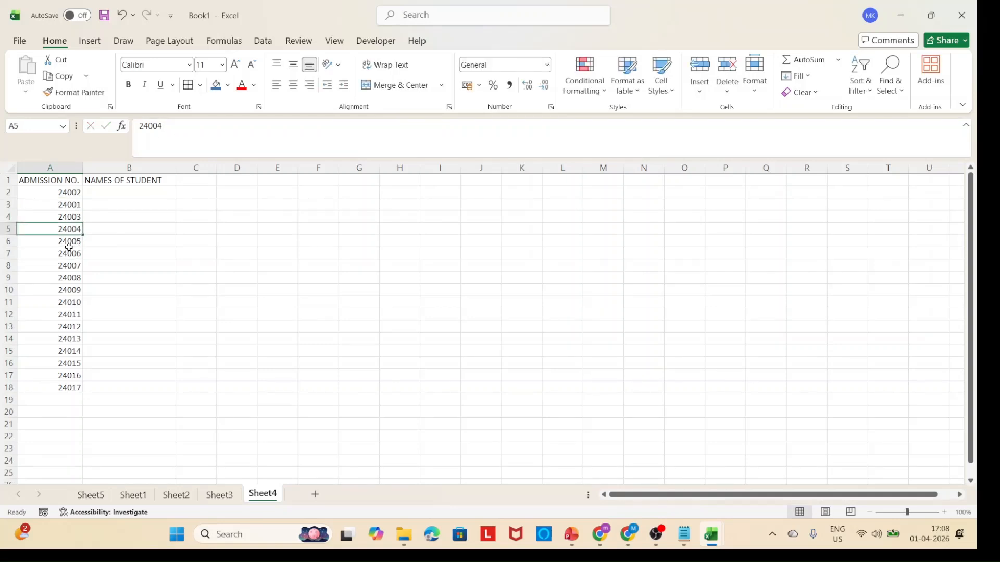
click(69, 249)
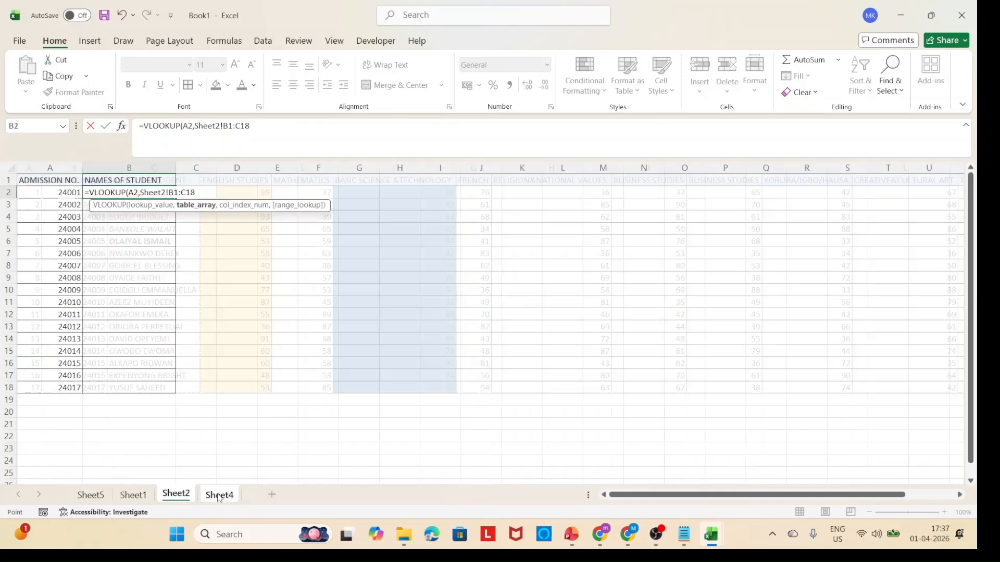
Step: Complete B2 as =VLOOKUP(A2,Sheet4!B1:C18,2,0) and dismiss the circular-reference warning
click(219, 495)
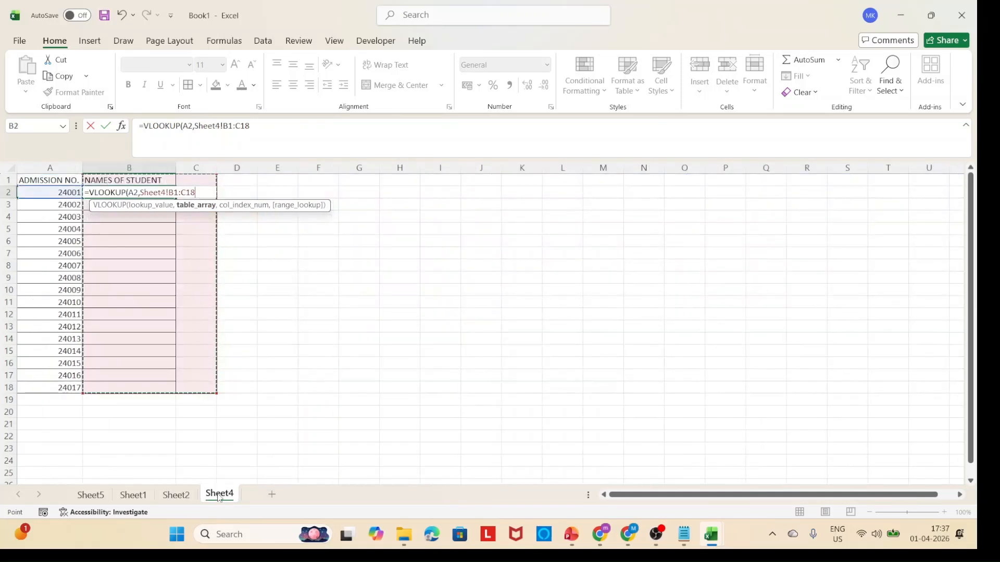
text(,)
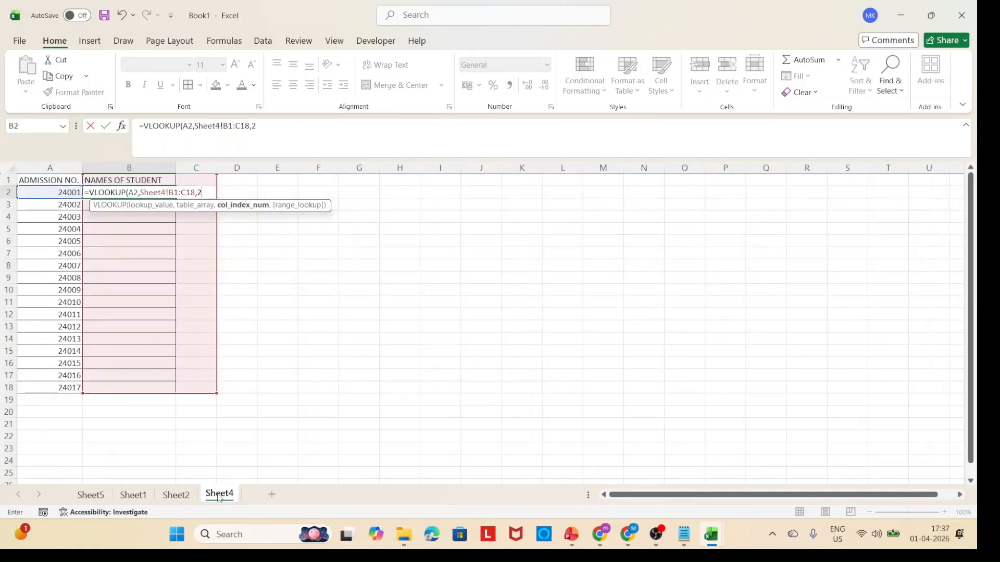
text(2,0)
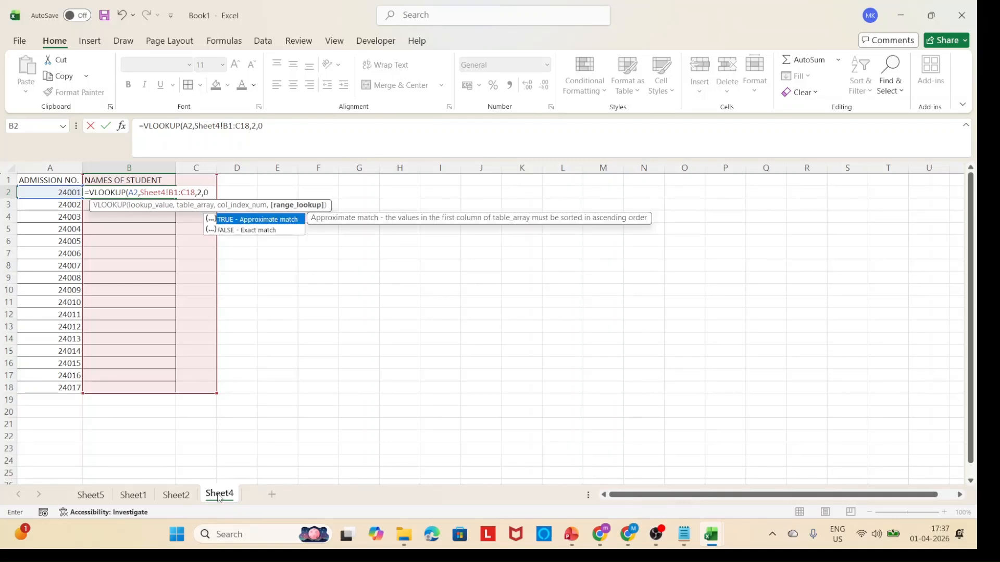
text())
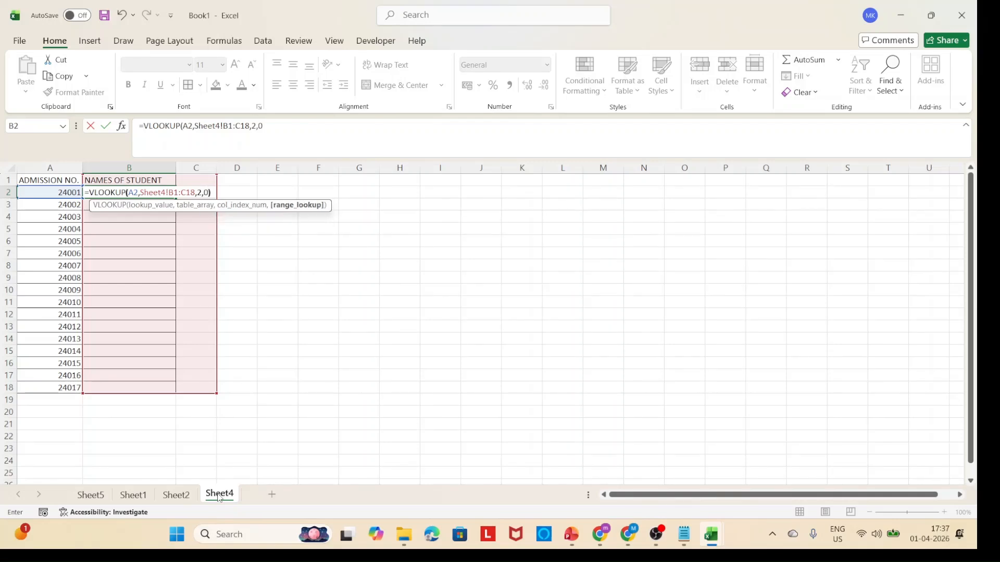
key(Return)
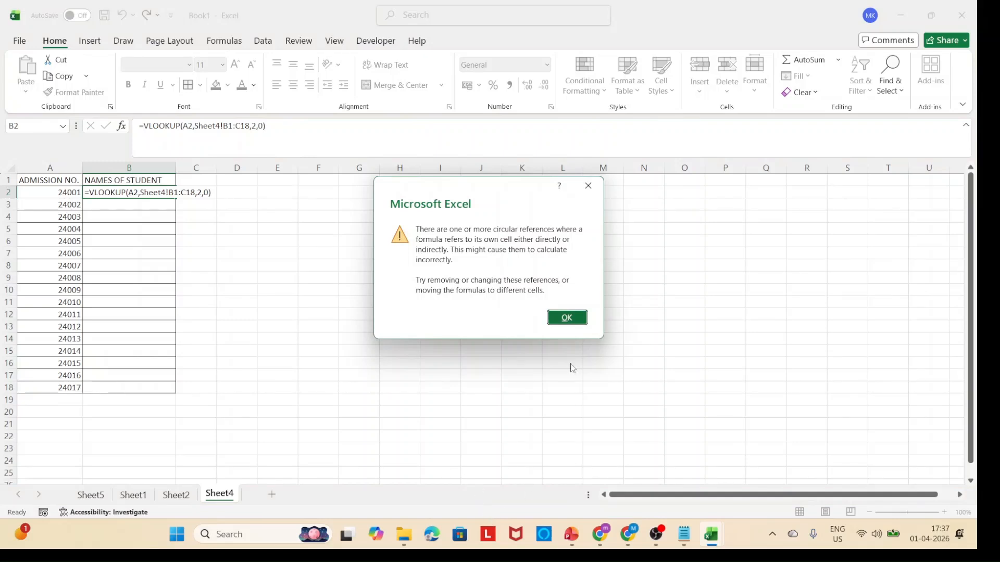
click(574, 321)
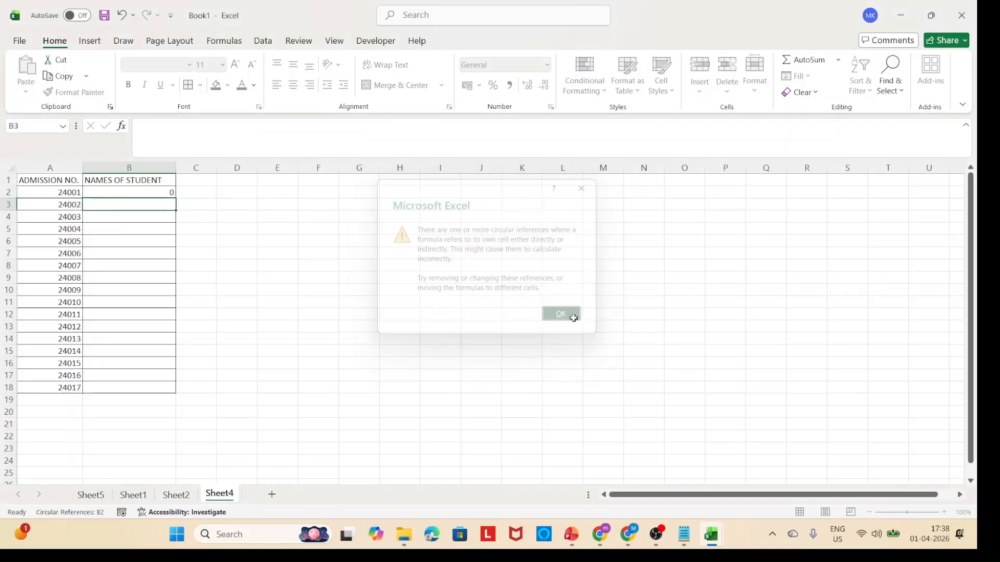
Step: Change B2's VLOOKUP match argument from 0 to FALSE
click(162, 194)
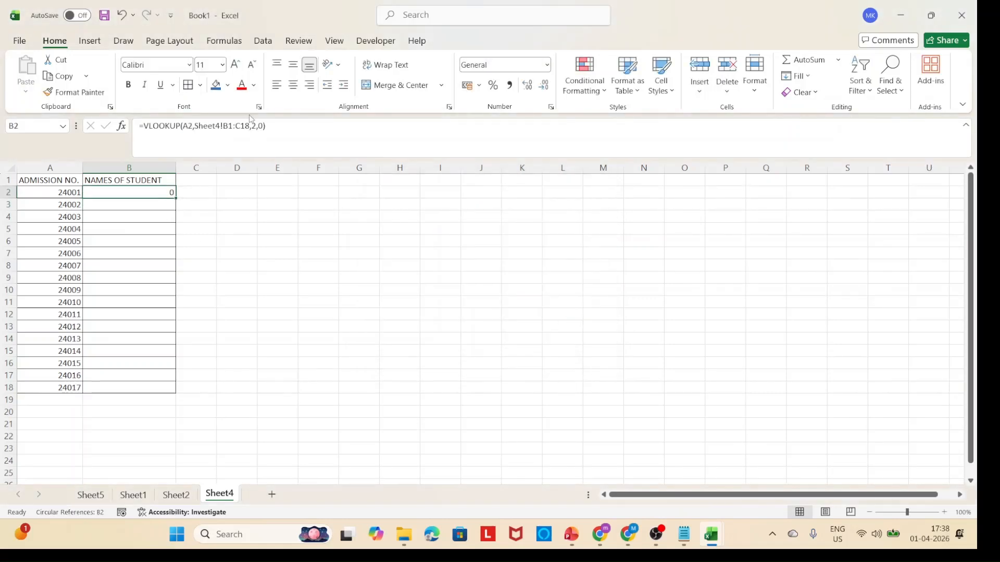
click(265, 125)
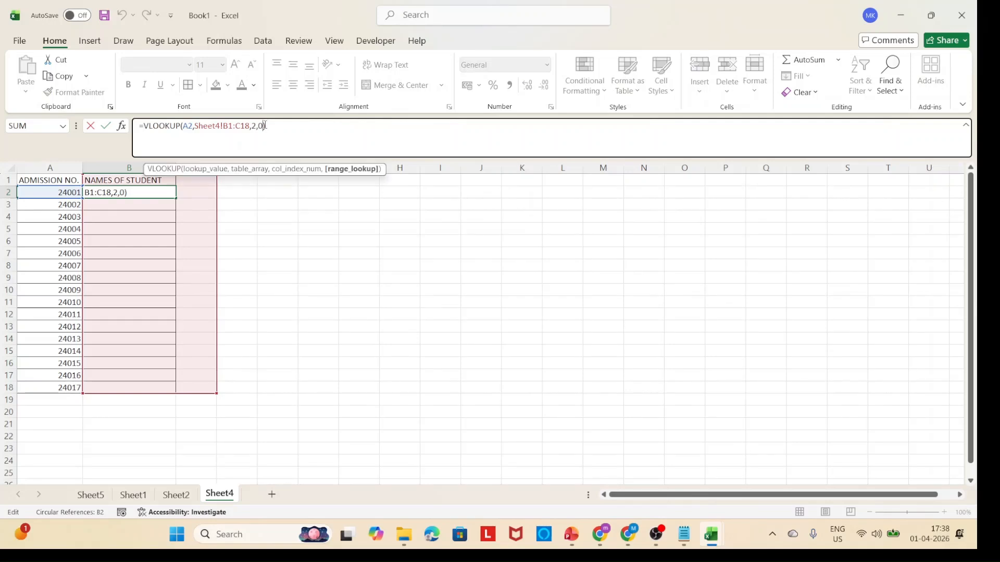
key(BackSpace)
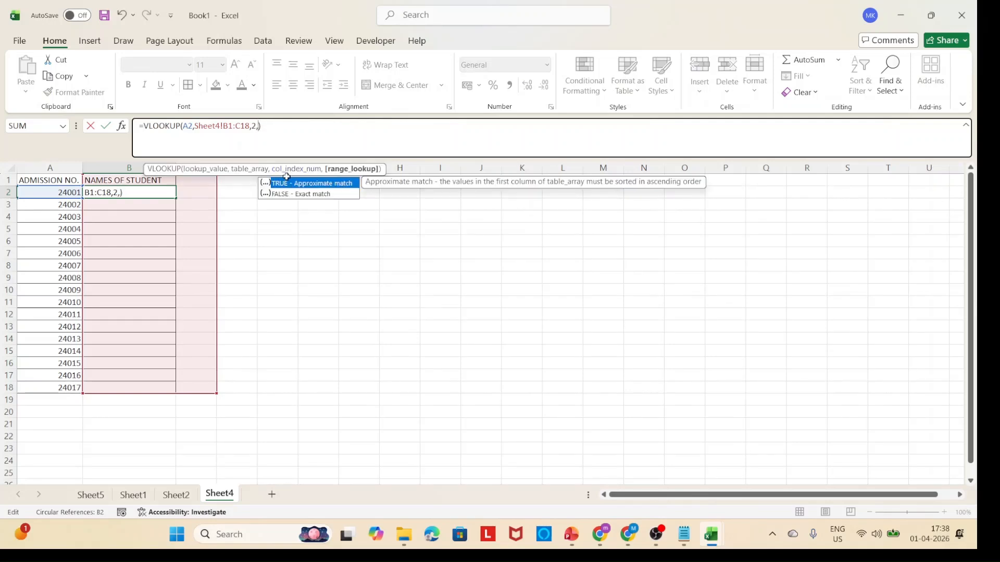
double_click(303, 192)
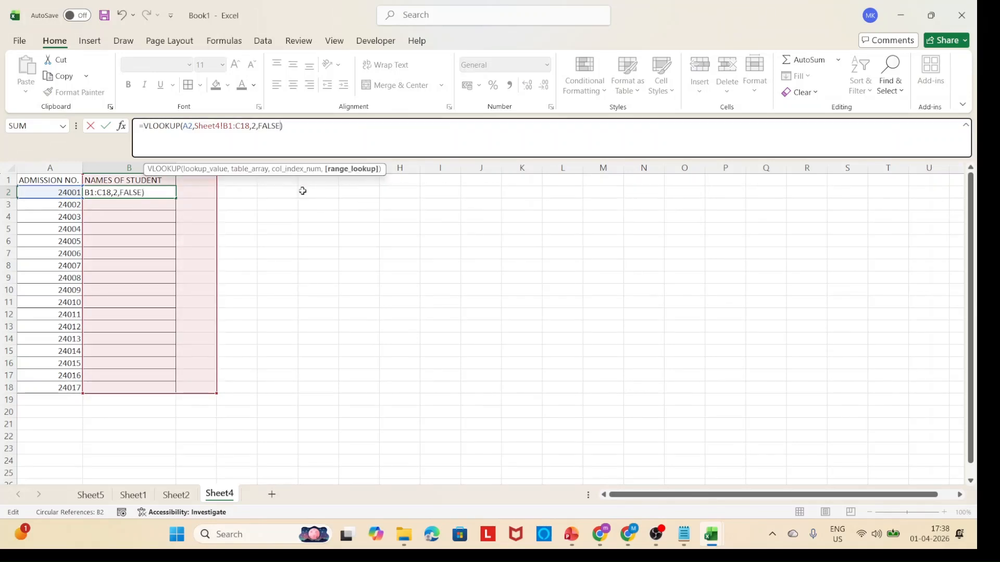
key(Return)
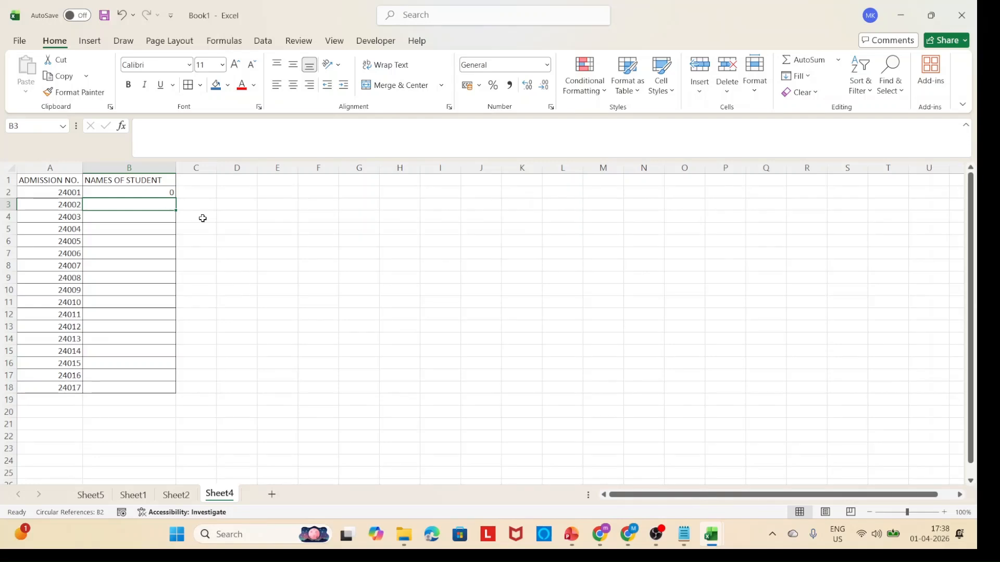
Step: Delete B2's formula and start retyping it as =vloo
click(135, 192)
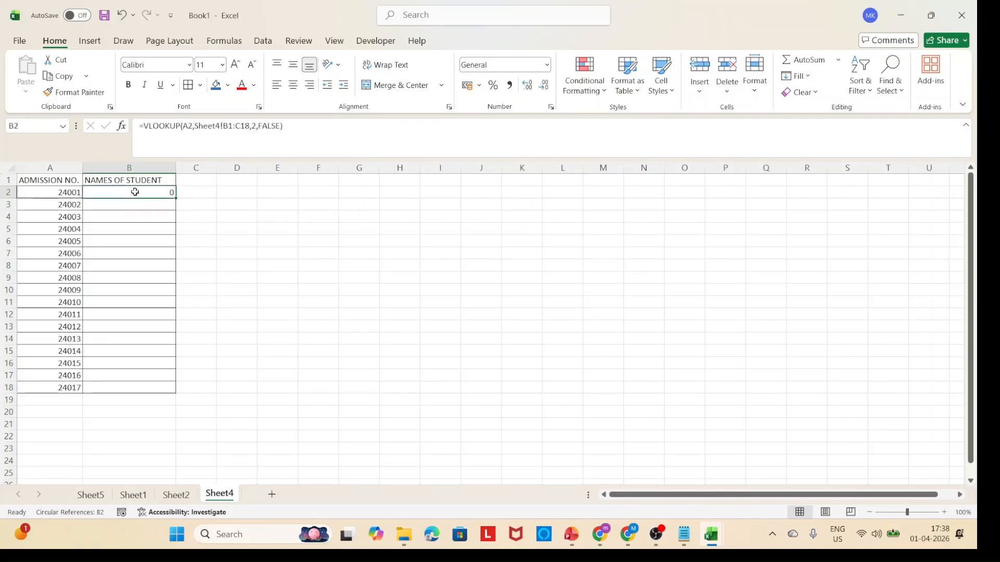
key(Delete)
text(=vlo)
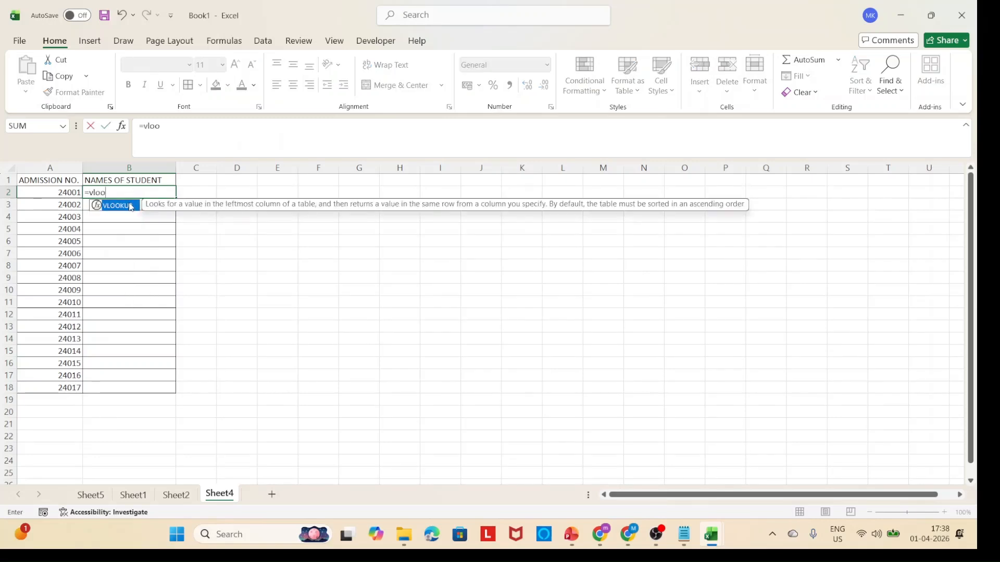
text(o)
Step: Enter =VLOOKUP(A2,Sheet2!B2:C18,2) in B2 and fill it down through B18
double_click(130, 207)
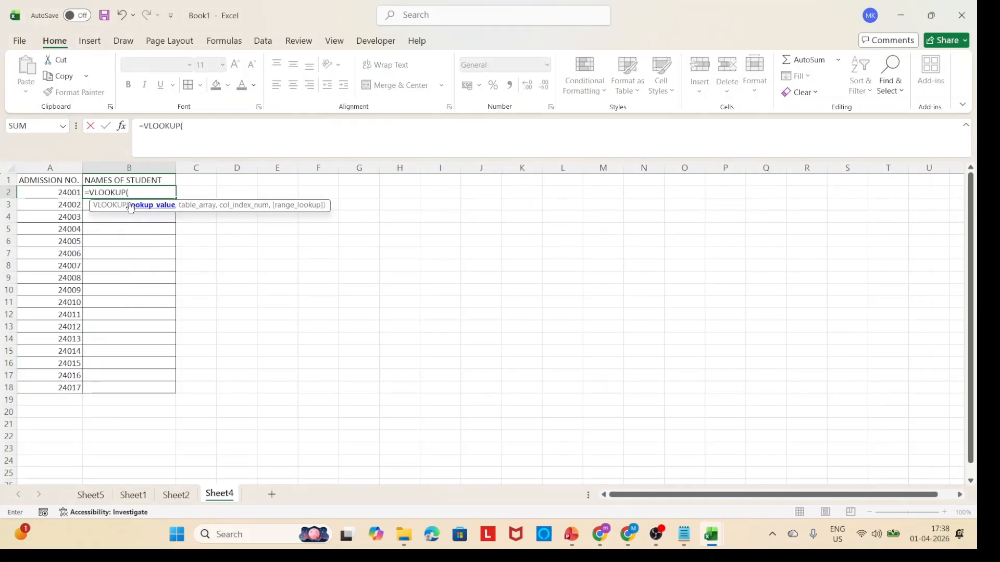
click(72, 192)
text(,)
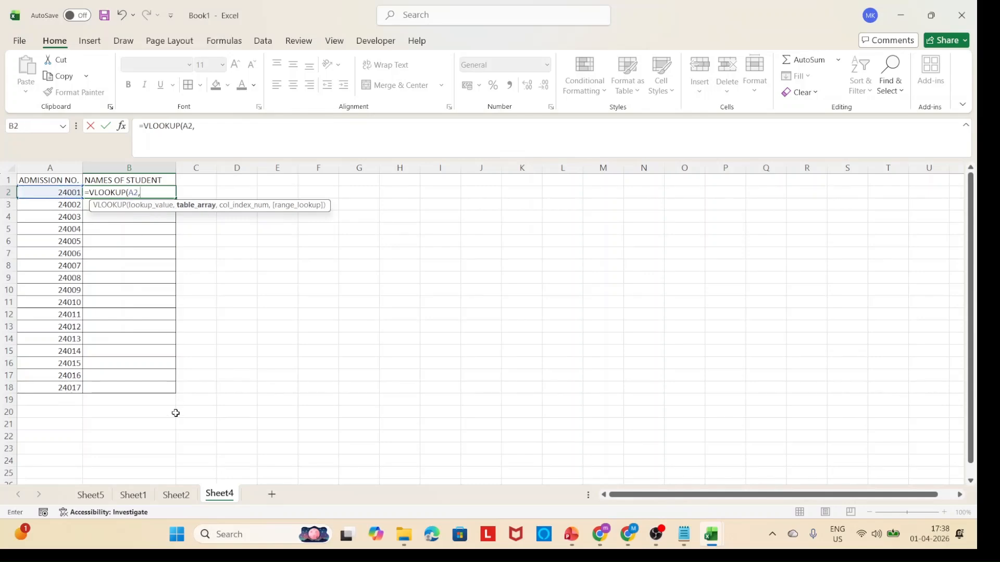
click(170, 495)
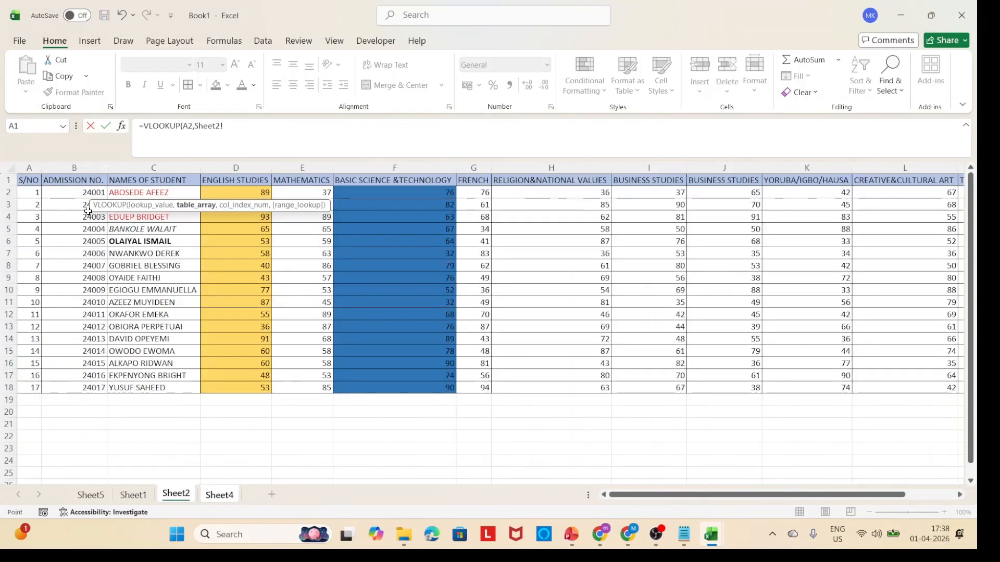
click(81, 191)
drag(81, 191, 158, 389)
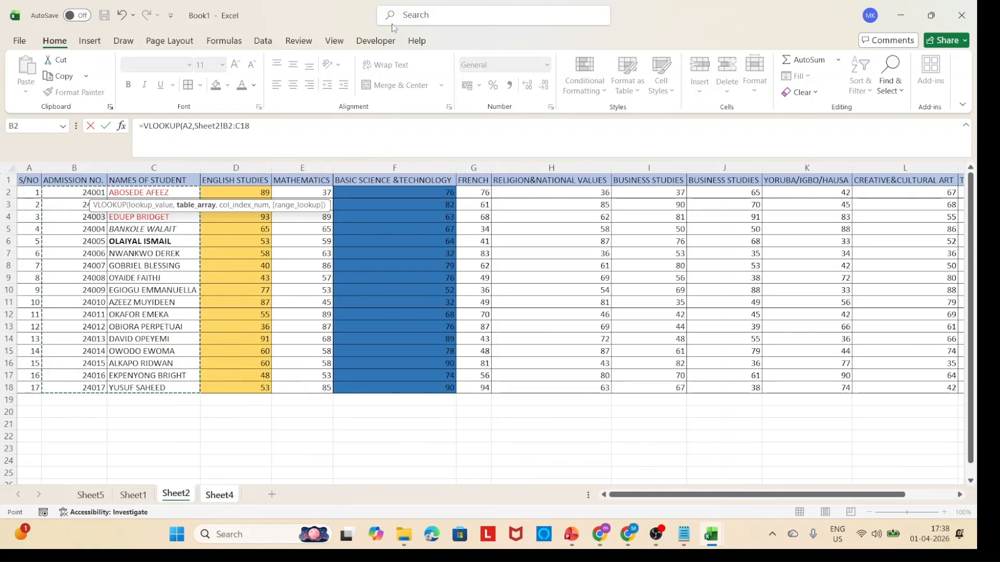
click(267, 120)
text(,2)
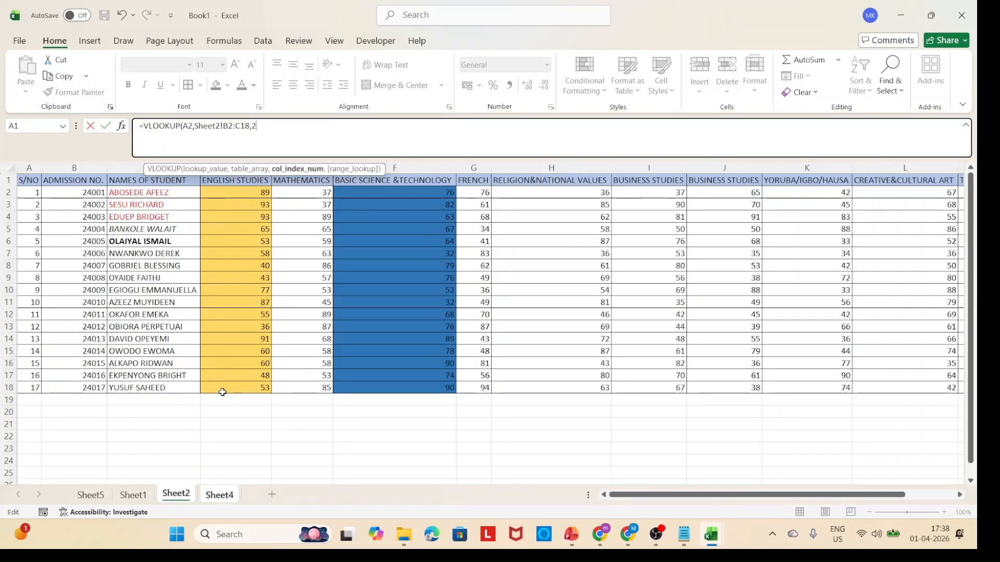
key(Return)
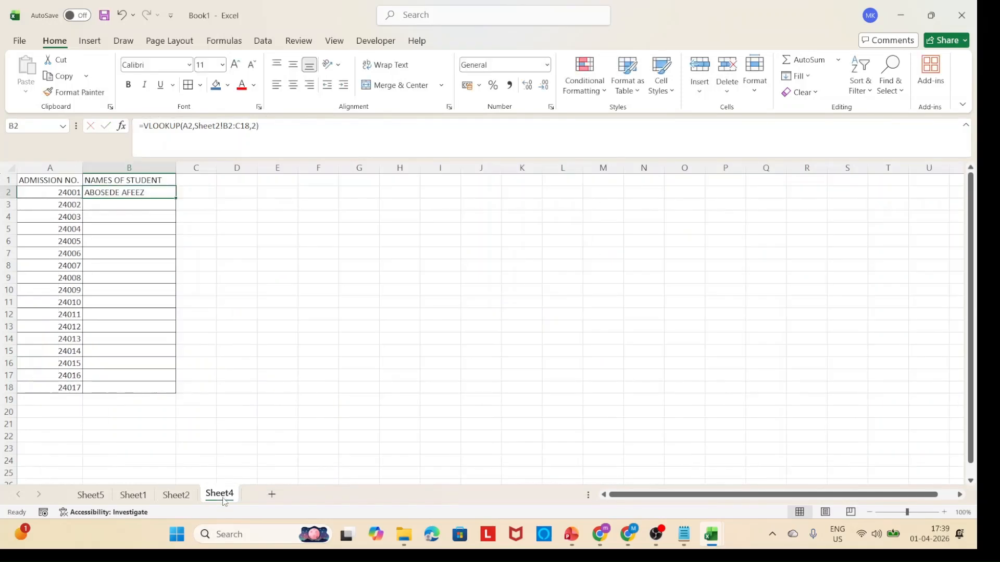
double_click(175, 200)
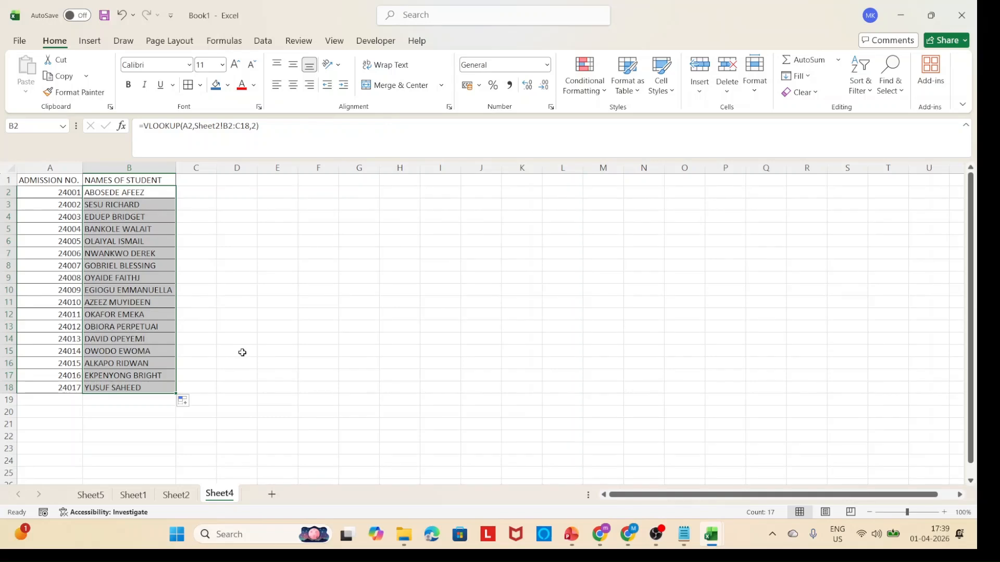
click(655, 550)
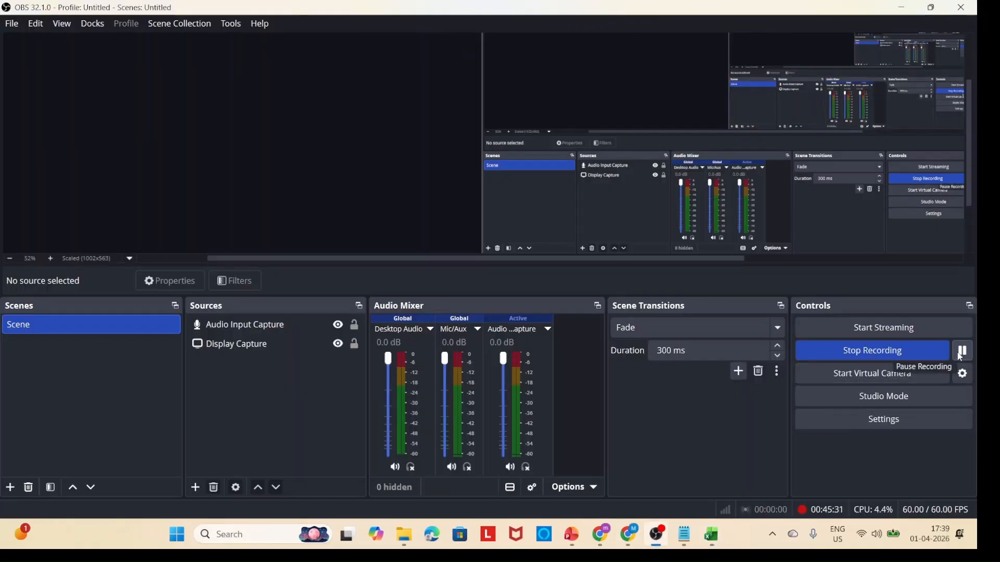
click(904, 11)
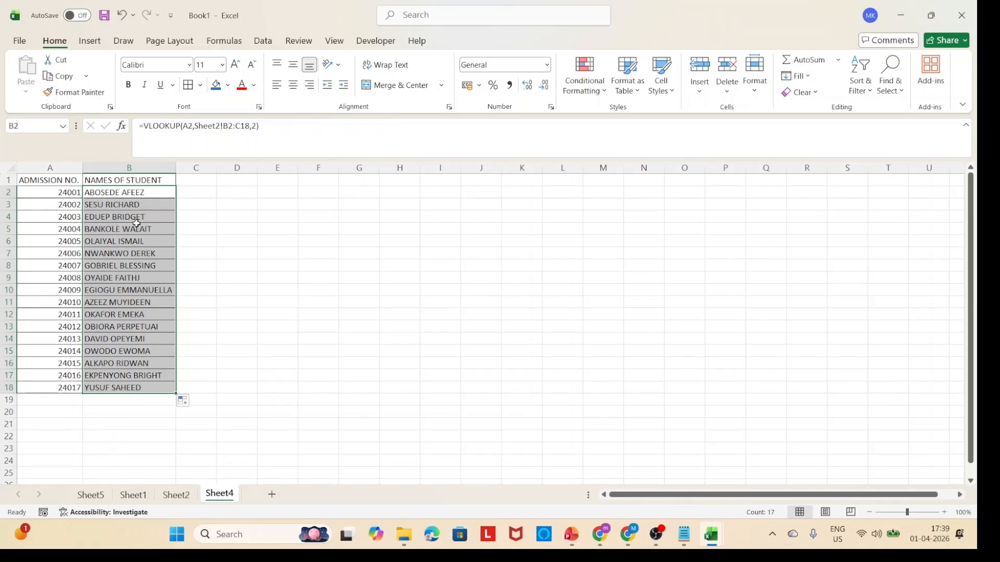
Step: Compare B2's looked-up name and A2's admission number against Sheet2's student table
click(133, 193)
click(68, 197)
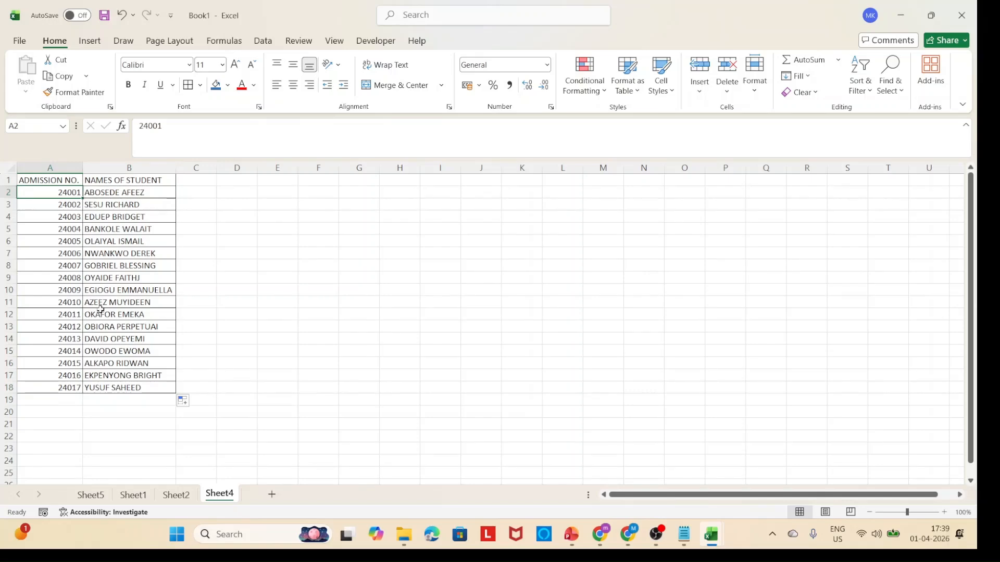
click(176, 495)
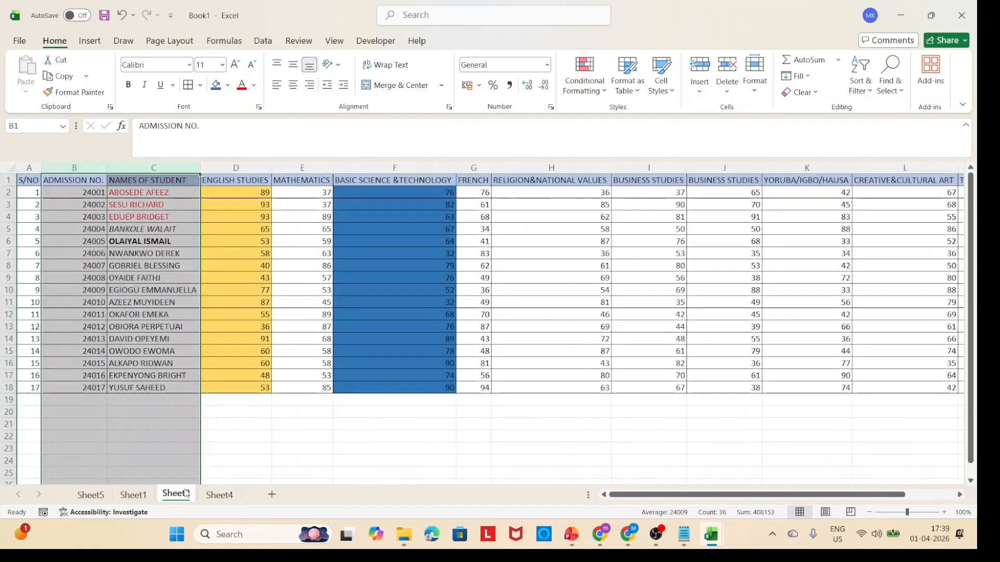
click(213, 496)
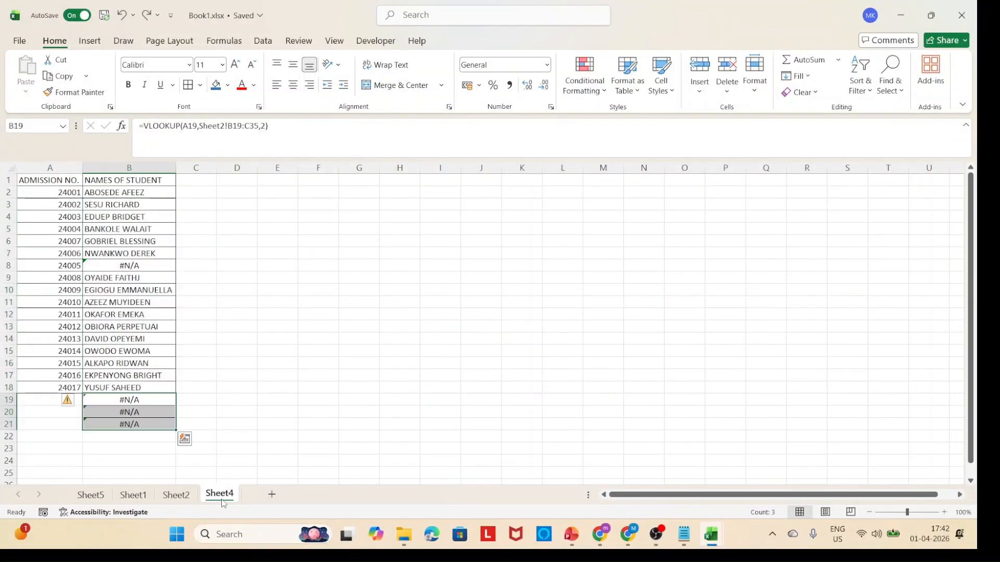
Step: Undo the #N/A entries and row swap, restoring 24007 in row 8, then verify B8 and B6 against Sheet2
key(ctrl+z)
key(Up)
key(ctrl+z)
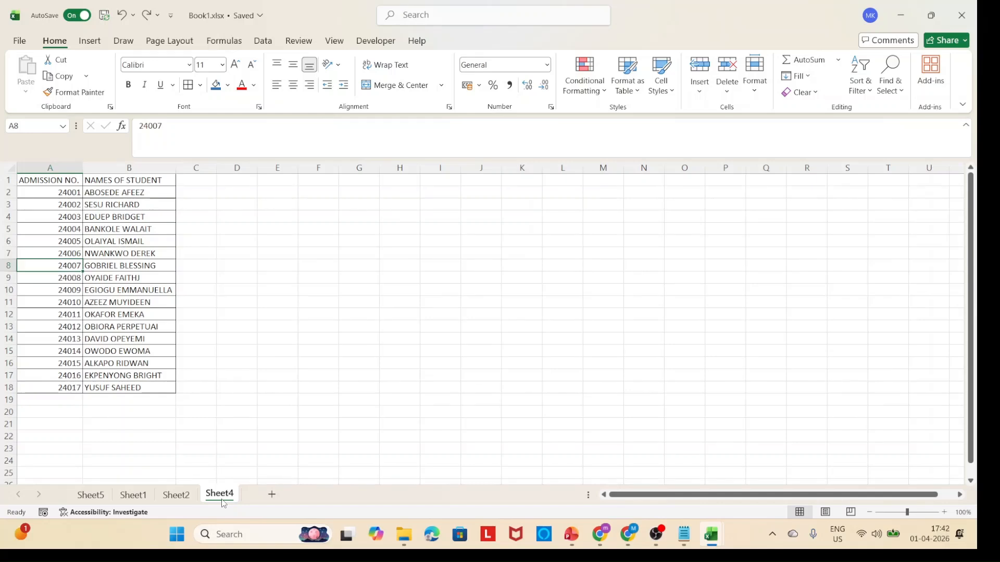
click(118, 263)
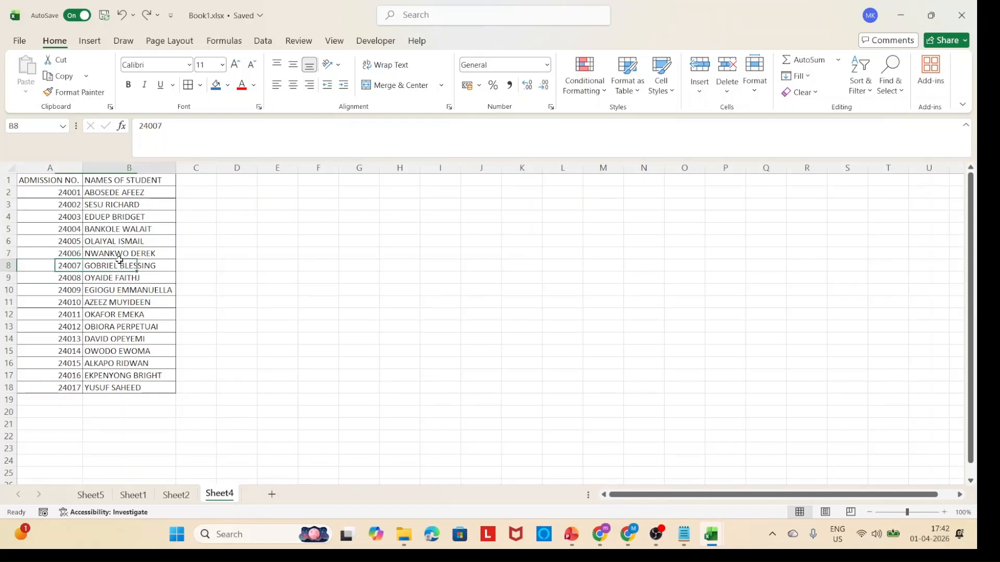
click(134, 240)
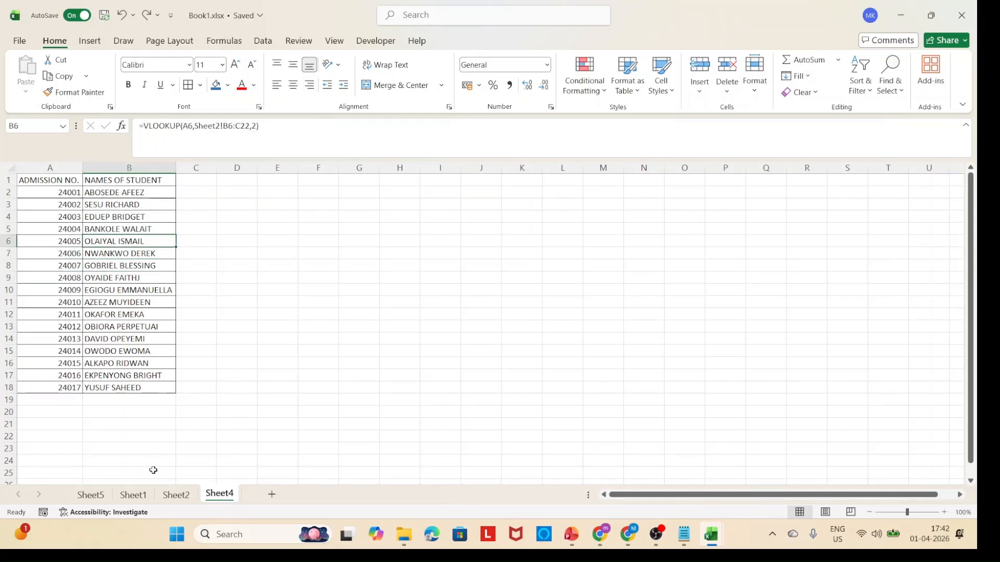
click(165, 494)
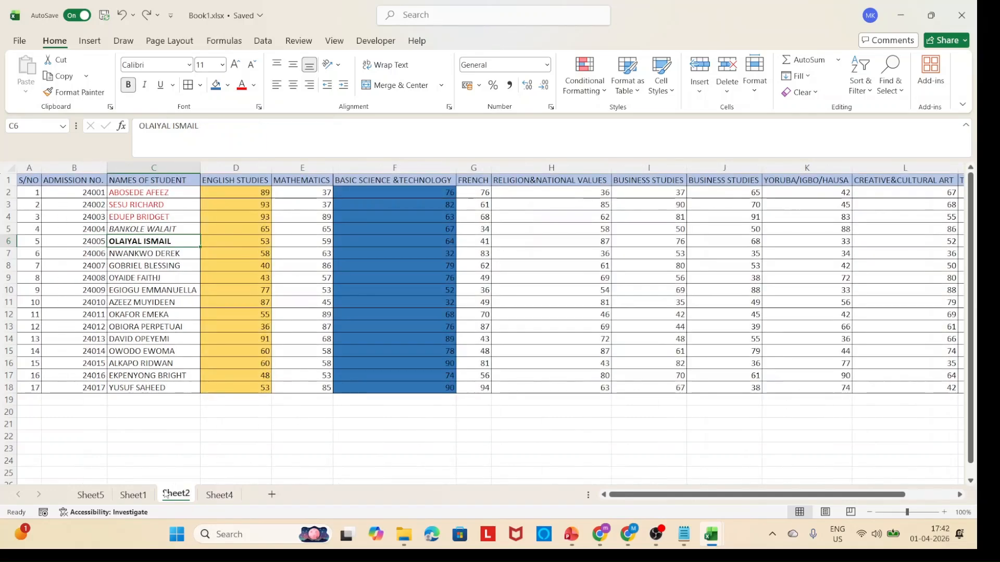
click(210, 497)
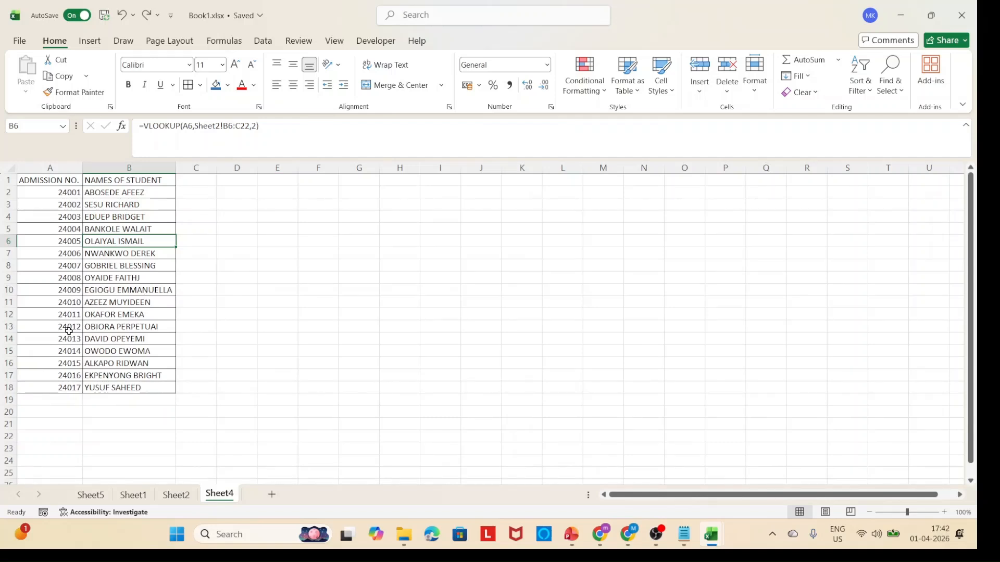
click(71, 403)
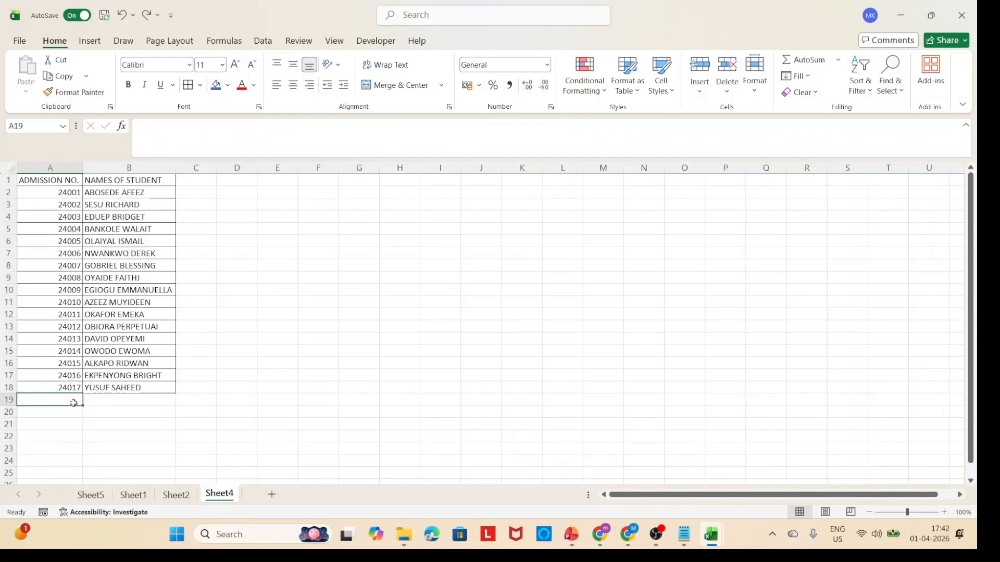
text(24005)
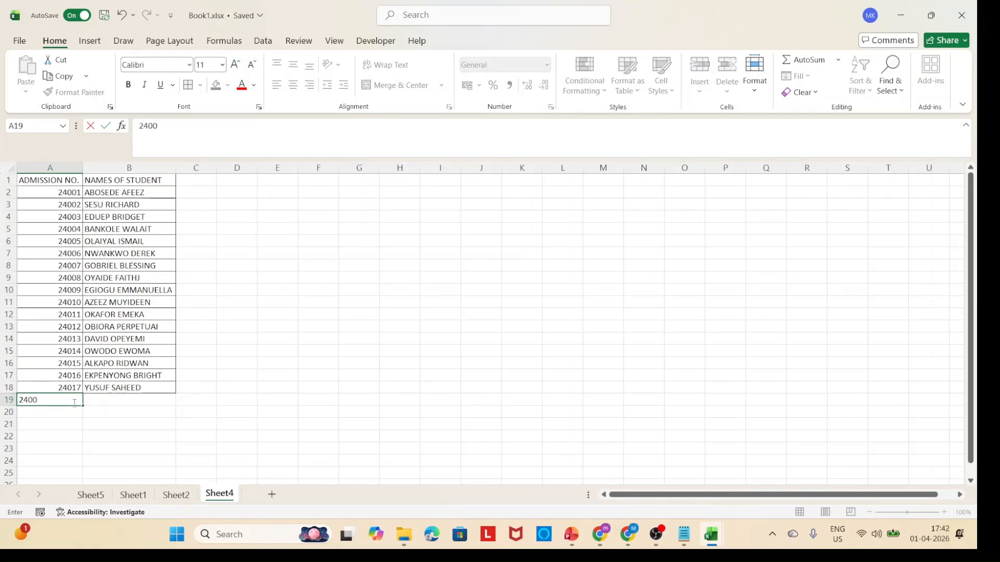
click(137, 410)
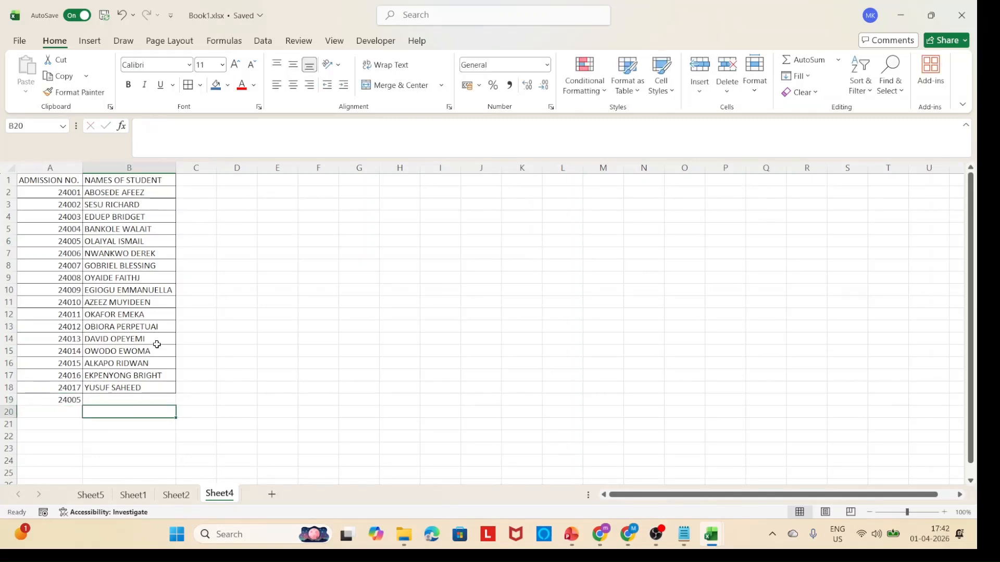
click(170, 192)
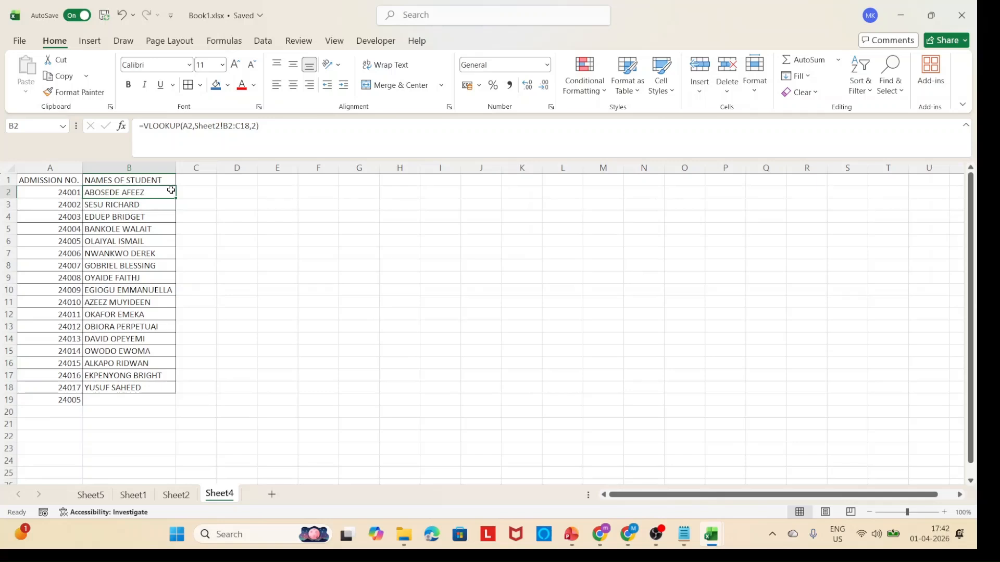
drag(177, 201, 179, 411)
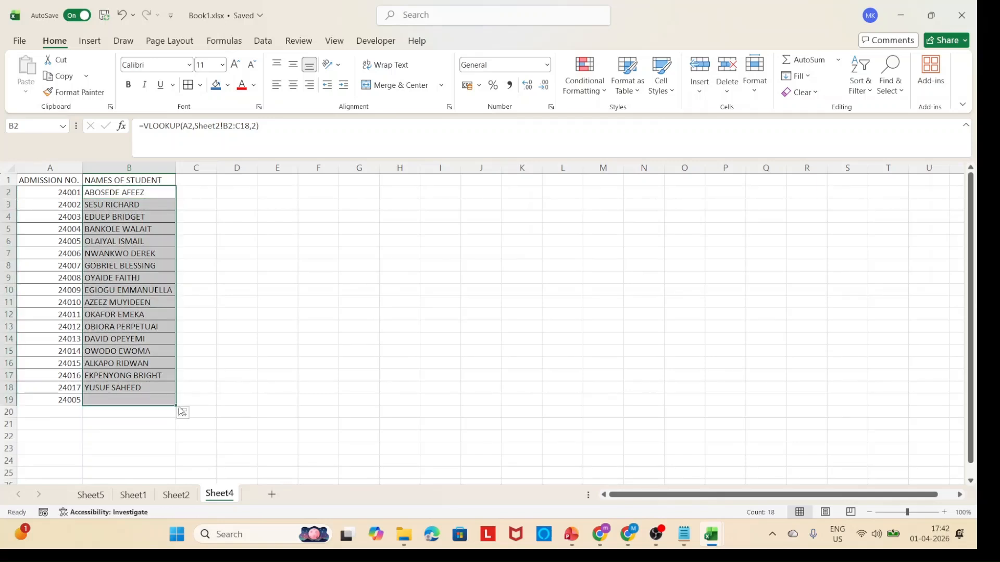
click(151, 400)
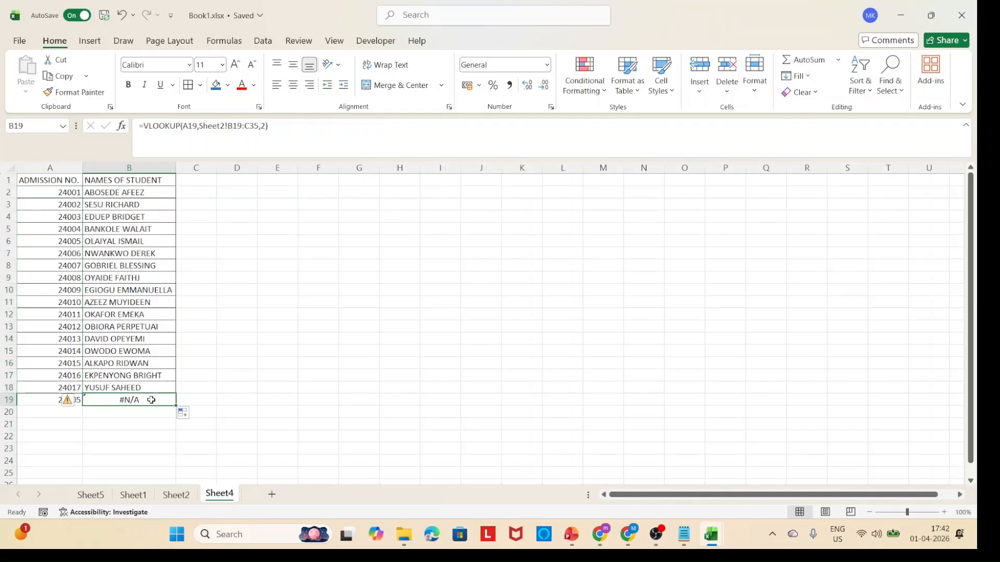
key(Delete)
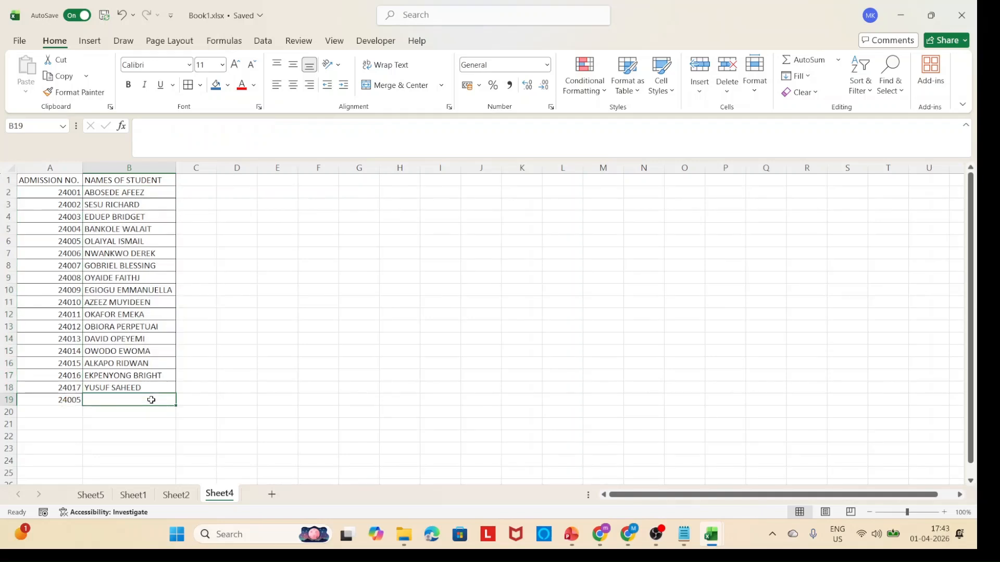
click(9, 400)
right_click(9, 400)
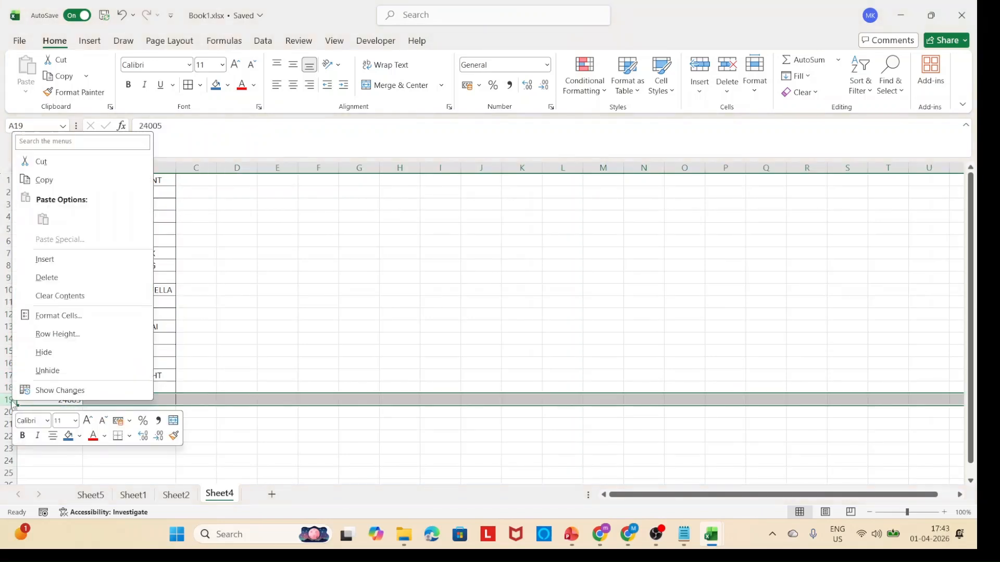
click(61, 284)
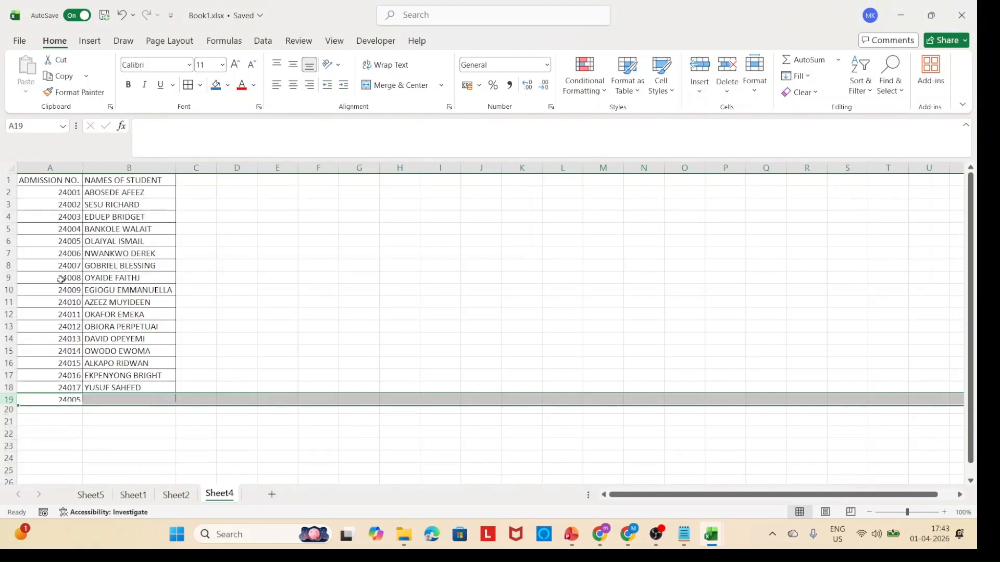
click(179, 503)
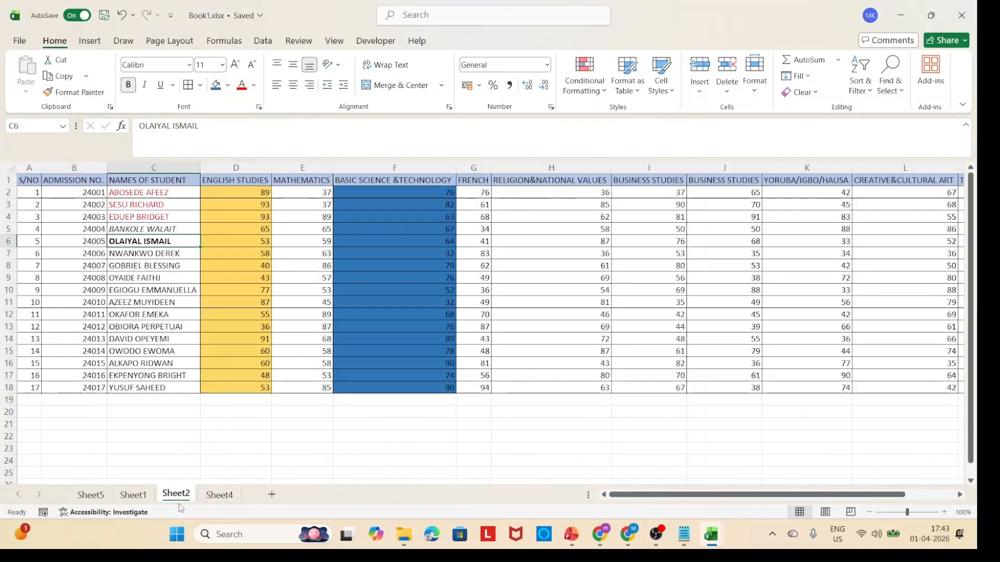
click(83, 401)
text(24)
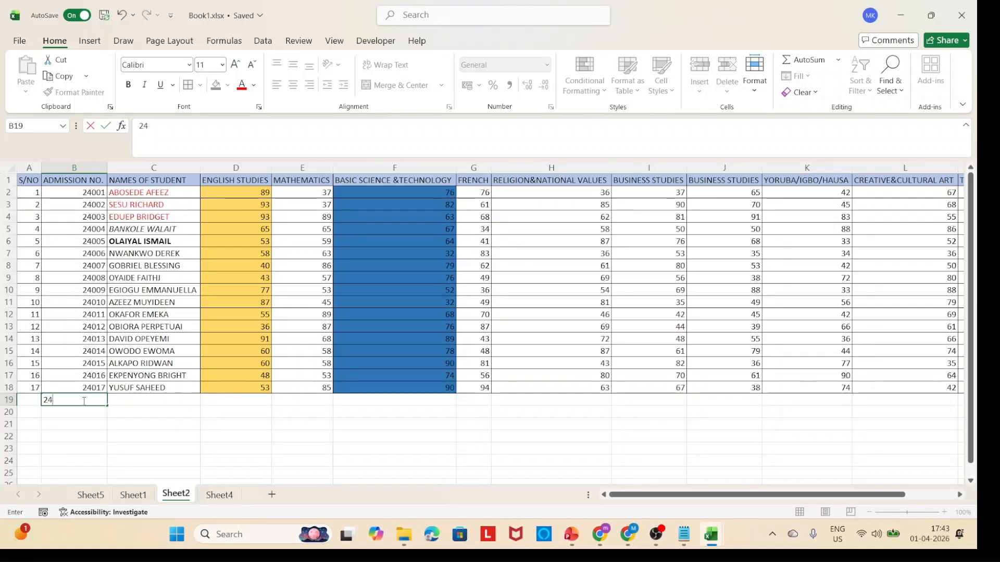
text(098)
click(130, 401)
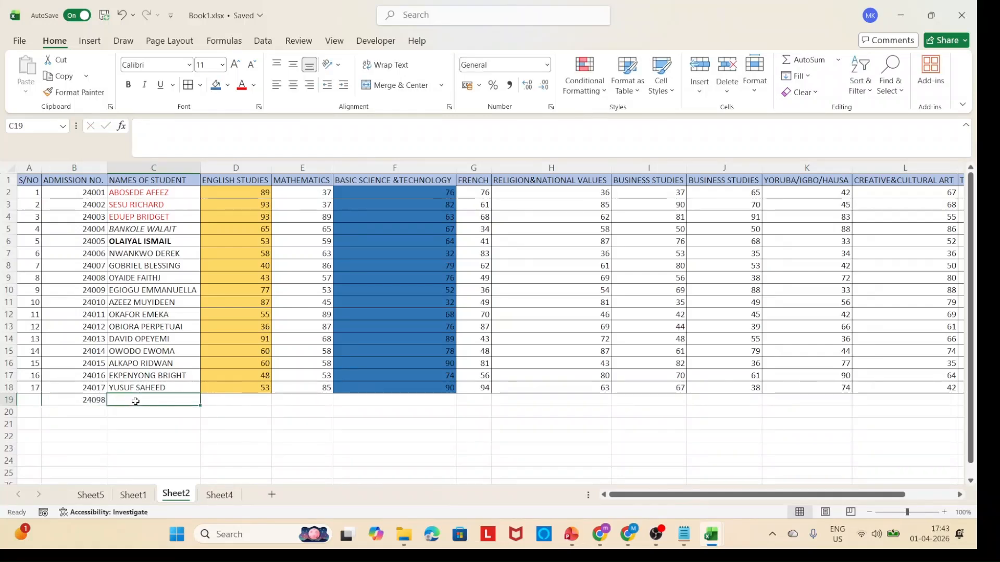
text(Krishna)
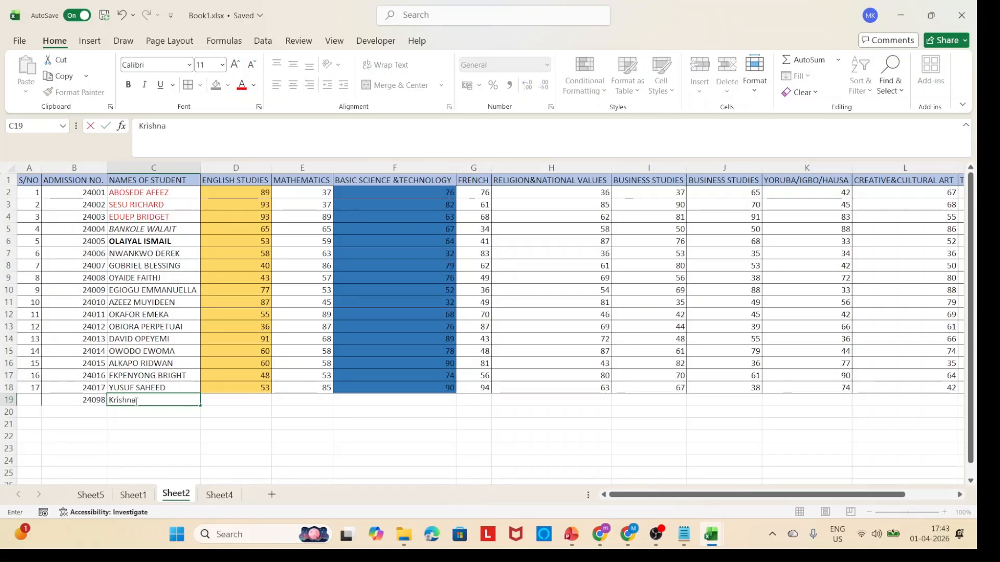
click(218, 494)
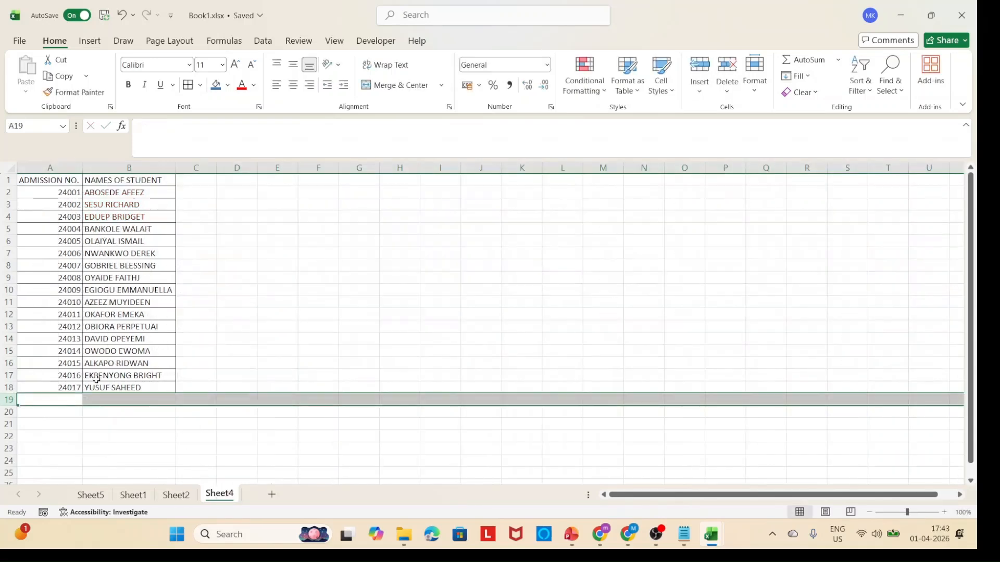
Step: After rechecking Sheet1 and Sheet2, start entering 24098 in Sheet4's A19
click(73, 400)
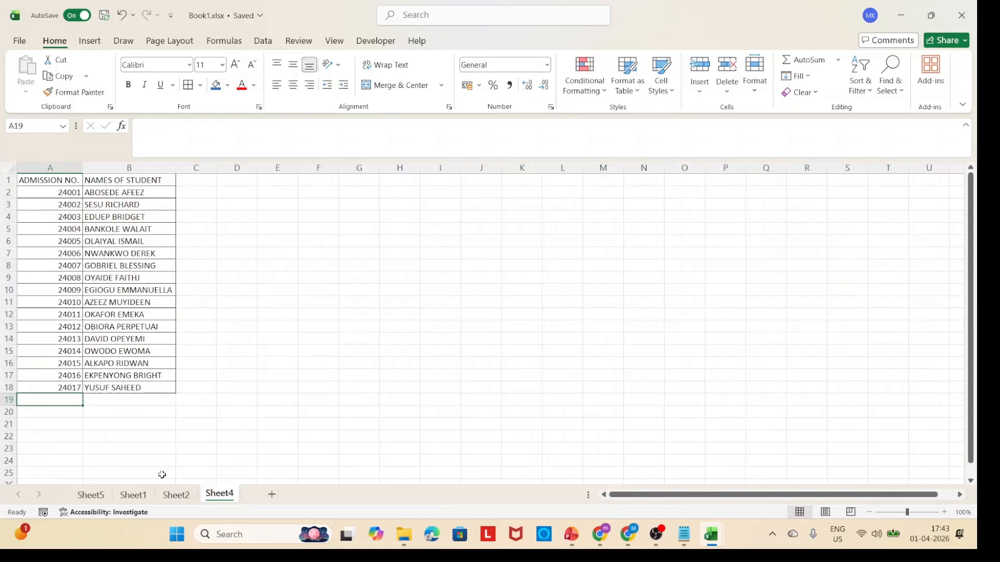
click(136, 497)
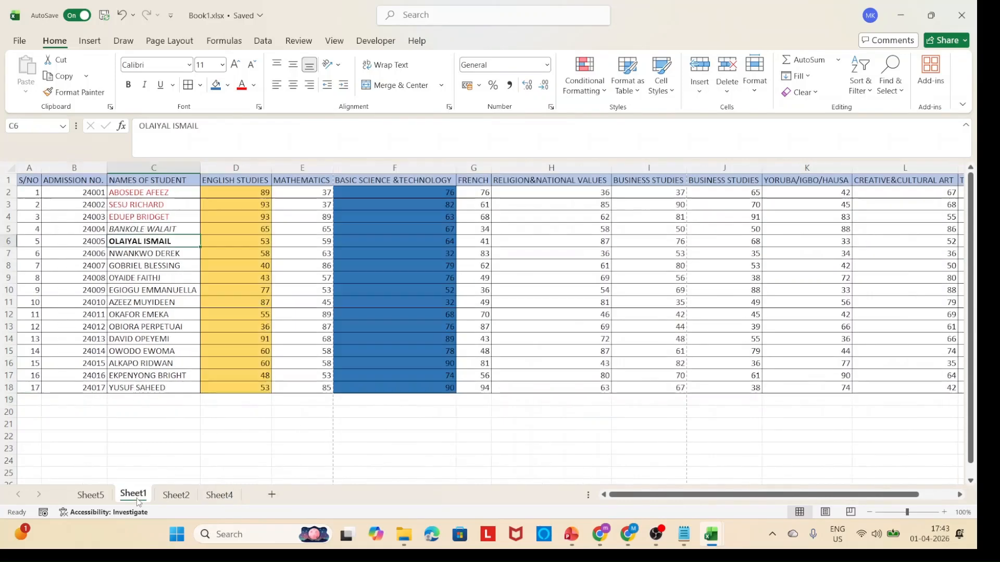
click(221, 496)
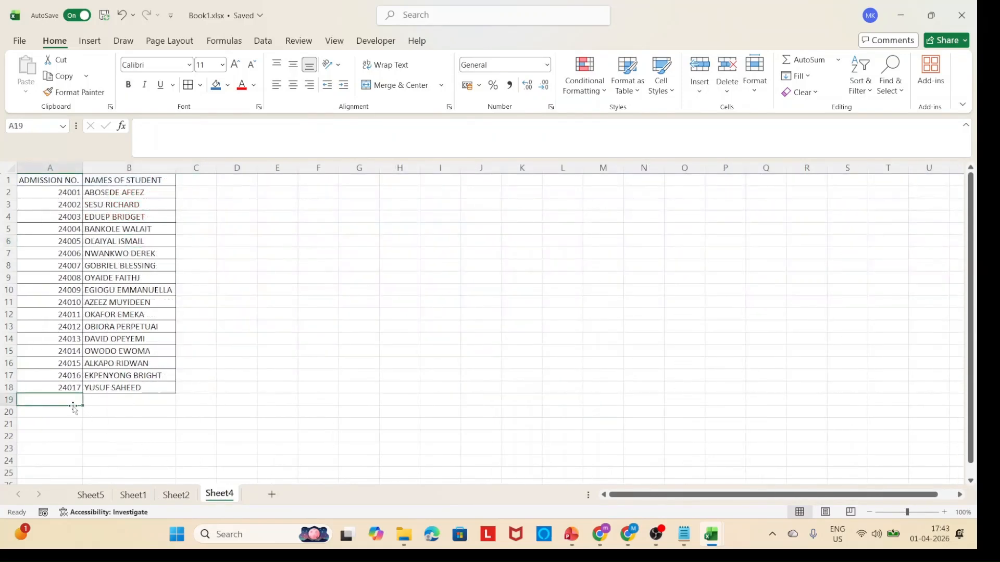
click(140, 492)
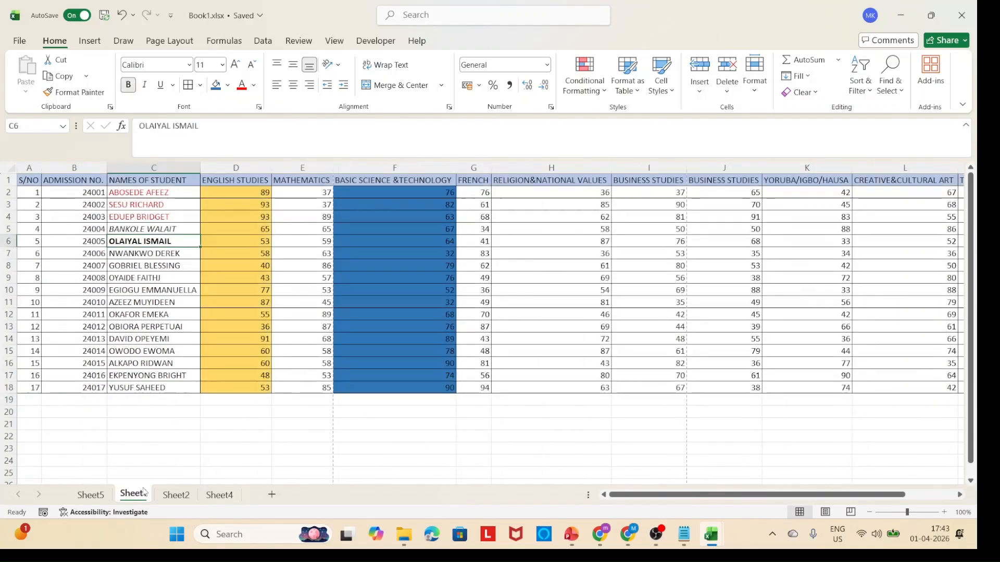
click(176, 495)
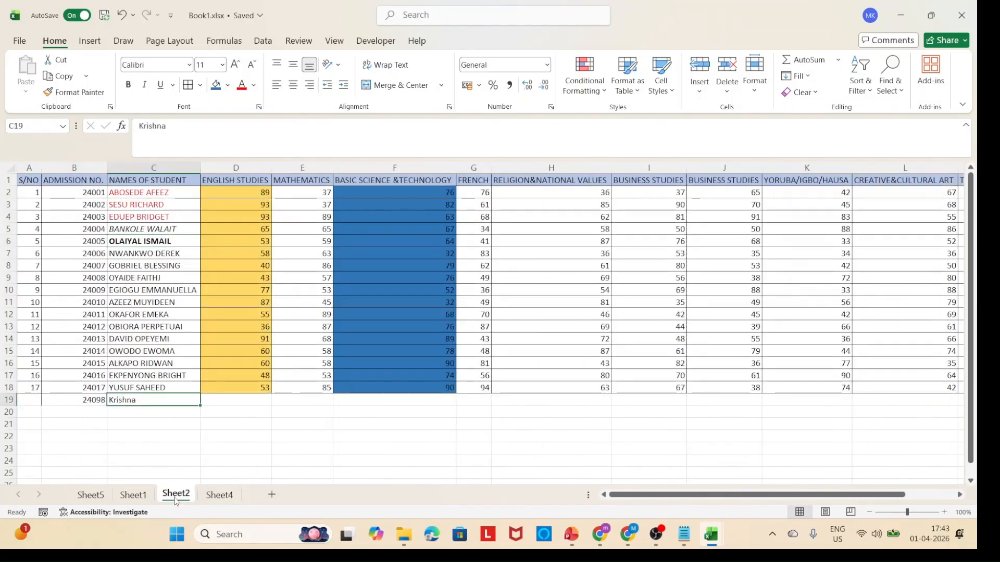
click(222, 498)
text(2)
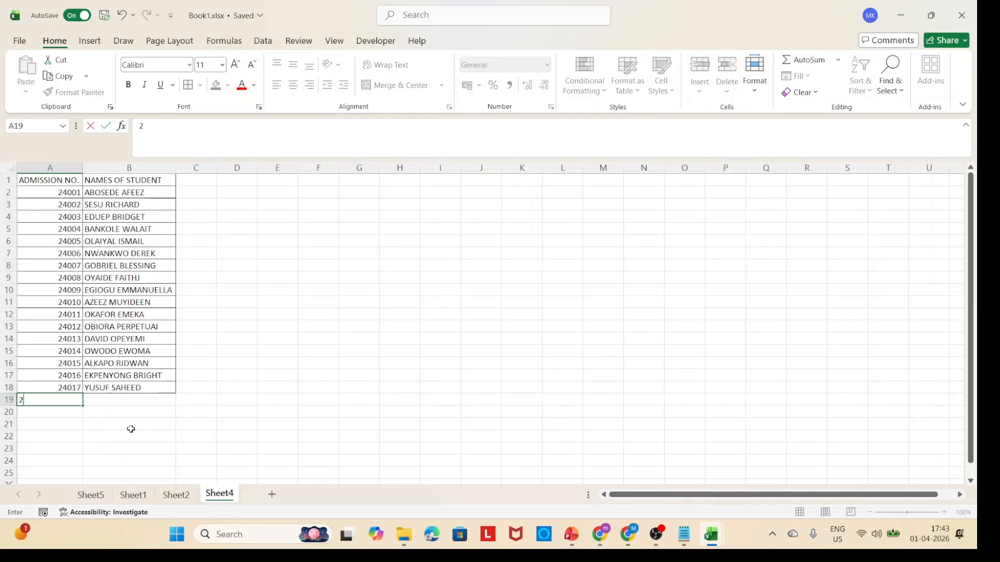
text(4098)
Step: Commit 24098 in A19 and copy B18's VLOOKUP formula down into B19
click(164, 402)
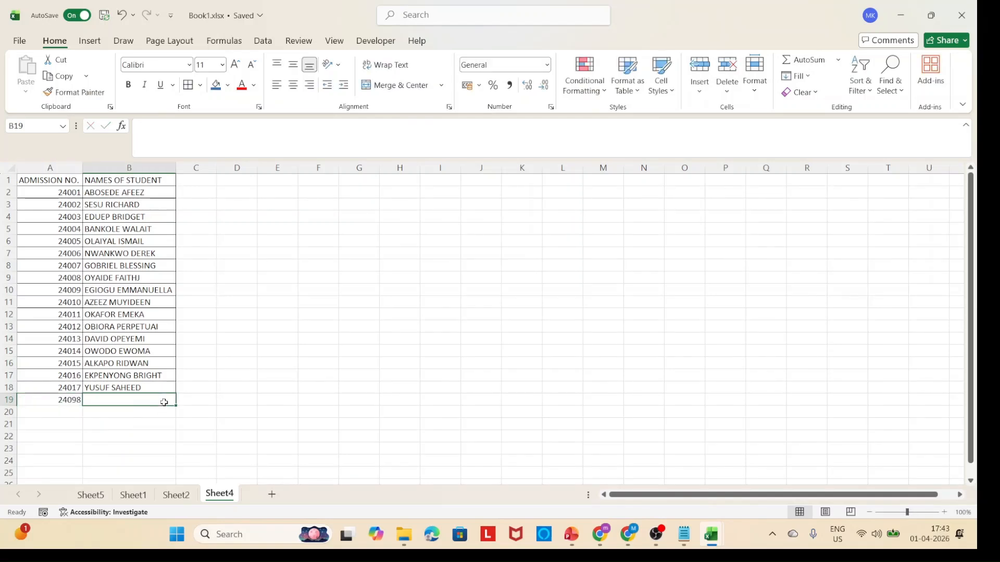
drag(168, 391, 179, 408)
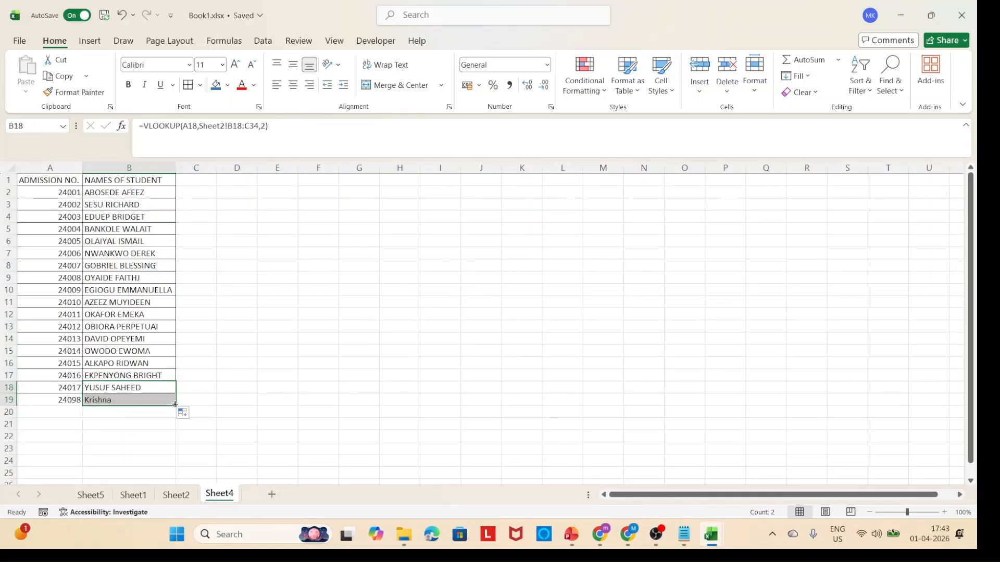
click(201, 391)
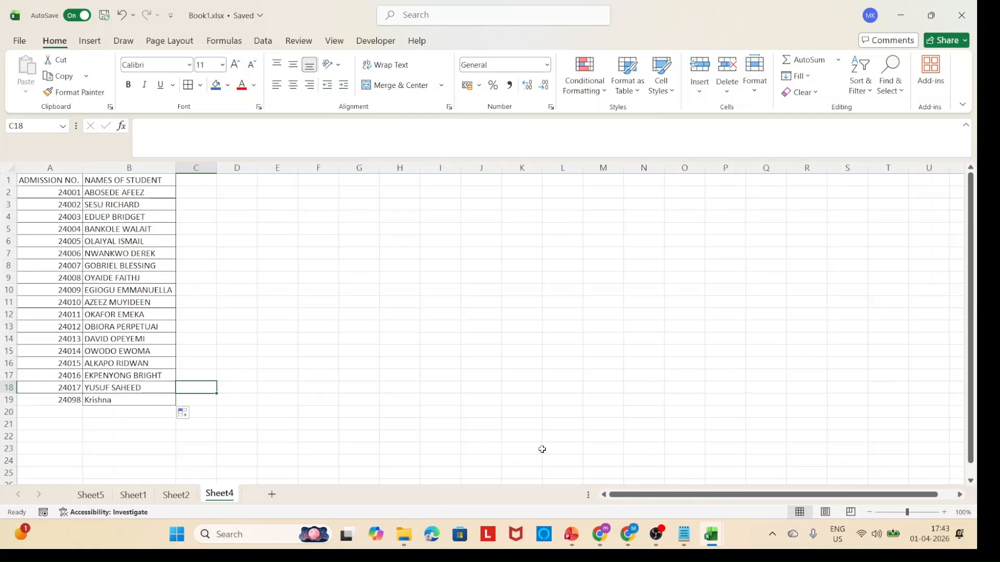
mouse_move(571, 535)
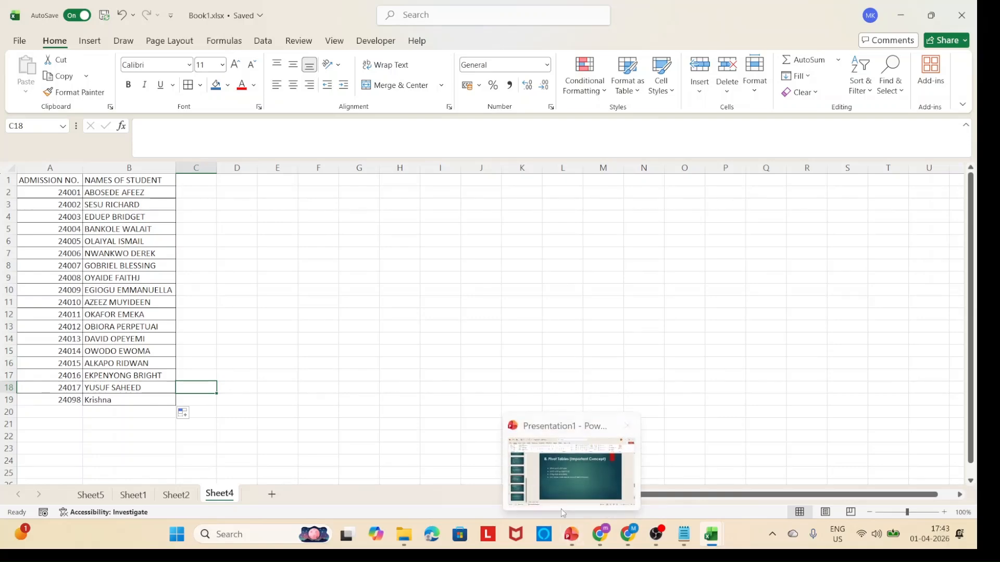
mouse_move(555, 505)
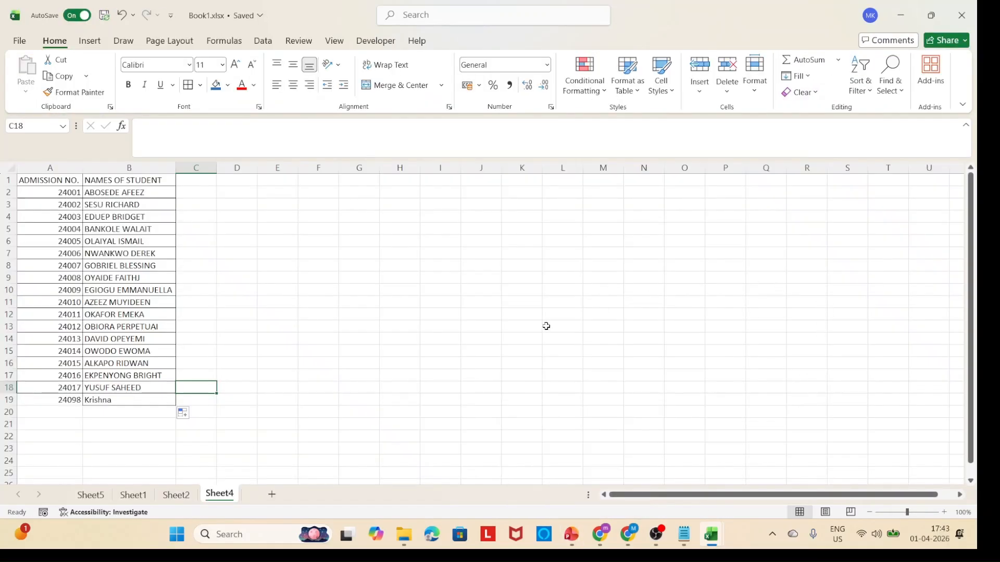